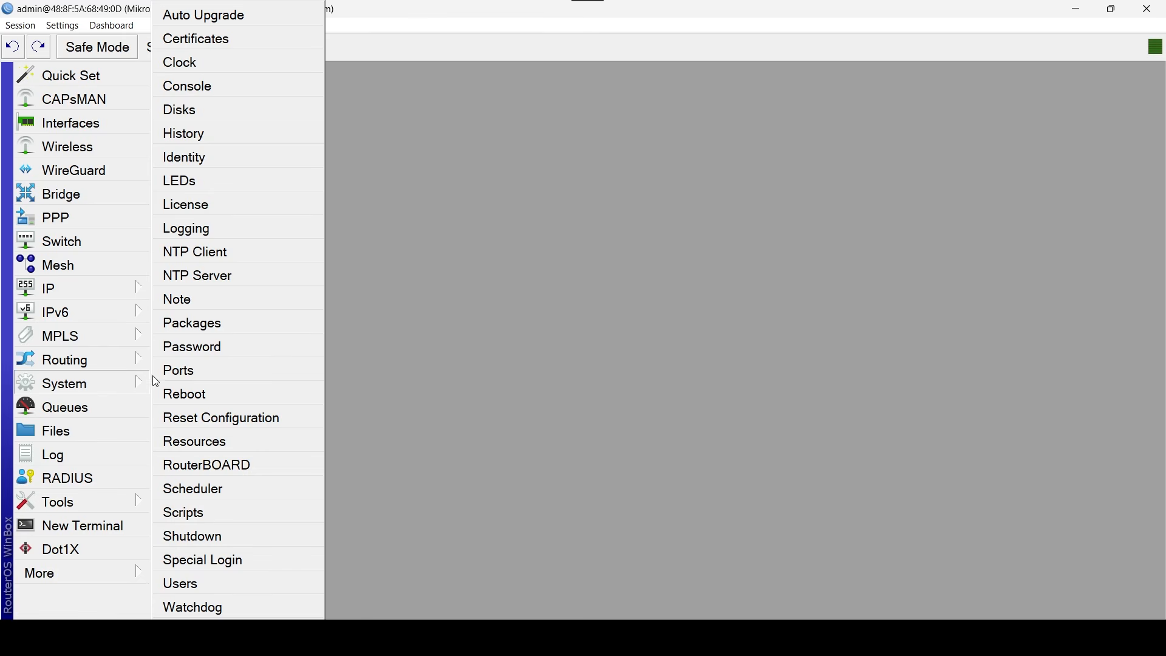
Set the router's system identity to N-Link_IT.
click(240, 156)
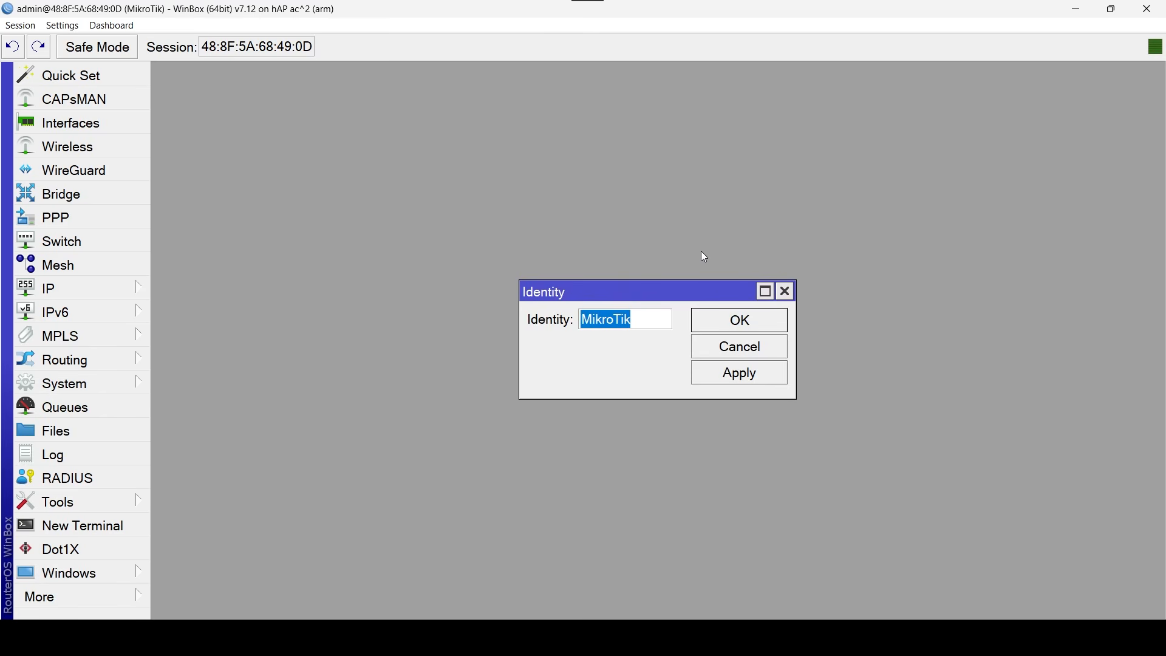
key(Caps_Lock)
text(N)
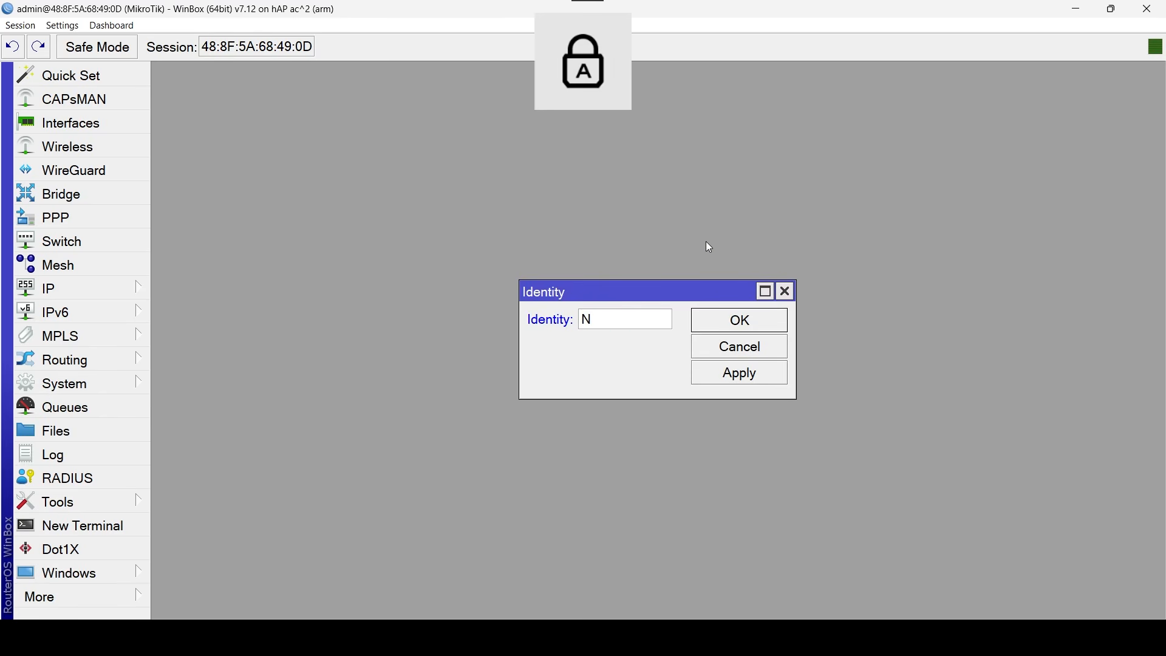
text(-L)
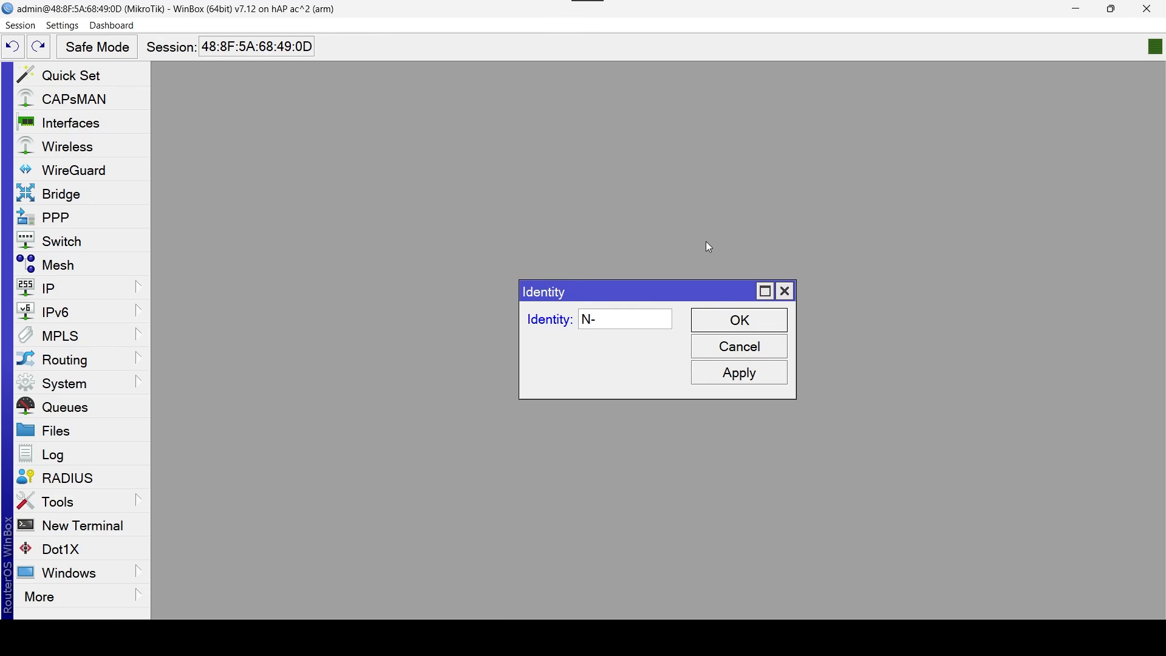
key(Caps_Lock)
text(ink_)
key(Caps_Lock)
text(IT)
click(766, 329)
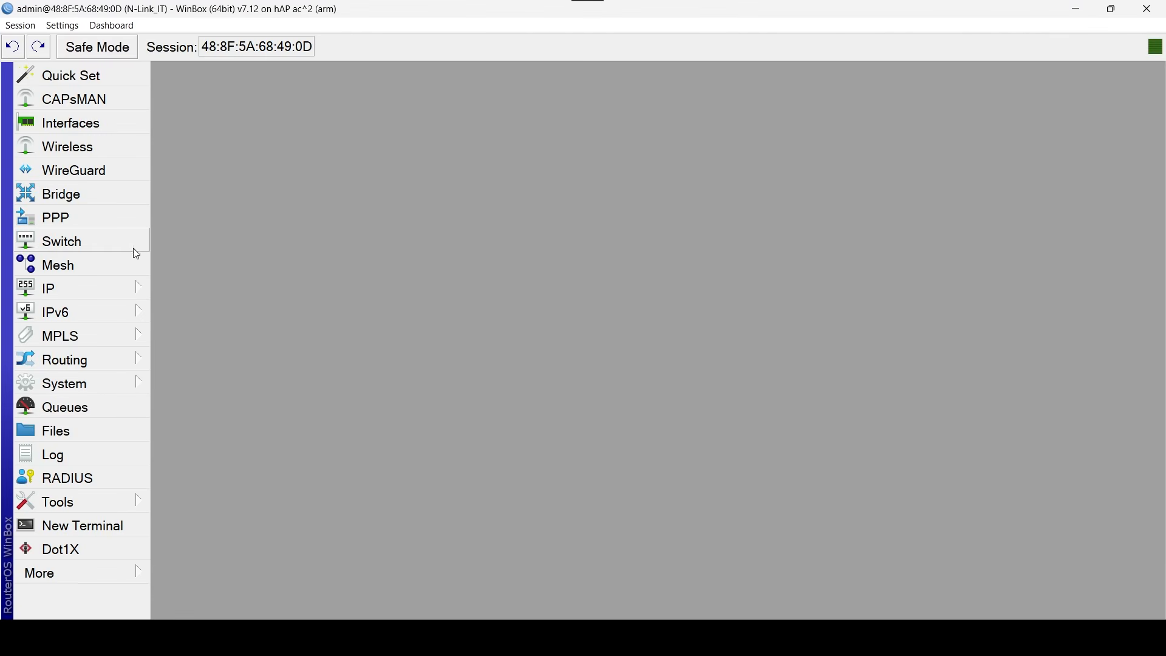
Create a new bridge interface named LAN.
click(111, 196)
click(191, 111)
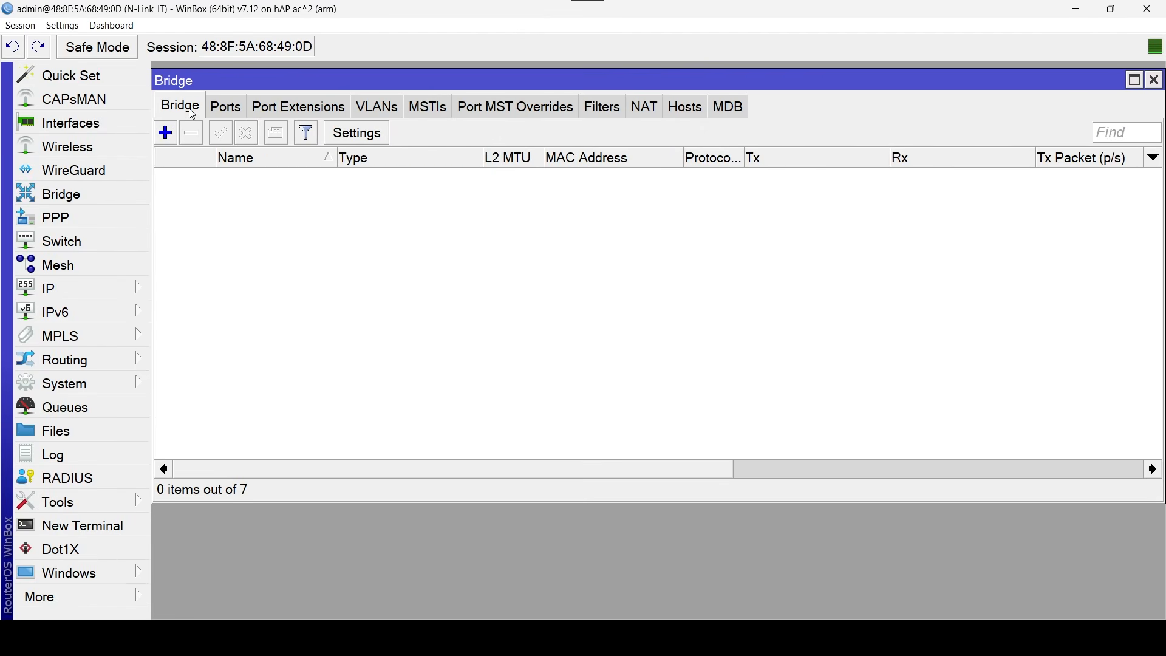
click(168, 139)
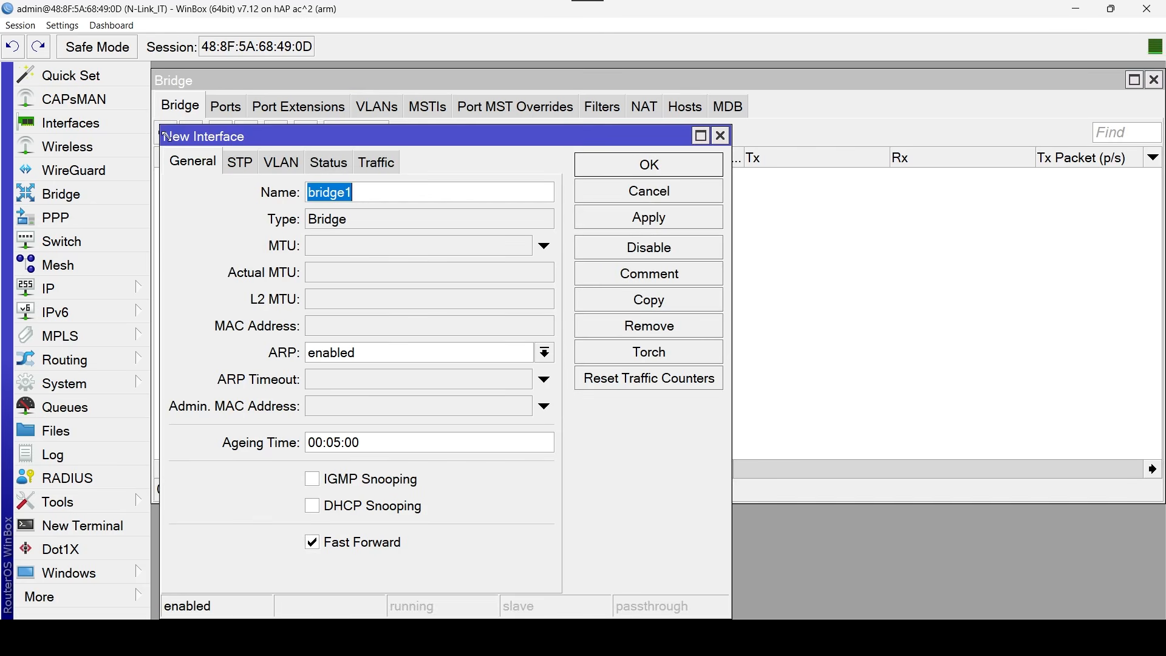
key(BackSpace)
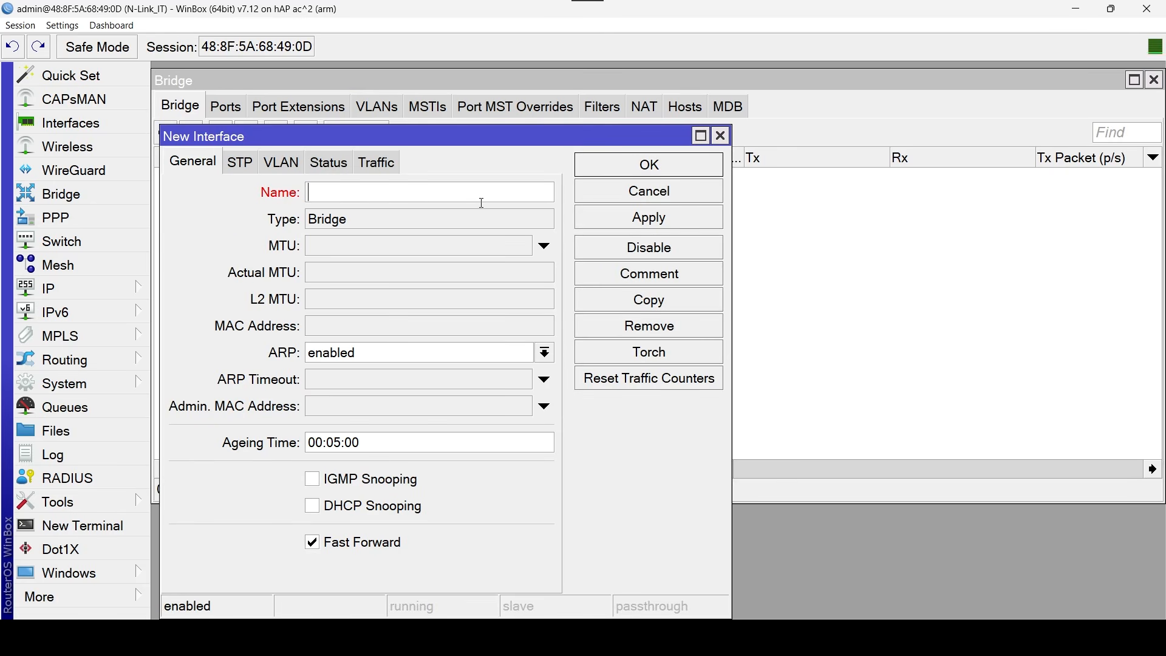
text(LAN)
click(680, 173)
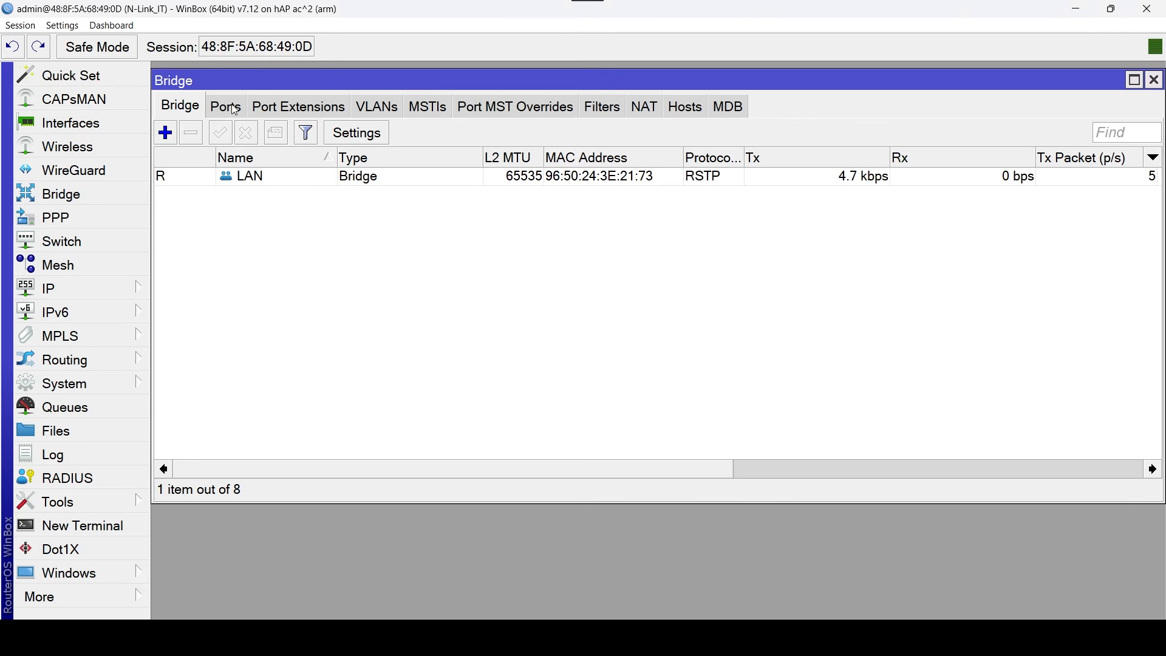
Add ether3 as a port of the LAN bridge.
click(231, 107)
click(169, 139)
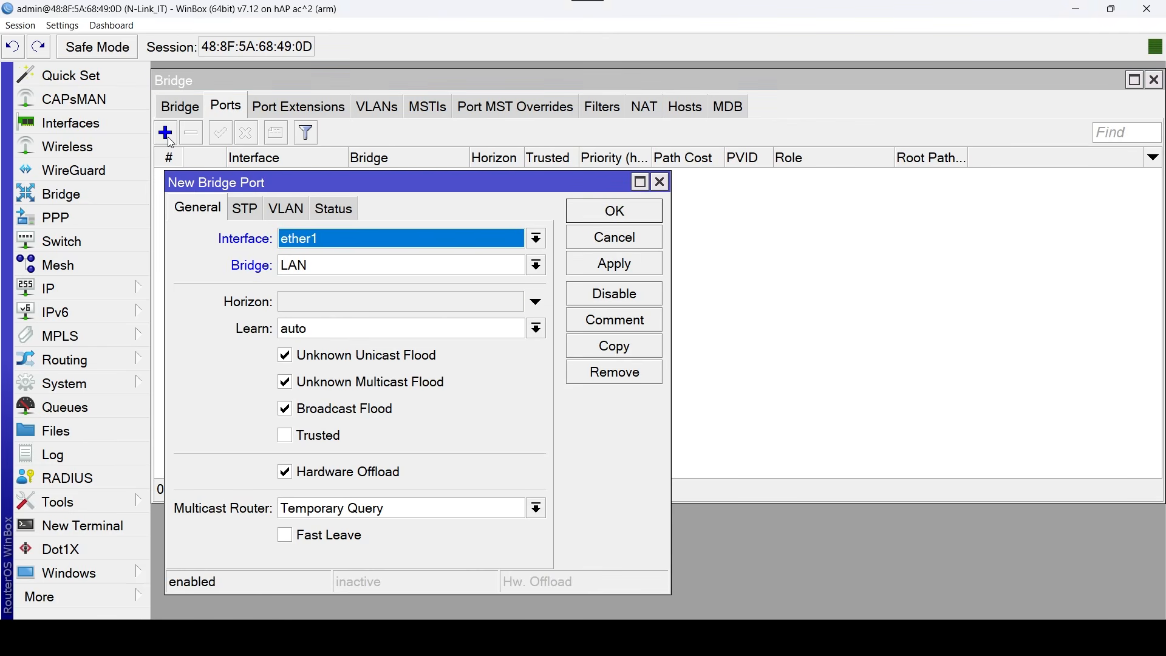
click(320, 239)
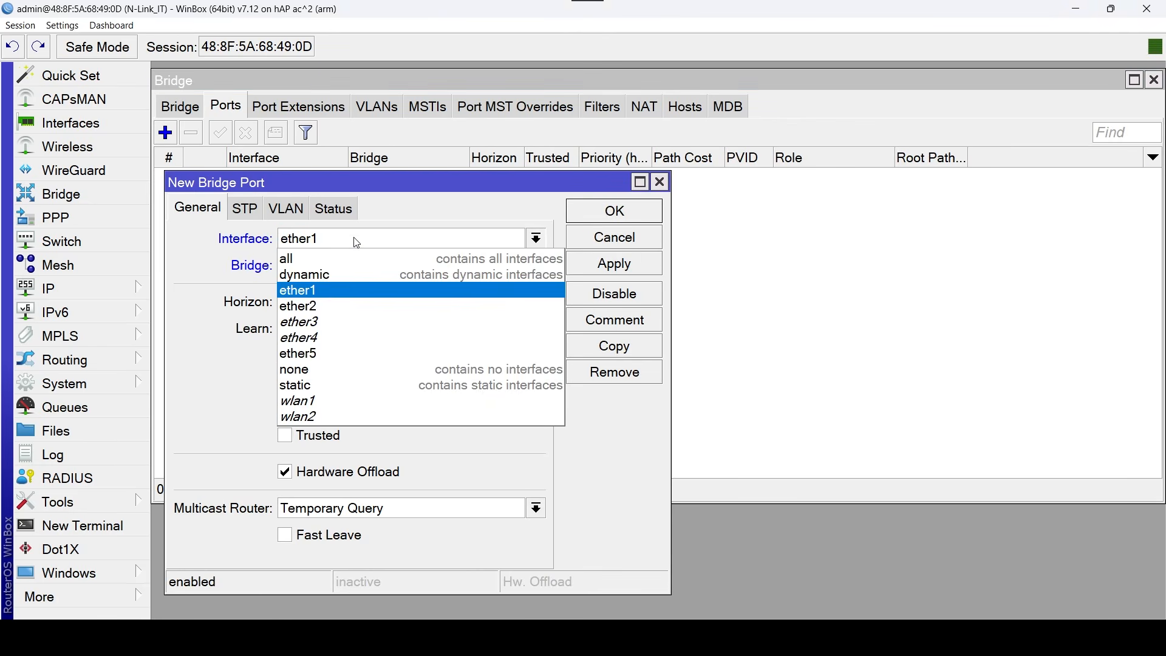
click(314, 323)
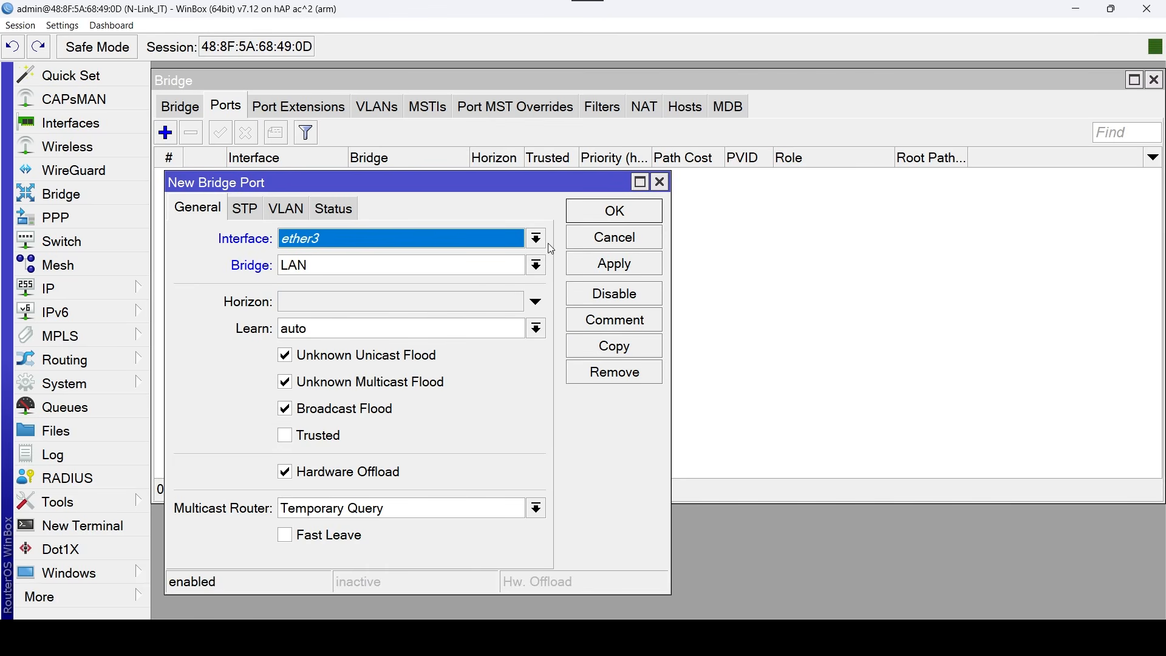
click(646, 217)
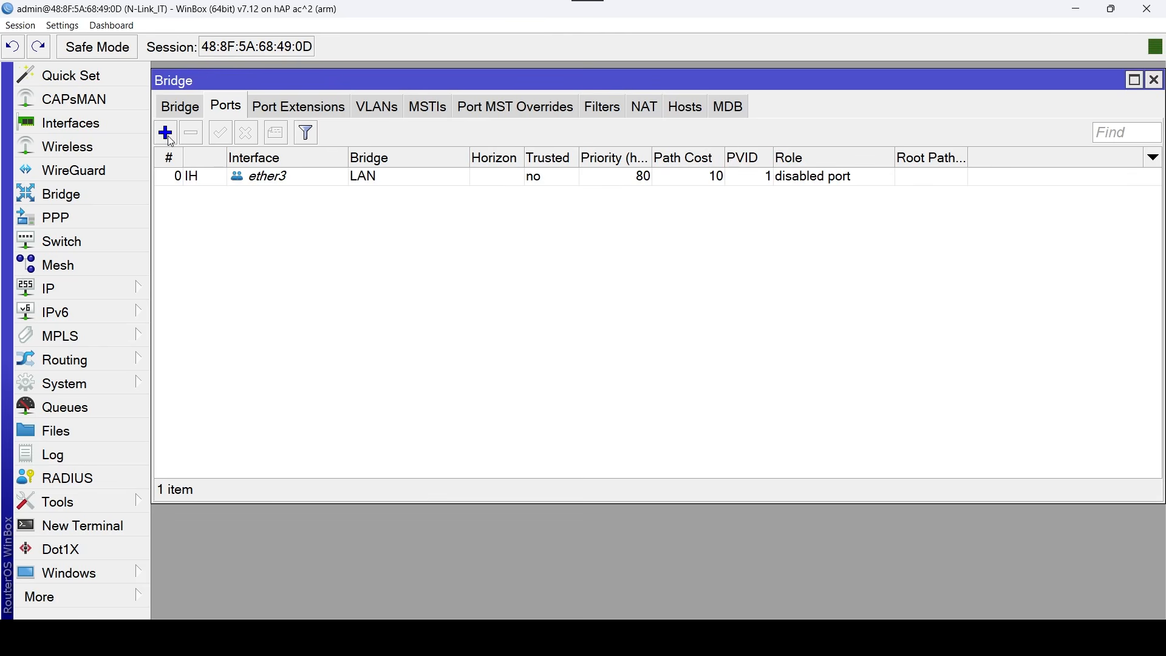
Add ether4 as a port of the LAN bridge.
click(166, 134)
click(350, 237)
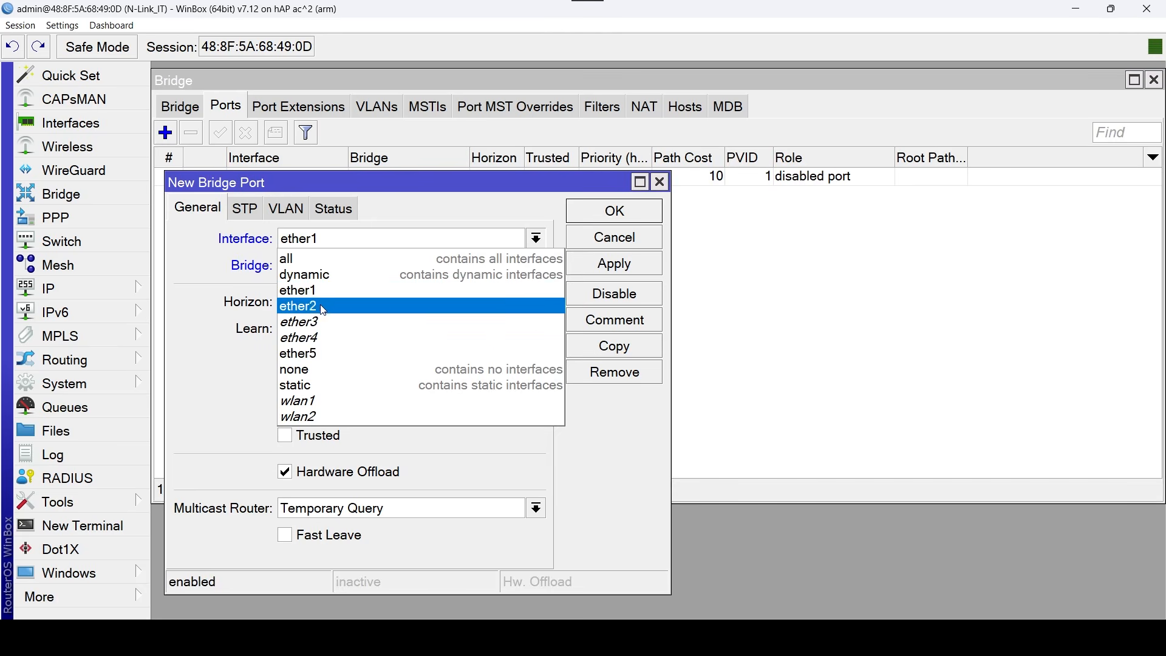
click(325, 339)
click(617, 210)
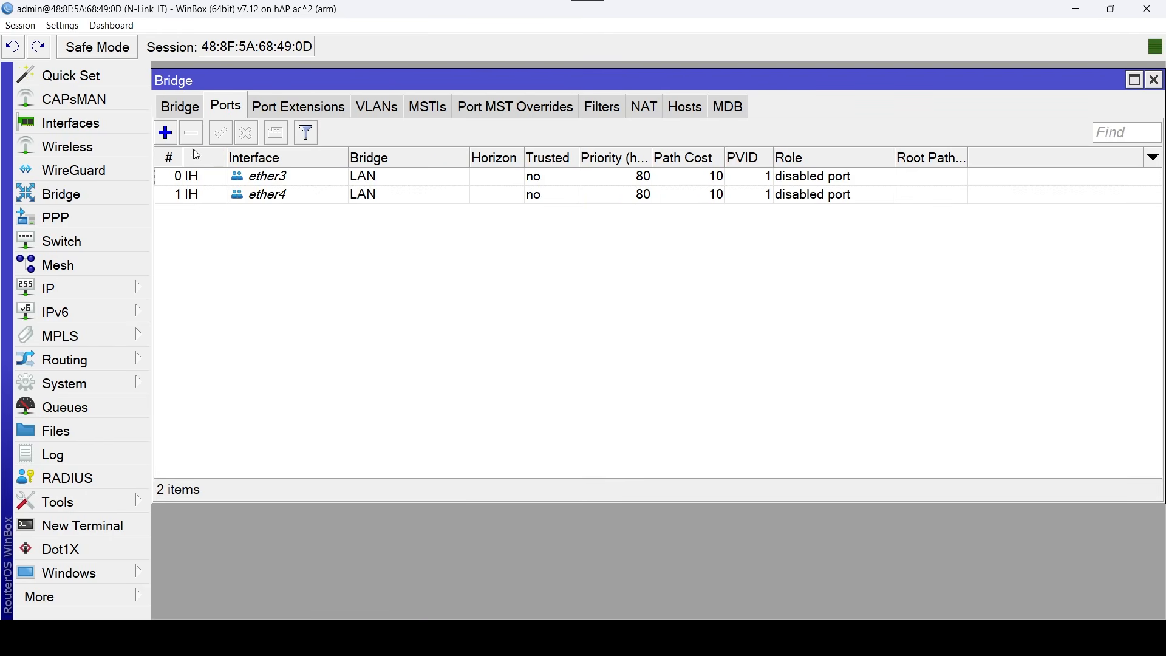
Add ether5 as a port of the LAN bridge.
click(168, 137)
click(329, 242)
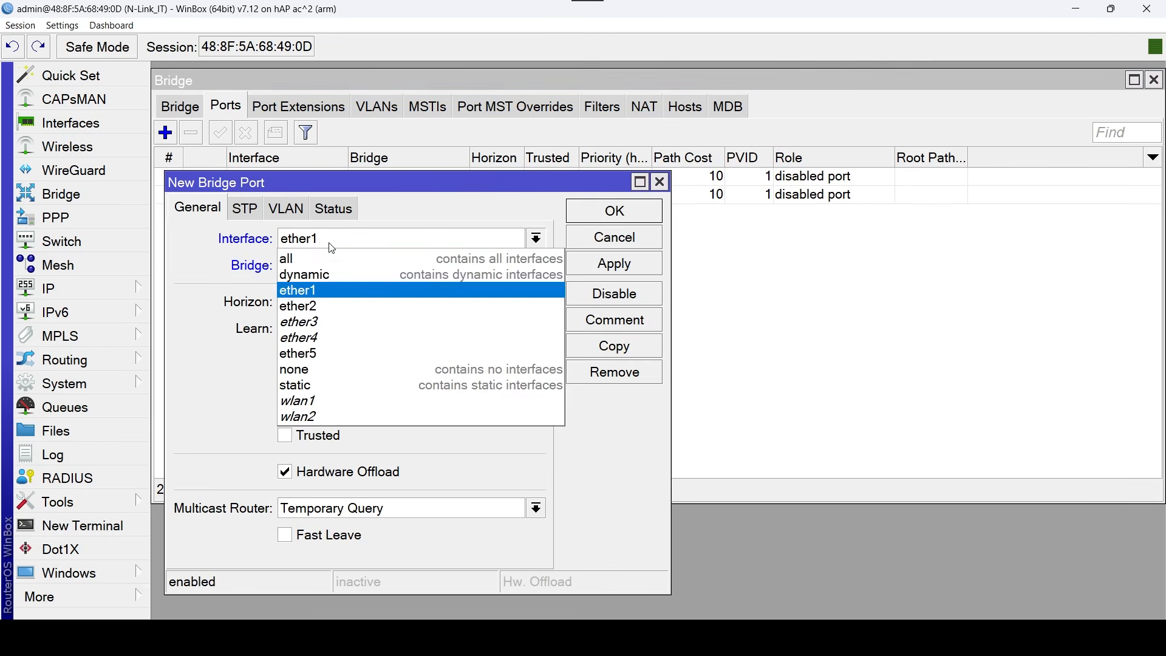
click(319, 354)
click(641, 219)
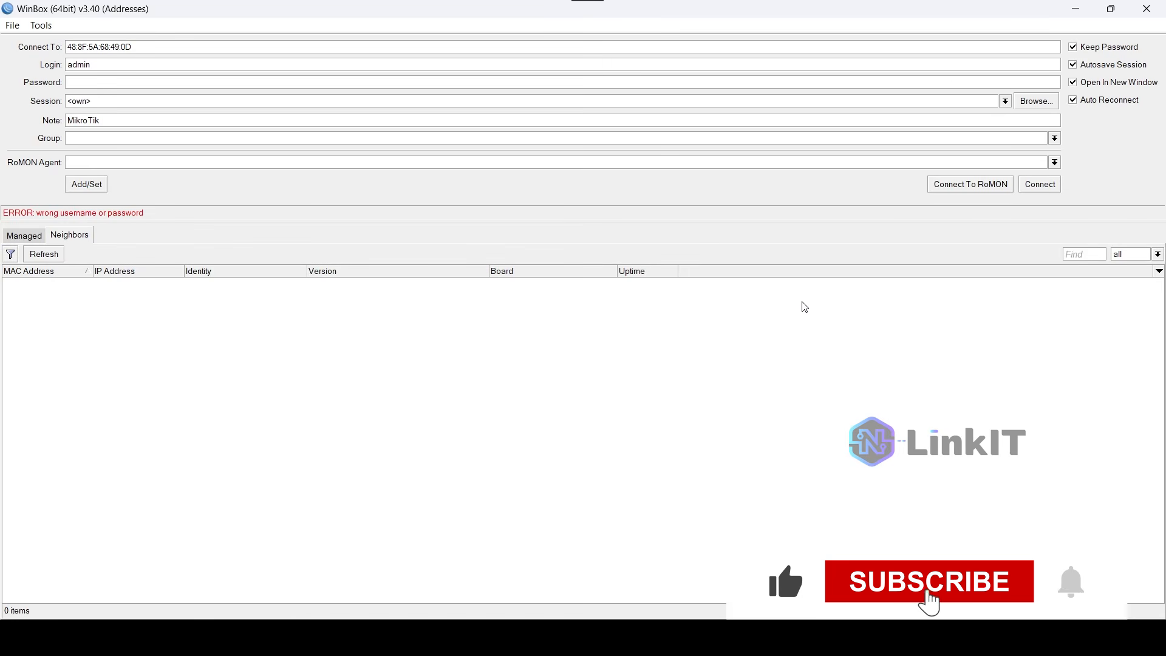
Enter the login password to reconnect to the router, and close the bridge window.
click(130, 85)
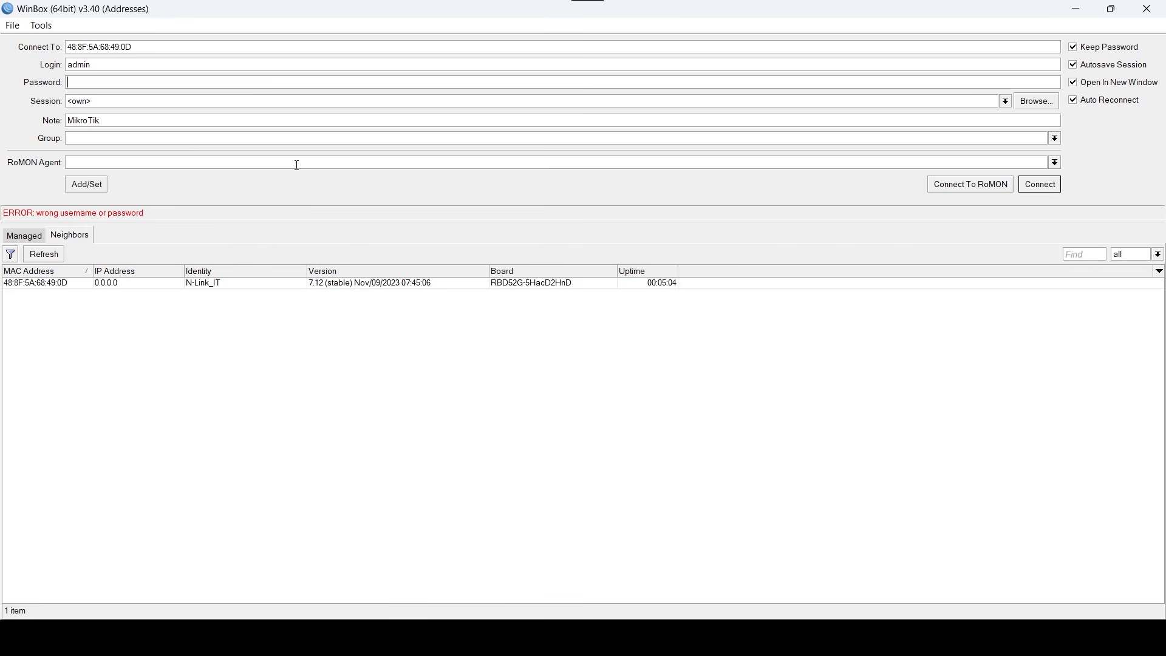
text(**)
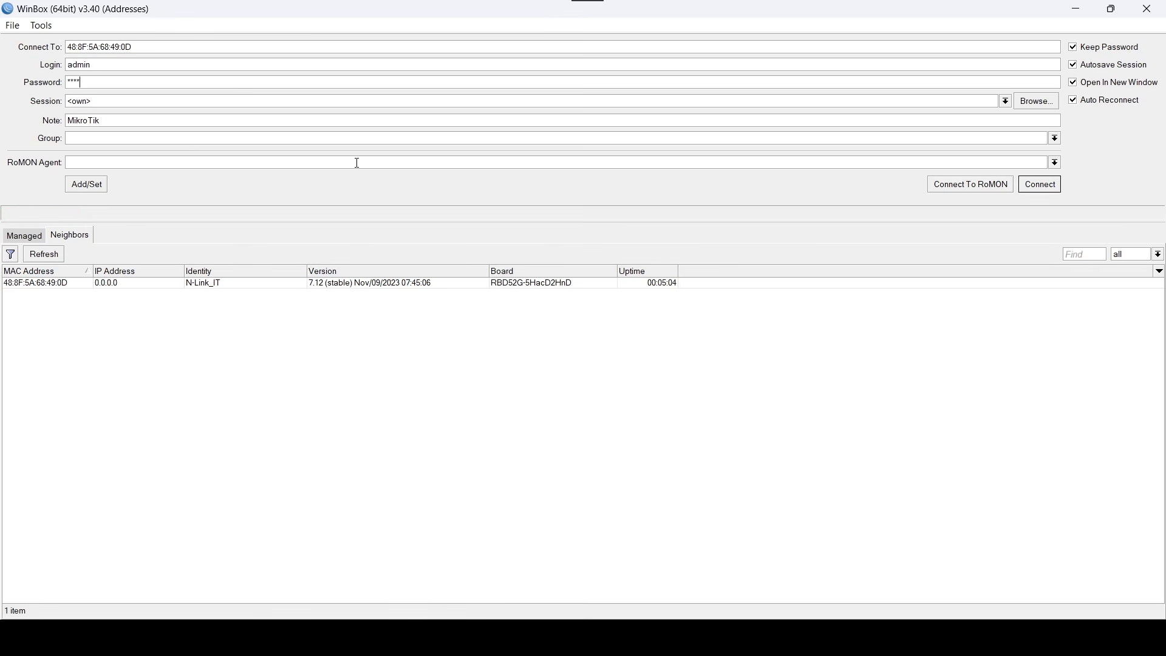
click(1052, 185)
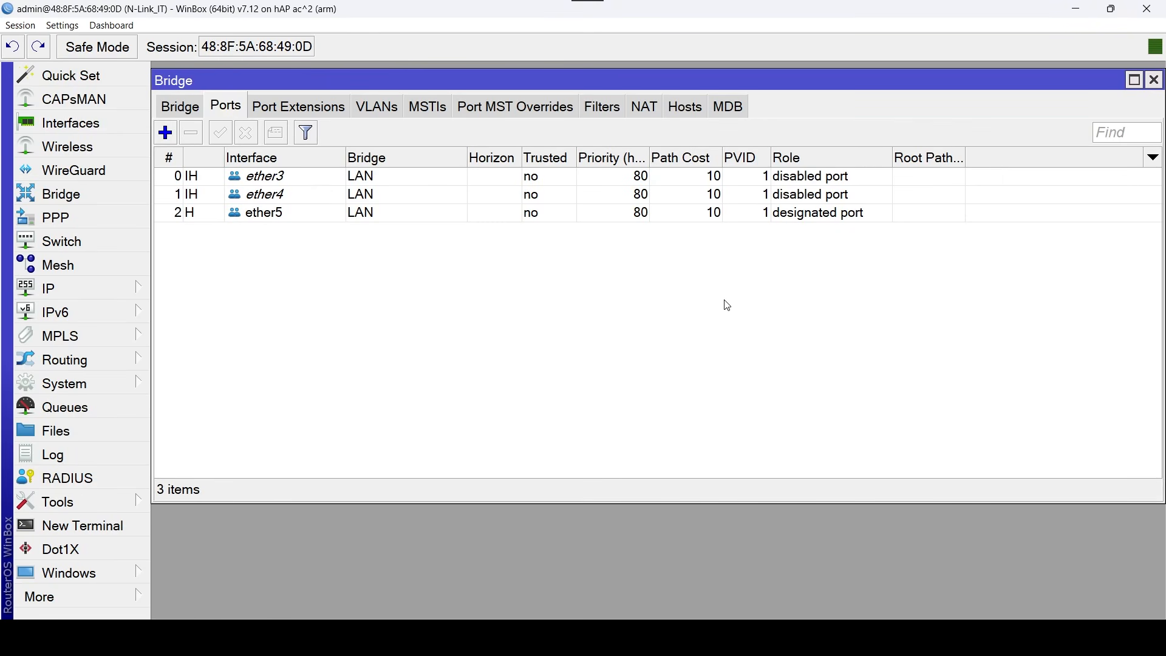
click(1155, 80)
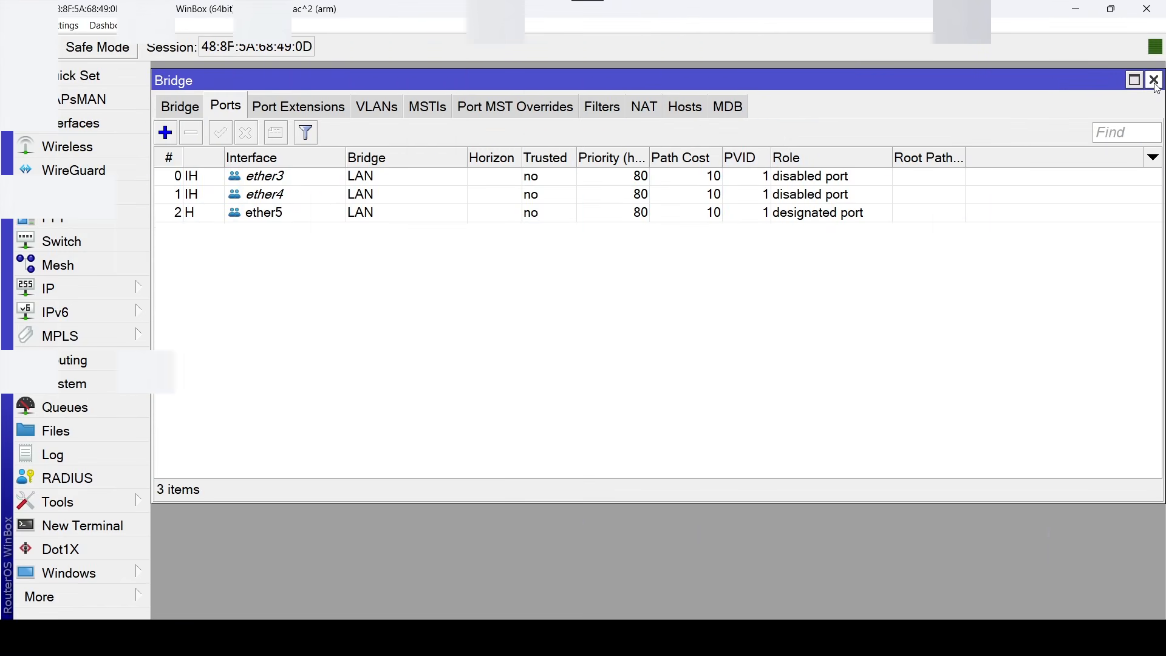
click(1155, 81)
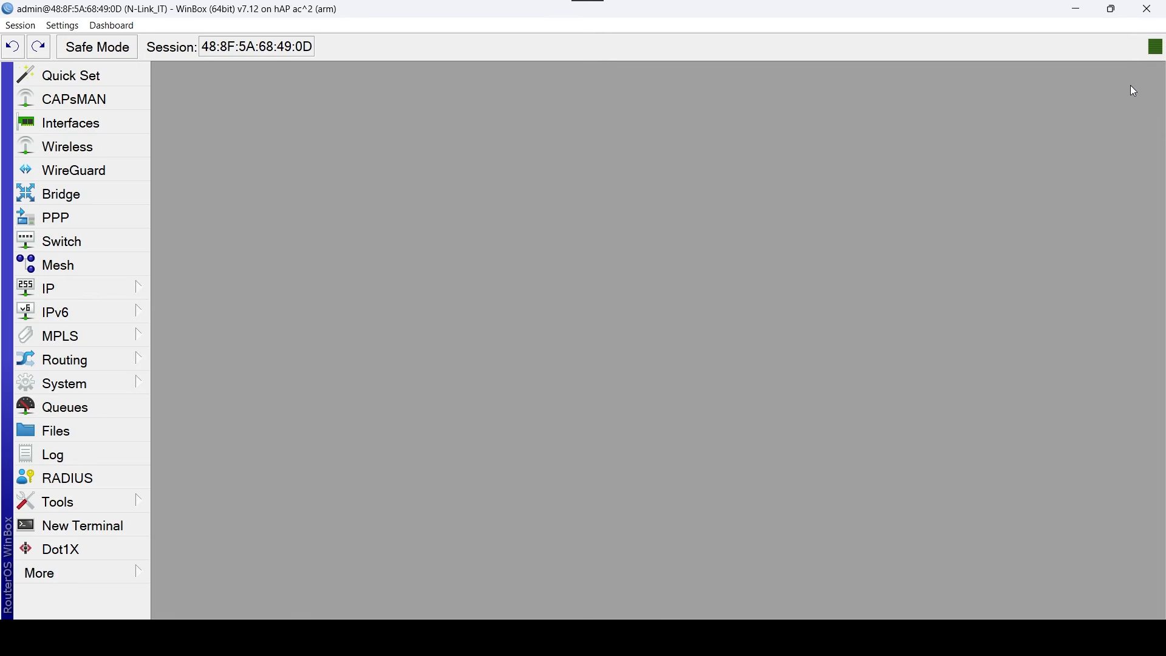
Rename the ether1 interface as ether1_WAN1 in the interface list.
click(114, 121)
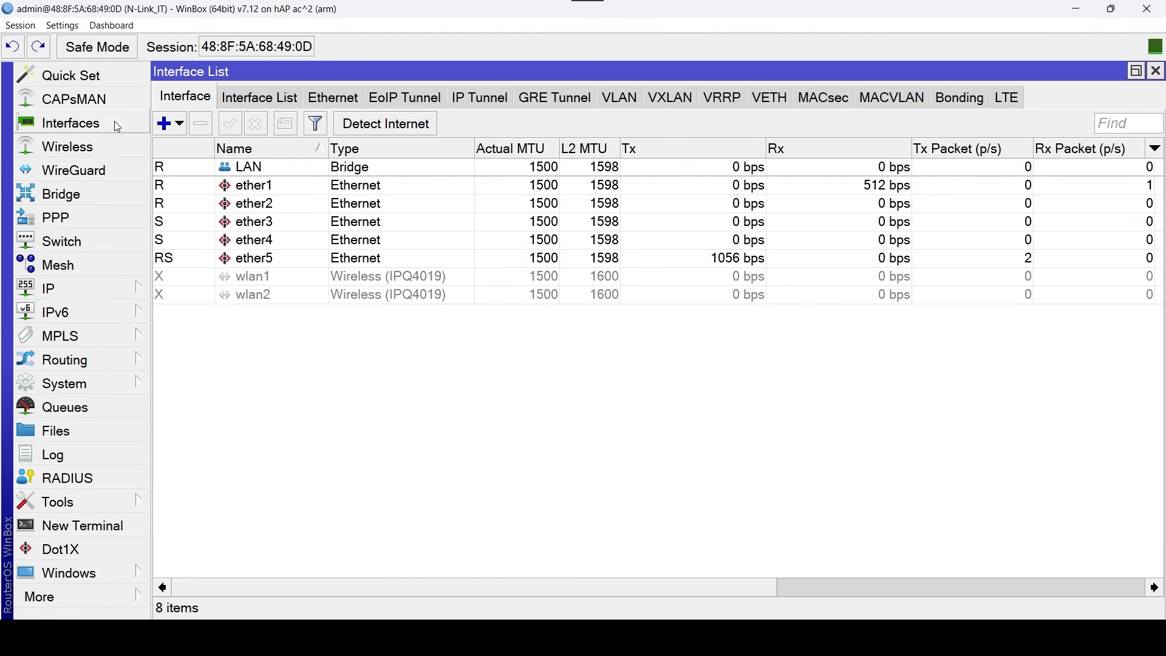
click(298, 189)
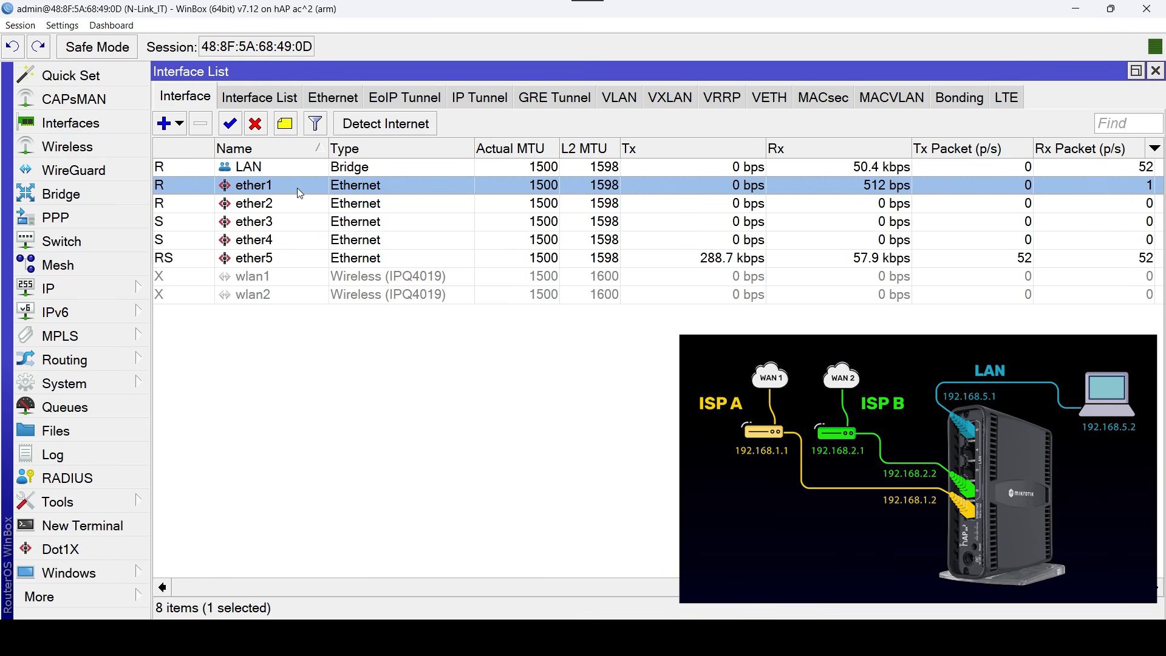
double_click(297, 188)
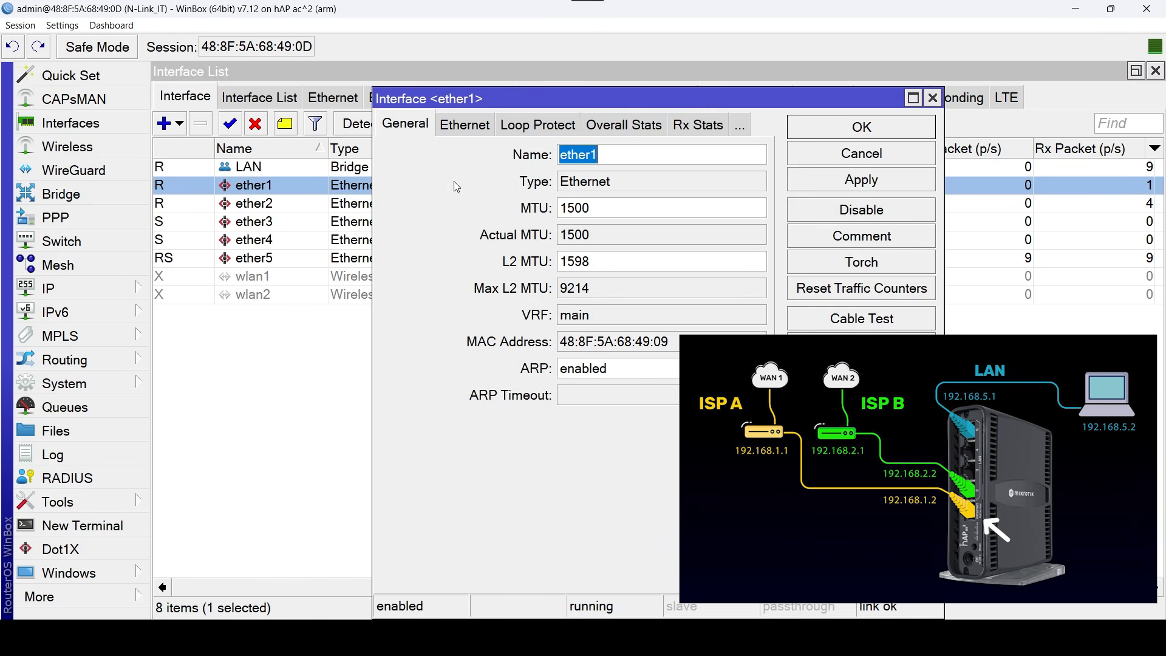
click(619, 158)
text(_)
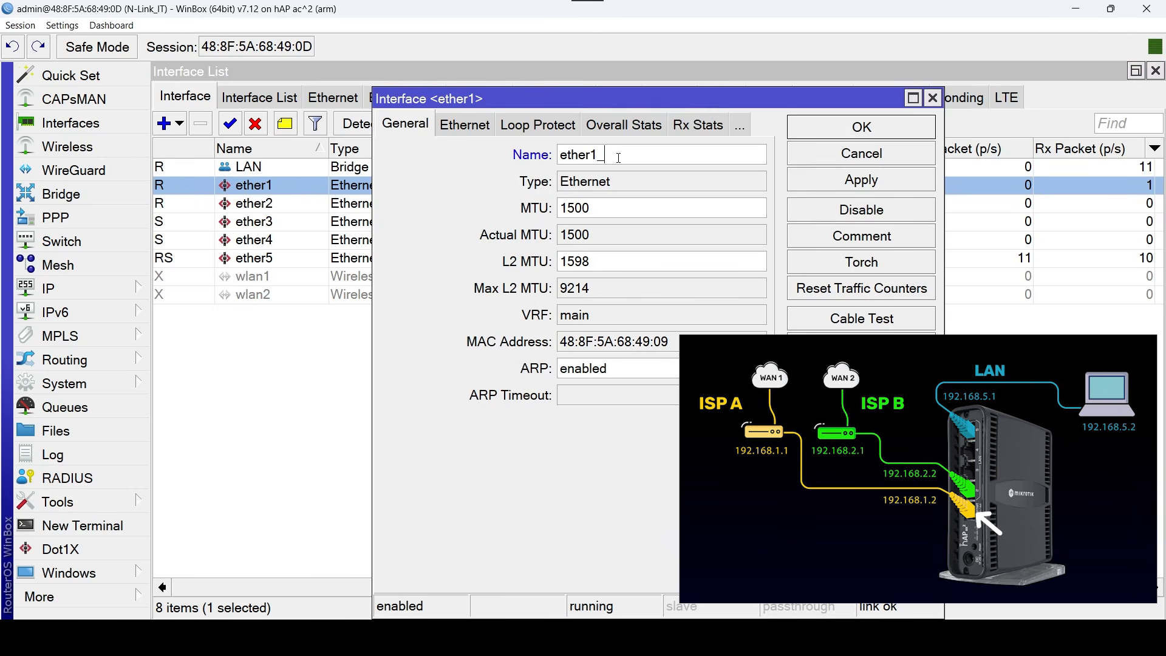
text(WAN1)
click(836, 126)
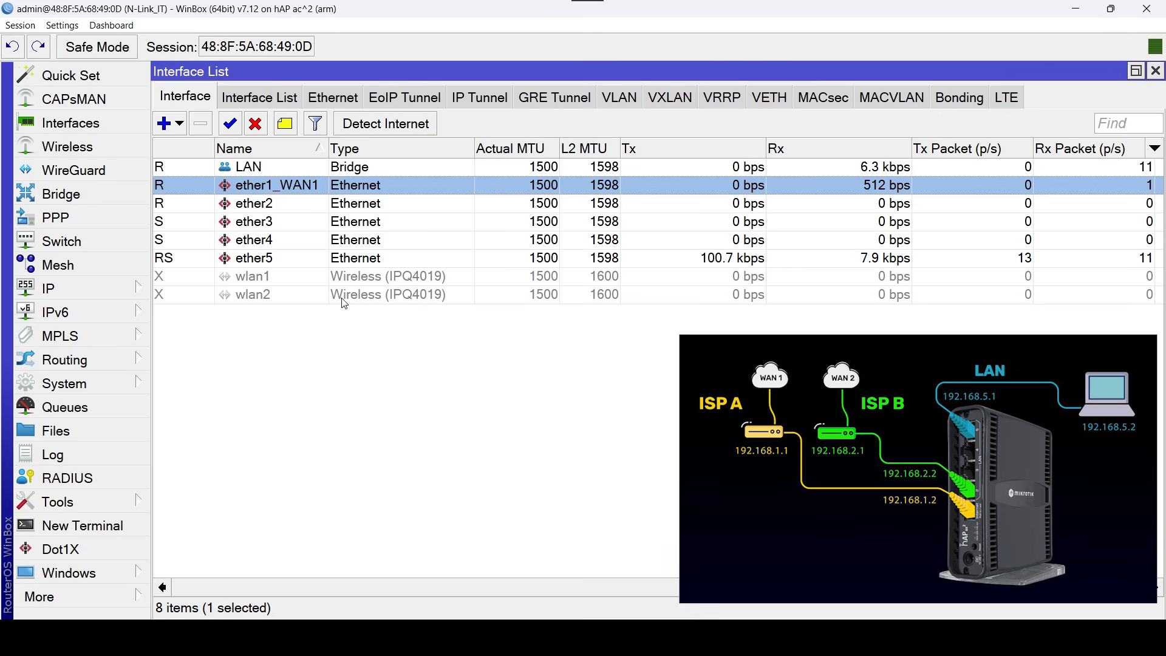
Rename the ether2 interface as ether2_WAN2.
double_click(289, 204)
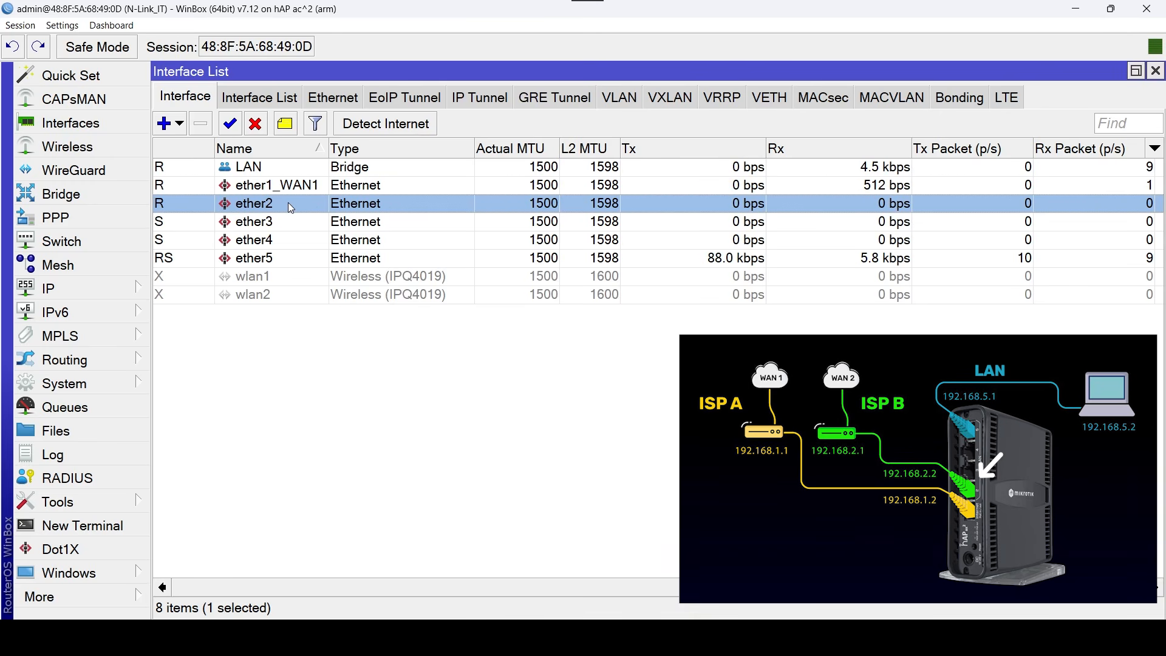
click(626, 156)
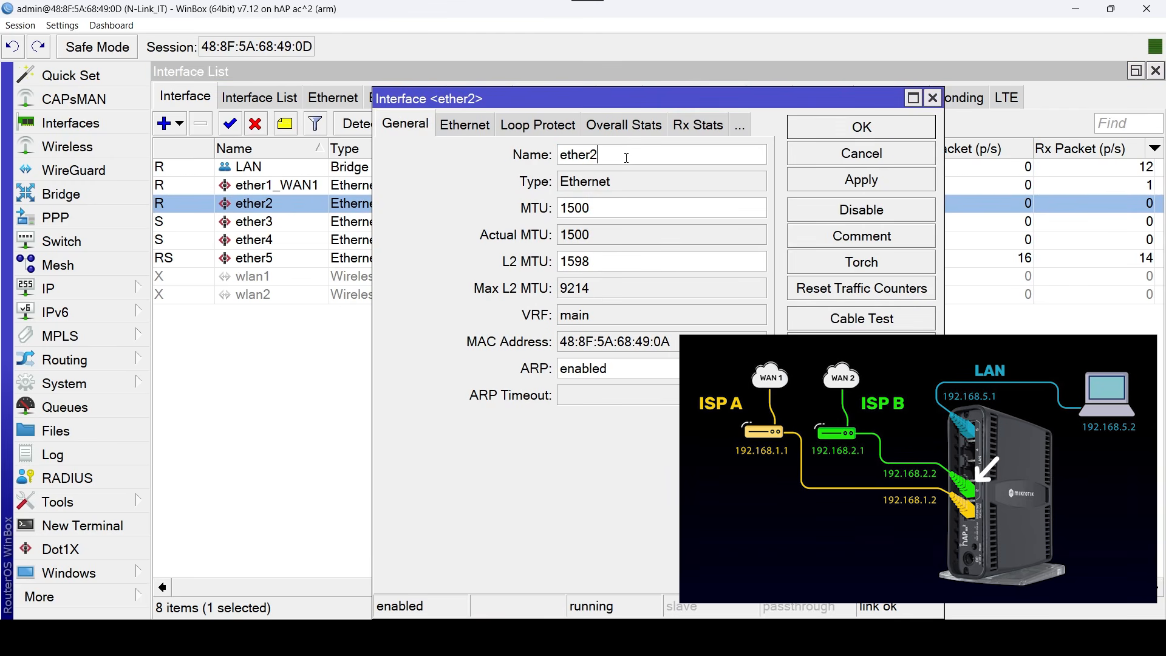
text(_WAN2)
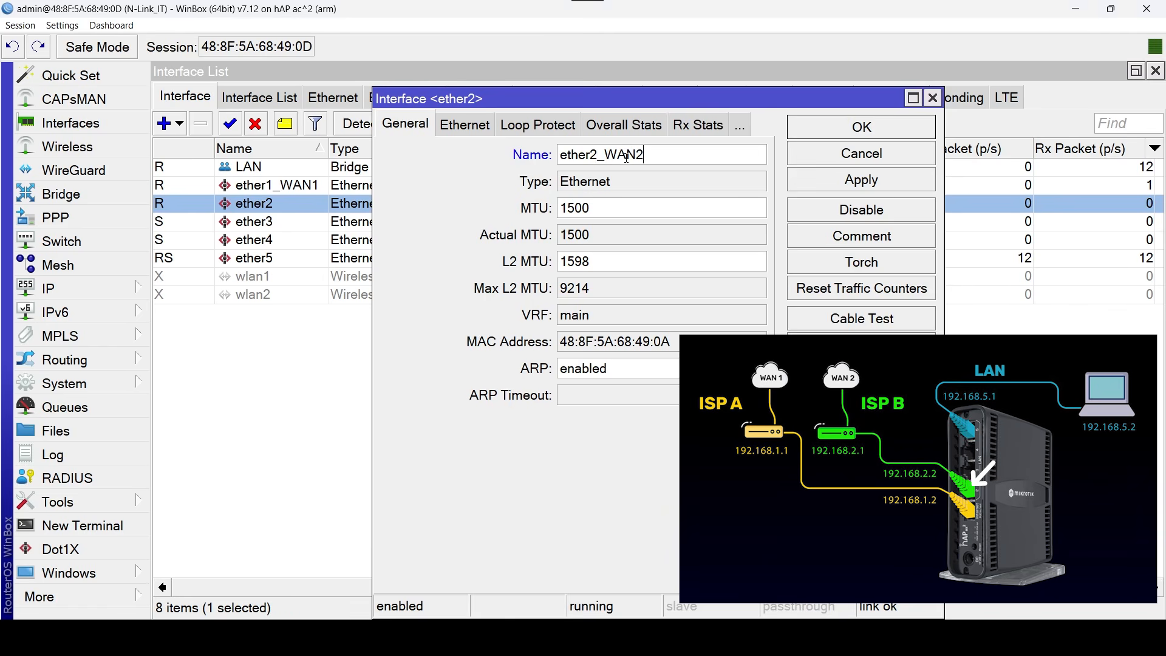
click(810, 126)
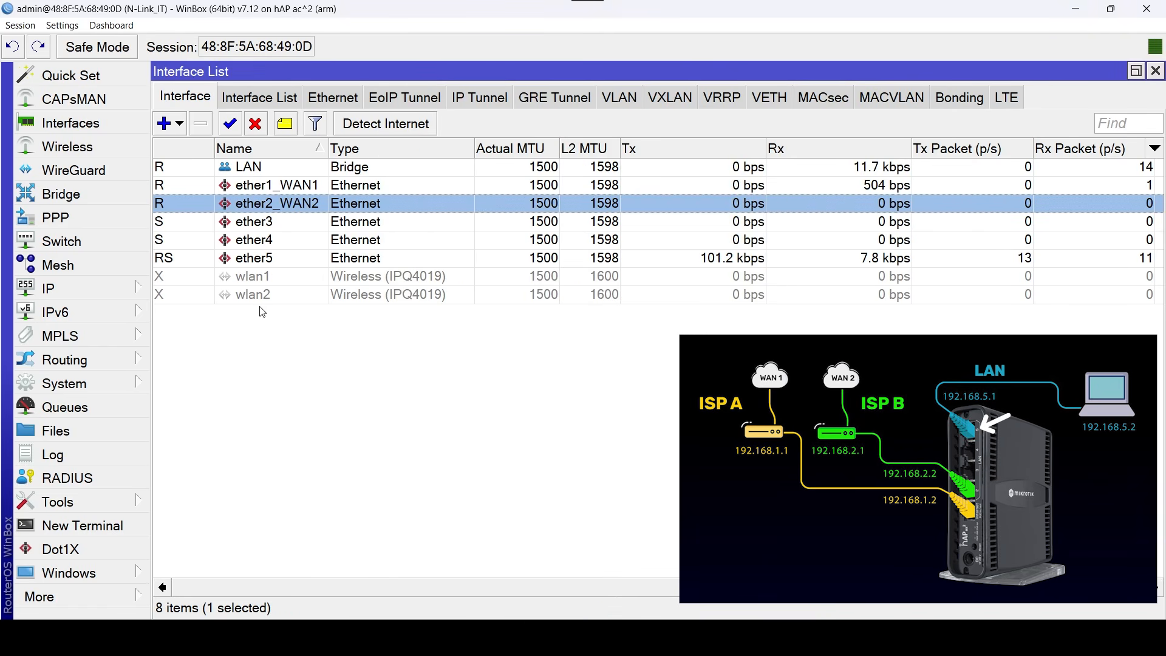
Rename the ether5 interface as ether5_PC.
click(312, 257)
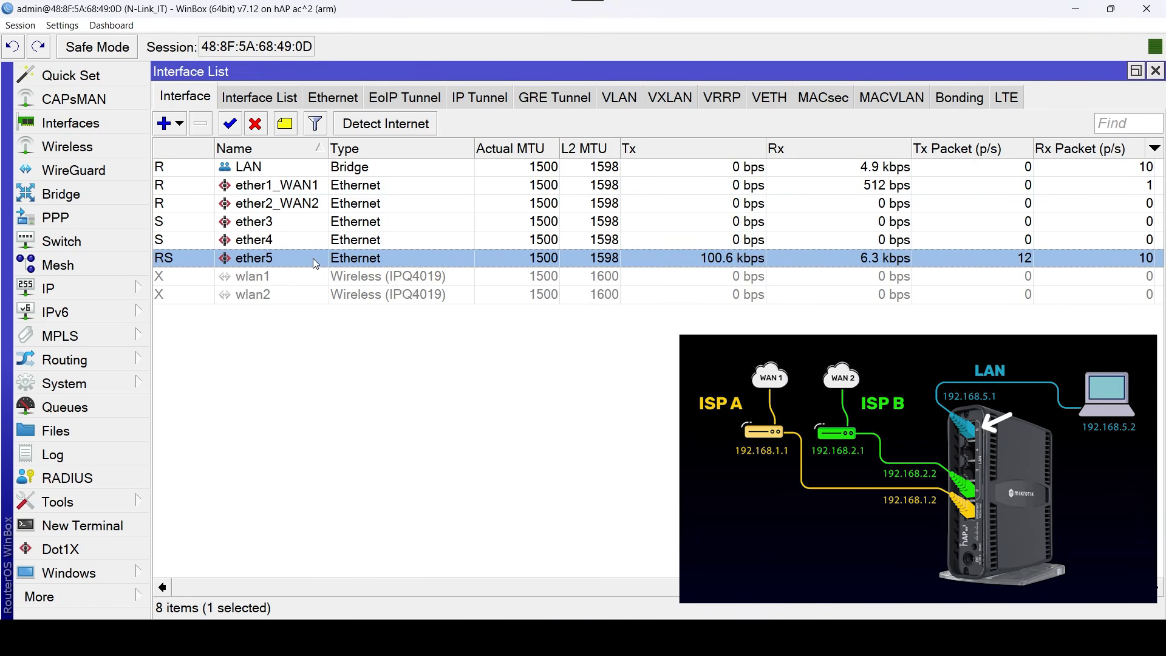
double_click(312, 258)
click(617, 155)
text(_)
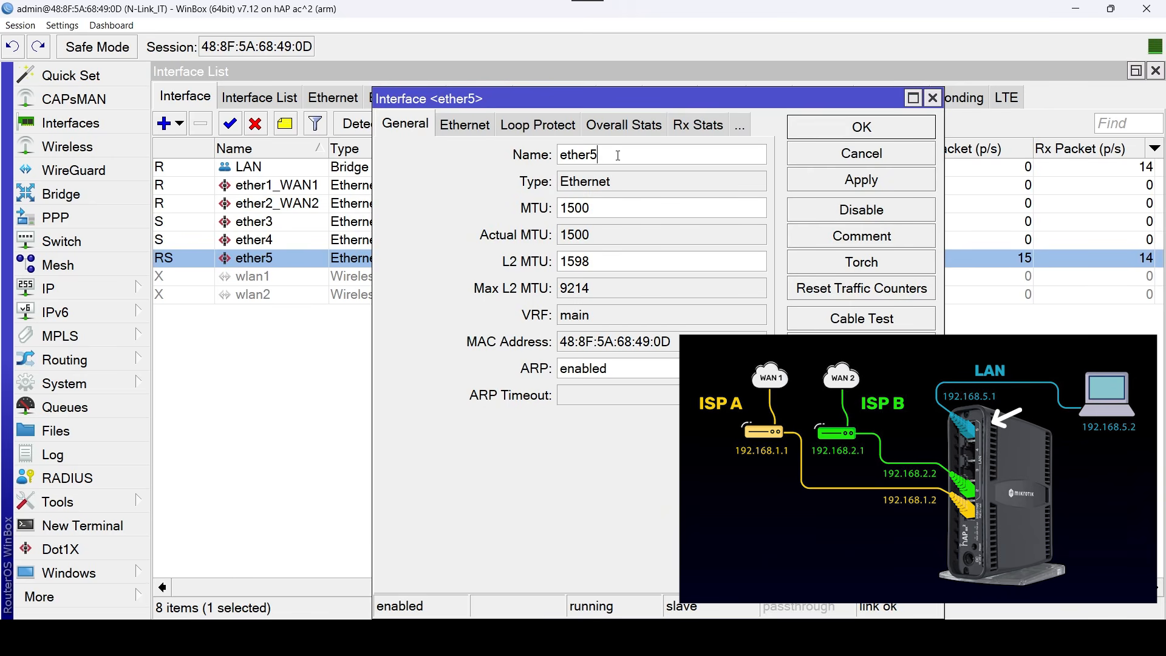
text(PC)
click(898, 135)
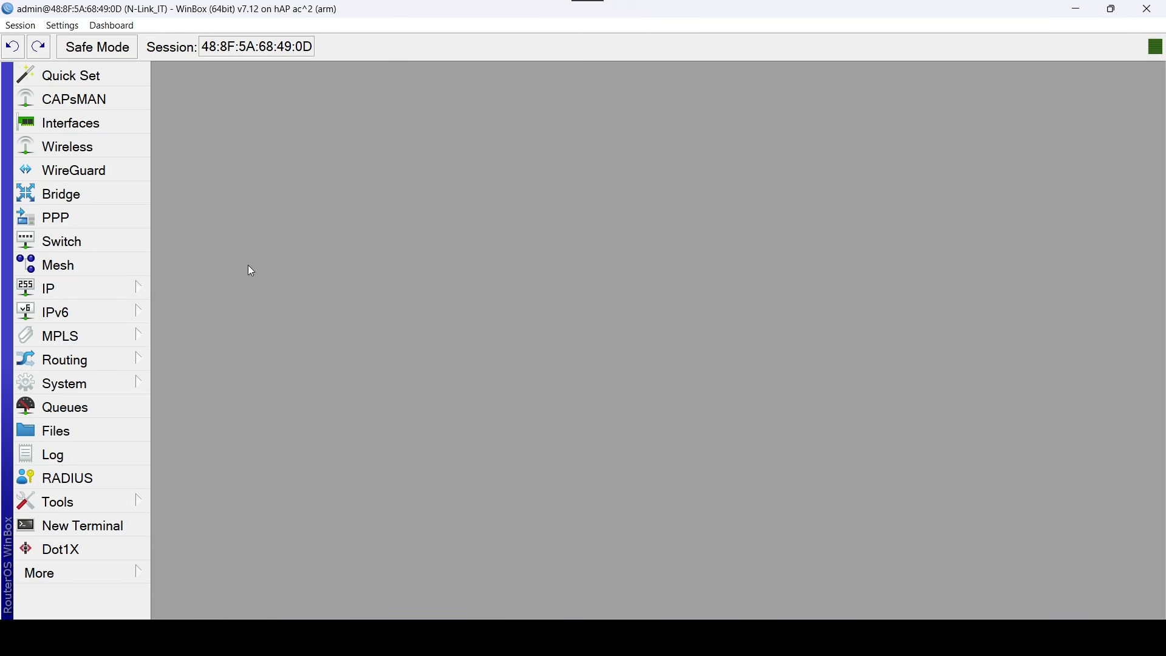
Add the IP address 192.168.1.2/24 to the ether1_WAN1 interface in the router's IP address list.
click(122, 289)
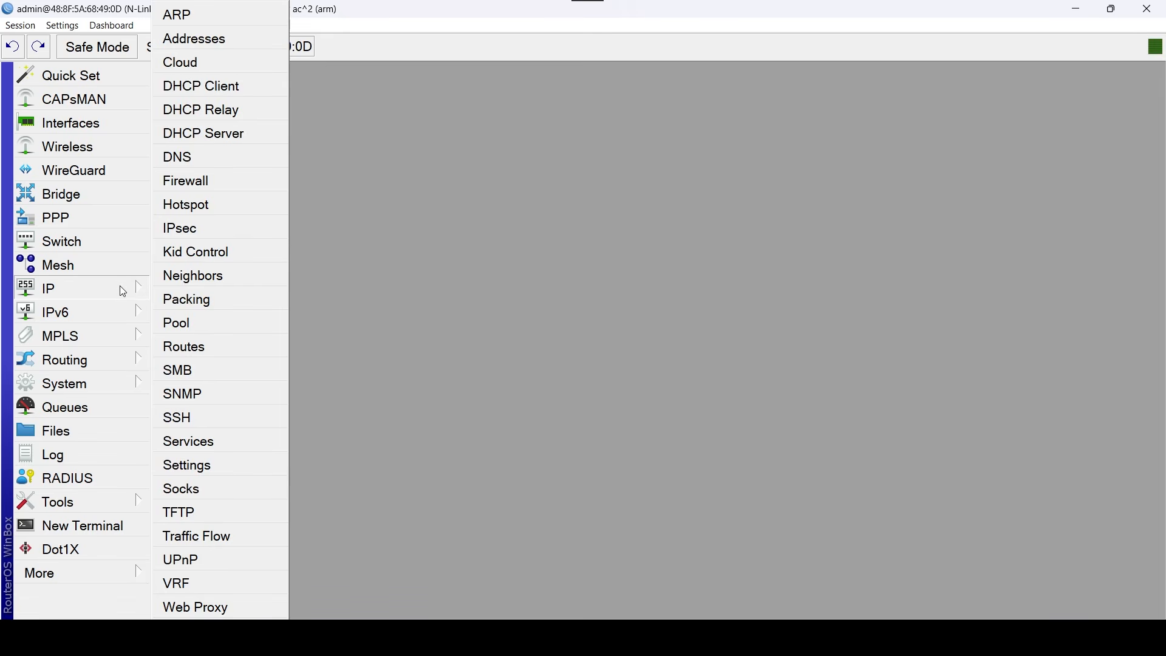
click(248, 41)
click(165, 100)
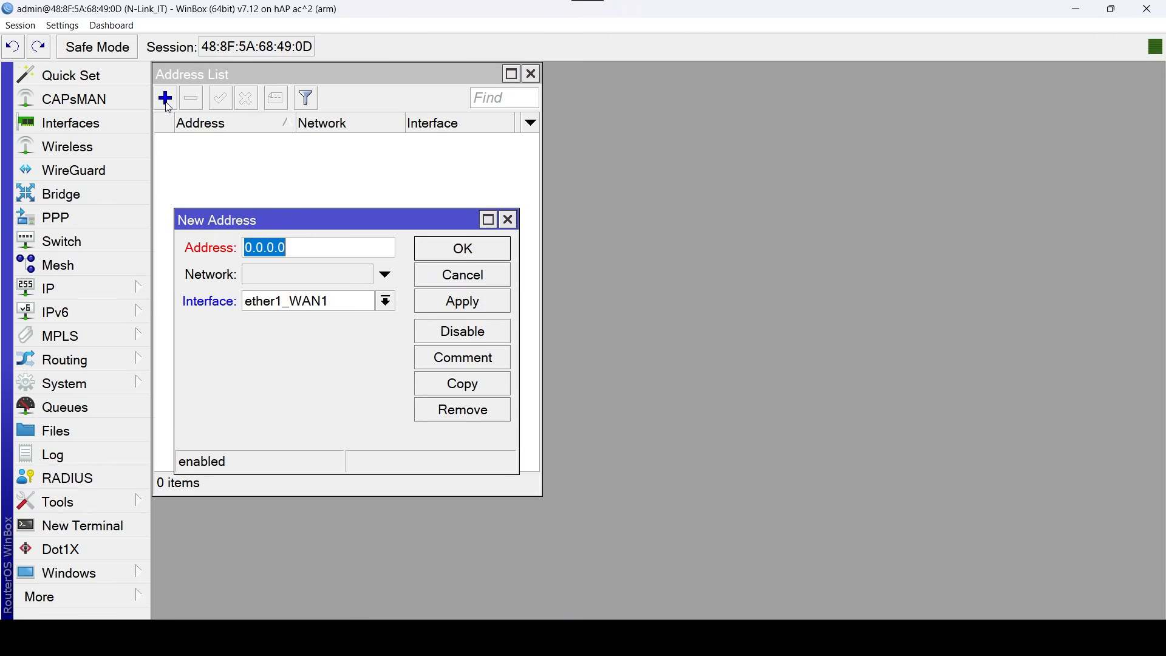
drag(209, 216, 190, 217)
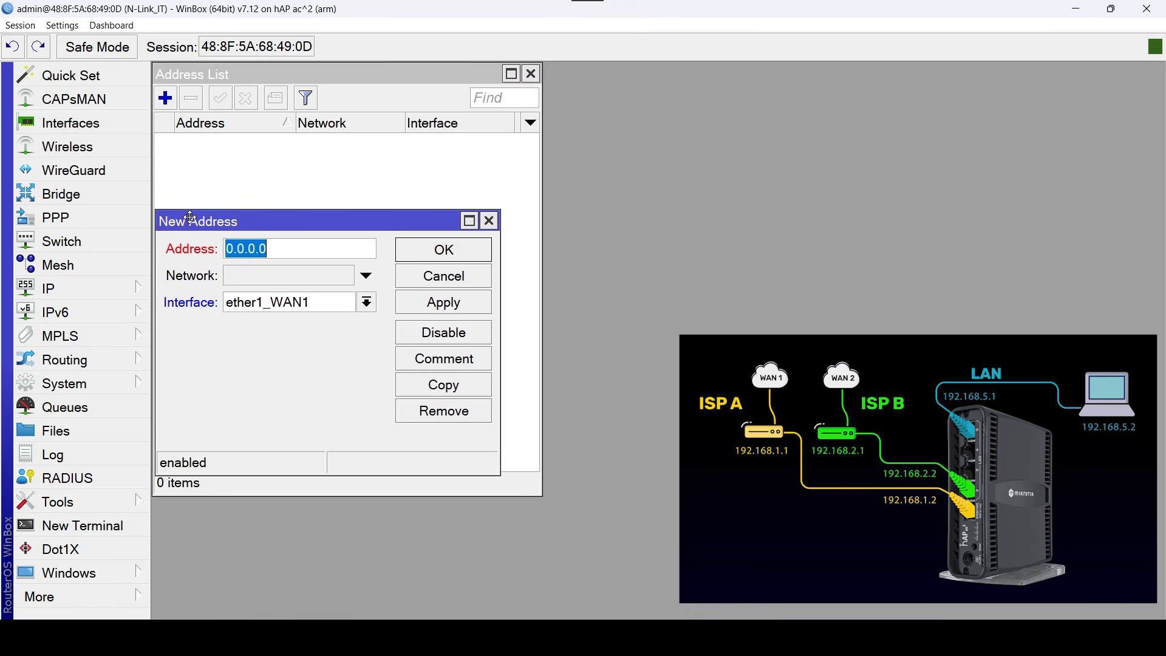
click(366, 301)
click(364, 302)
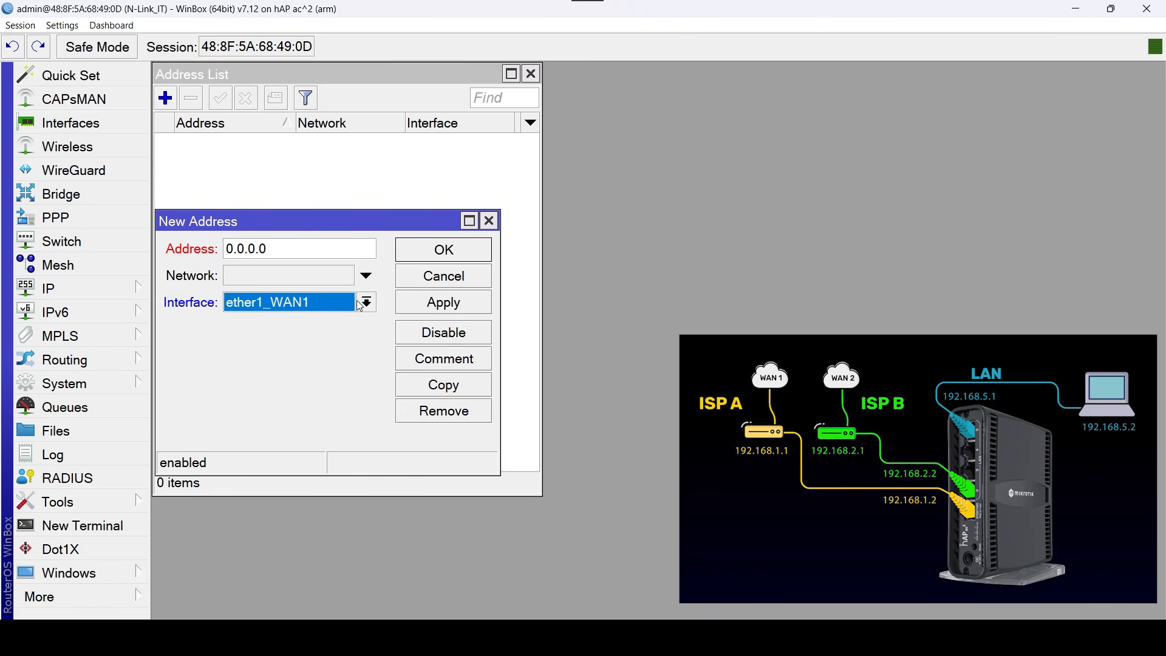
double_click(249, 249)
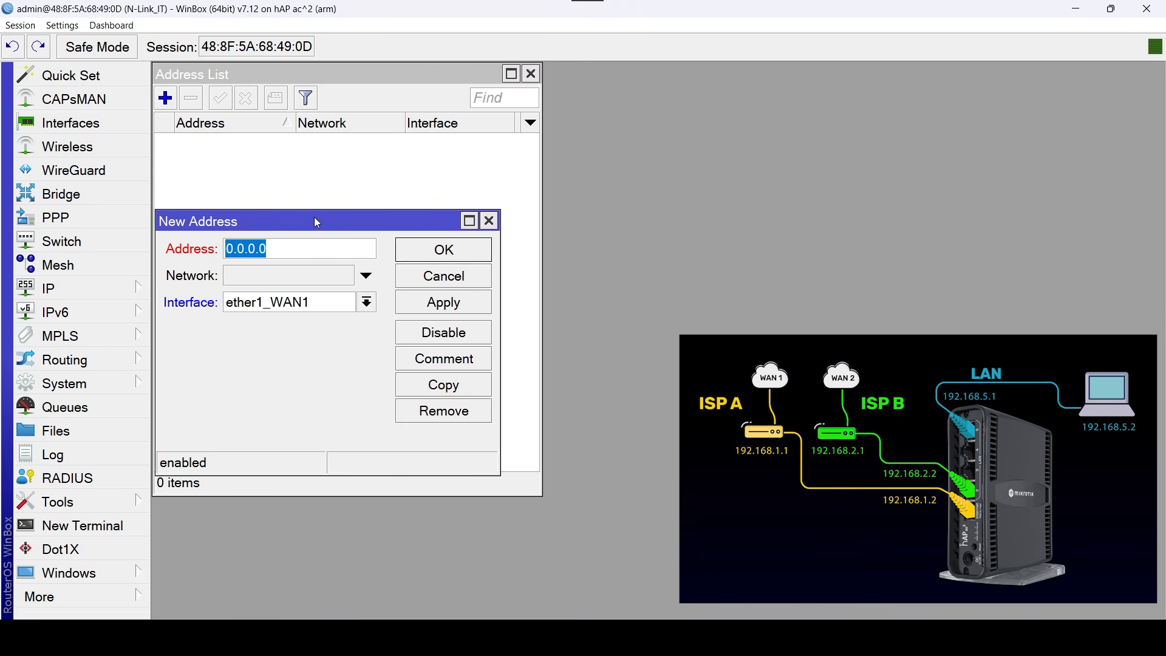
key(BackSpace)
text(192.1)
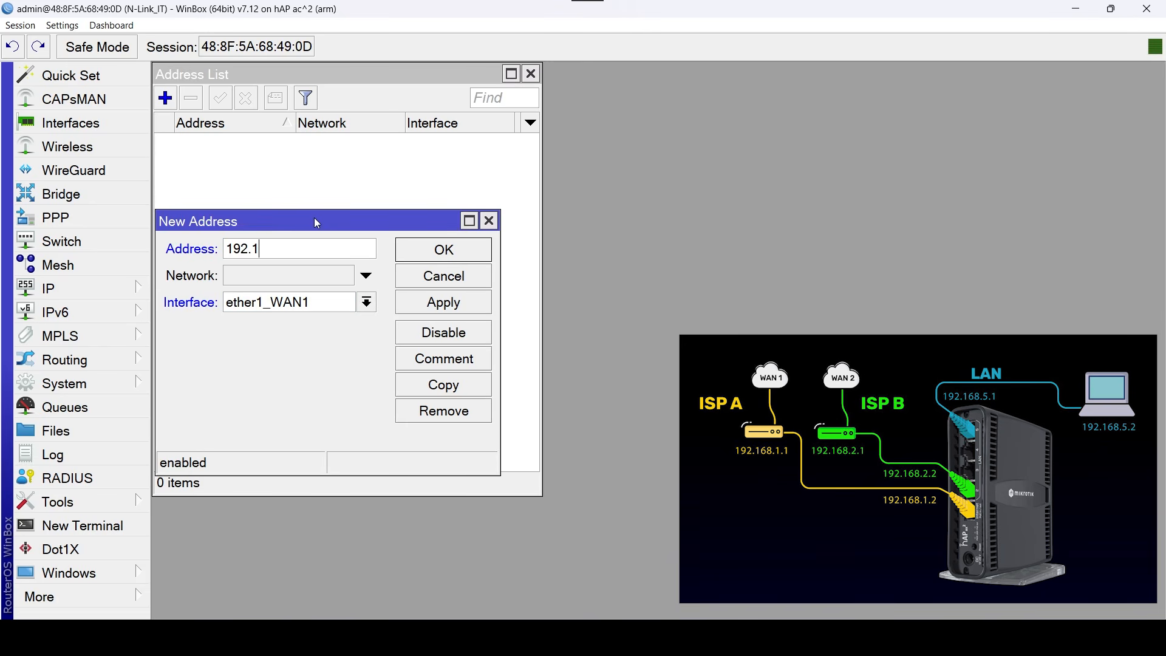
text(68.1.2/24)
click(450, 259)
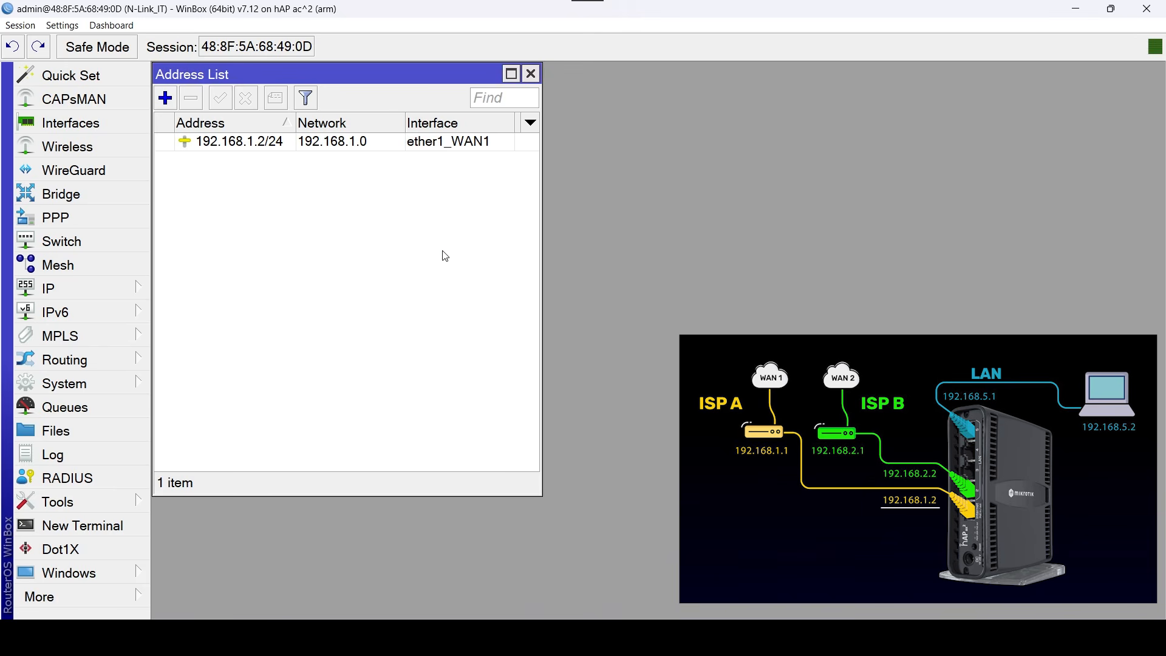
Add the IP address 192.168.2.2/24 to the ether2_WAN2 interface.
click(168, 101)
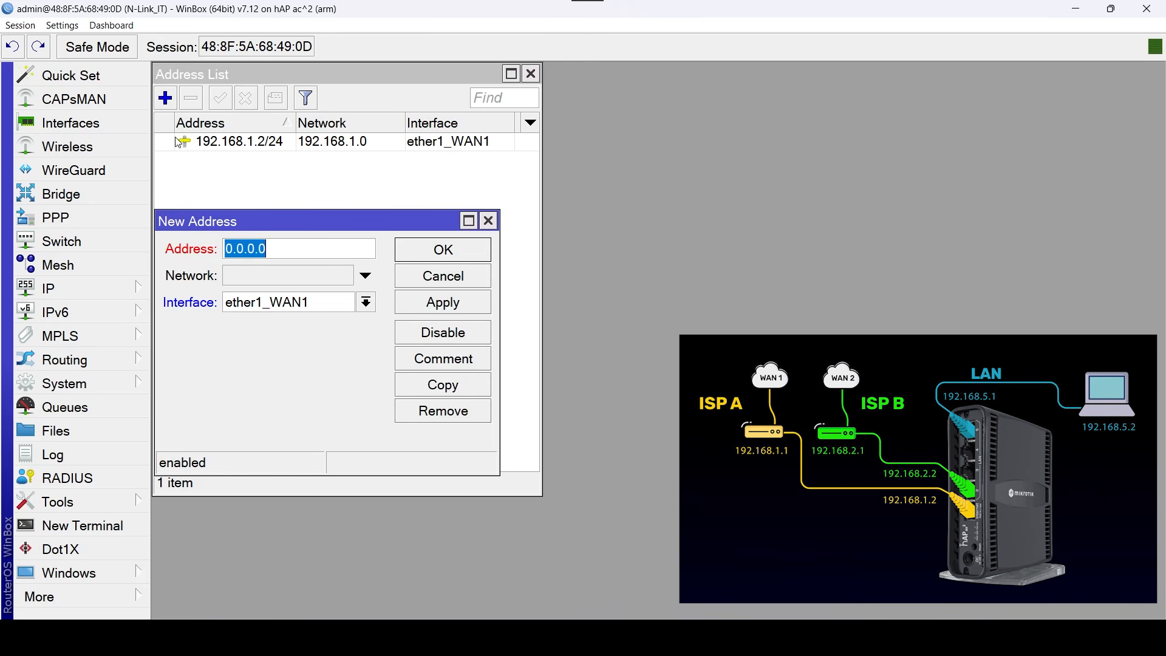
click(347, 308)
click(328, 353)
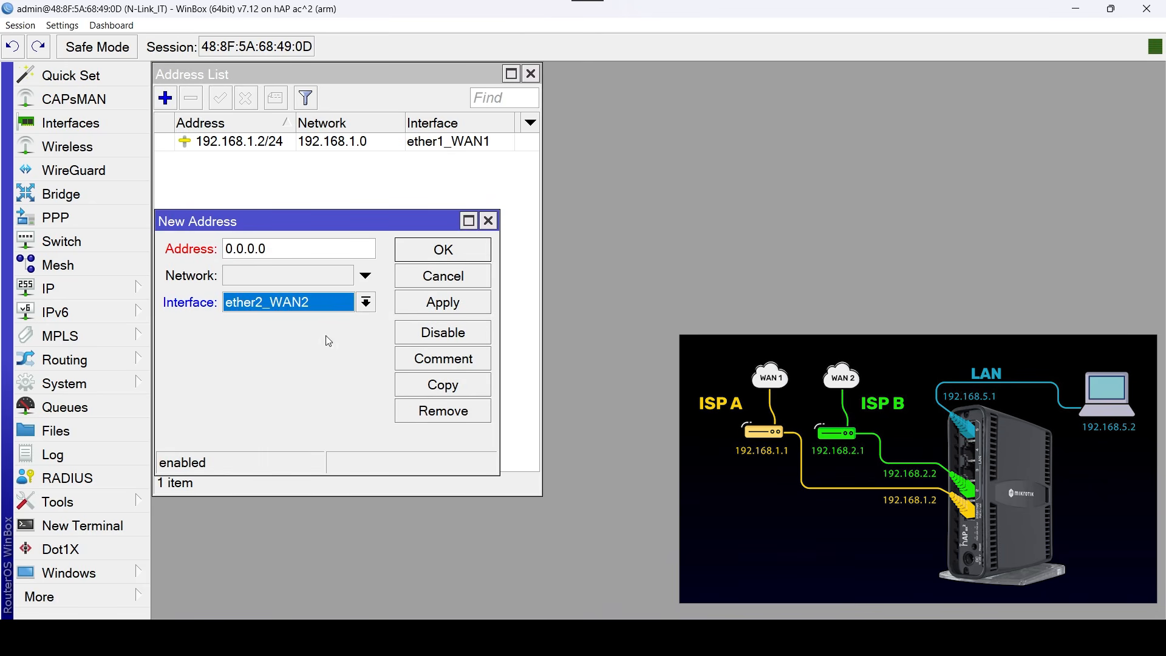
double_click(294, 248)
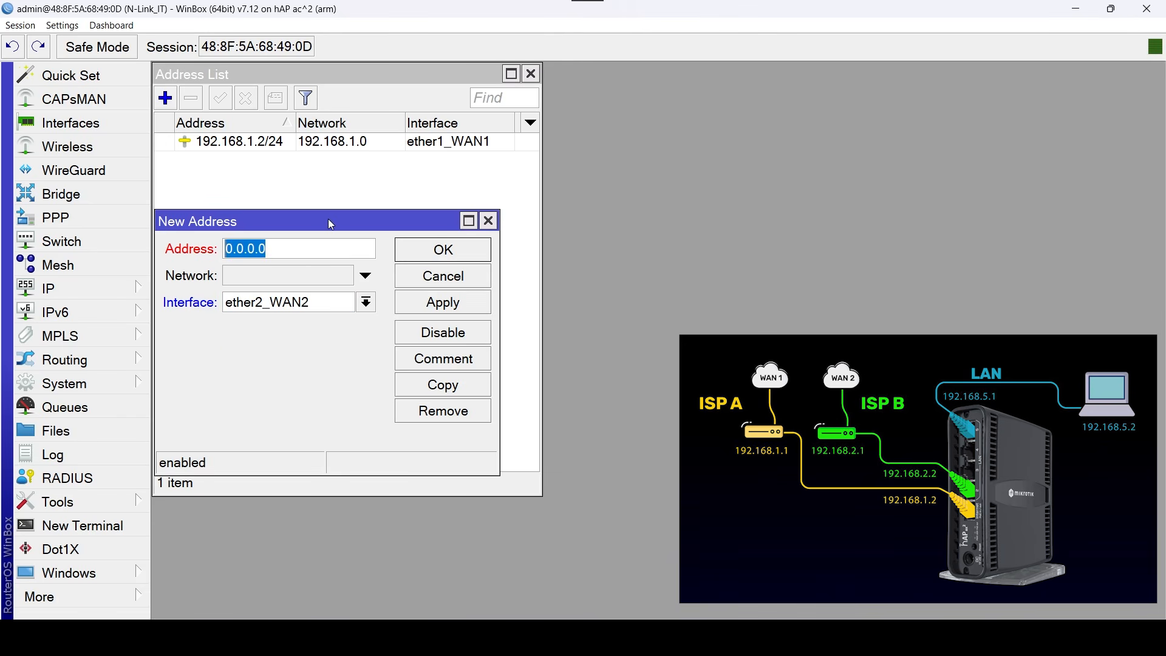
text(192.168)
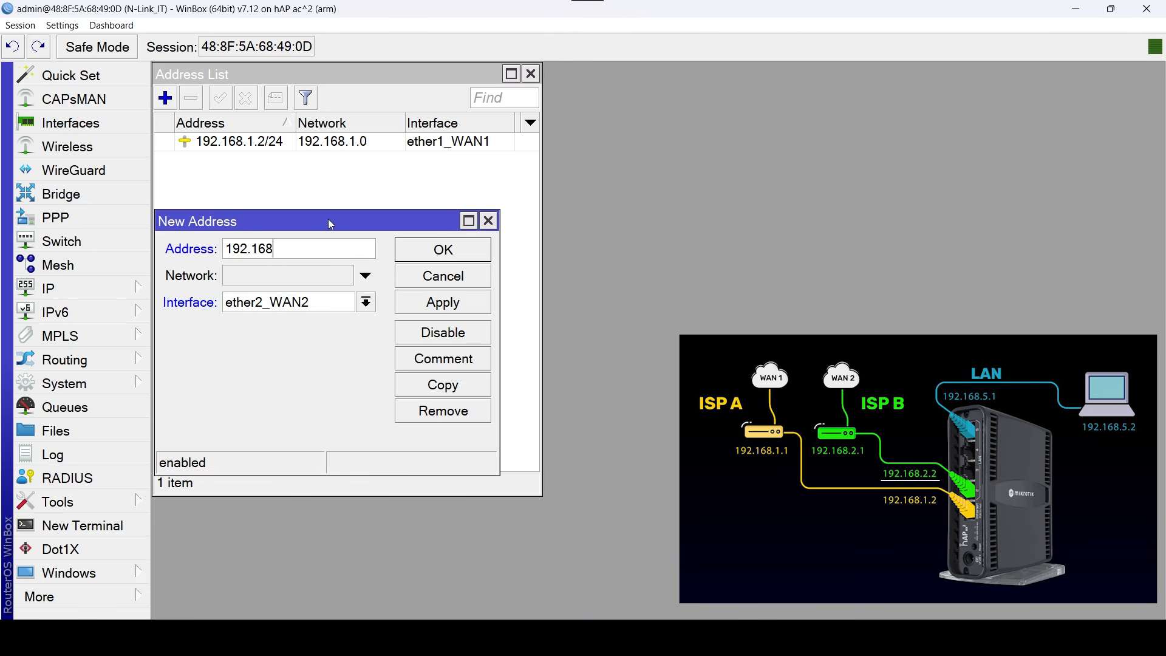
text(.2.2/24)
click(473, 249)
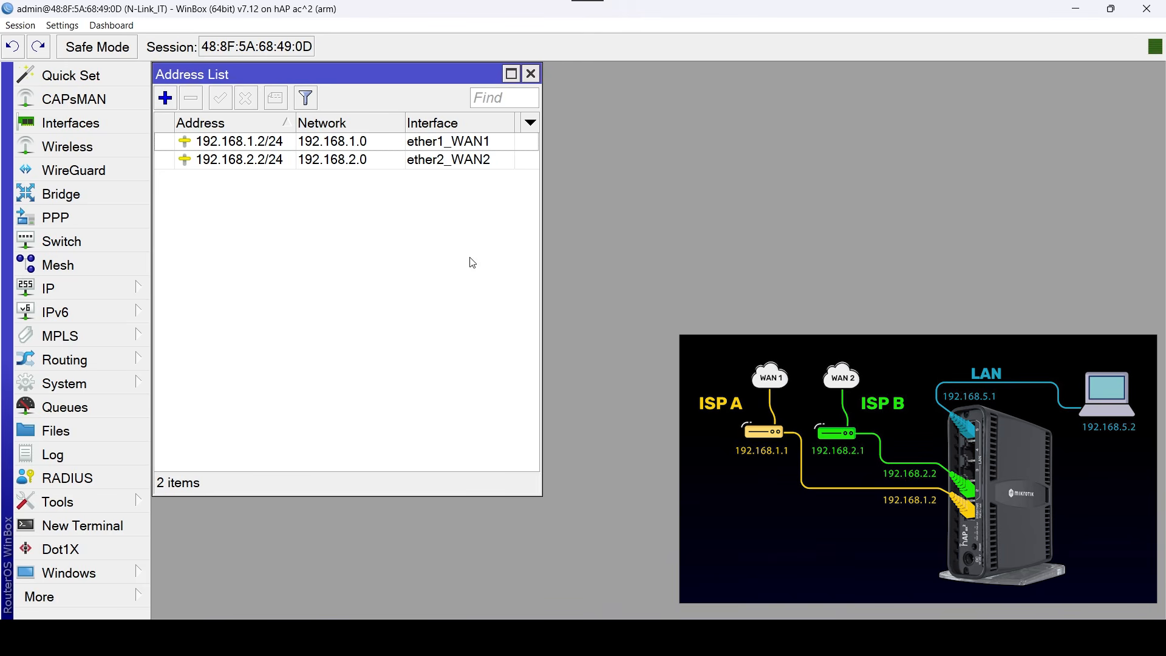
Add the IP address 192.168.5.1/24 to the LAN bridge interface.
click(165, 99)
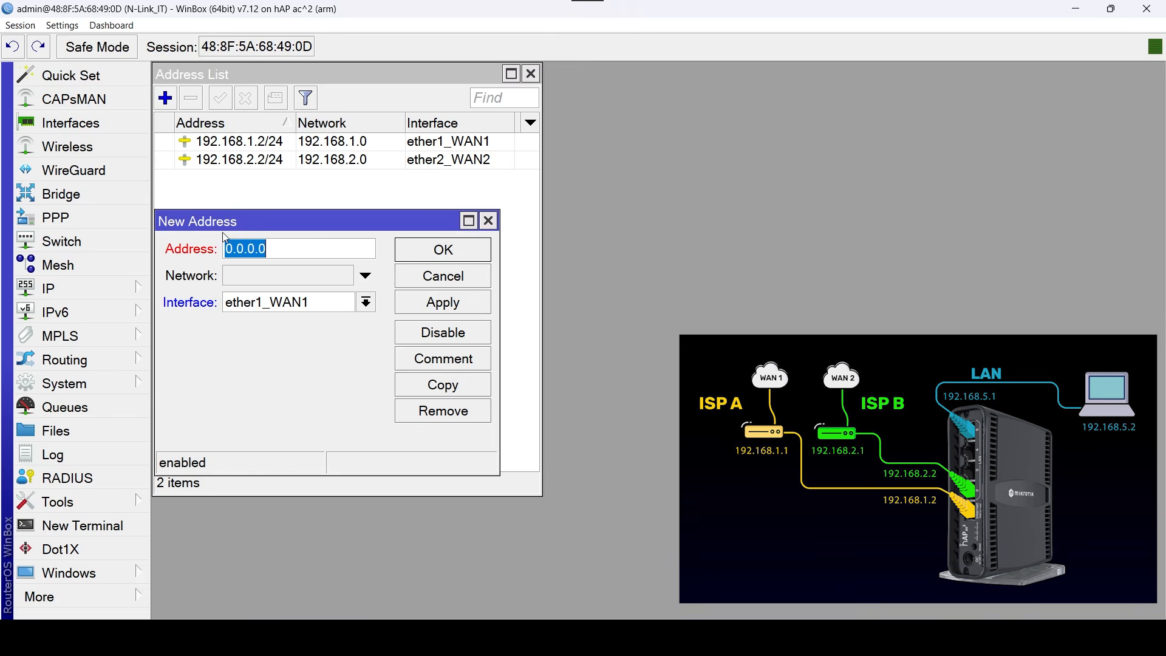
click(365, 302)
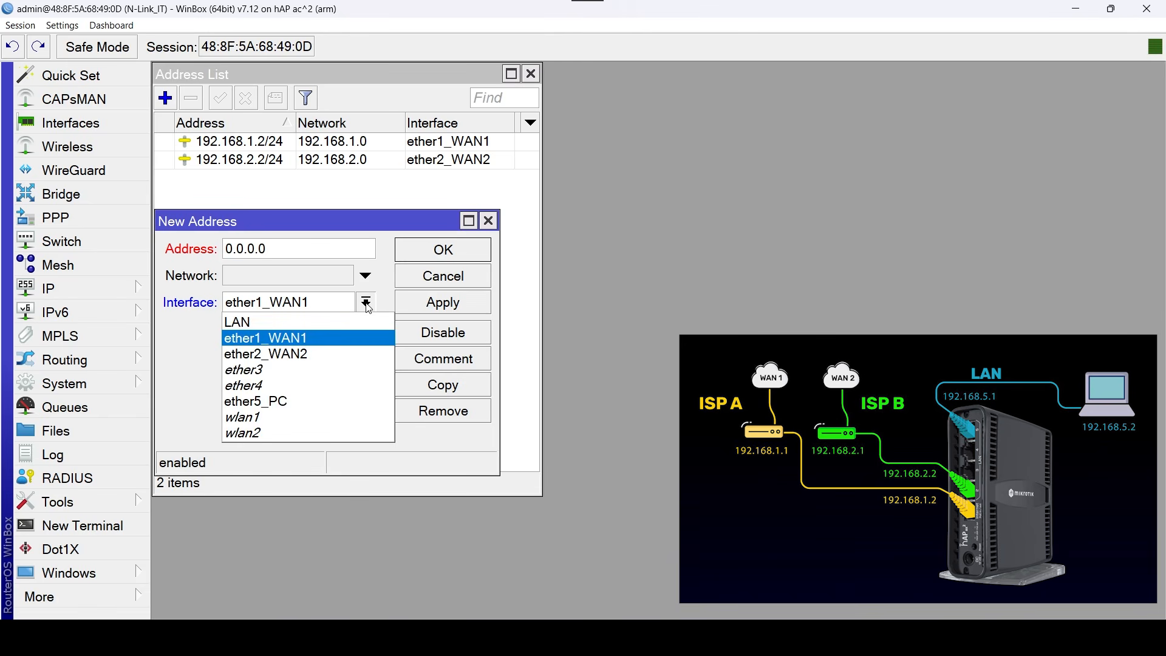
click(331, 321)
drag(273, 248, 259, 234)
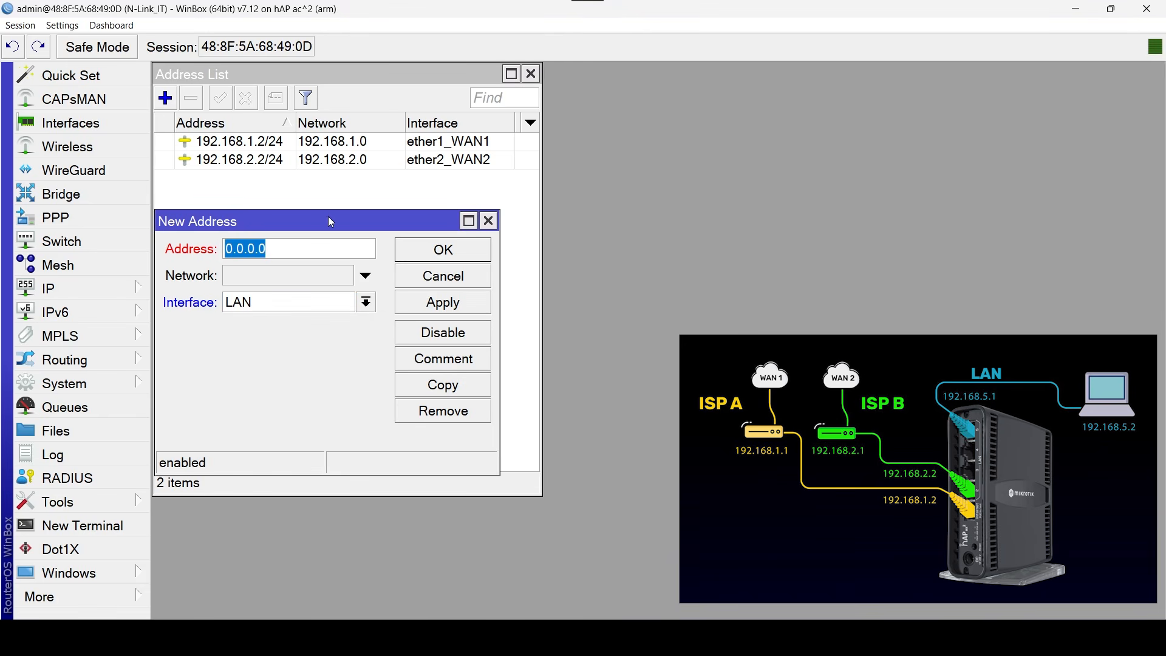
key(BackSpace)
text(192)
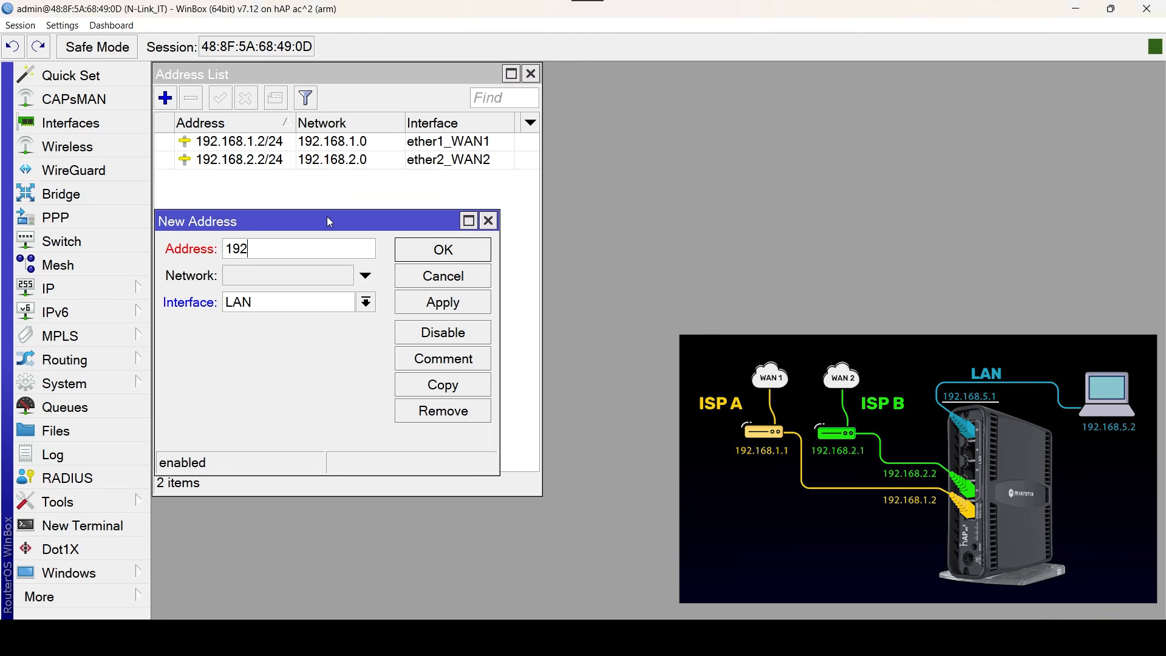
text(.168.5.1/24)
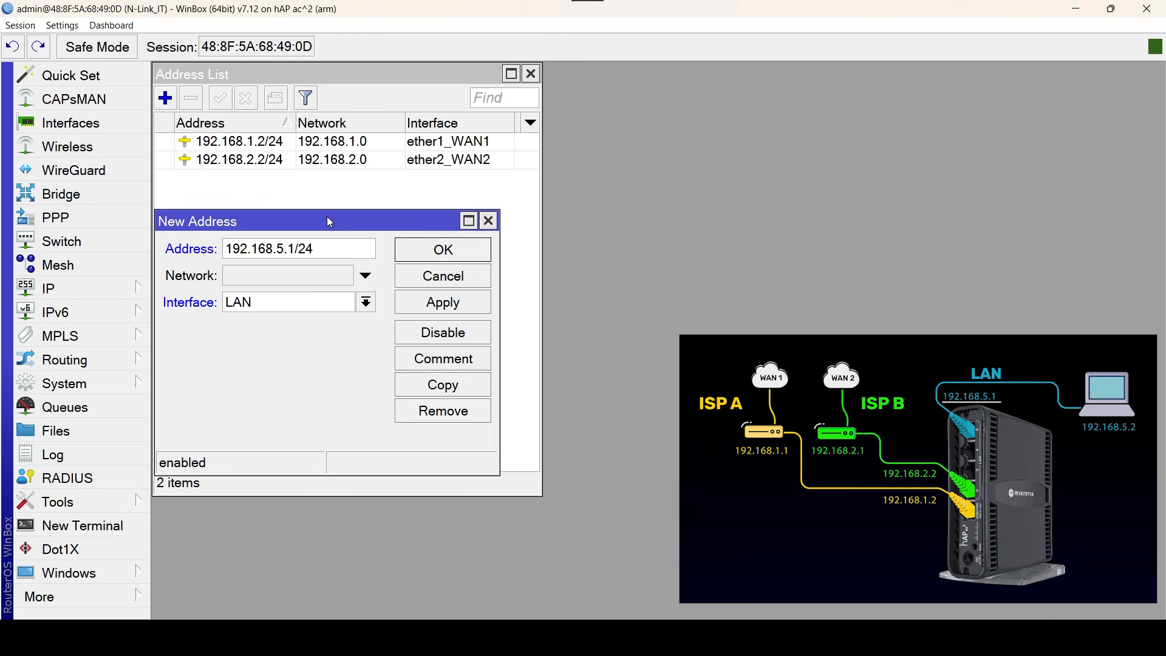
click(468, 244)
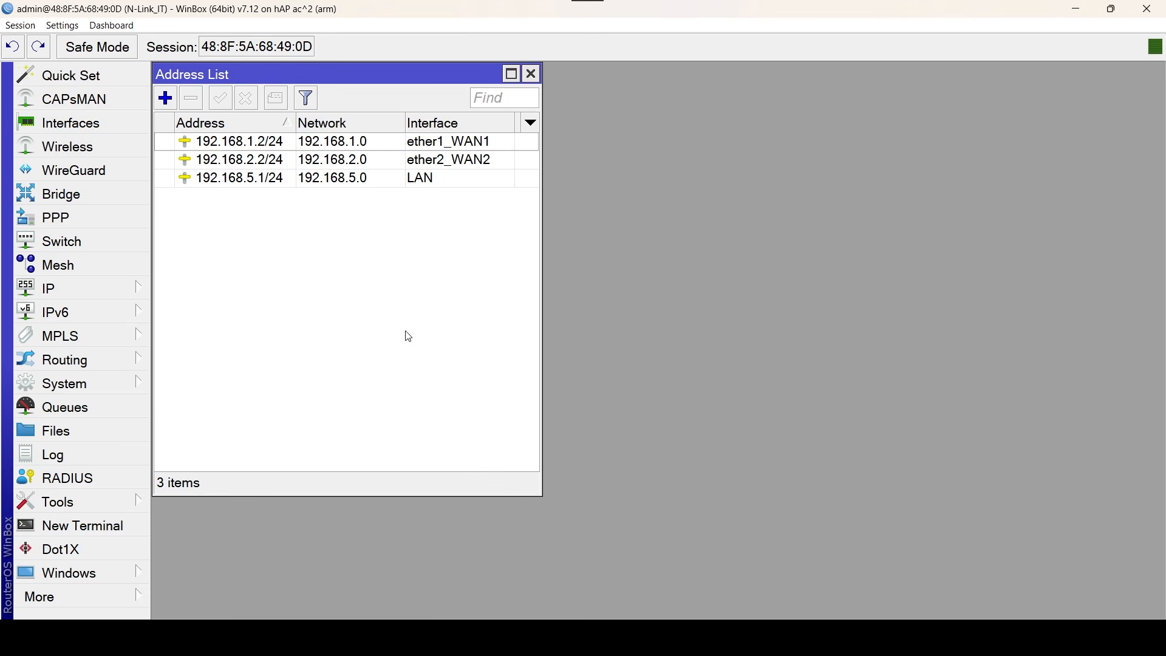
Open the firewall's address lists and restore the firewall window to a smaller size beside the IP address list.
click(87, 289)
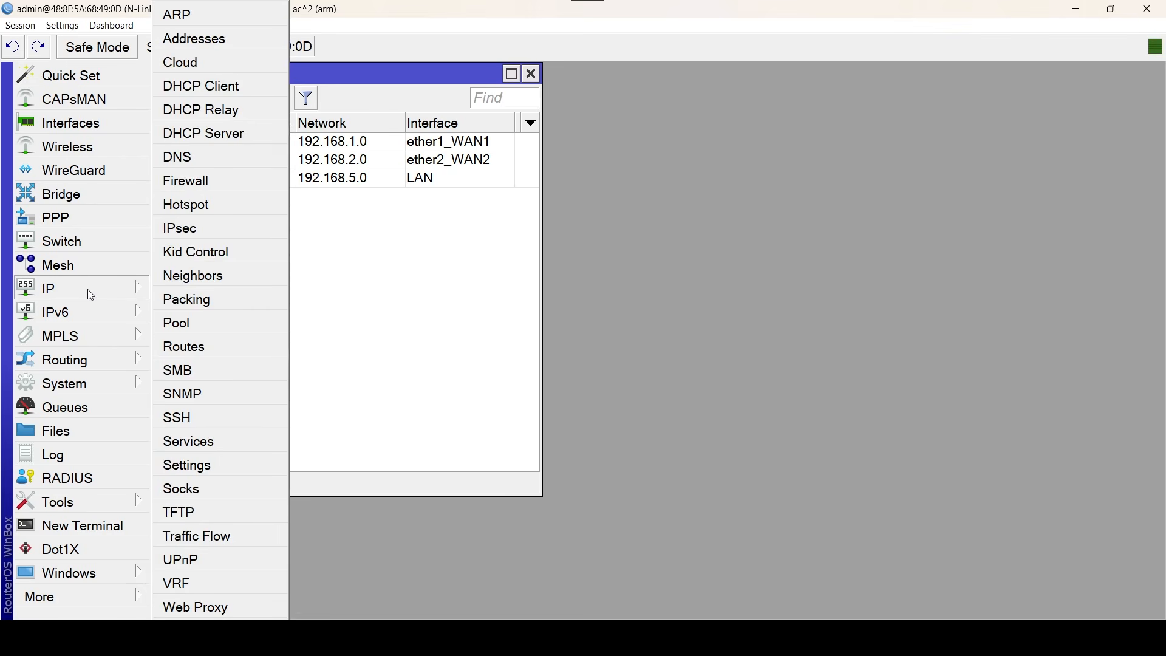
click(214, 178)
click(581, 101)
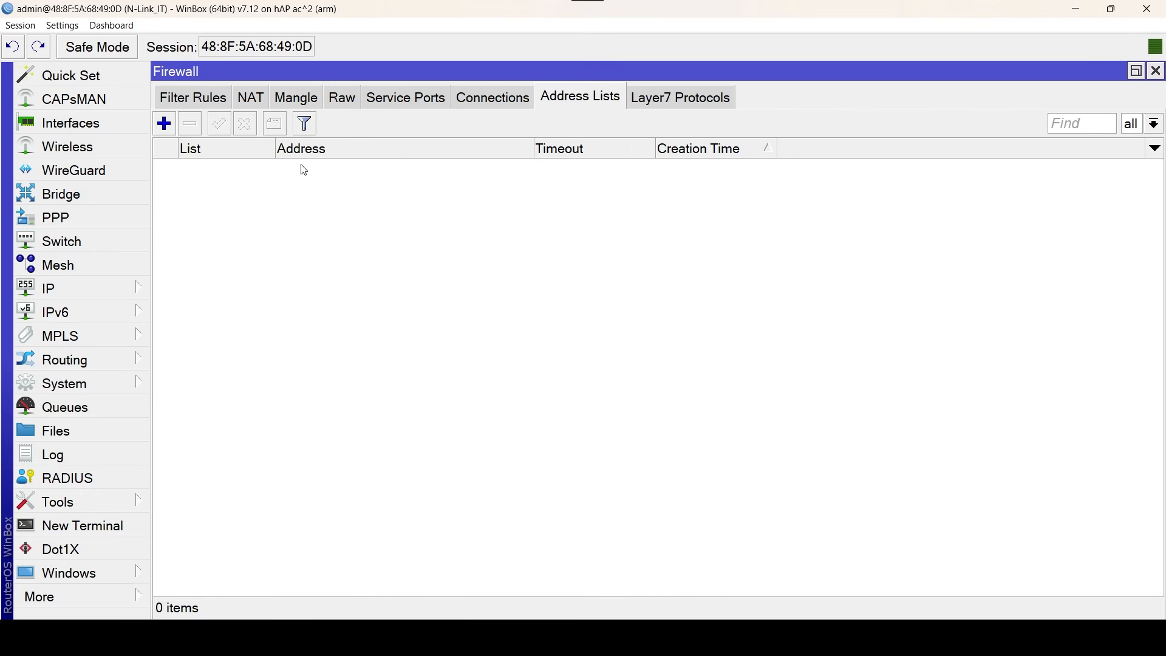
click(1133, 73)
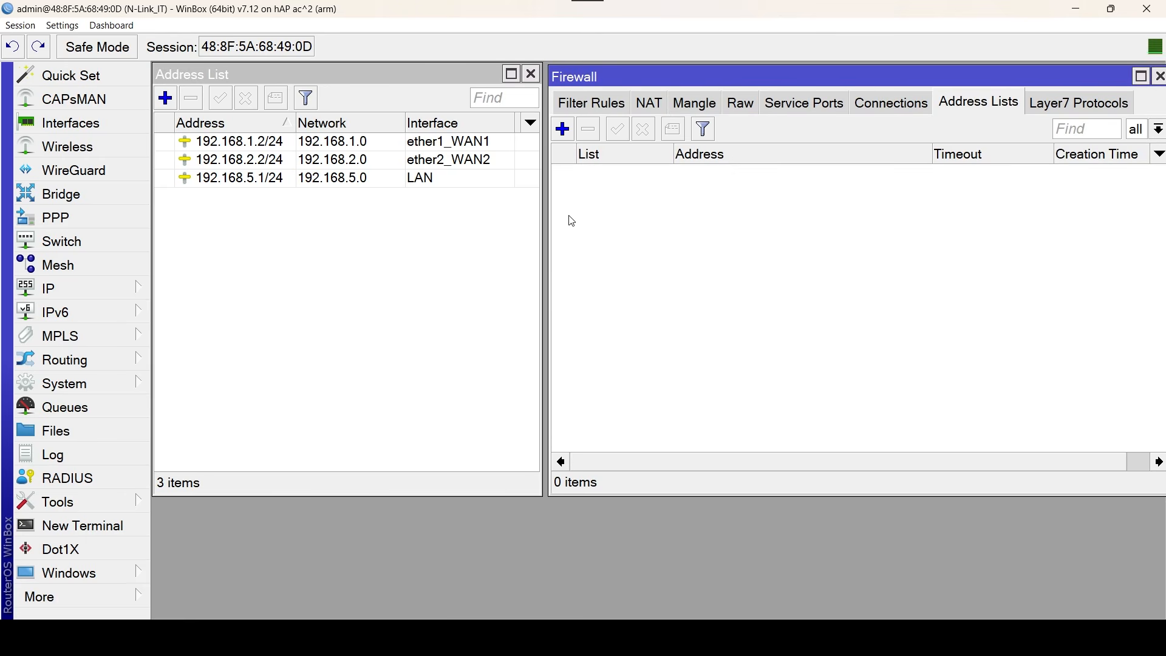
Create a new firewall address list entry with the list name Redes_Wan.
click(564, 130)
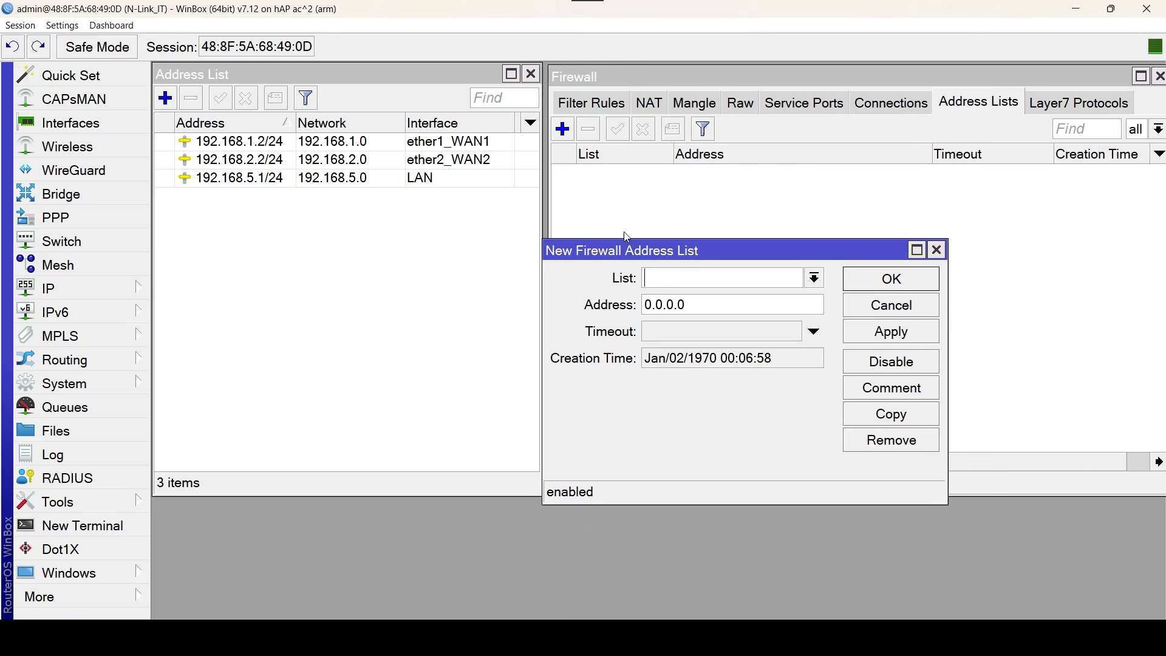
drag(647, 255, 660, 255)
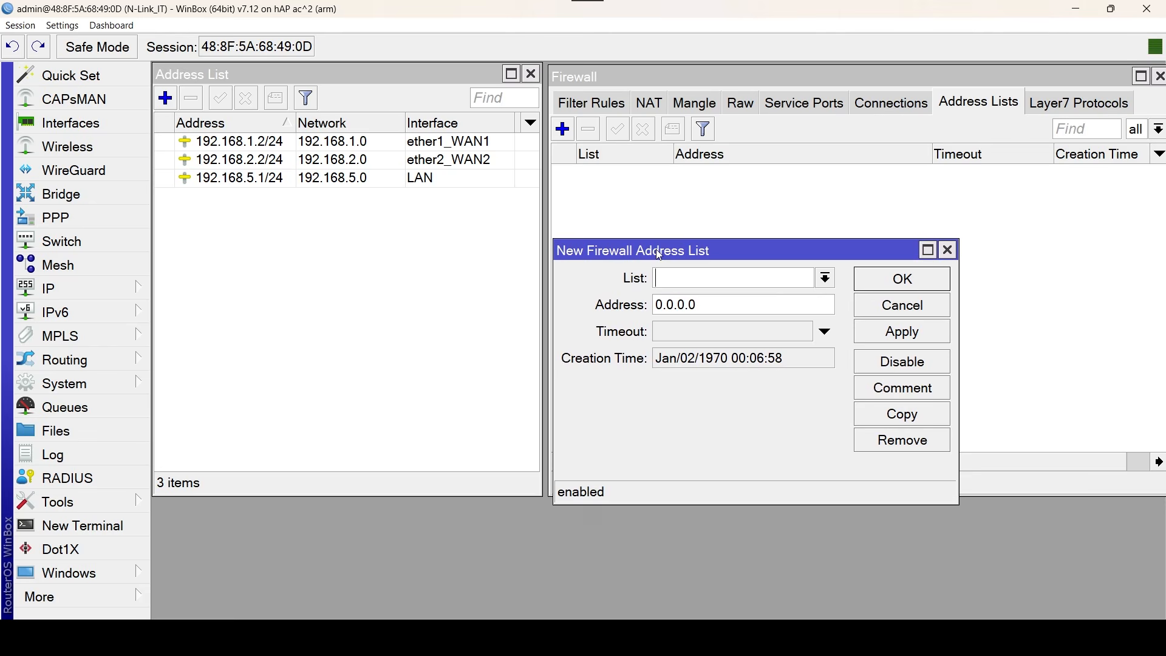
text(Redes_)
key(Caps_Lock)
text(W)
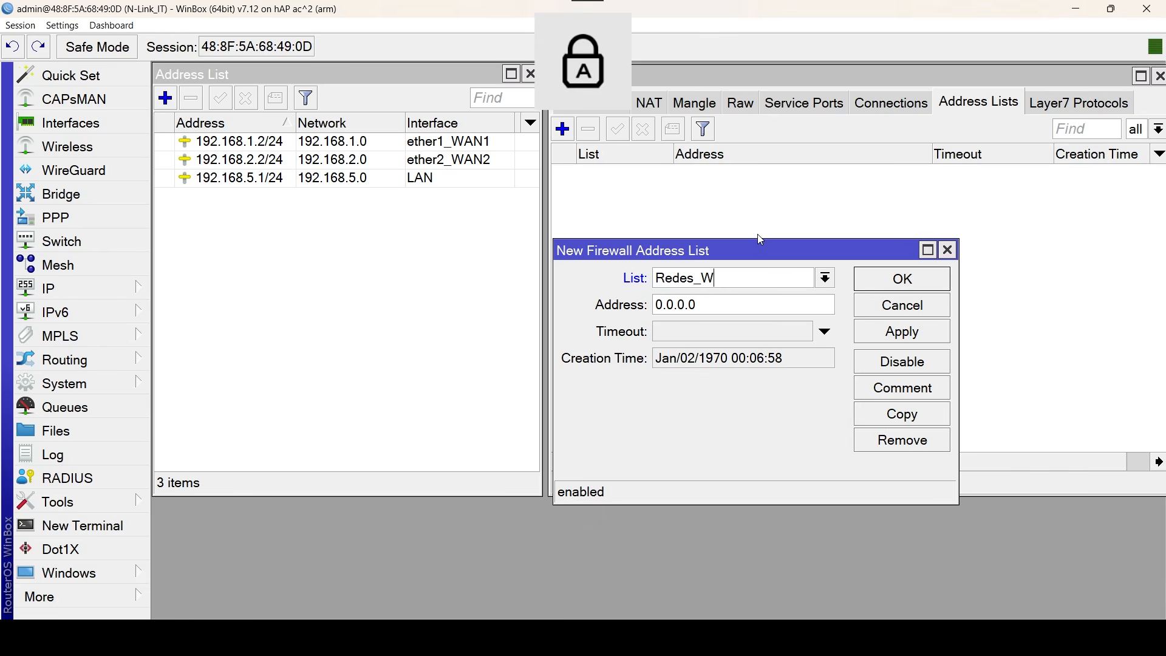
key(Caps_Lock)
text(an)
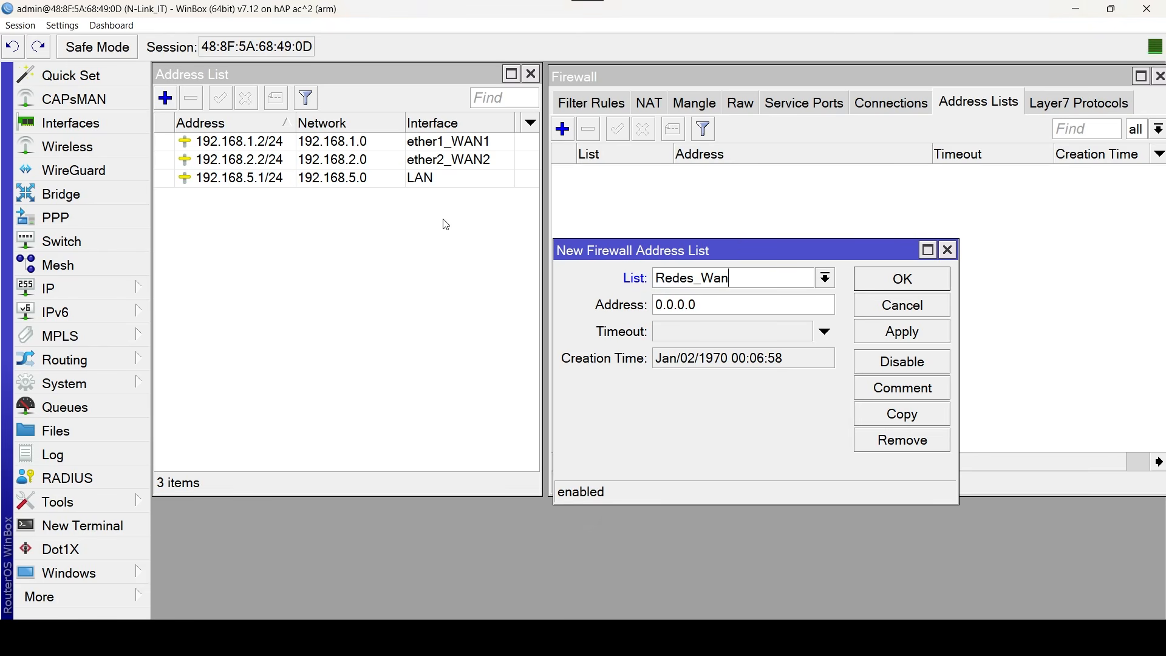
Copy the ether1_WAN1 network into the Redes_Wan entry's address as 192.168.1.0/24, save it and close the source address window.
double_click(262, 144)
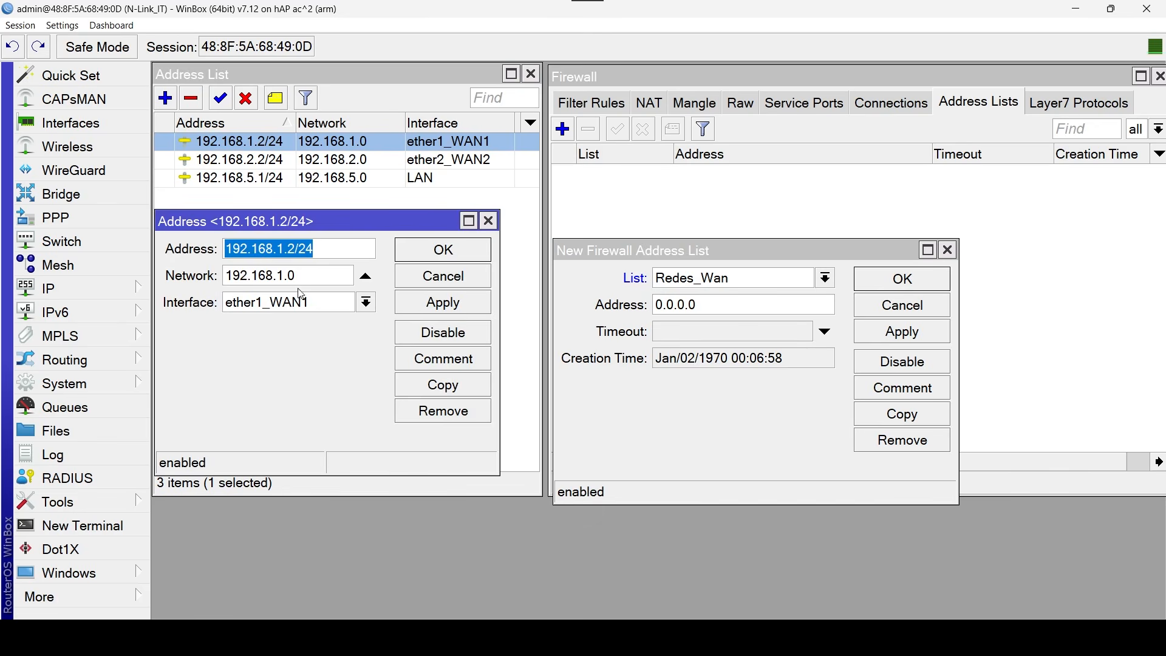
double_click(313, 278)
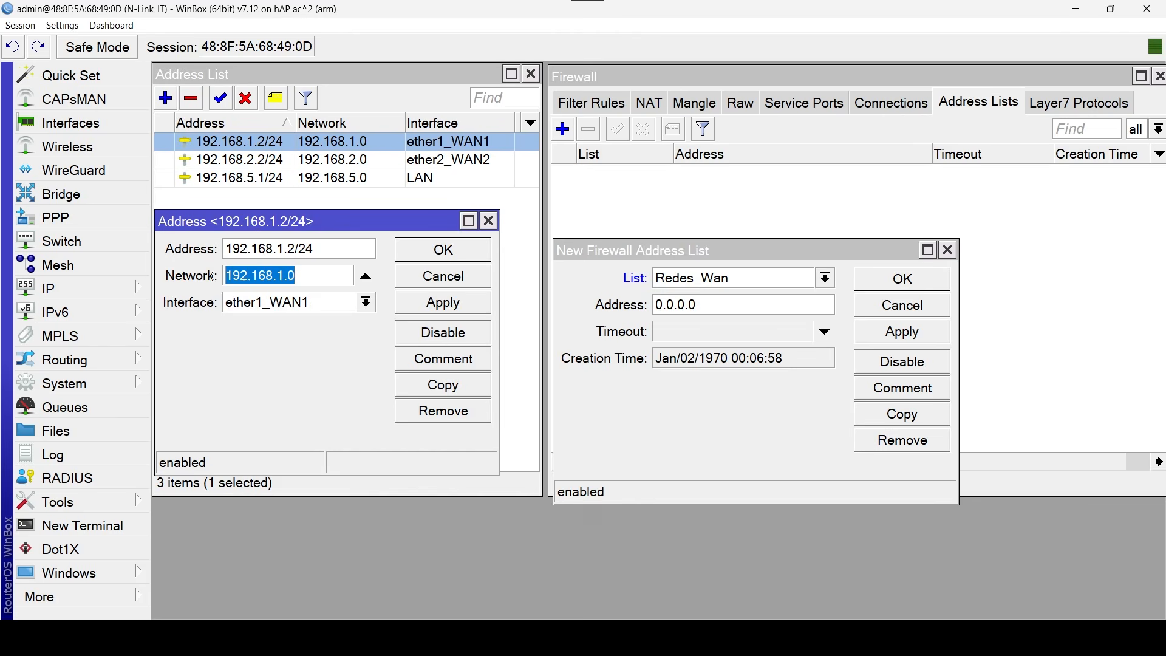
right_click(270, 275)
click(311, 300)
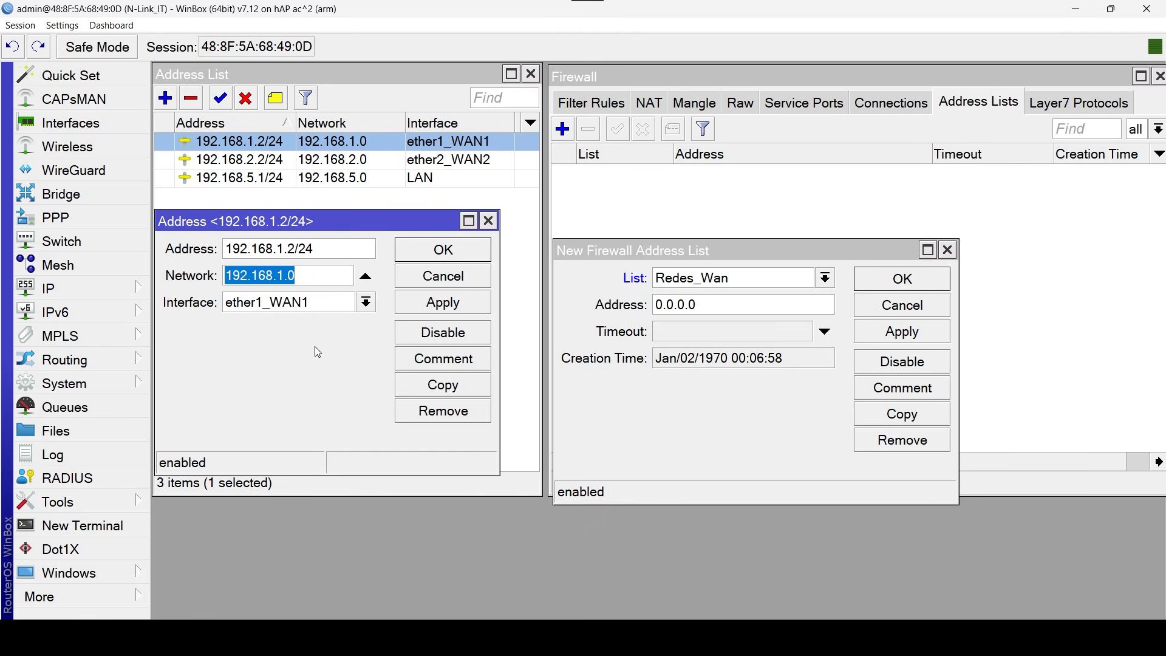
click(698, 311)
key(ctrl+v)
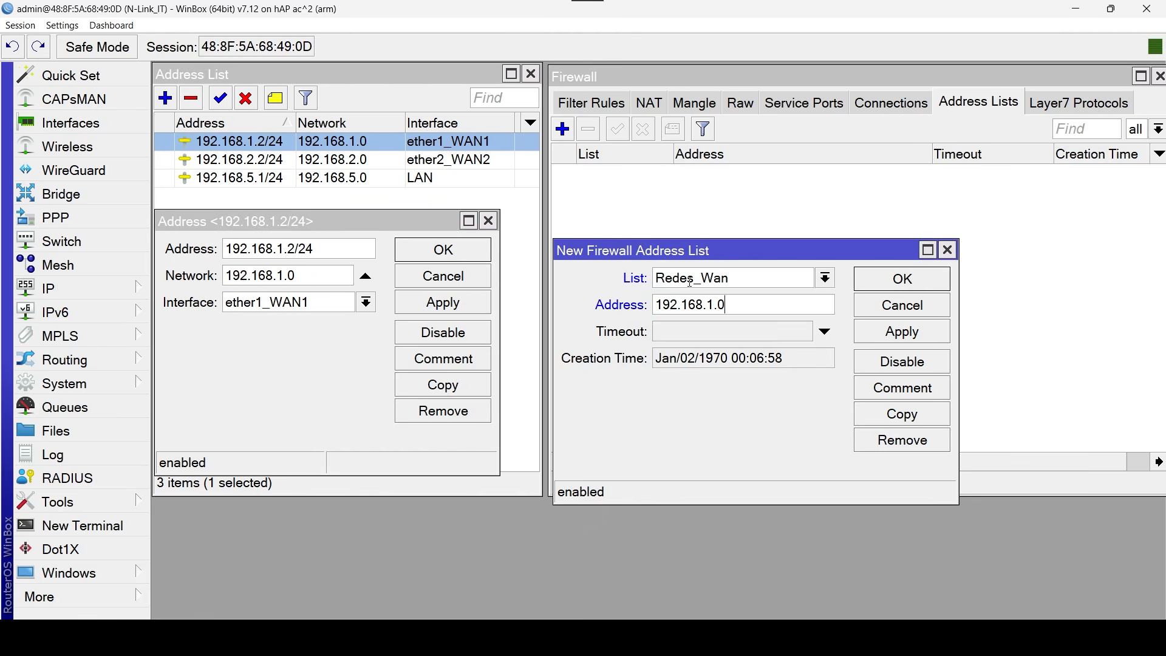
text(/24)
click(933, 289)
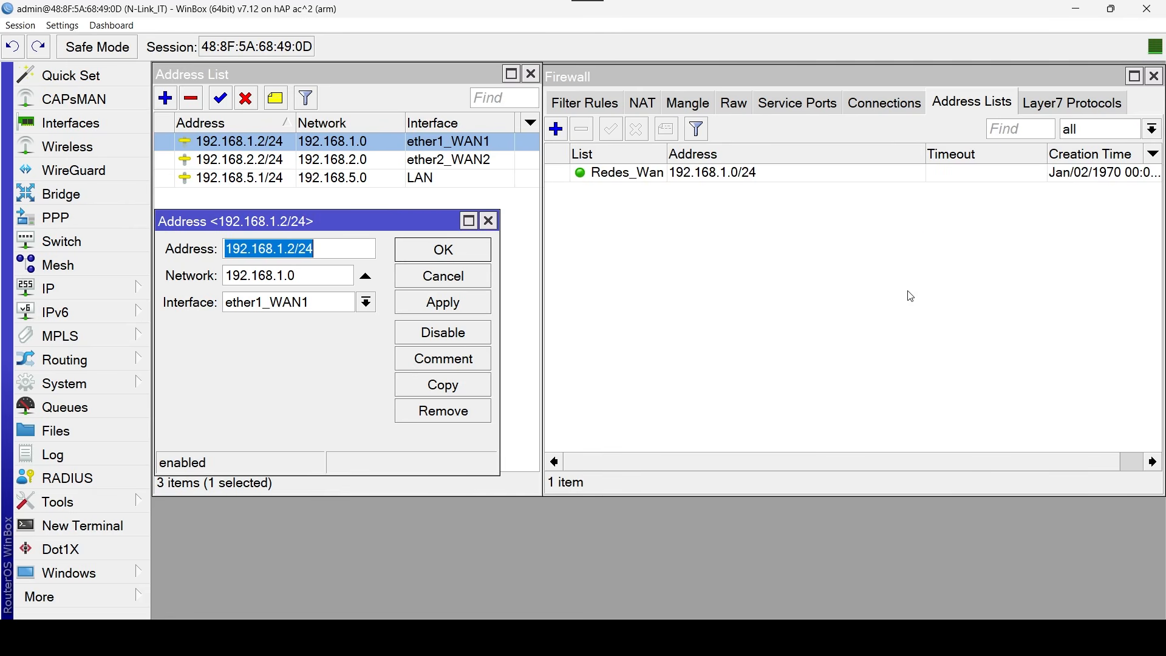
click(488, 221)
Add a second Redes_Wan firewall entry for 192.168.2.0/24, copying the network from the ether2_WAN2 address, and close the source address window.
double_click(224, 161)
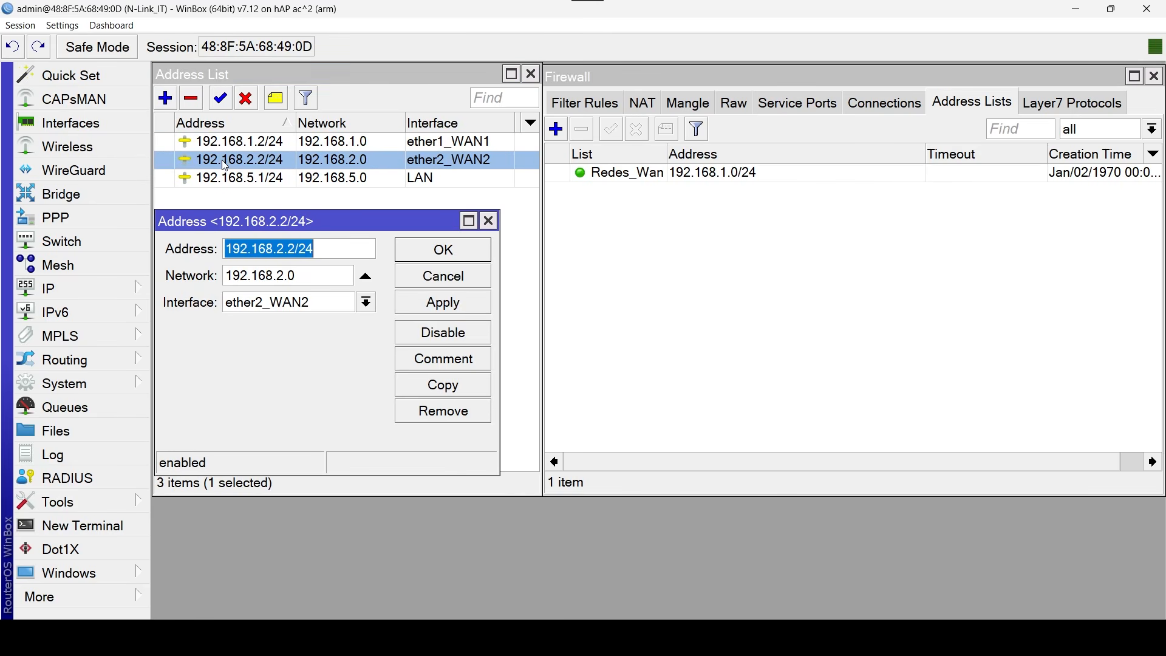
double_click(279, 275)
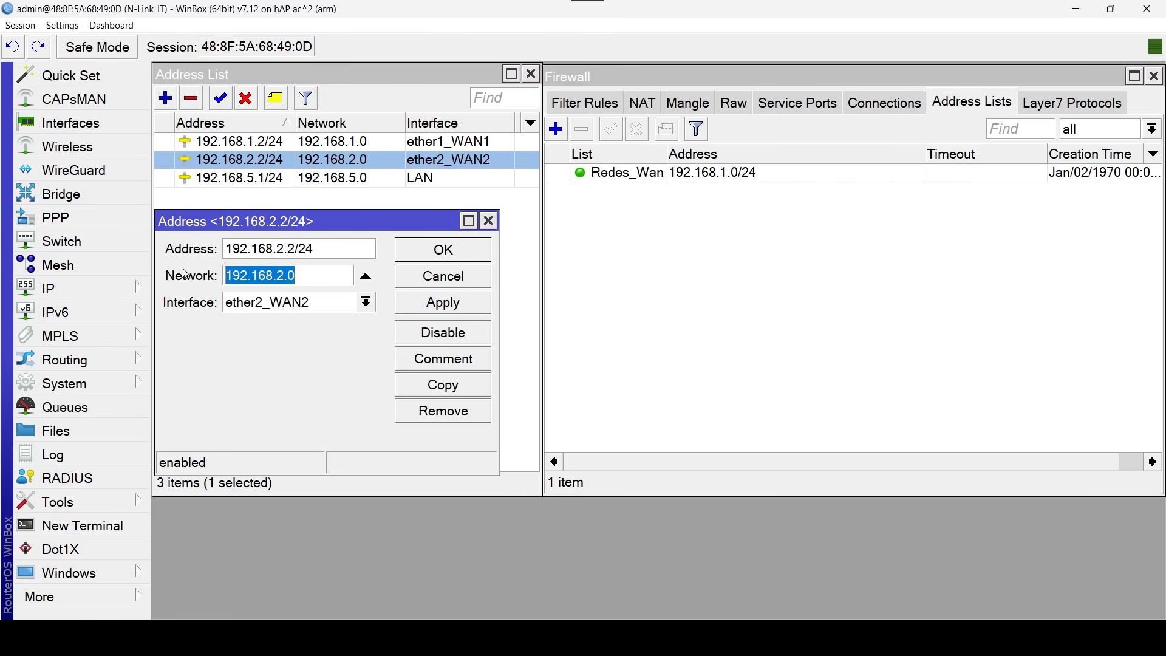
right_click(275, 275)
click(307, 299)
click(555, 129)
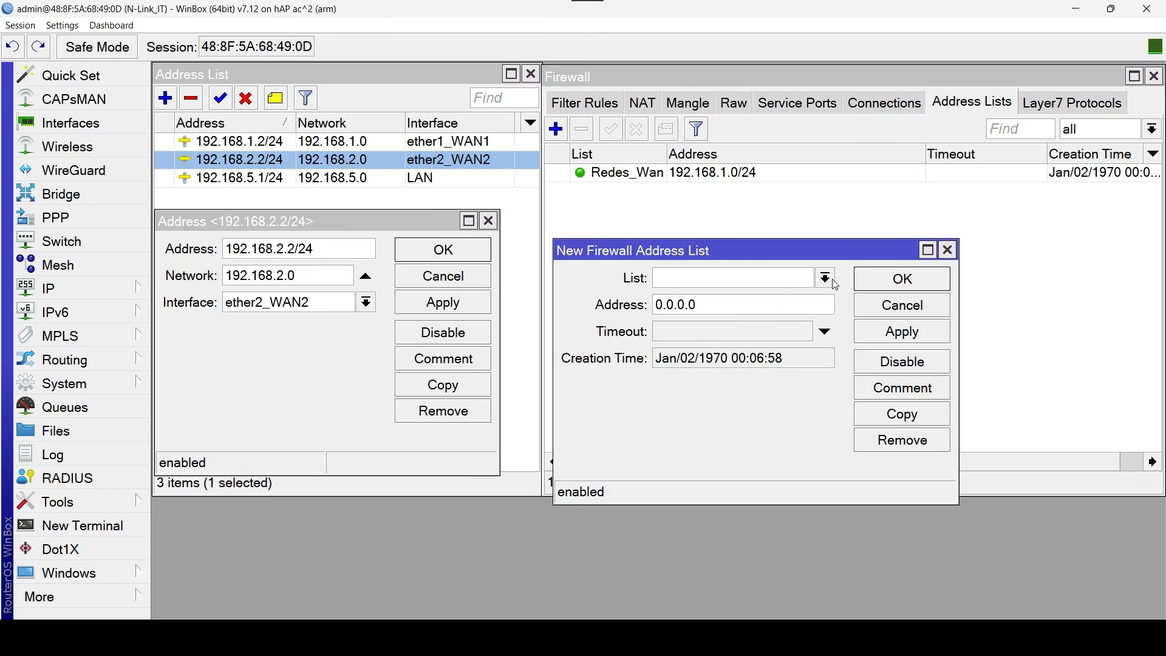
click(825, 278)
click(767, 296)
key(Tab)
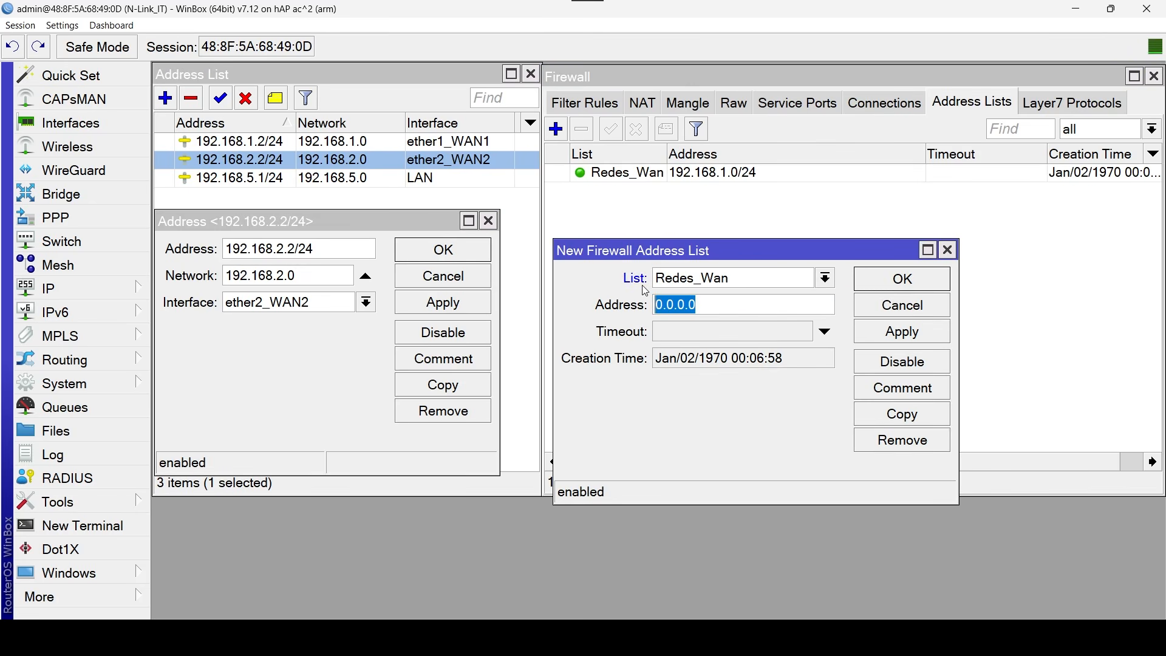
key(ctrl+v)
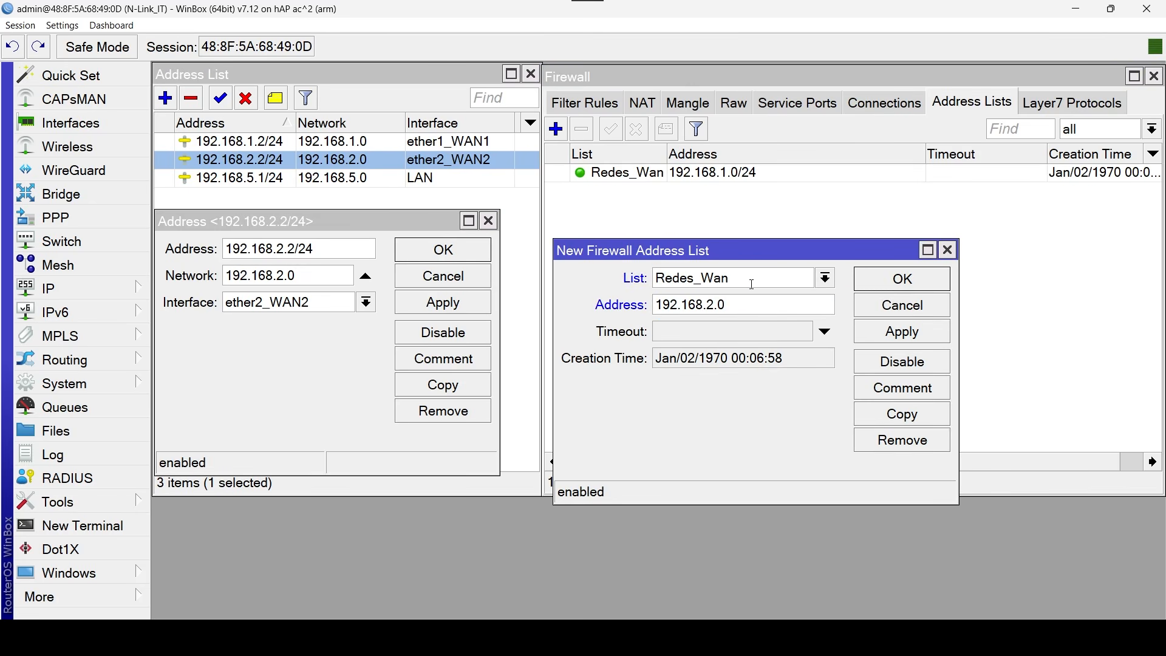
text(/24)
click(899, 287)
click(489, 220)
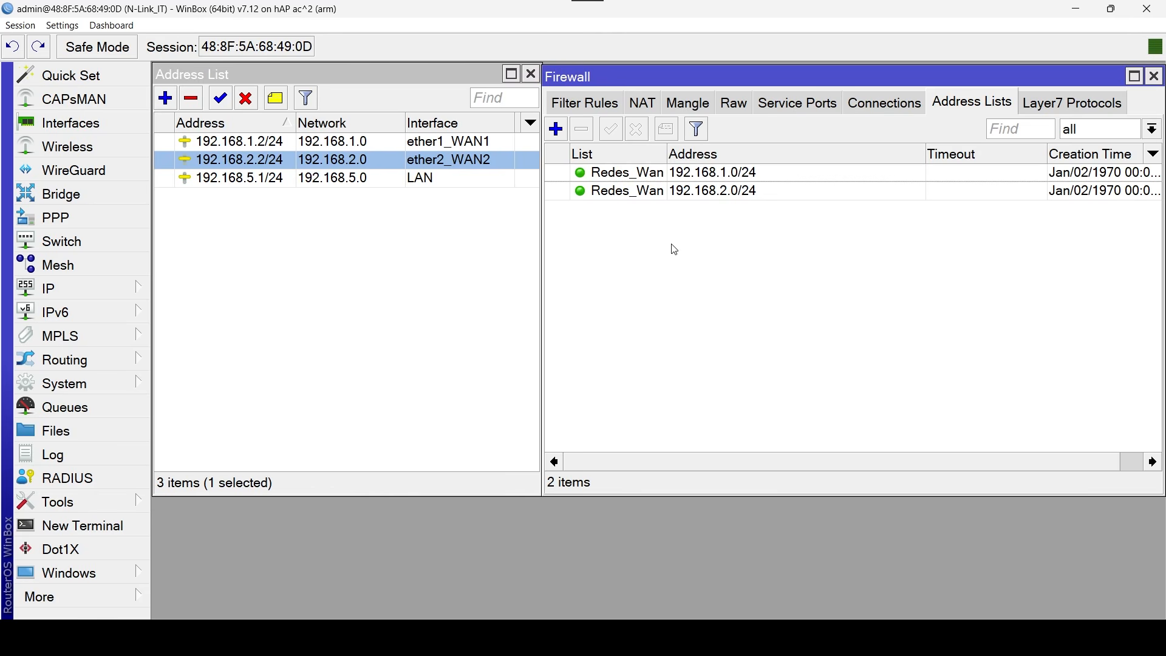
Create a new firewall address list entry with the list name Redes_Lan.
click(556, 130)
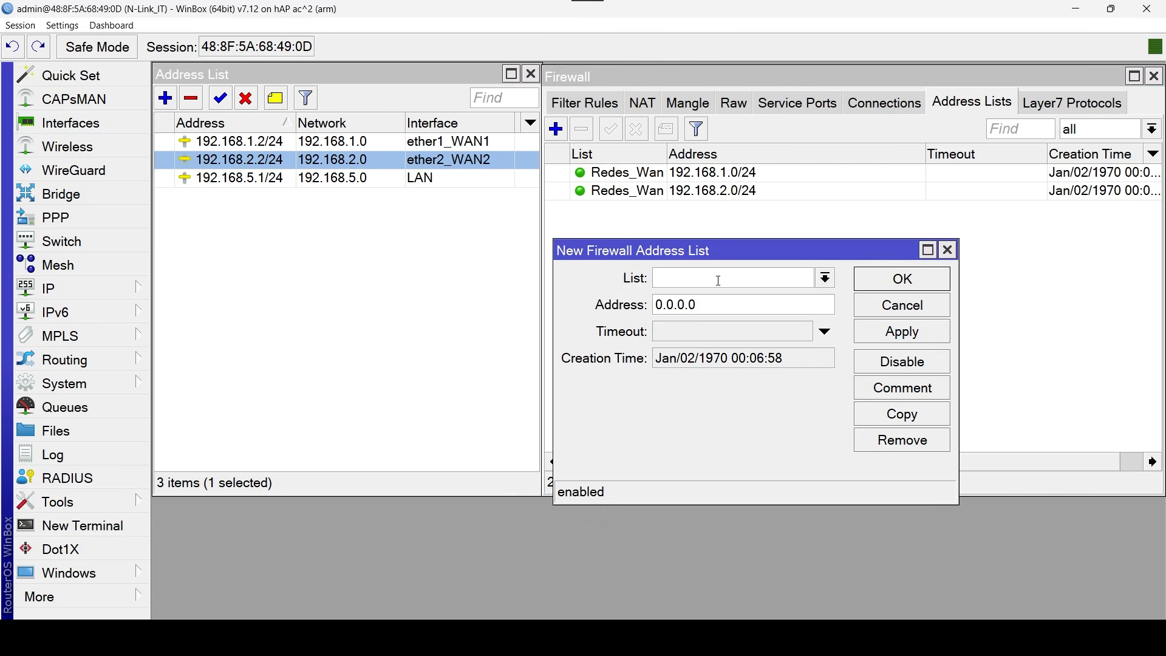
text(Redes_)
key(Caps_Lock)
text(L)
key(Caps_Lock)
text(an)
Copy the LAN address's network into the Redes_Lan entry's address as 192.168.5.0/24 and save the entry.
double_click(223, 180)
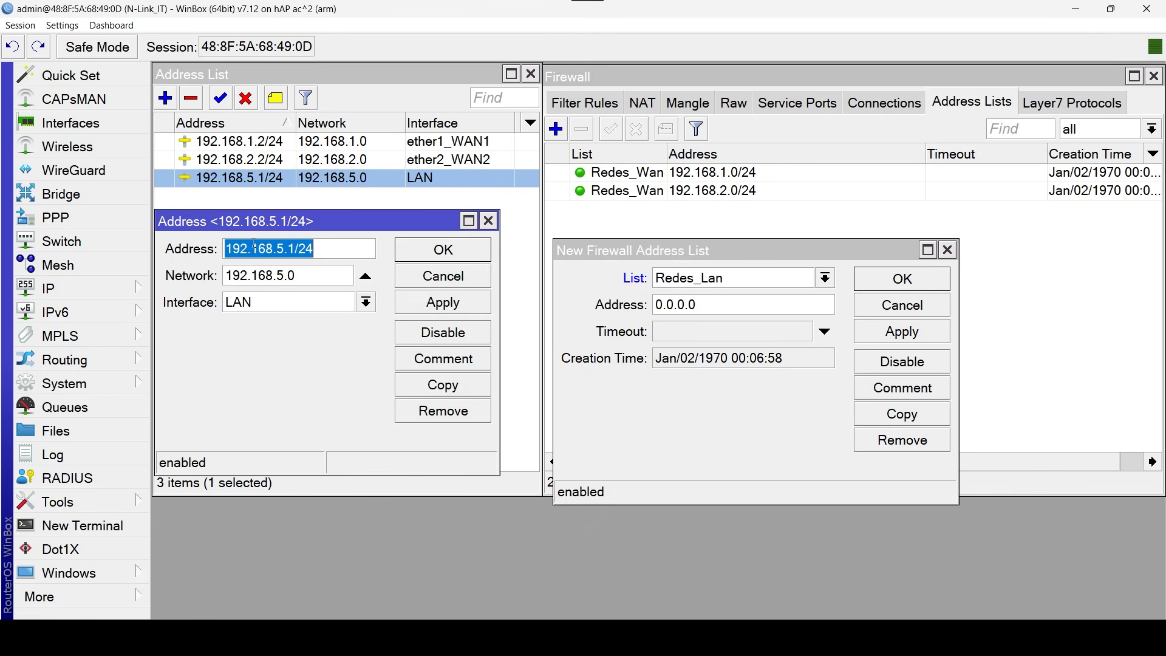
double_click(303, 278)
right_click(255, 274)
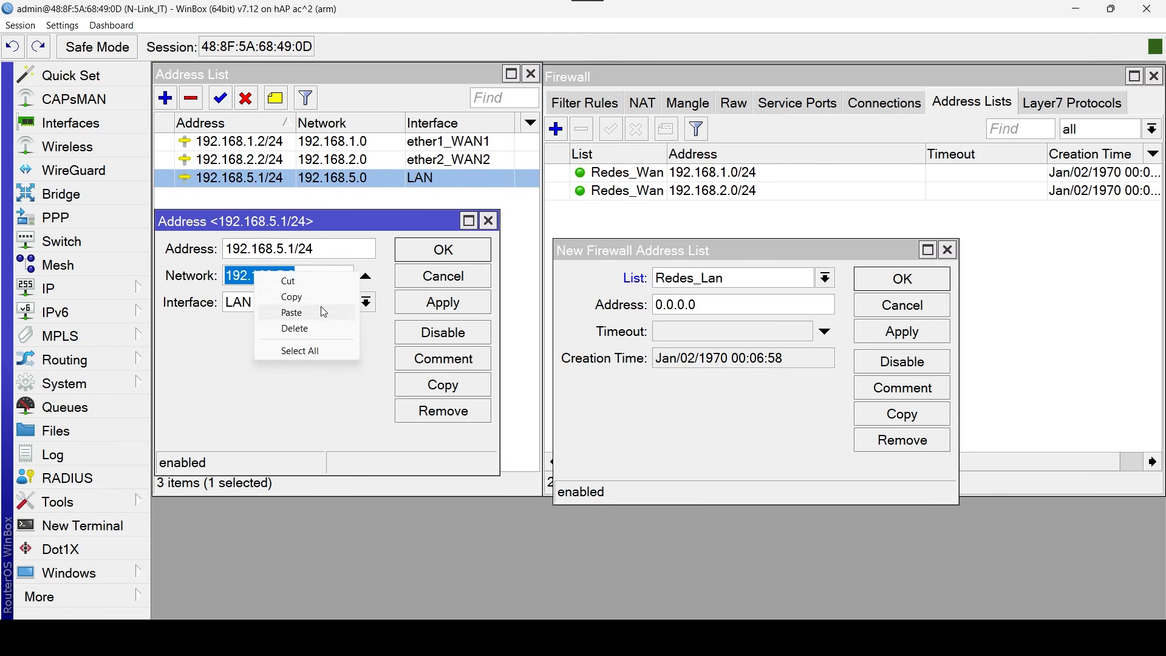
click(317, 303)
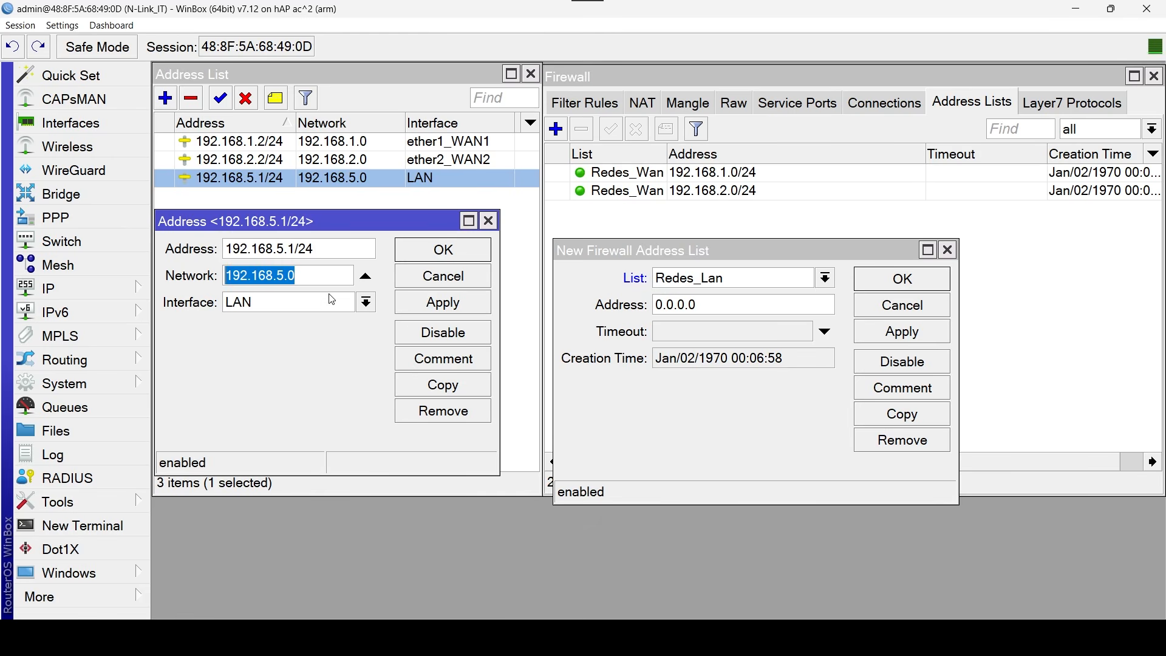
drag(701, 306, 610, 309)
key(ctrl+v)
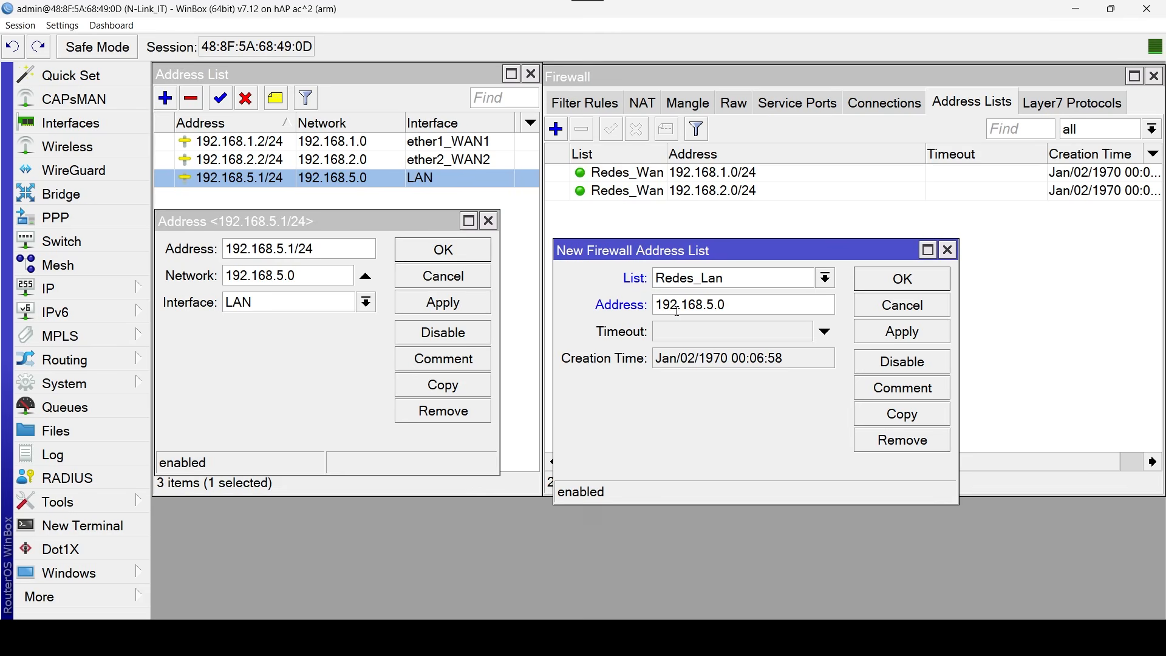
text(/24)
click(921, 288)
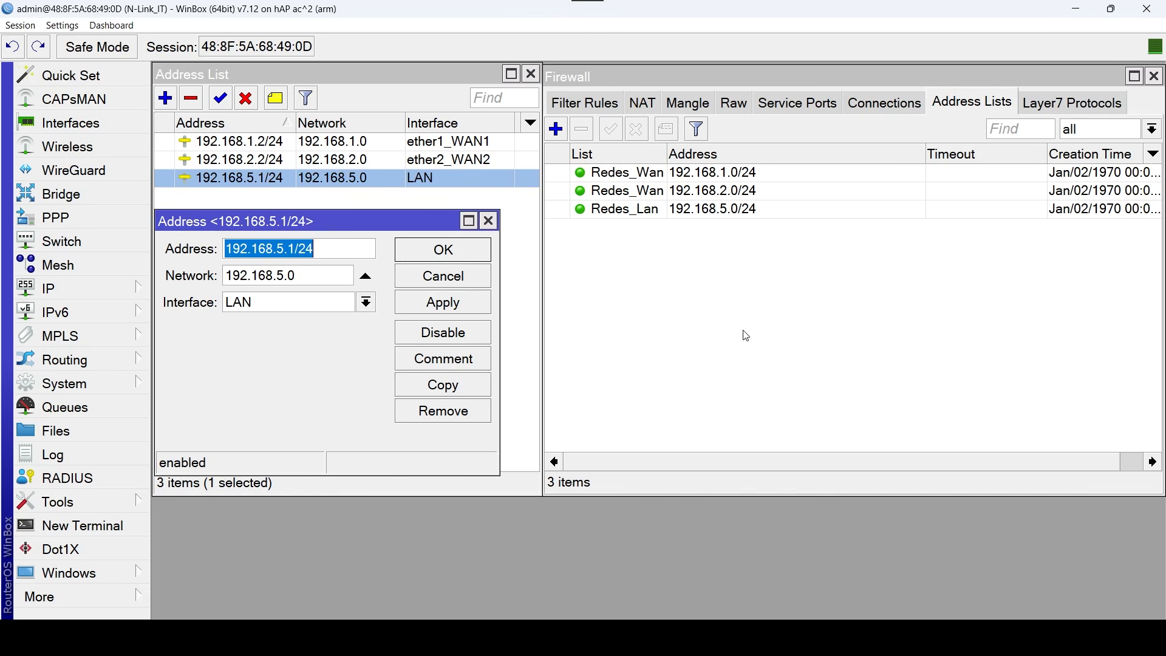
Close the LAN address window and the IP address list, and maximize the firewall window.
click(490, 221)
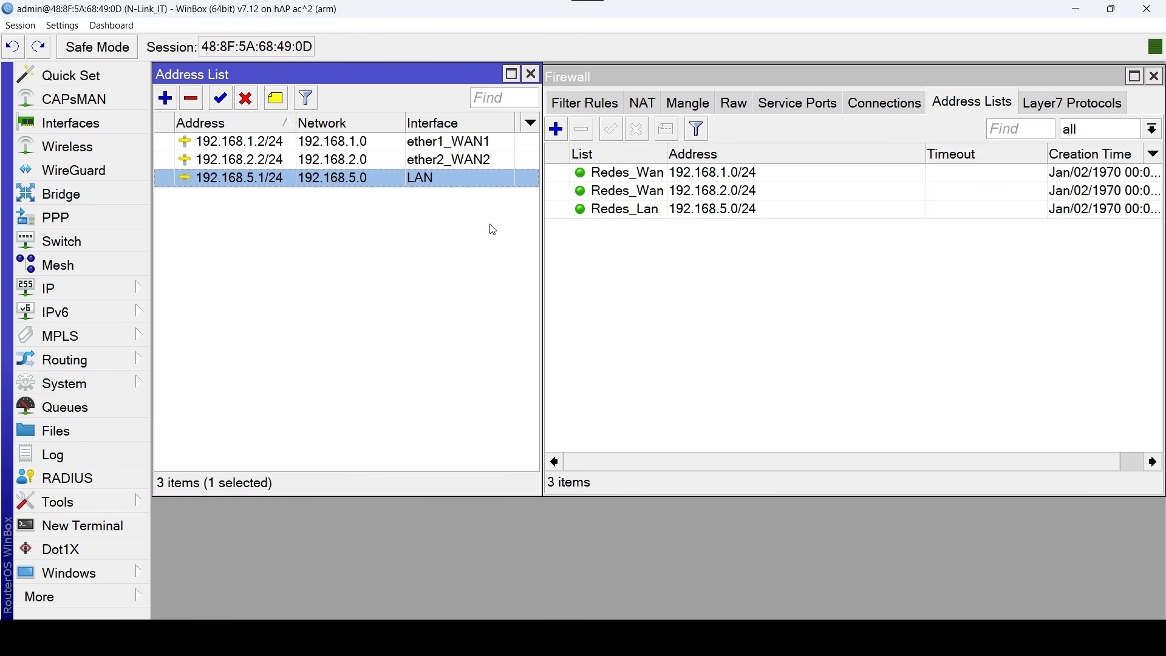
click(530, 73)
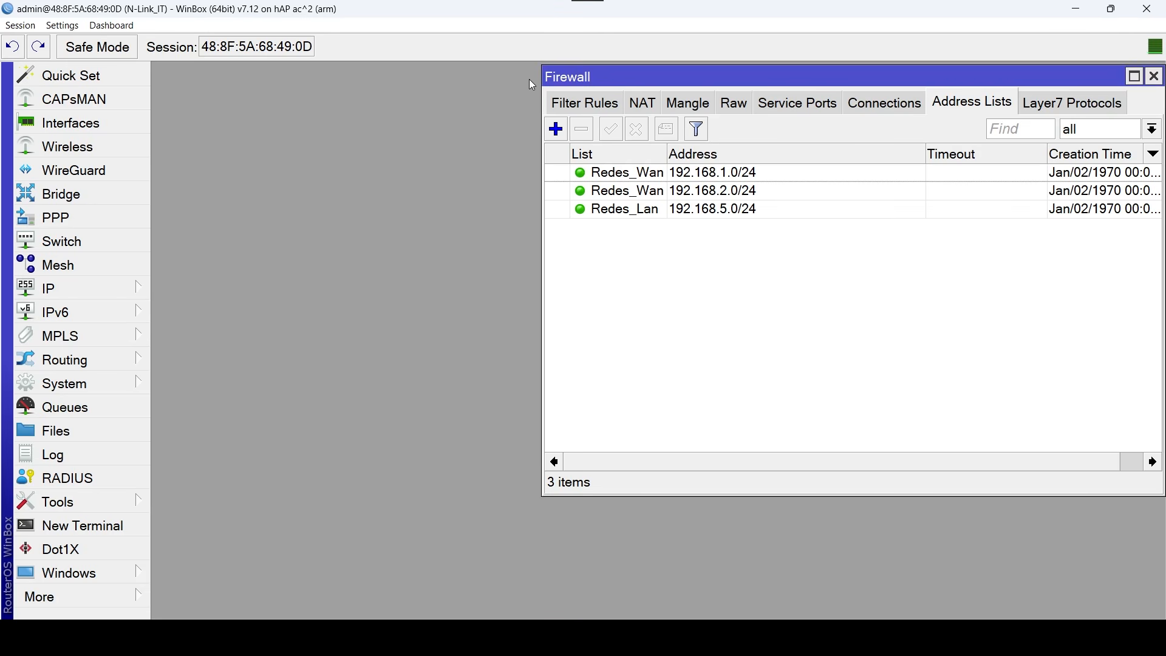
click(1135, 77)
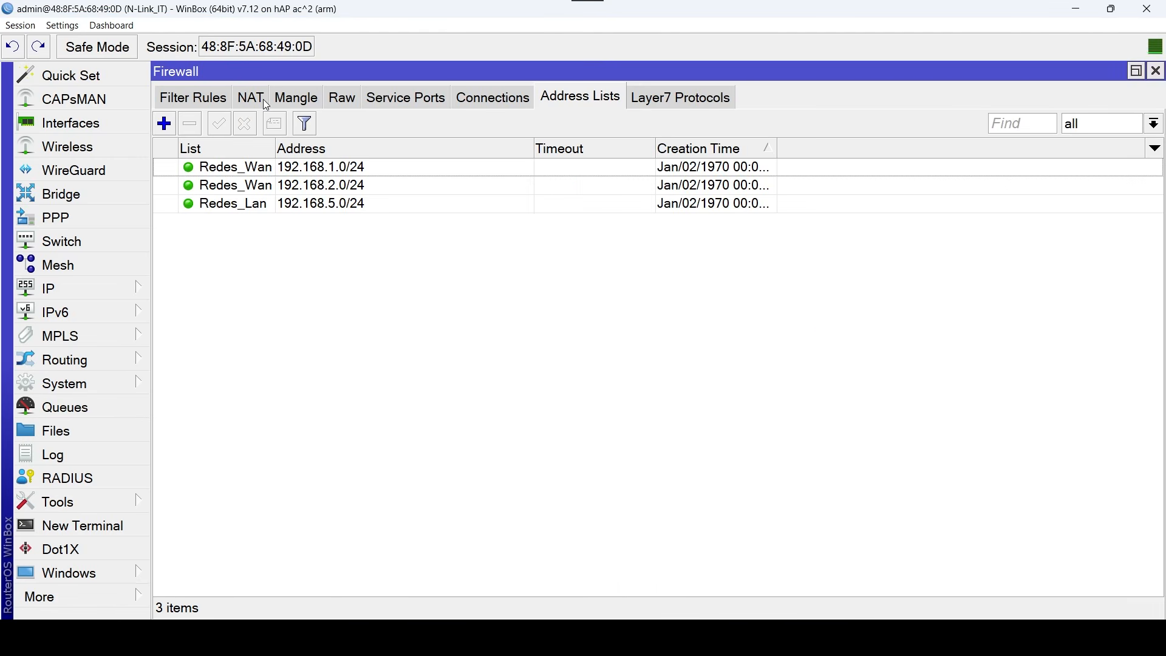
Add a NAT rule in the srcnat chain with out interface ether1_WAN1 and the masquerade action.
click(257, 101)
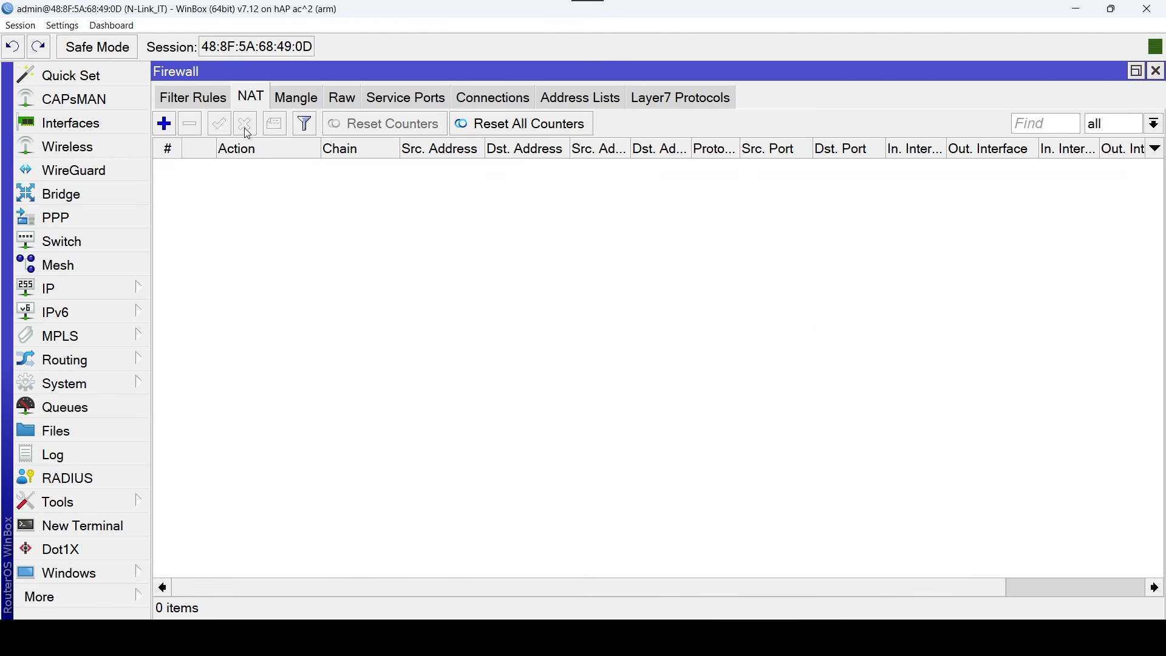
click(163, 125)
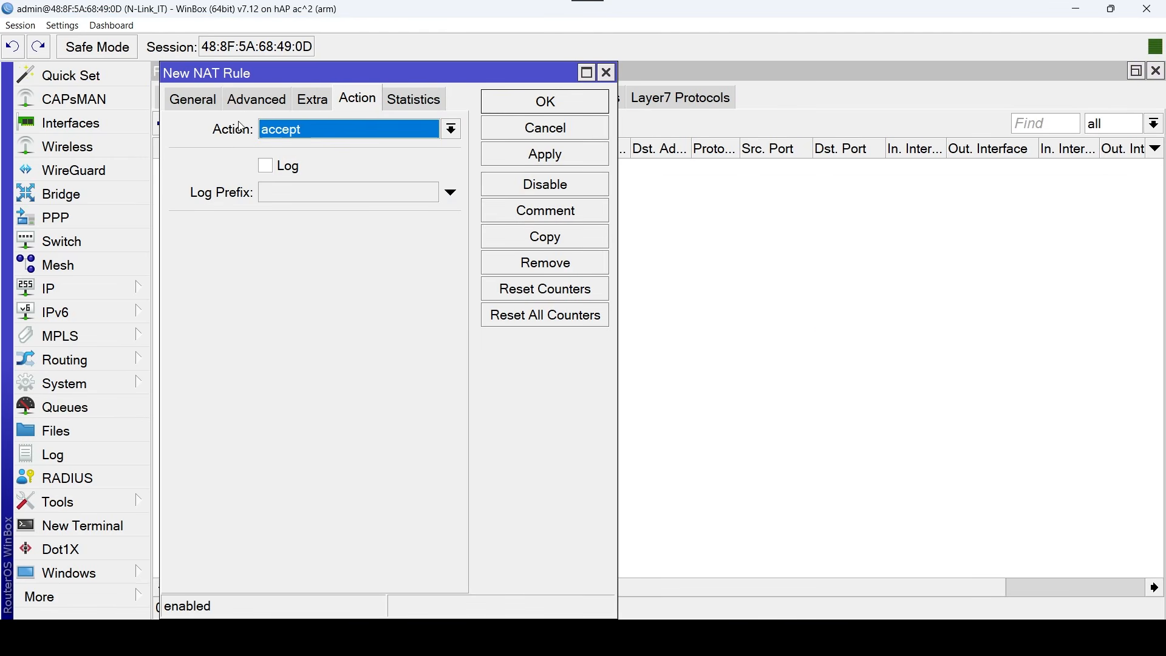
click(185, 100)
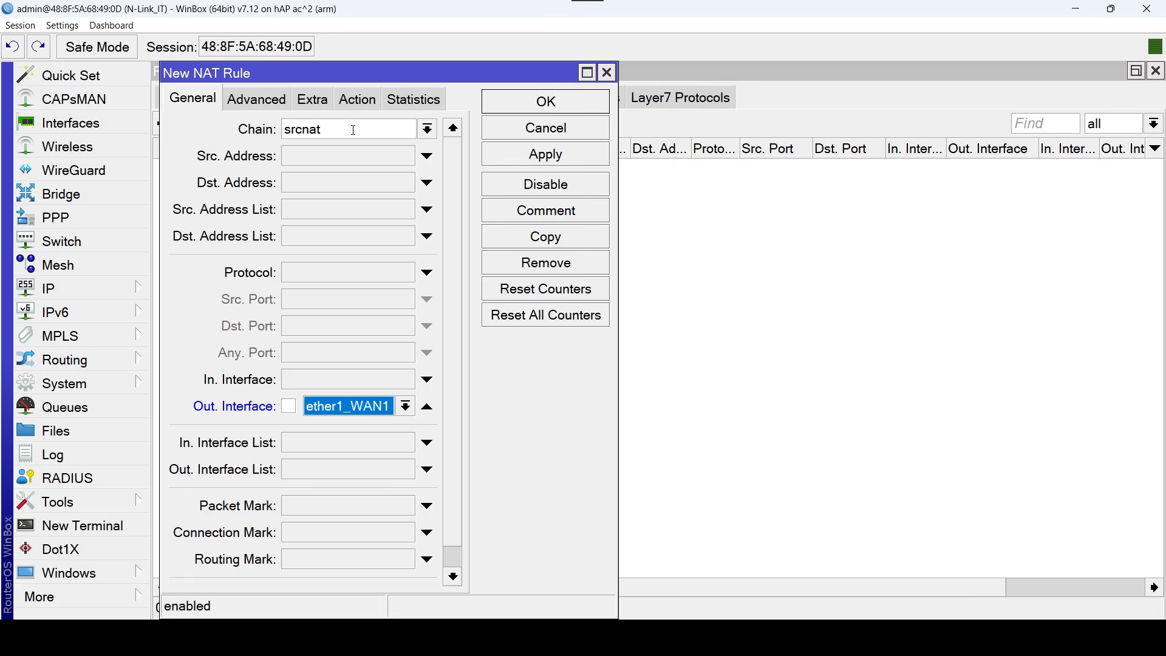
click(357, 104)
click(382, 133)
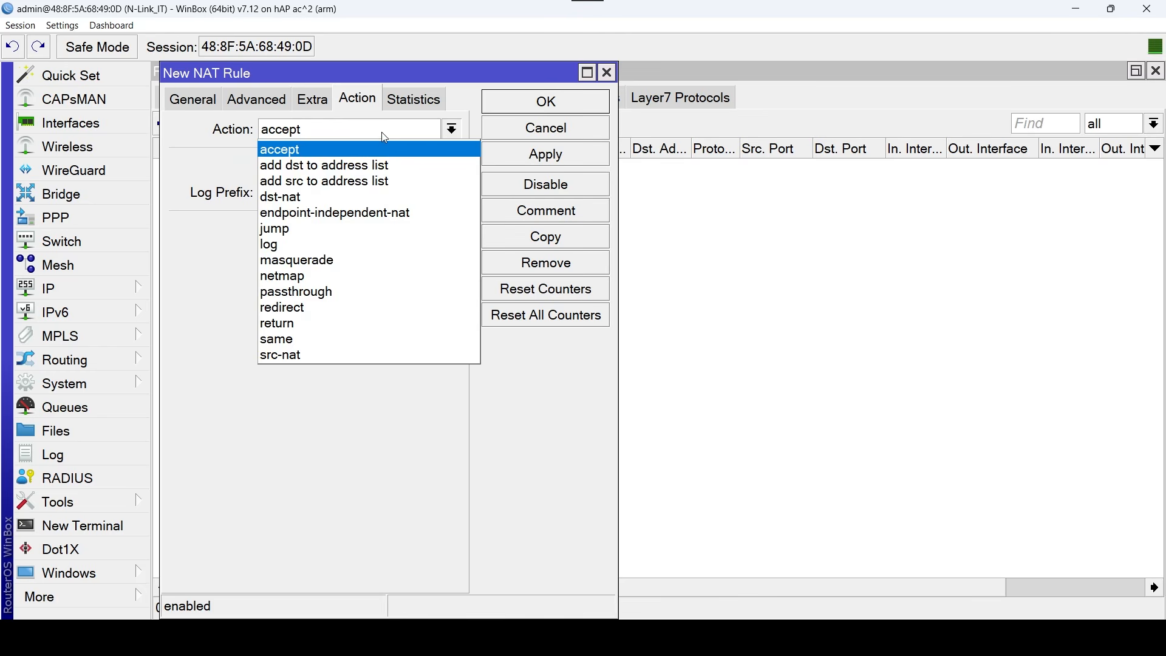
click(329, 254)
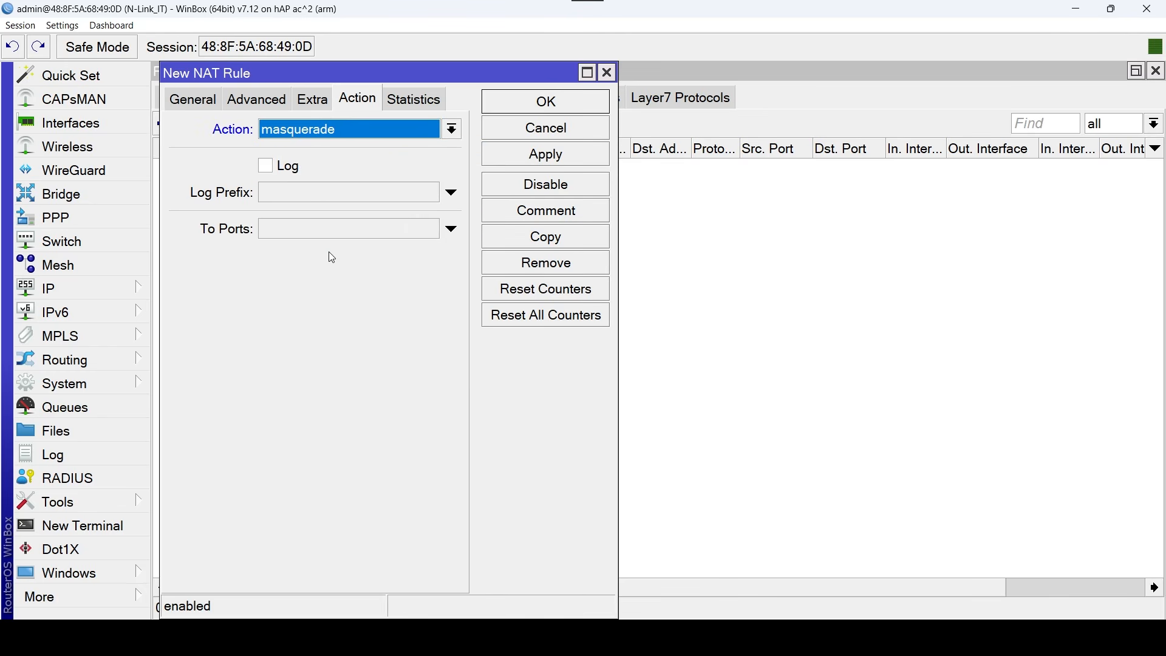
click(578, 104)
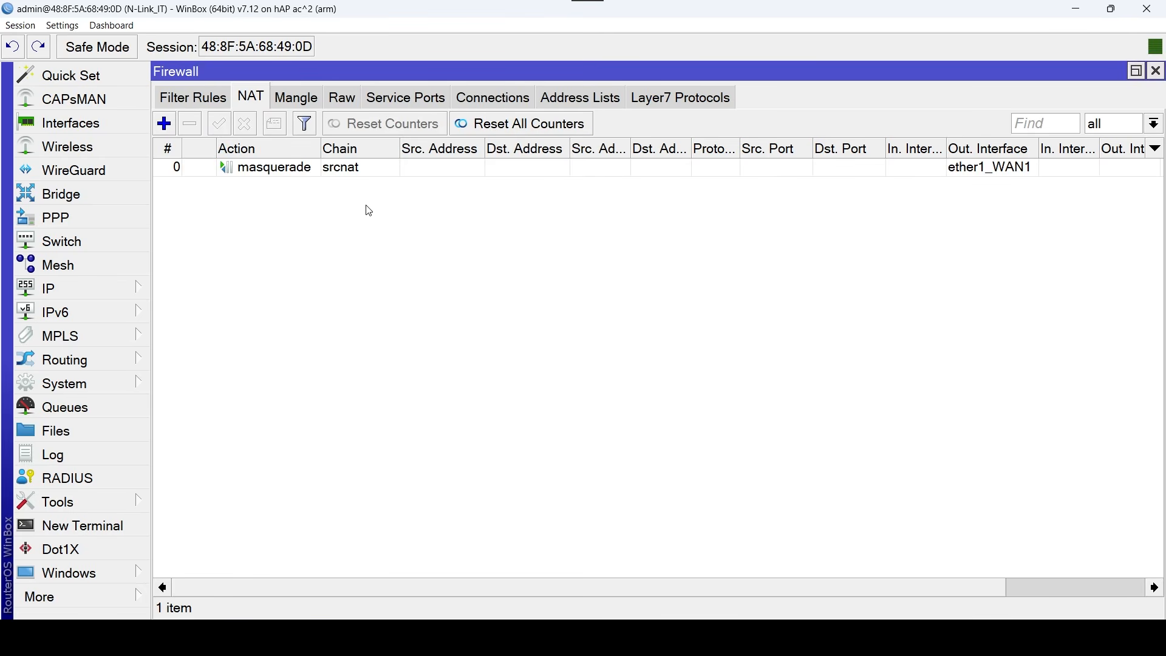
Add a second srcnat NAT rule with out interface ether2_WAN2 and the masquerade action, and close the firewall window.
drag(323, 150, 324, 151)
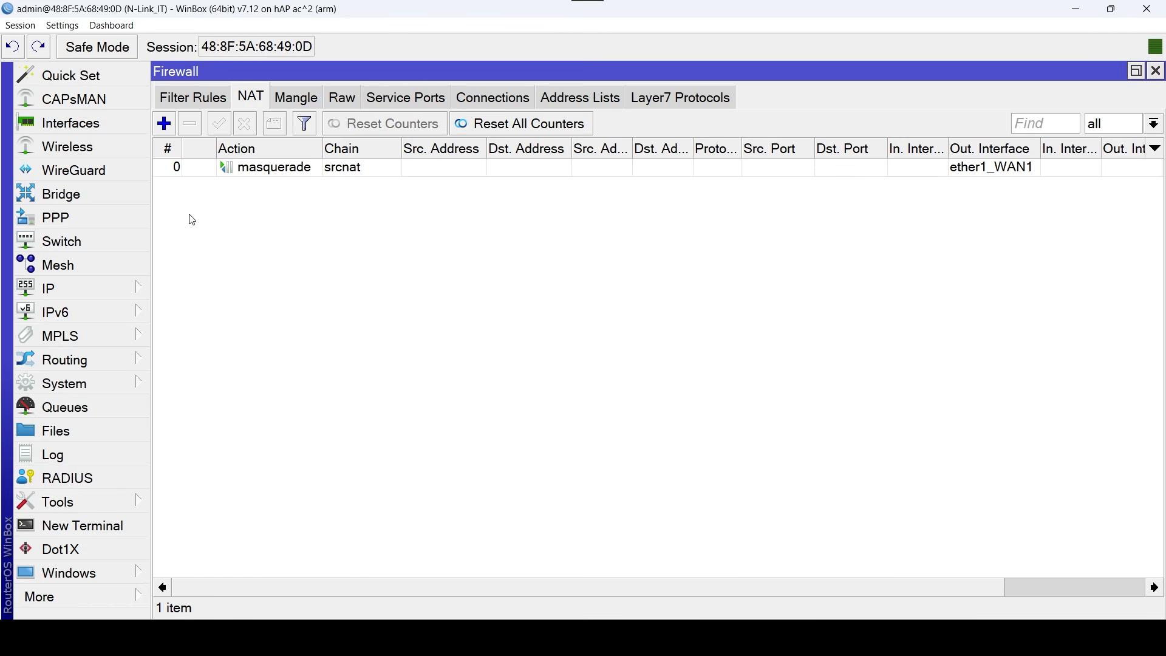
click(170, 125)
click(202, 102)
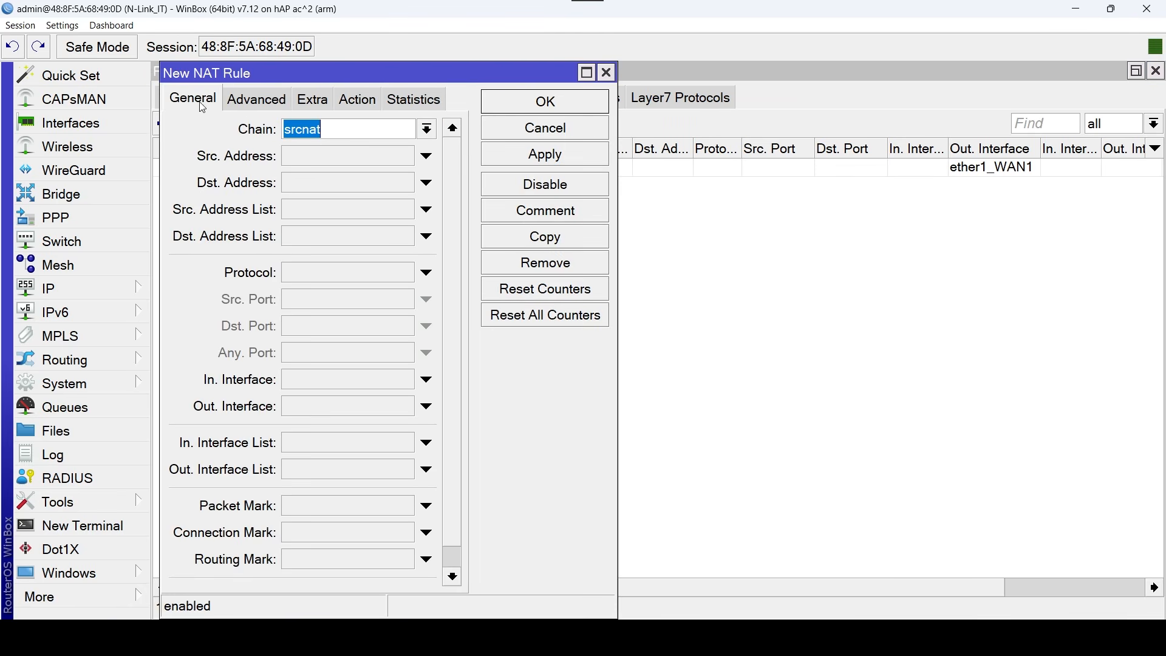
click(353, 417)
click(406, 406)
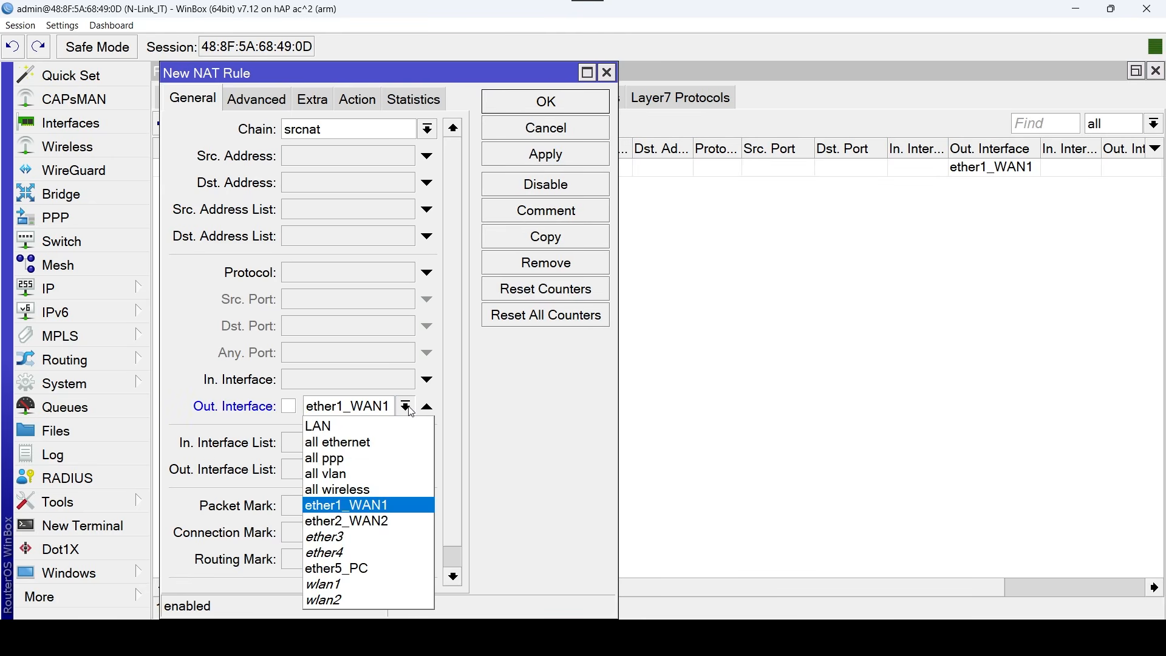
click(375, 526)
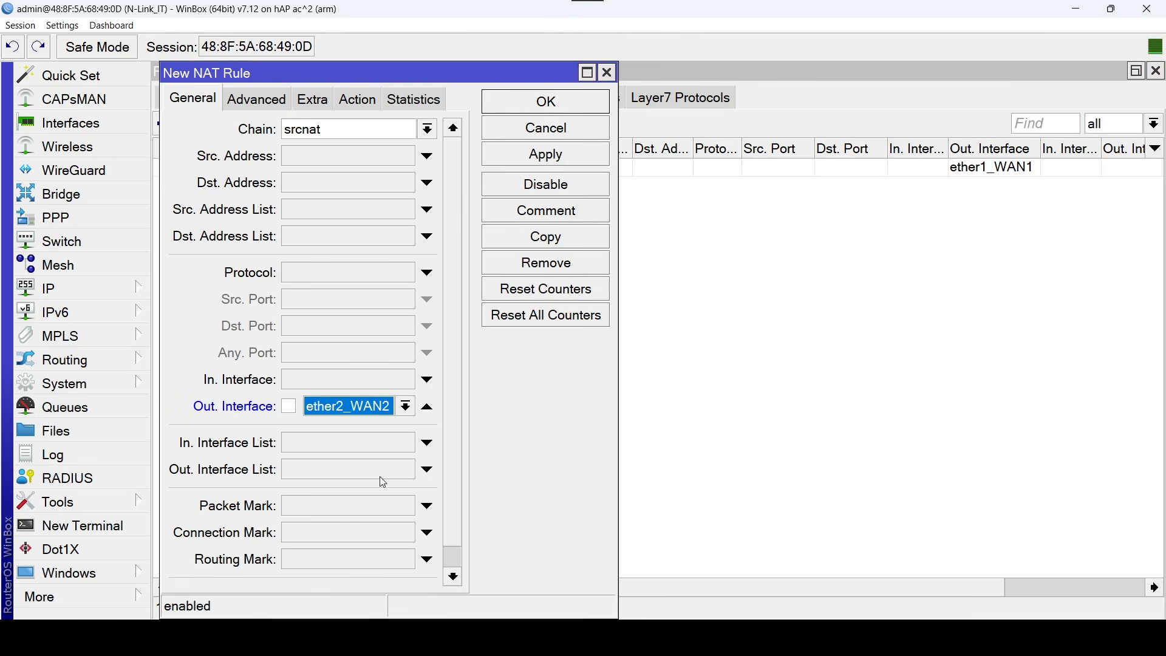
click(368, 103)
click(372, 129)
click(330, 260)
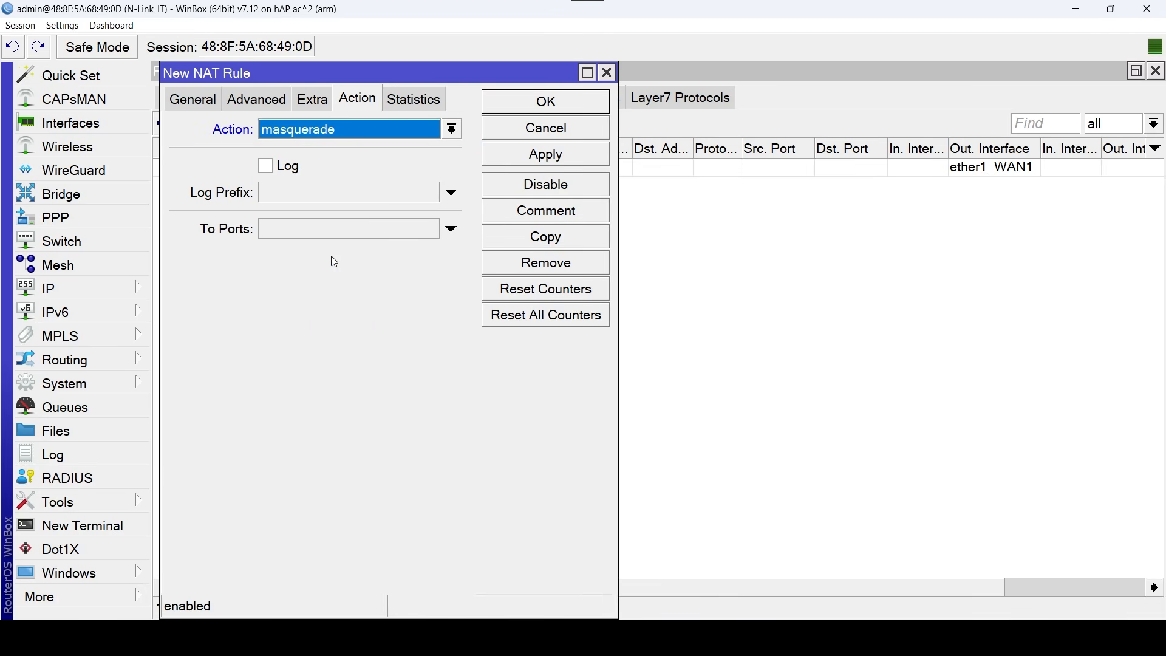
click(546, 102)
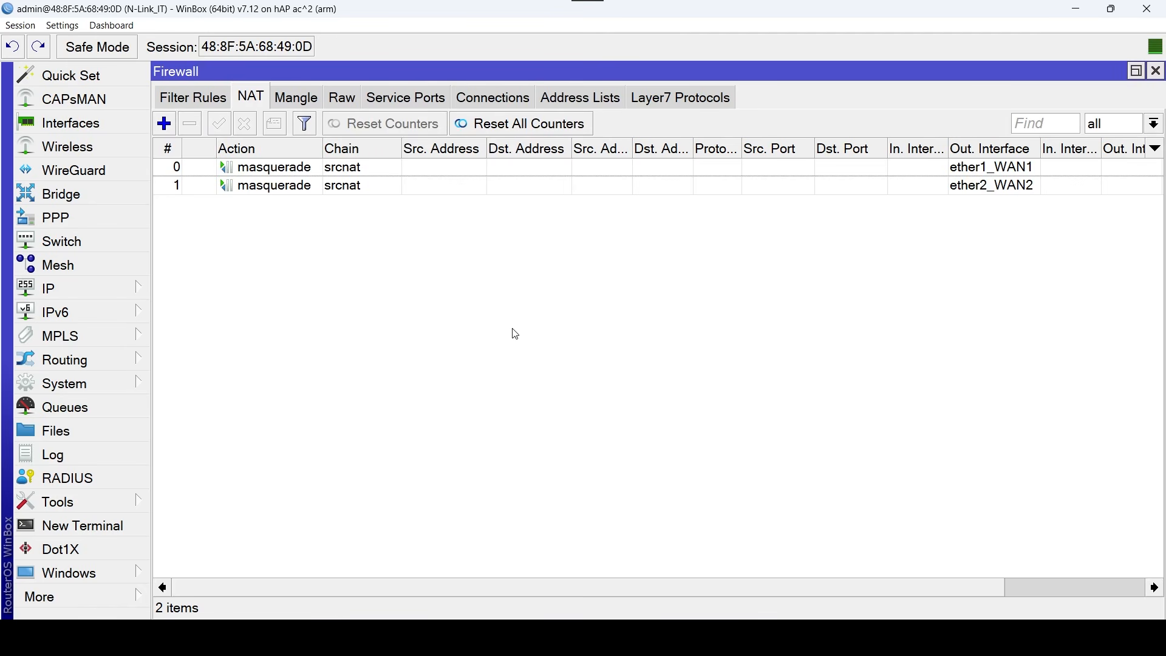
click(1157, 72)
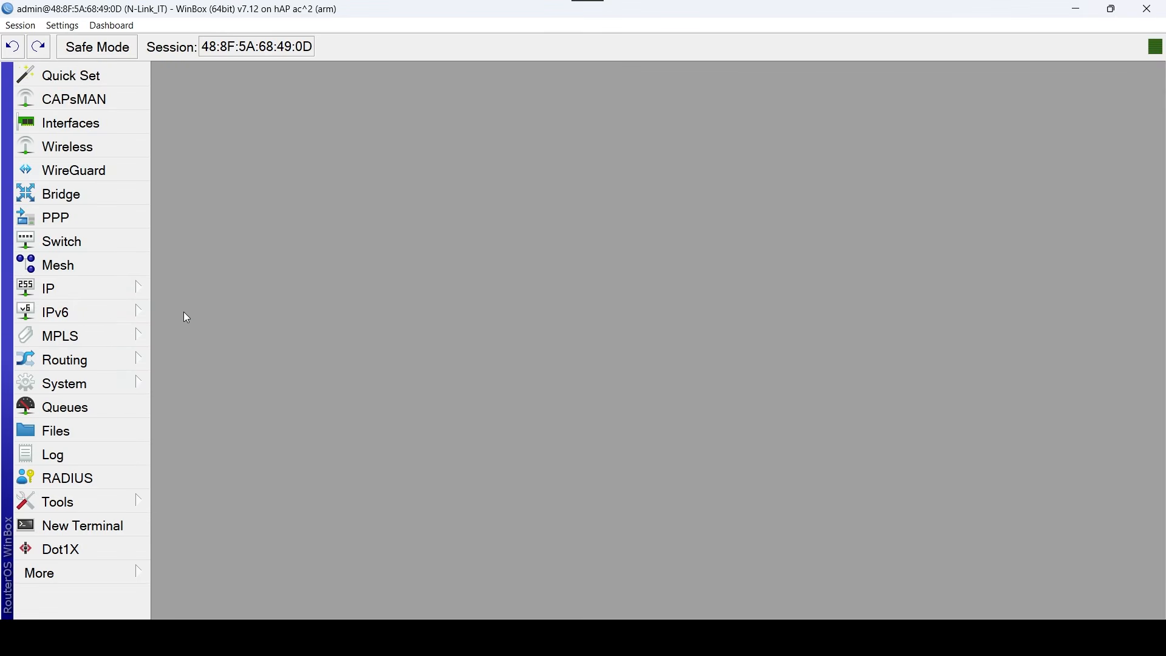
Open the routing tables and add a table named to_WAN1 with FIB enabled.
click(118, 359)
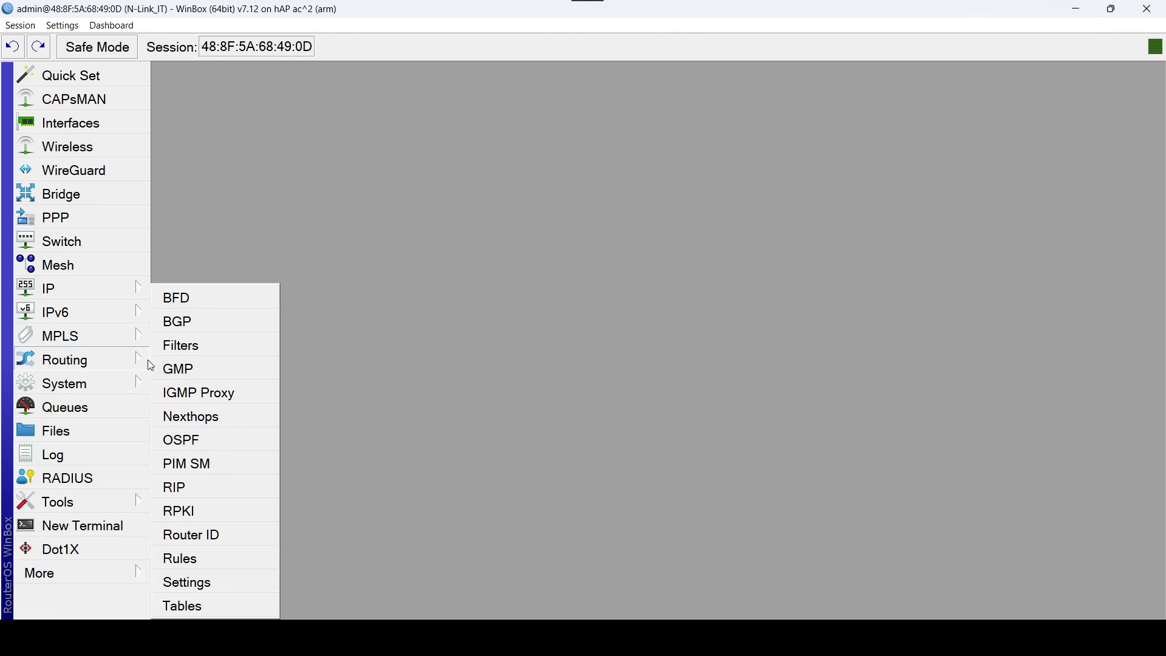
click(231, 611)
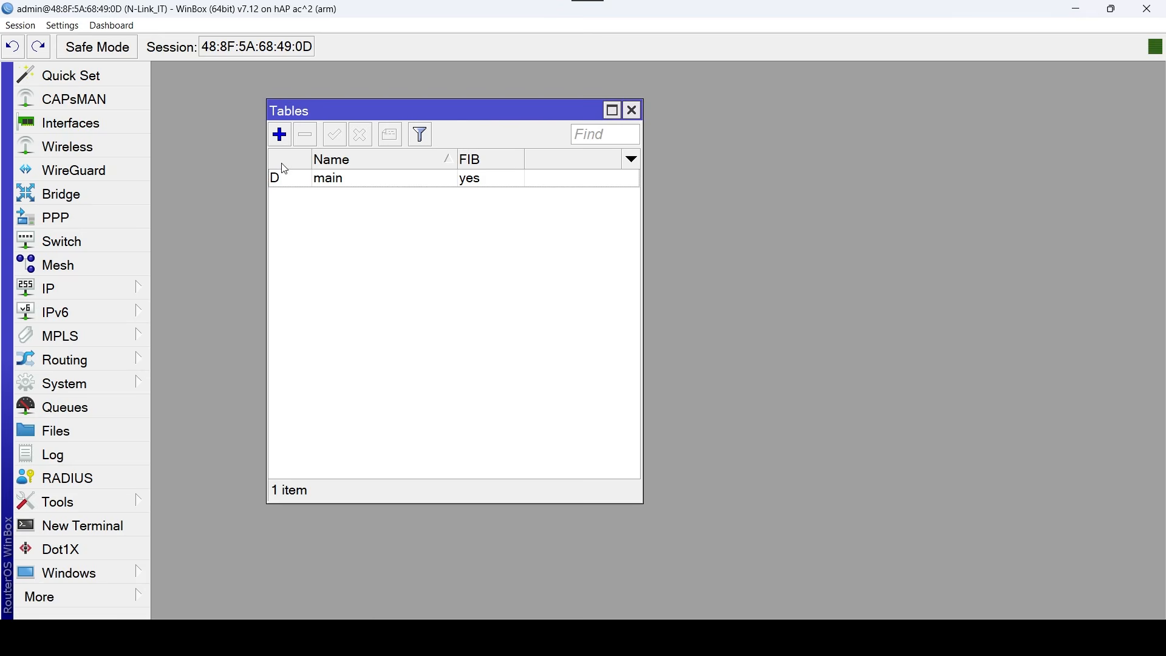
click(282, 143)
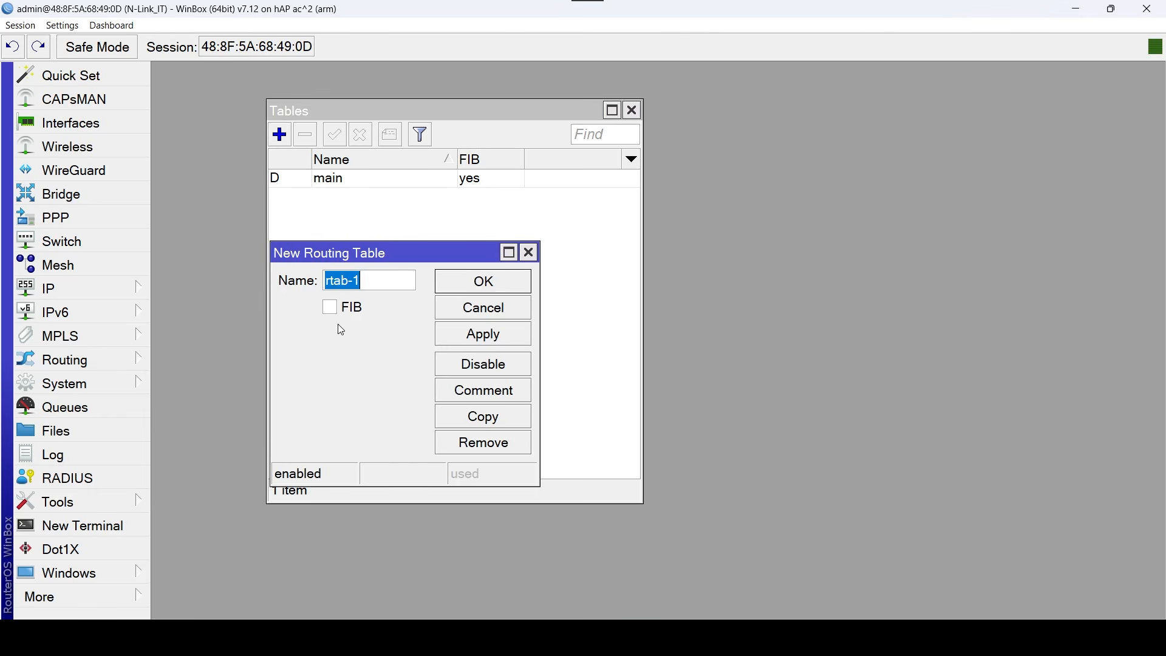
key(BackSpace)
text(to)
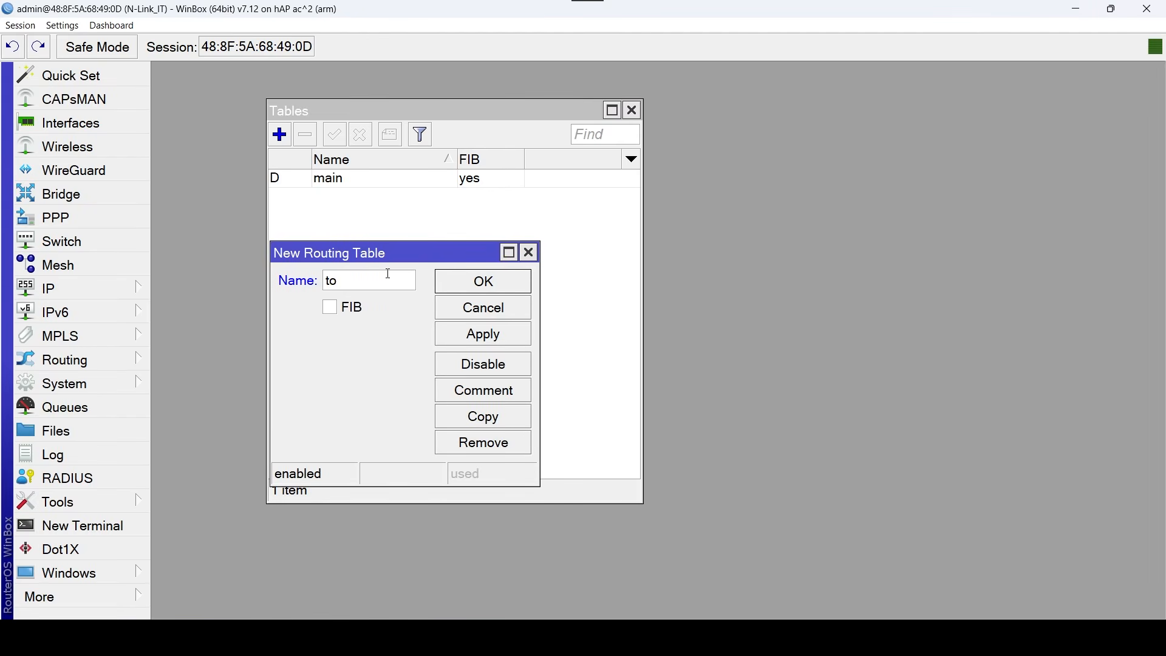
text(_)
key(Caps_Lock)
text(WAN)
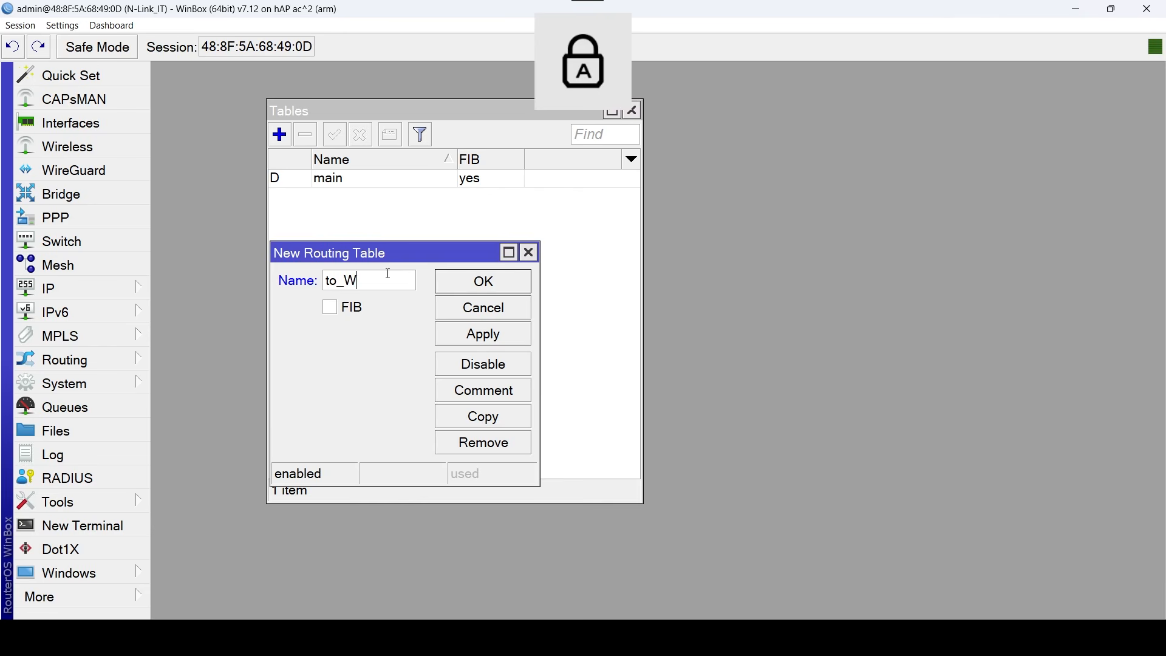
key(Caps_Lock)
text(1)
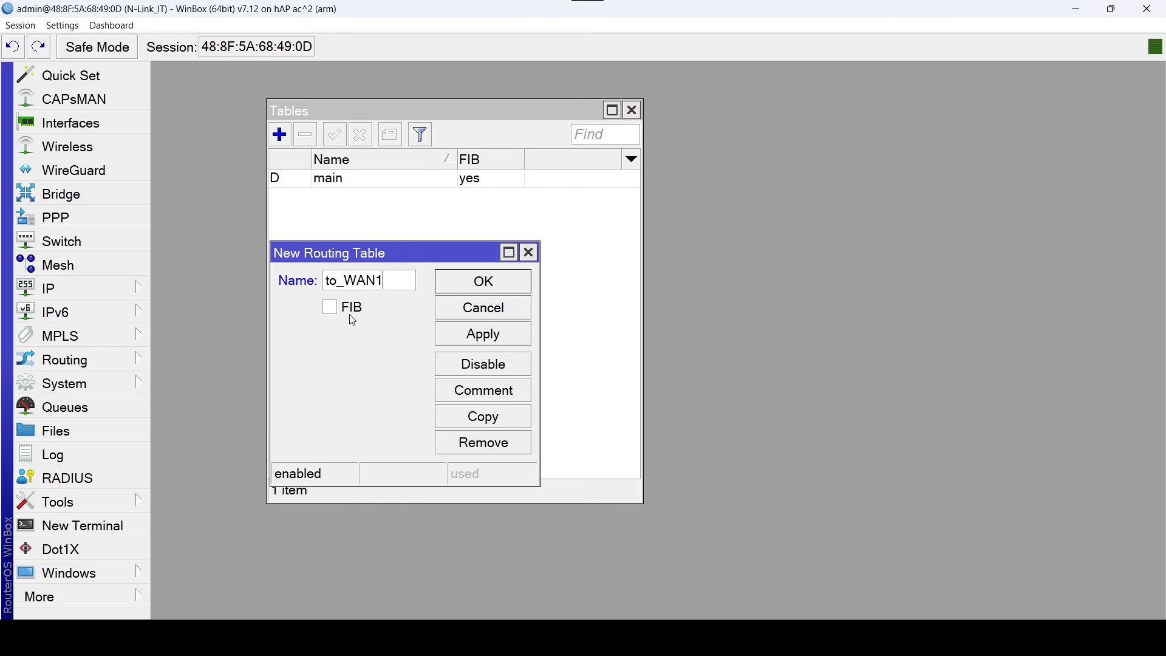
click(329, 308)
click(495, 281)
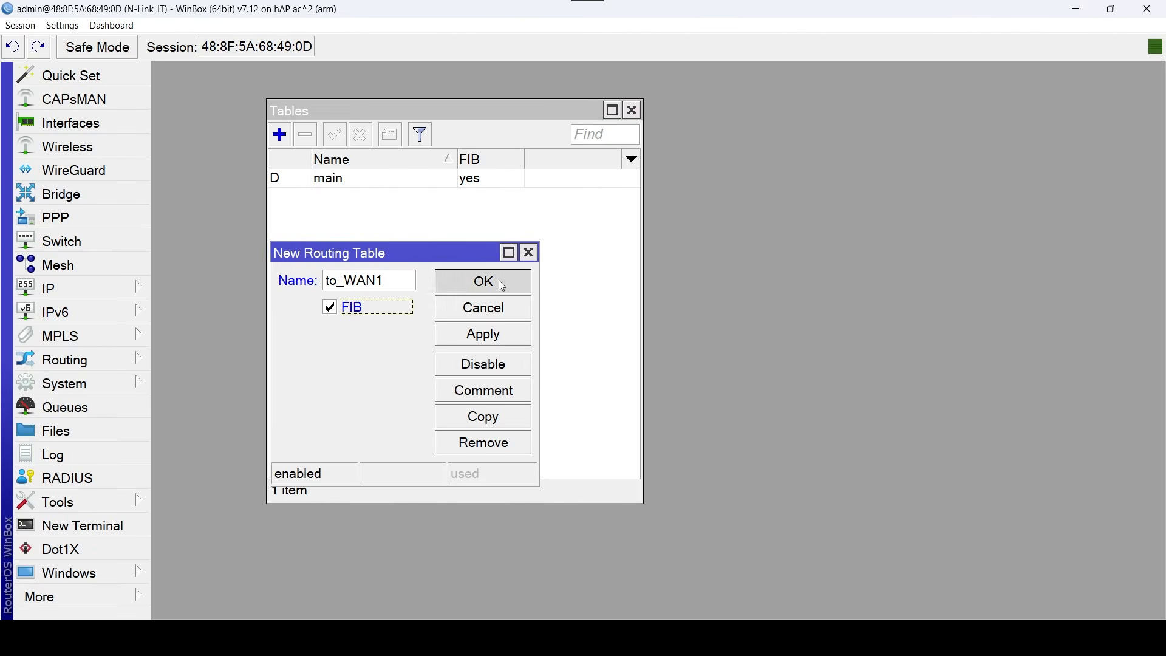
Add another routing table named to_WAN2 with FIB enabled, and close the routing tables window.
click(279, 134)
key(Caps_Lock)
text(to)
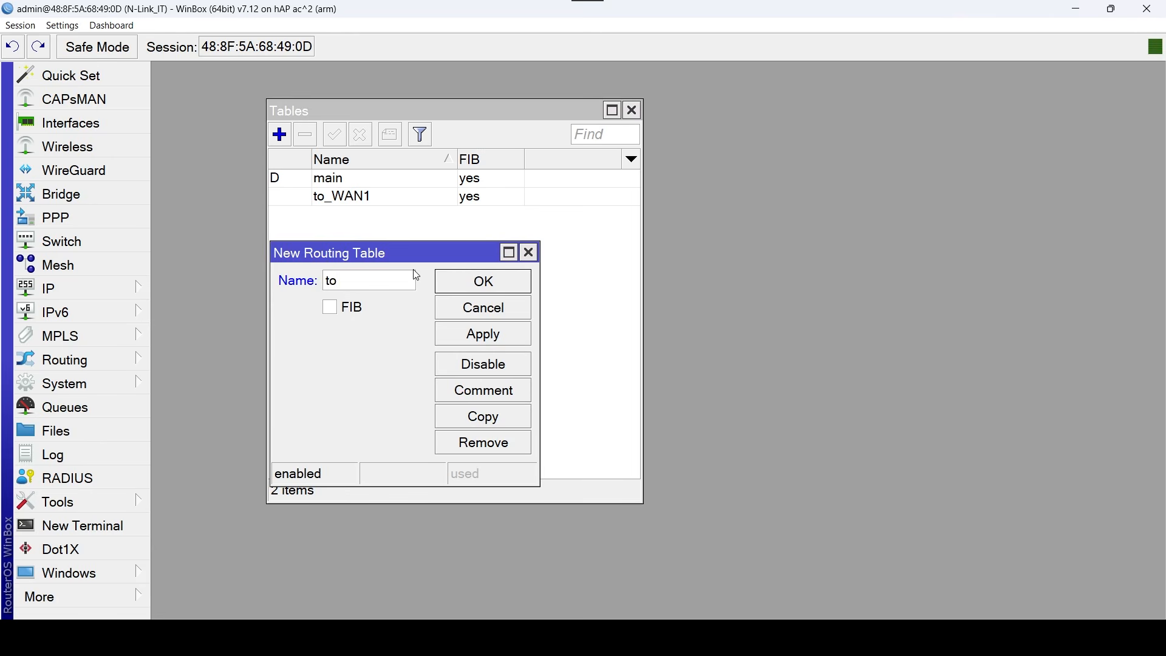
text(_)
key(Caps_Lock)
text(WAN2)
click(344, 308)
click(484, 284)
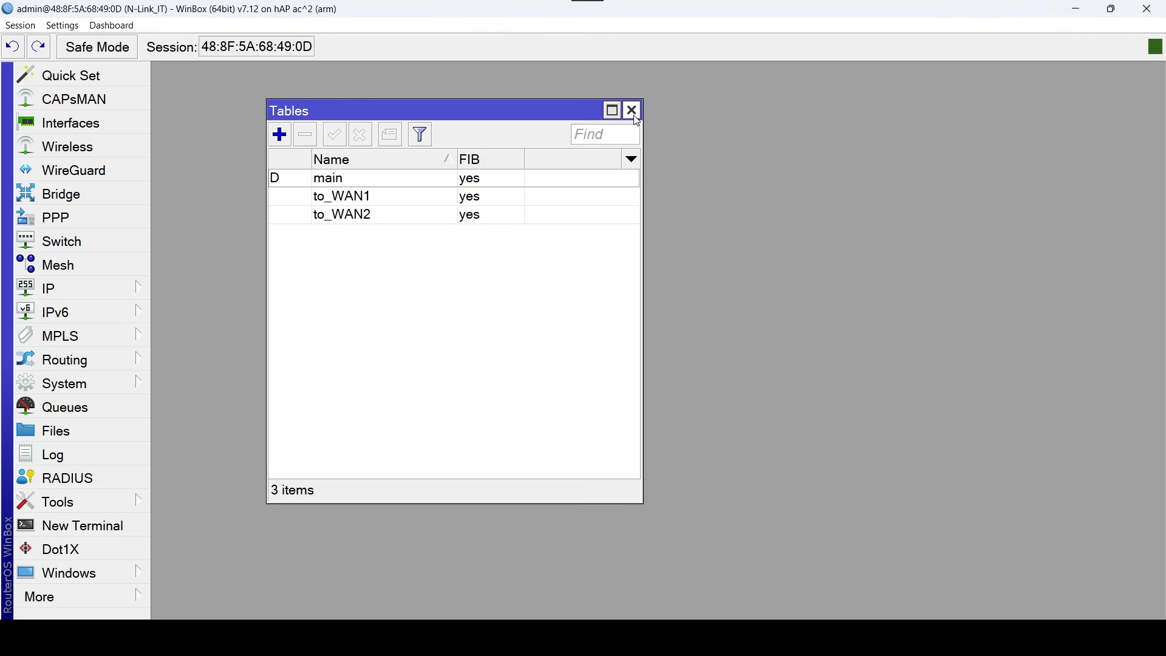
click(633, 111)
Set the router's DNS servers to 1.1.1.1 and 8.8.8.8 and save the DNS settings.
click(108, 287)
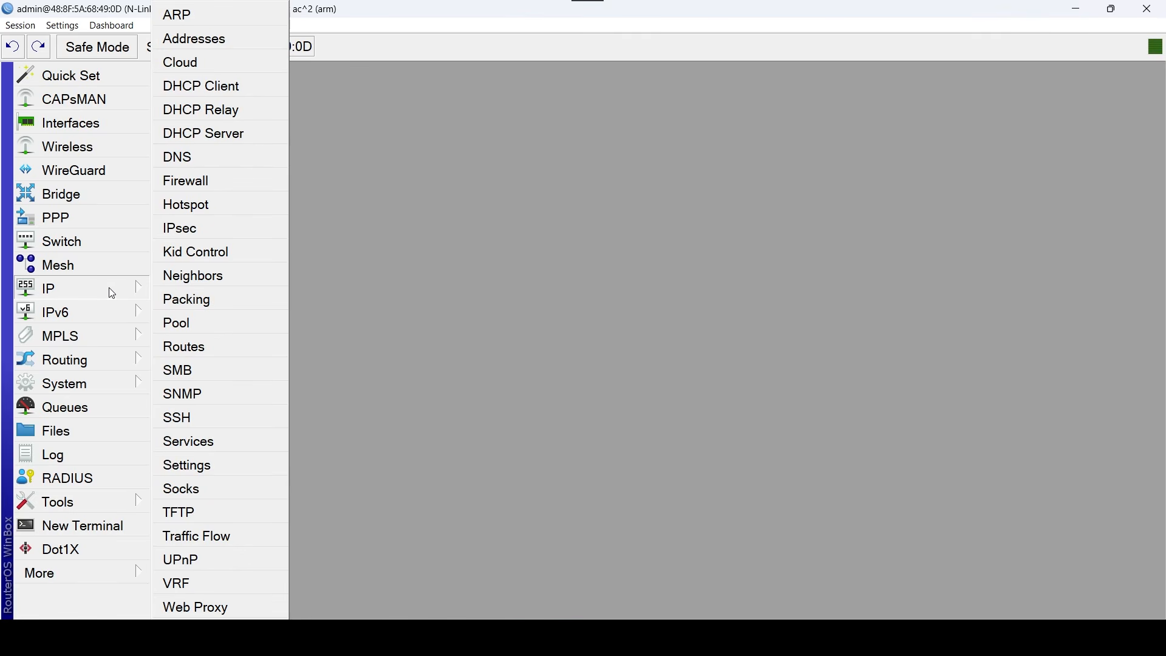
click(210, 159)
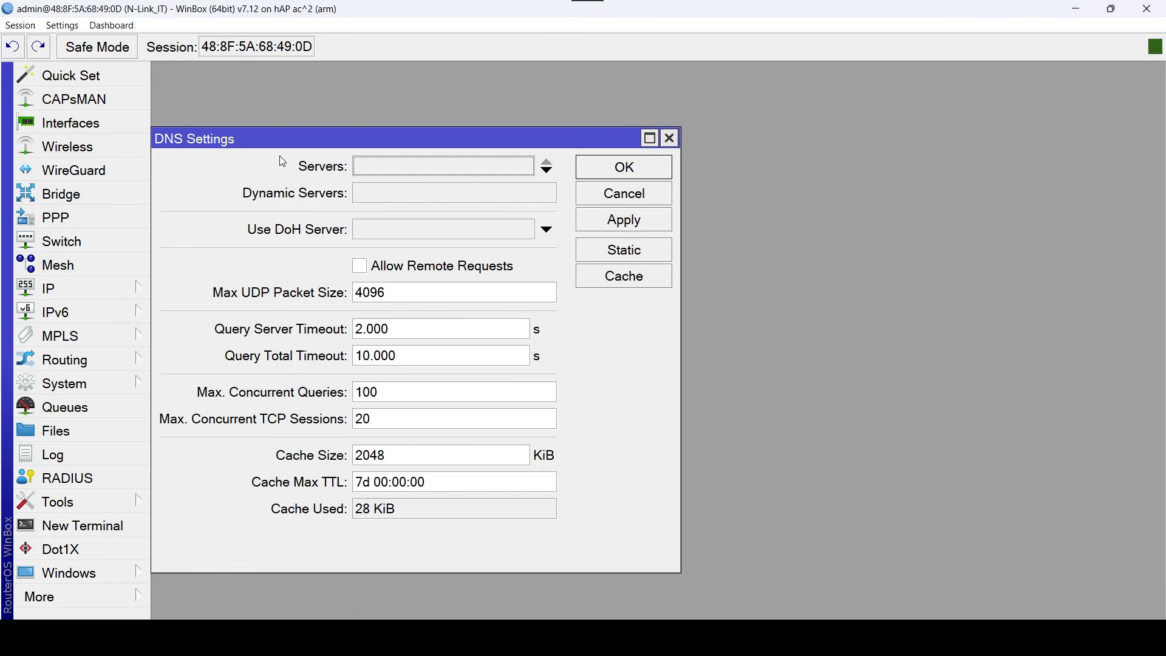
click(397, 174)
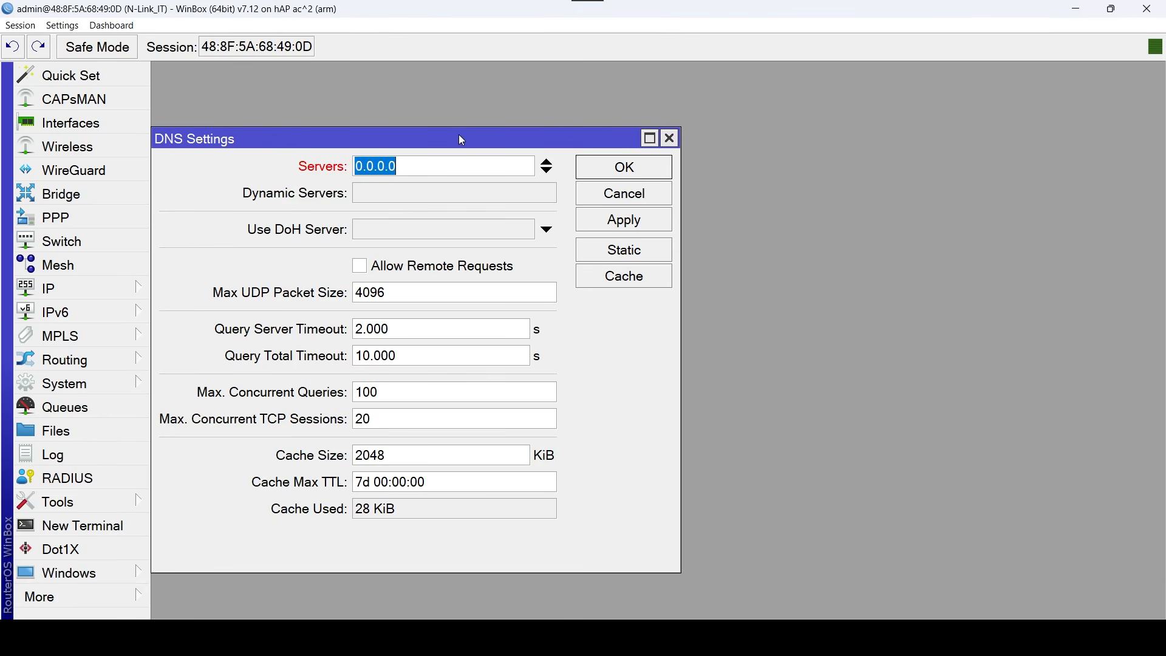
text(1.1.1)
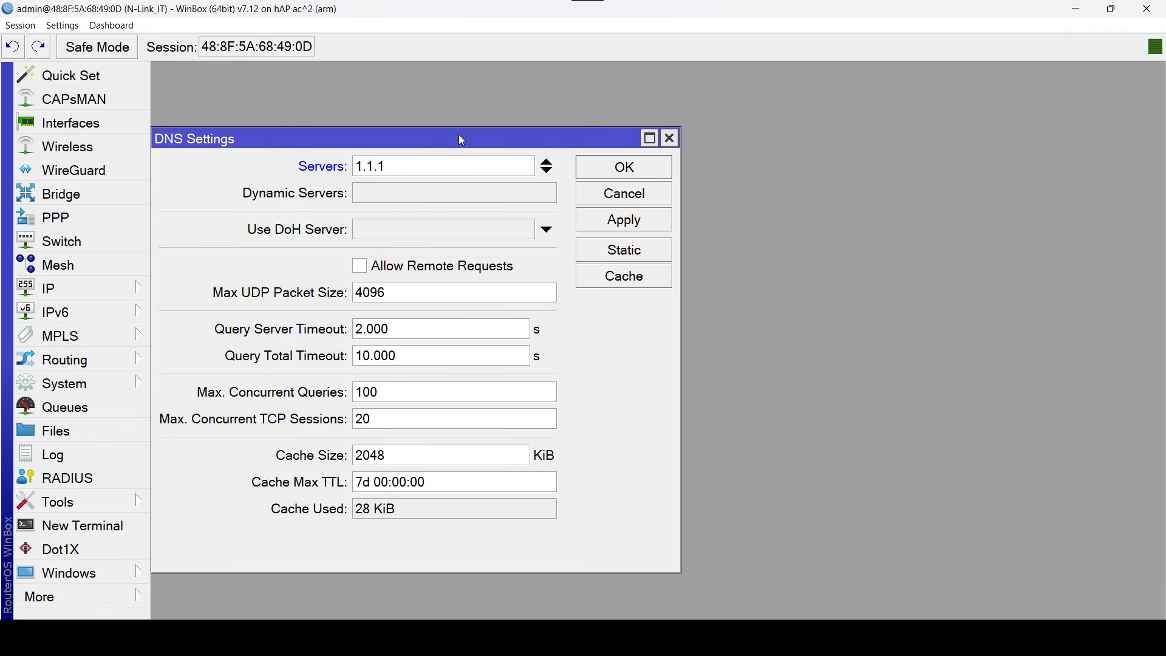
text(.1)
click(547, 171)
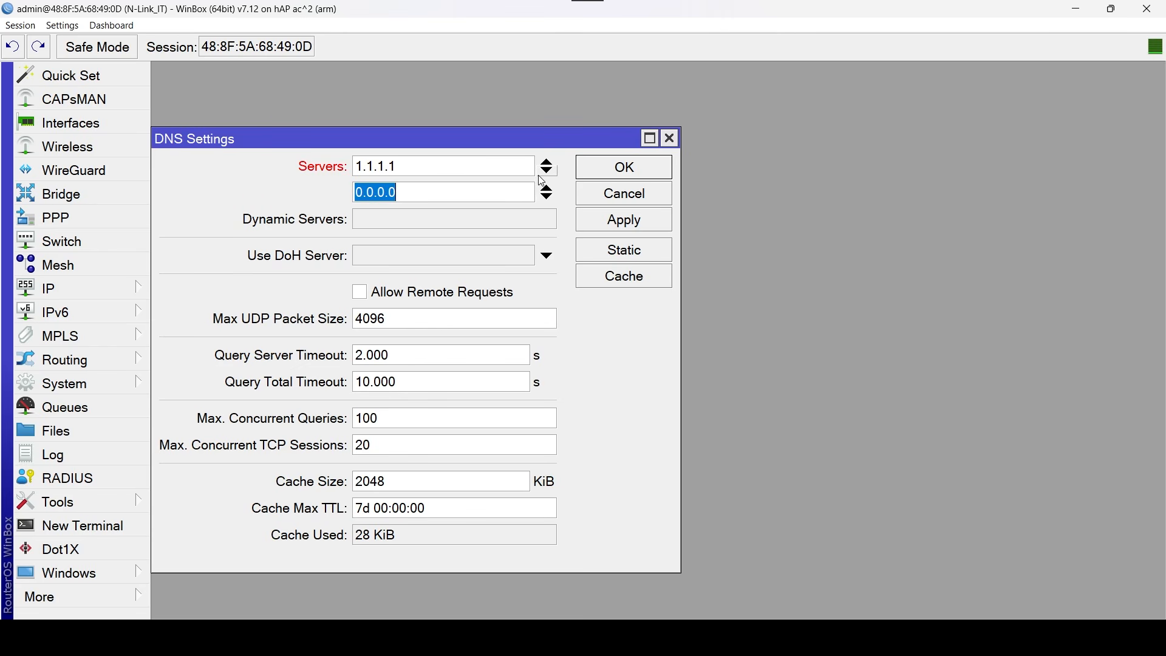
text(8.8.8.8)
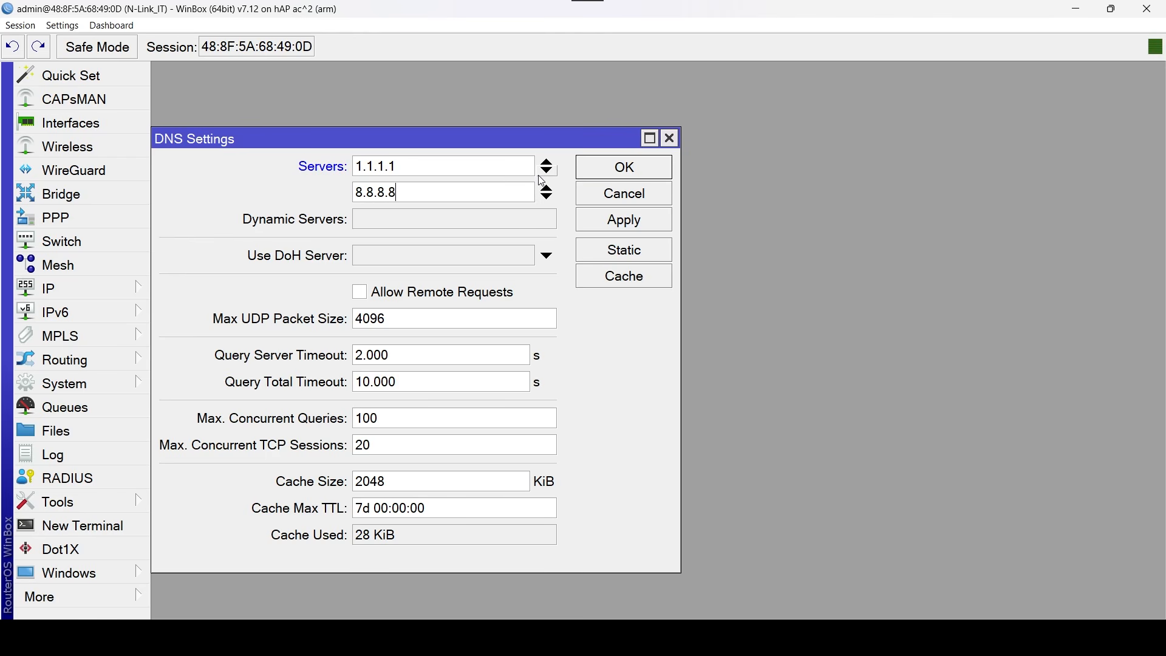
click(655, 175)
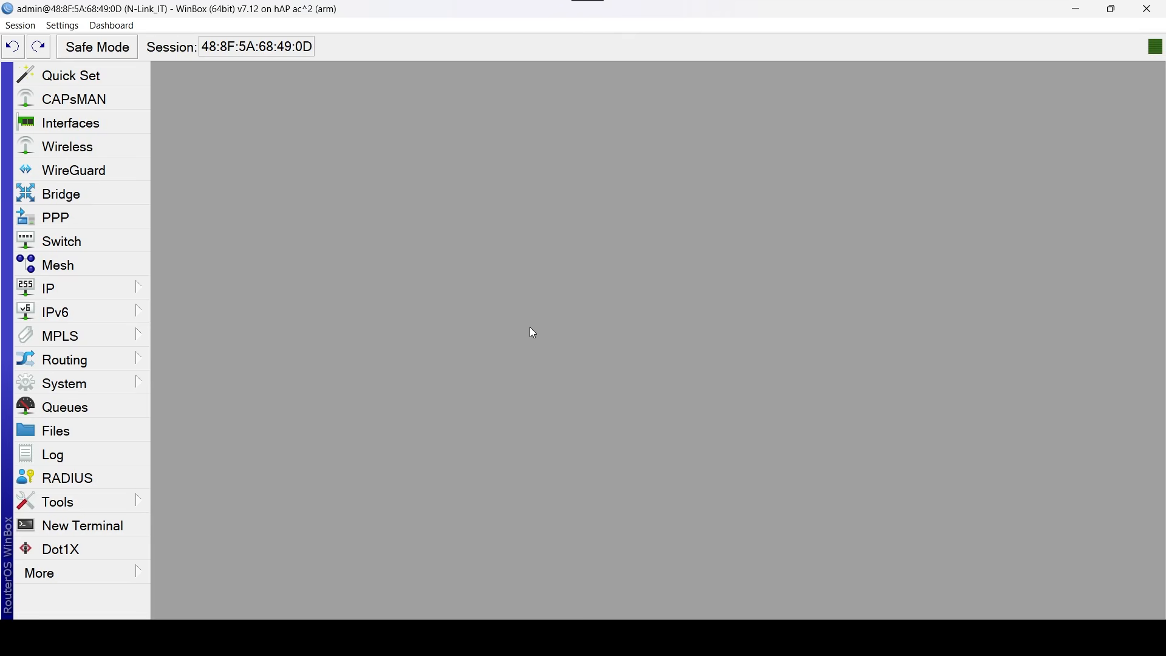
Start a firewall mangle rule in the prerouting chain with Redes_Lan as both source and destination address list.
click(60, 288)
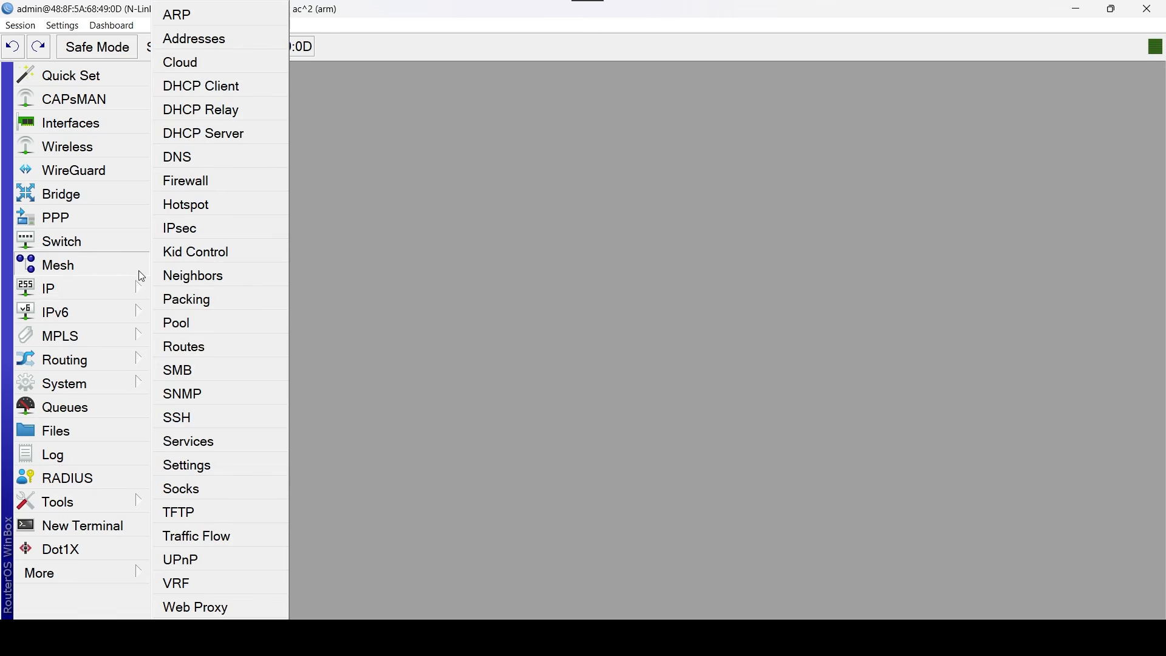
click(236, 186)
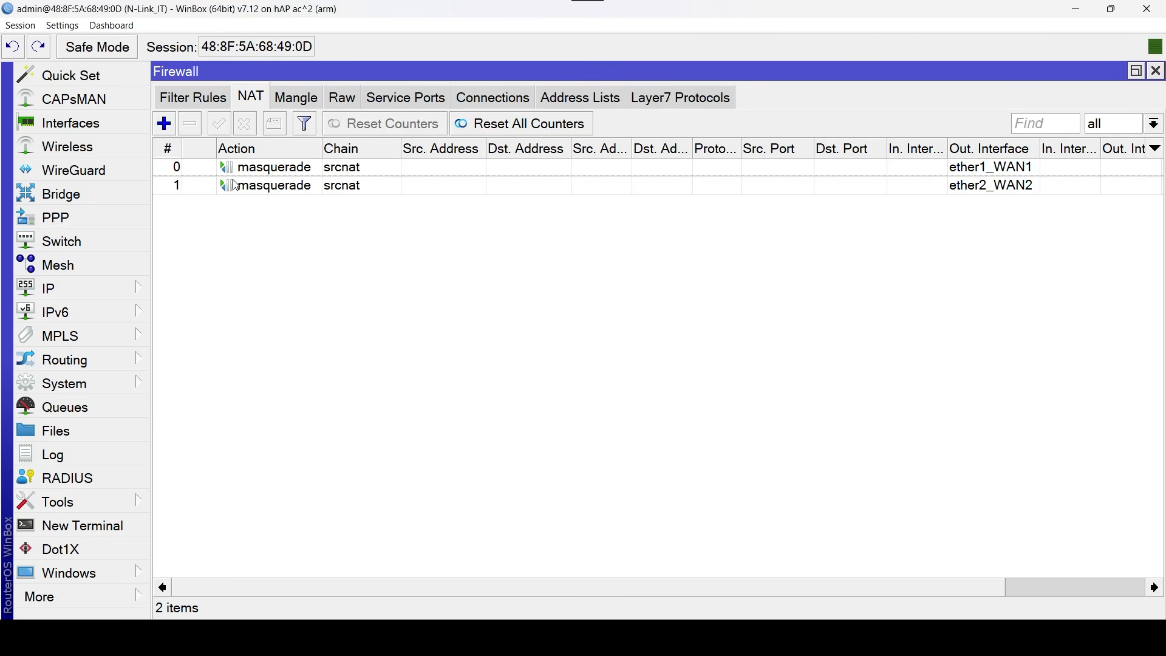
click(317, 105)
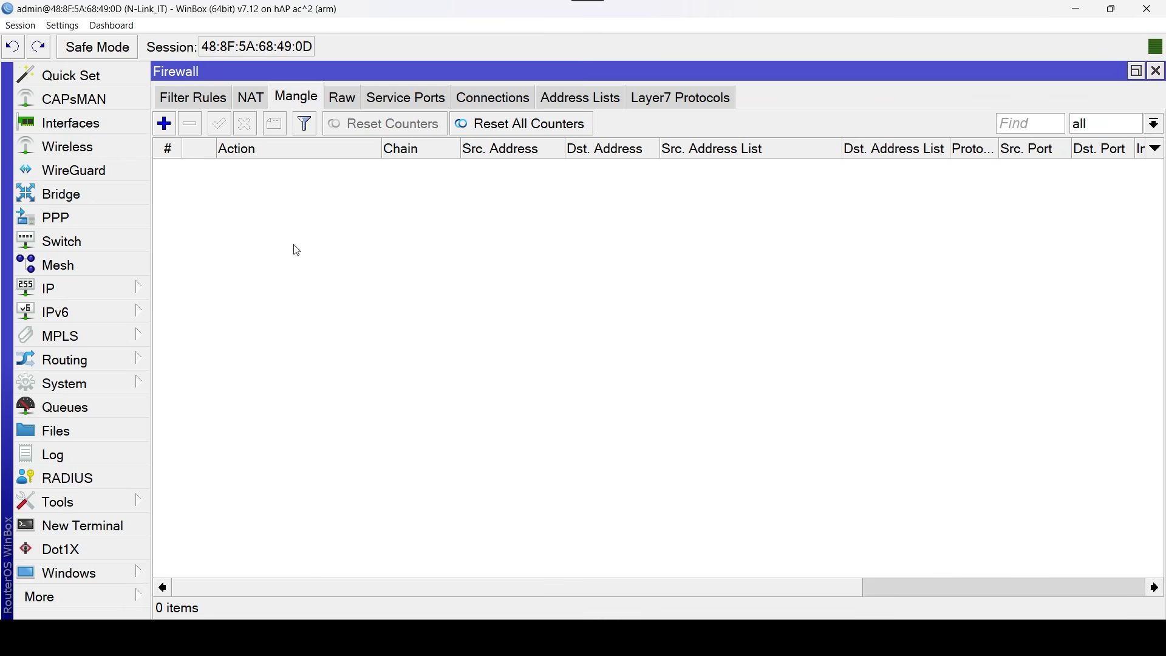
click(164, 124)
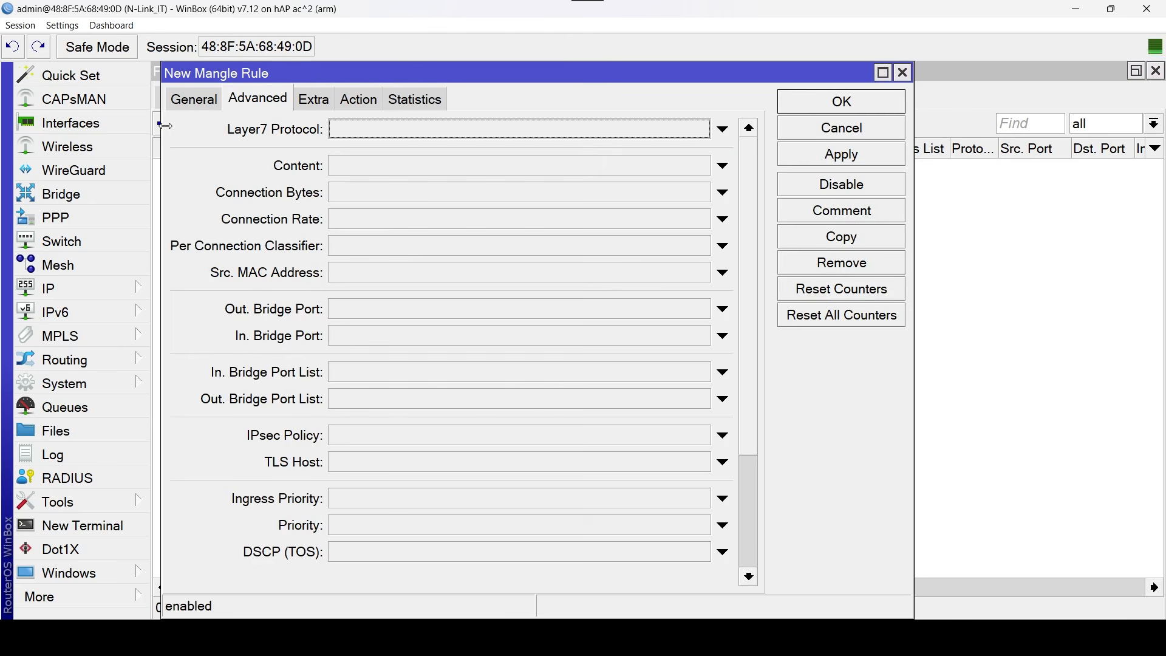
click(182, 100)
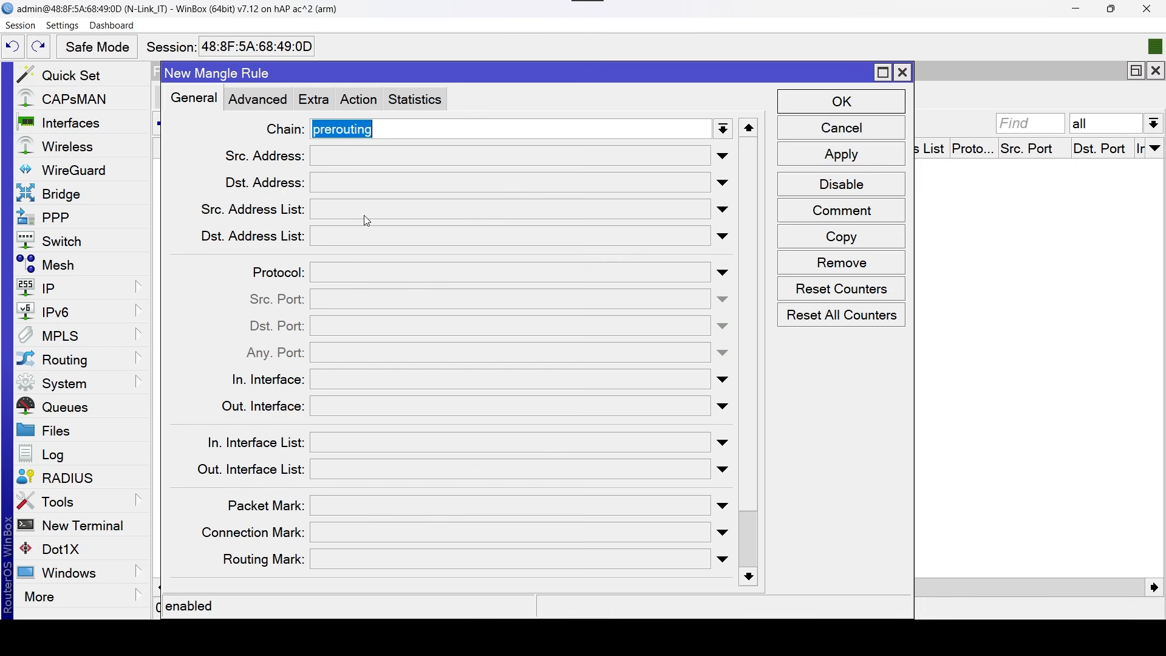
click(679, 207)
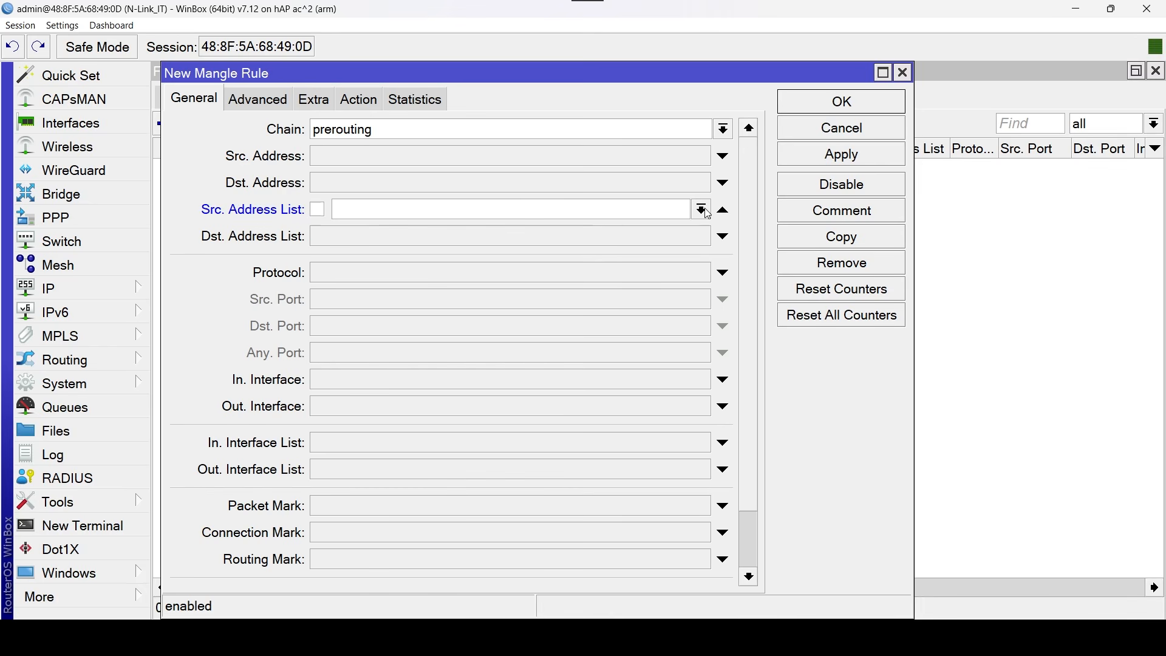
click(702, 209)
click(432, 230)
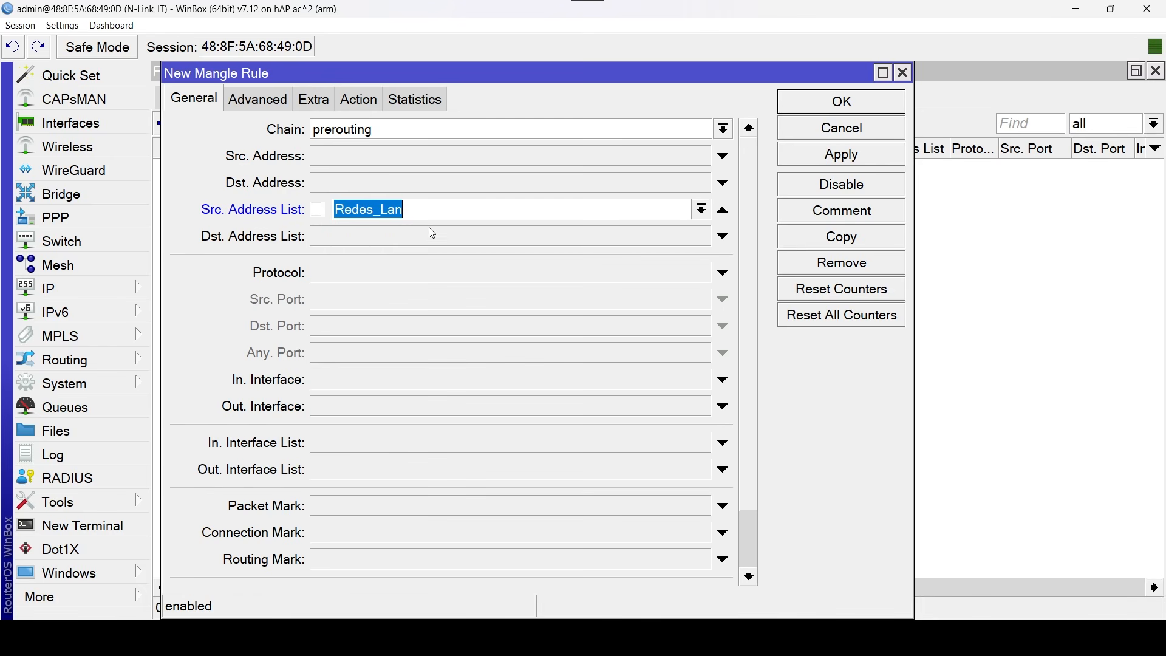
click(651, 237)
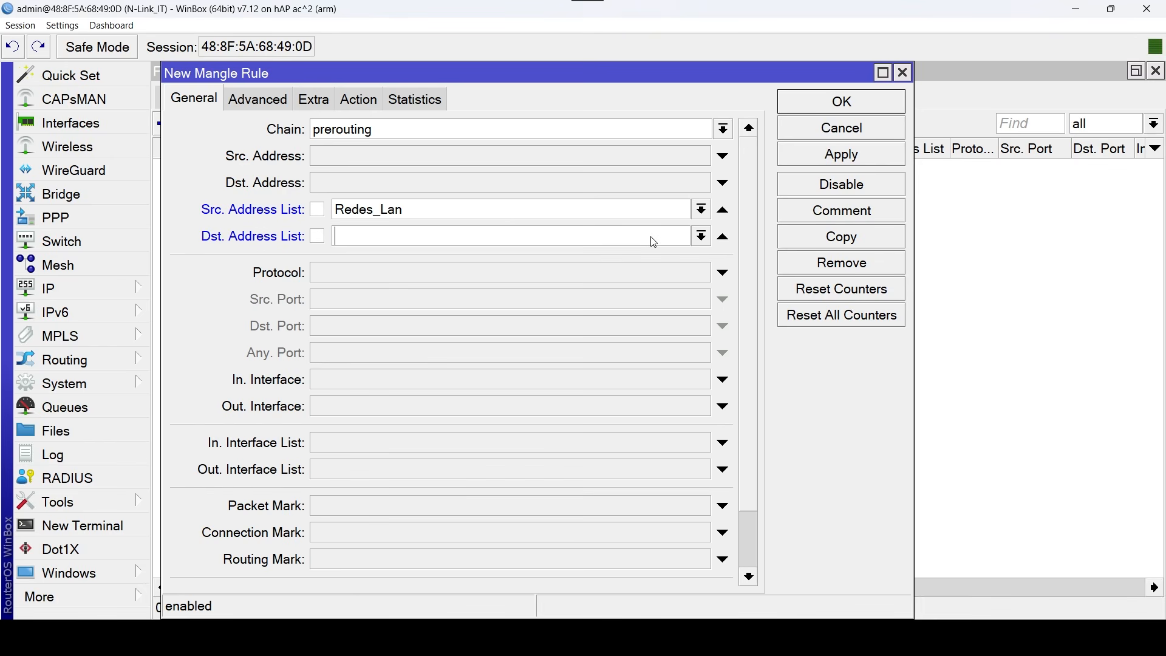
click(701, 238)
click(517, 252)
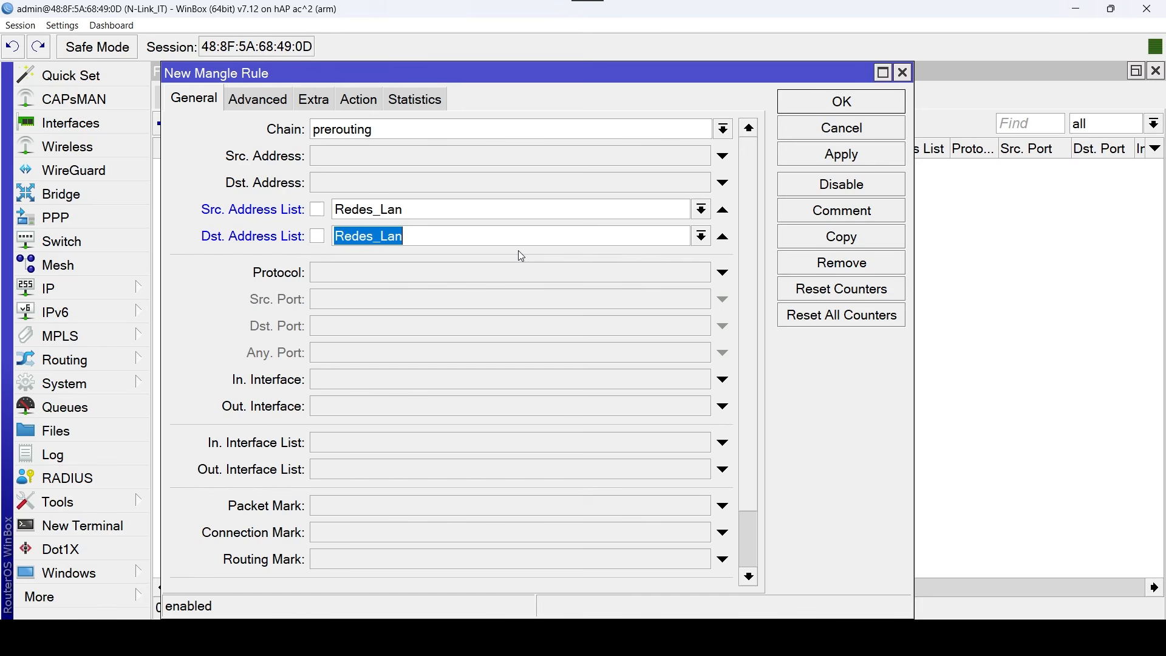
Keep the accept action, comment the rule "No Balanceo Trafico Entre Redes_Lan" and save it.
click(377, 101)
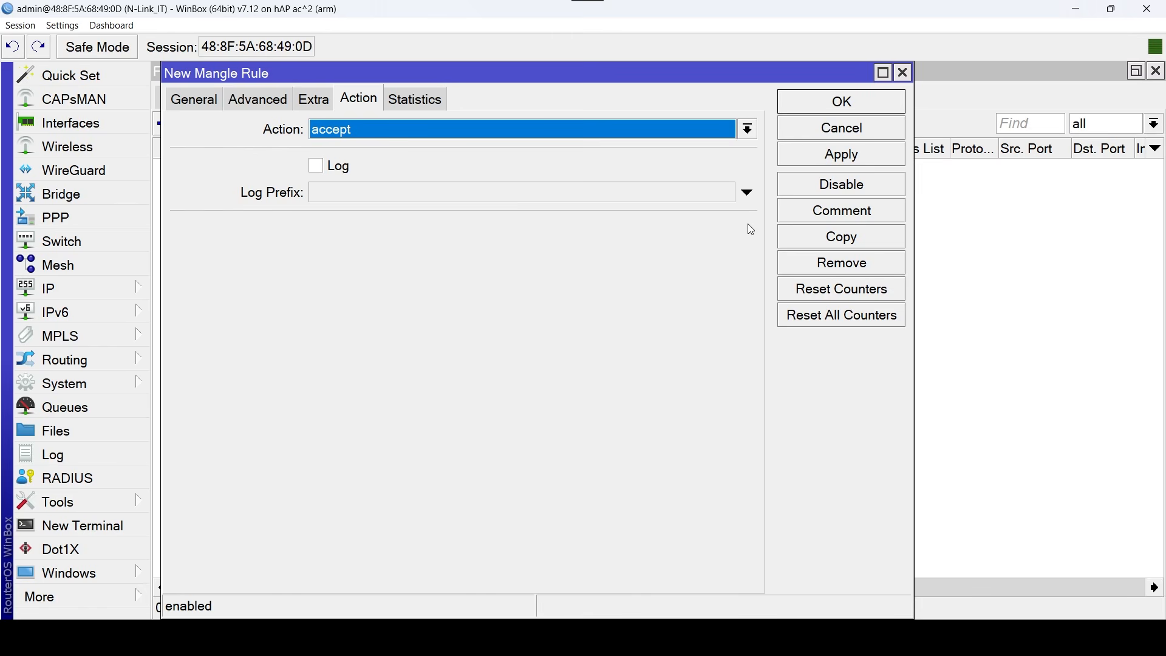
click(872, 215)
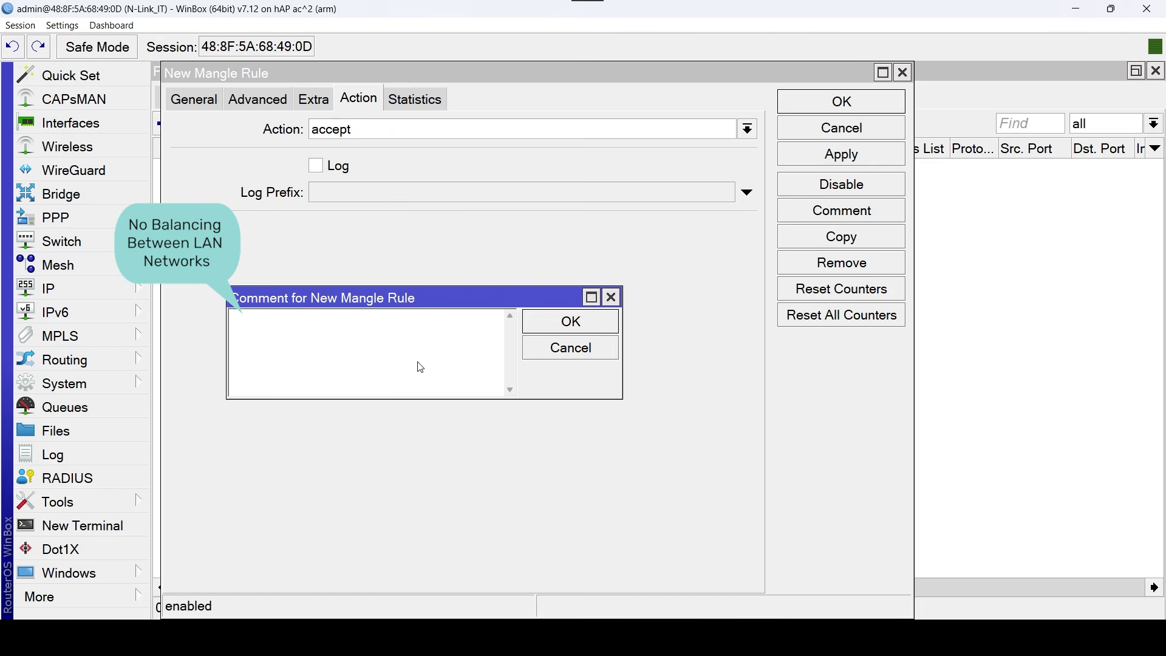
text(No Balanceo Trafico Entre)
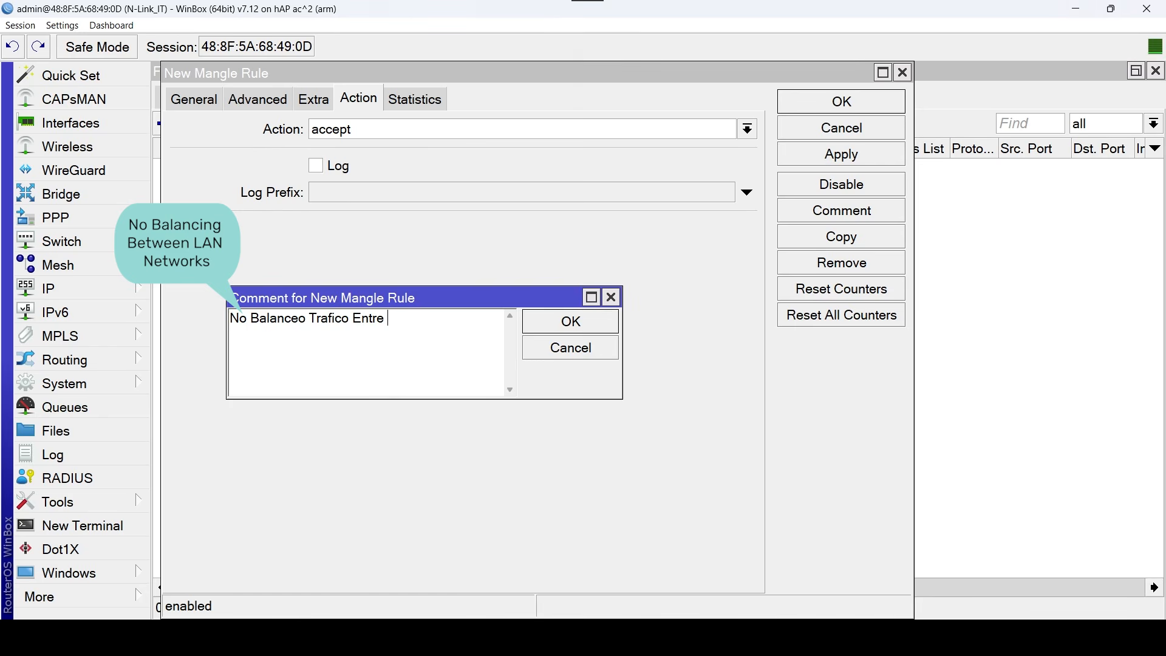
text( Redes_Lan)
click(604, 323)
click(862, 104)
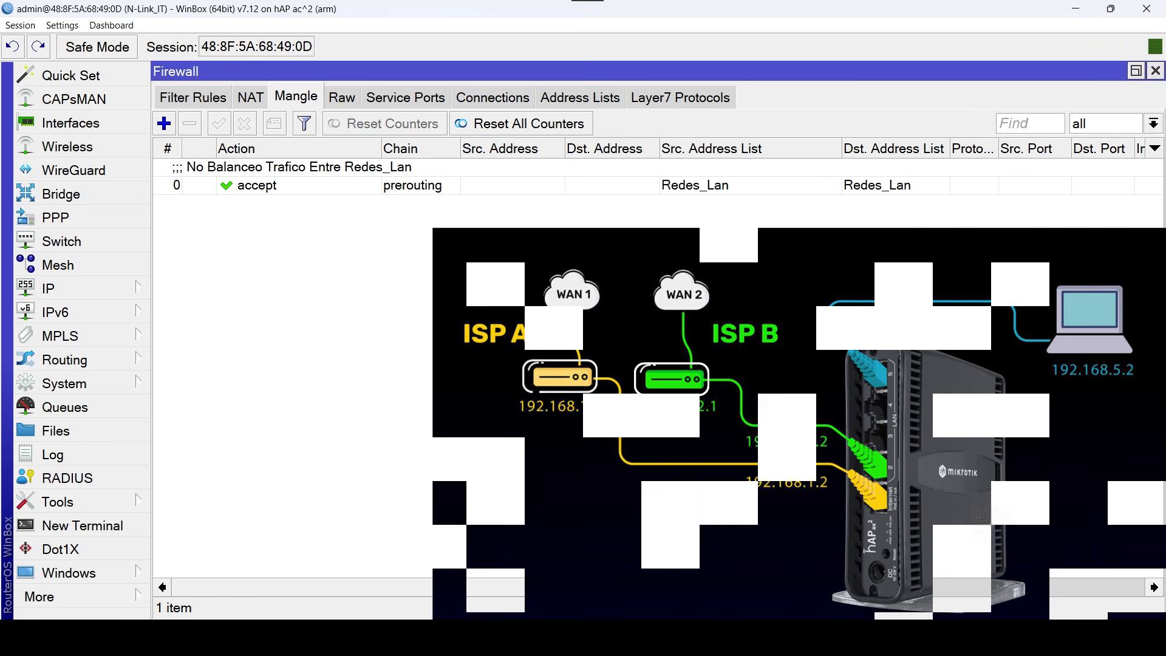
Start a second prerouting mangle rule with Redes_Wan as the destination address list.
click(164, 123)
click(193, 100)
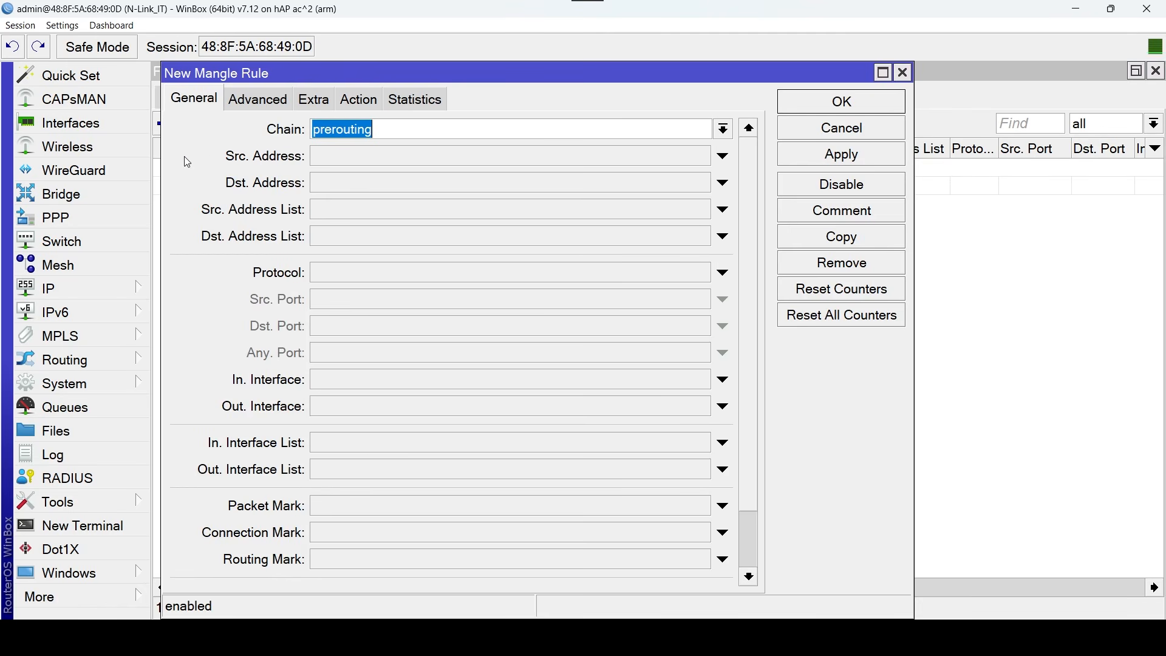
click(558, 238)
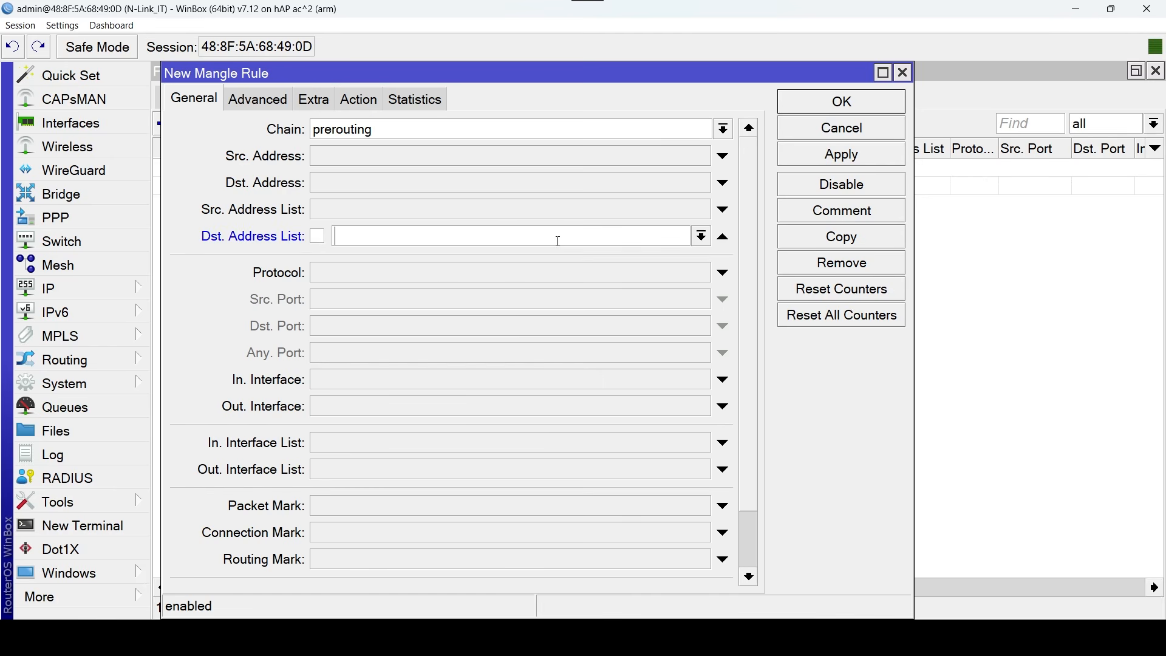
click(701, 236)
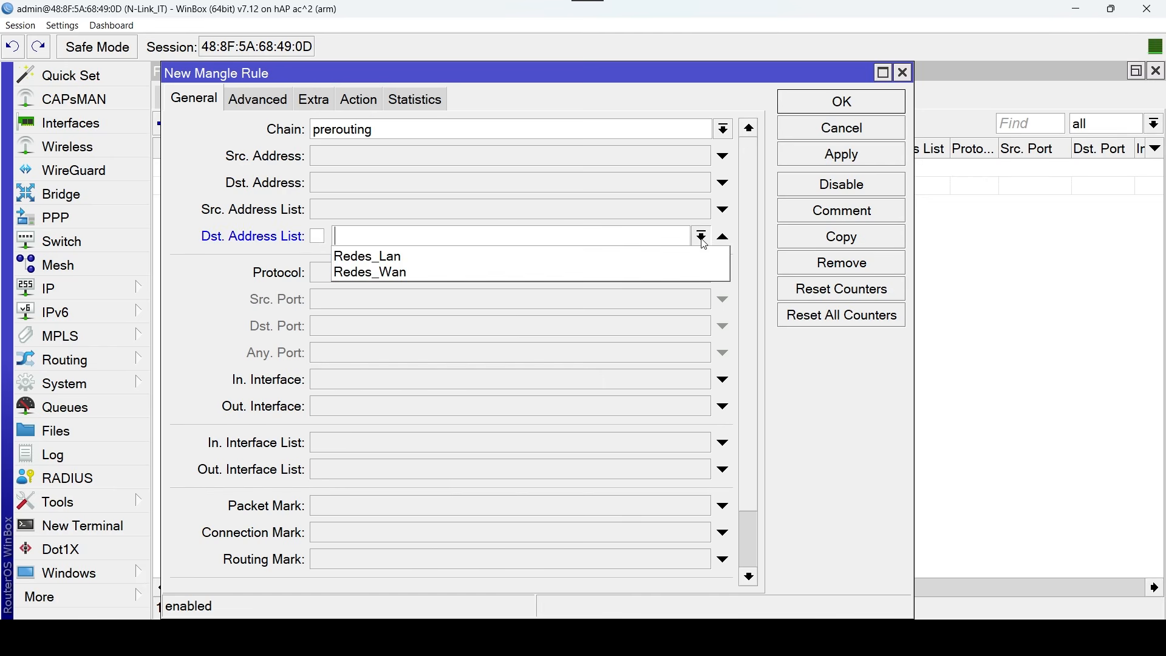
click(470, 272)
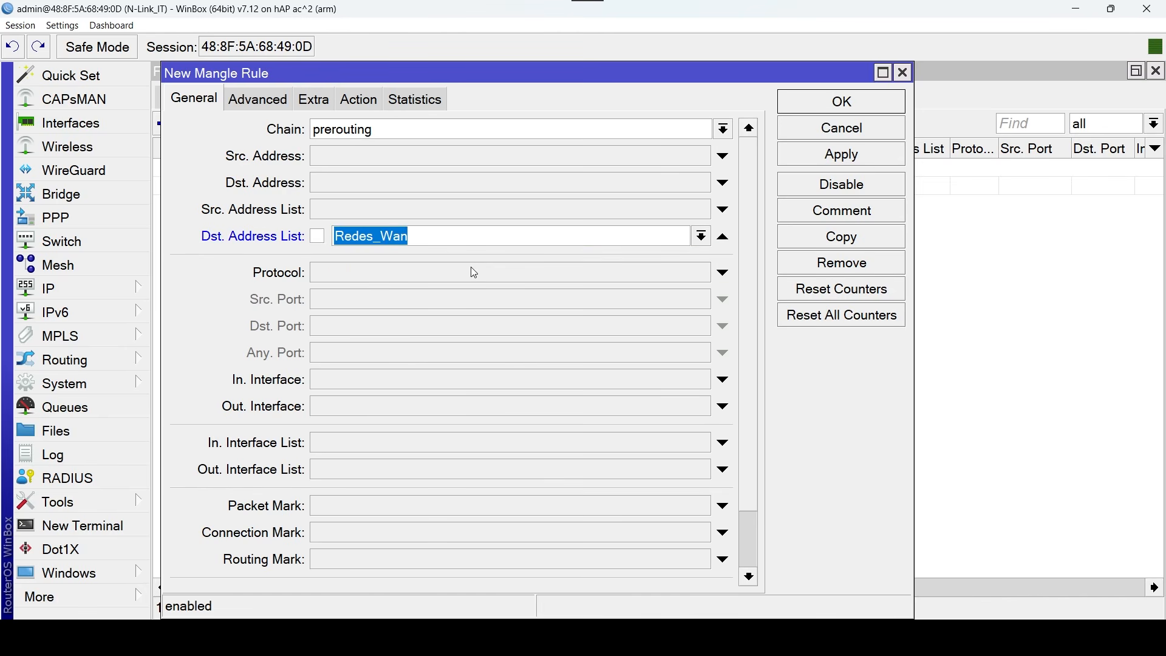
Keep the accept action, comment the rule "Acceso a Routers de Proveedores de Internet" and save it.
click(360, 103)
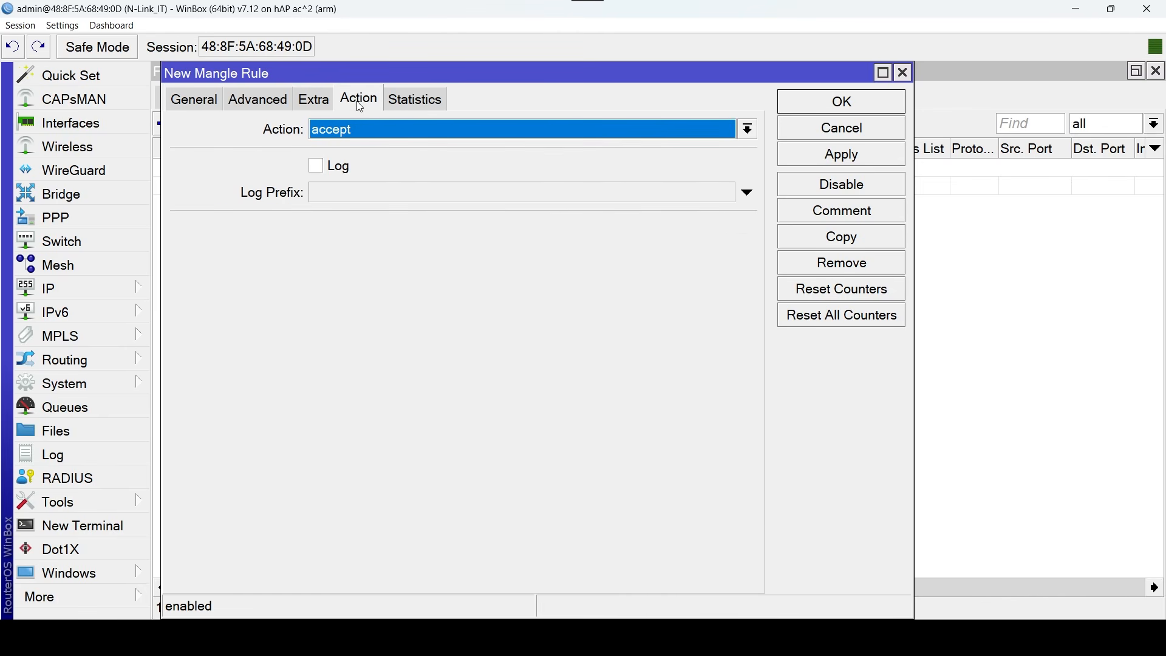
click(863, 215)
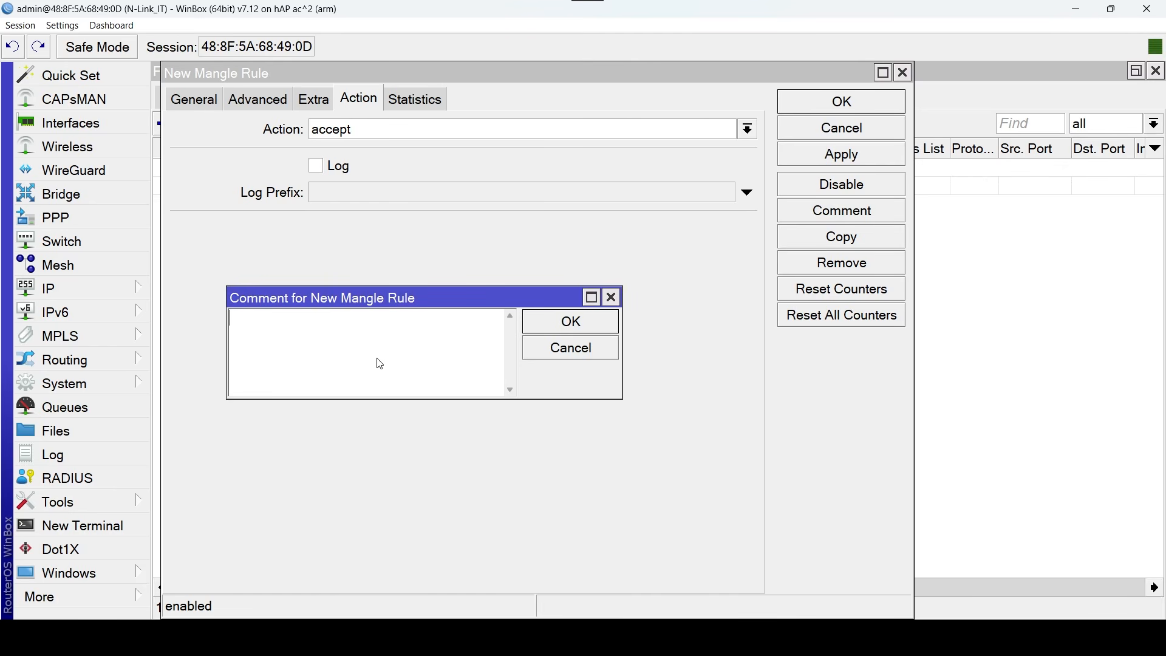
text(Acceso)
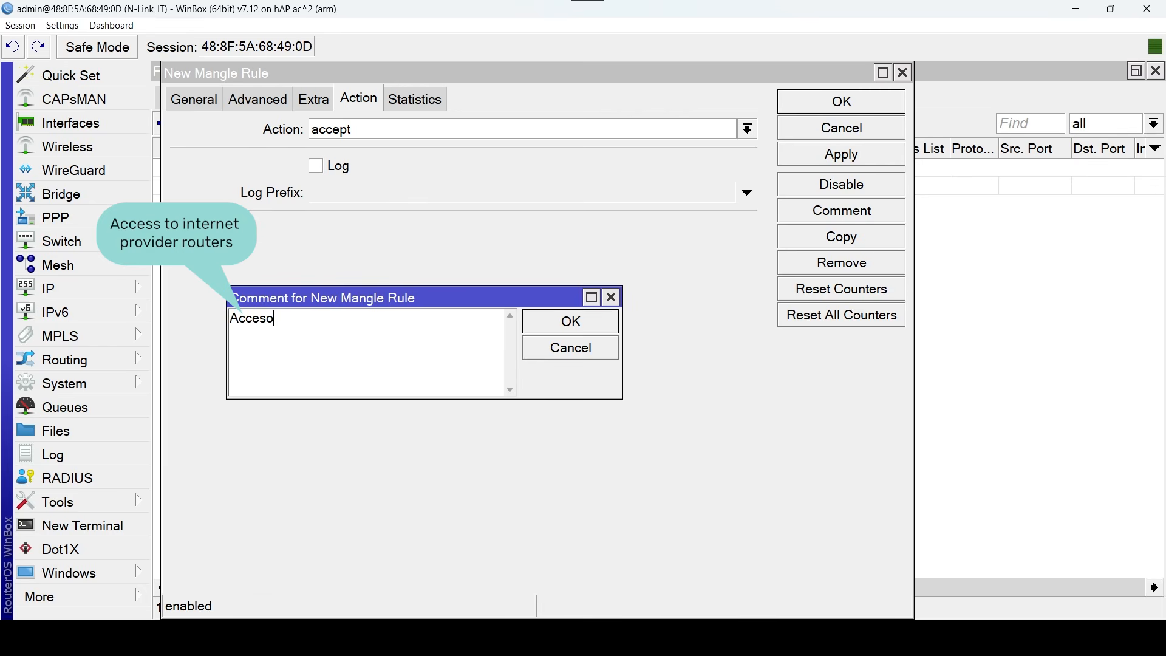
text( a Routers de Proveed)
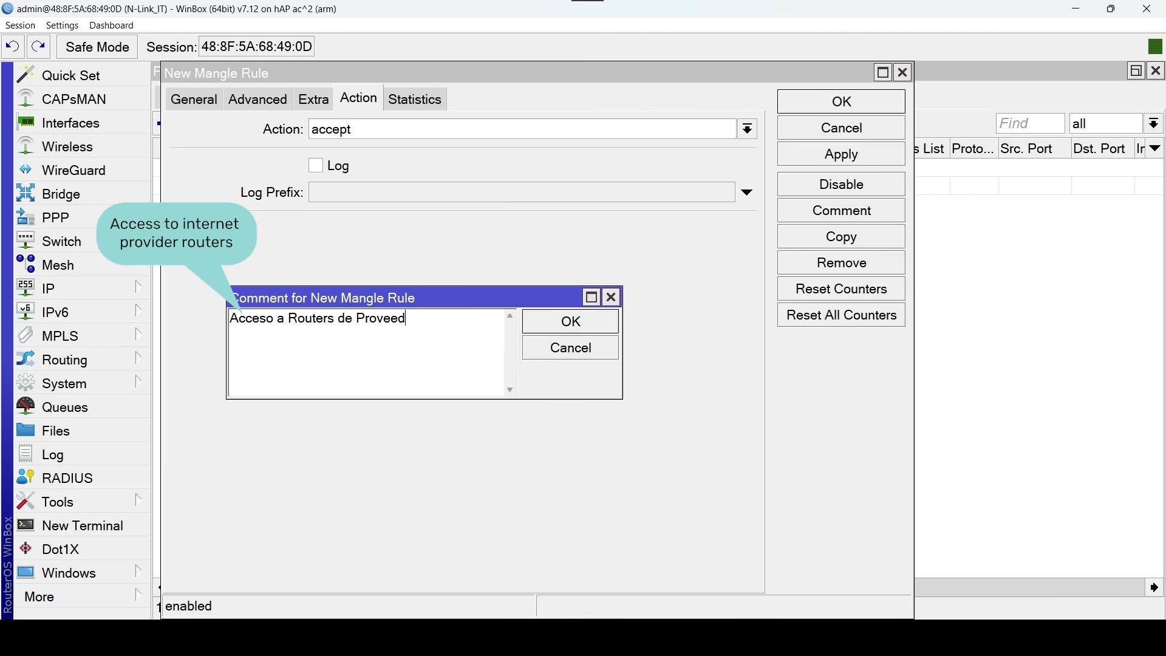
text(ores d)
text(net)
click(570, 321)
click(878, 110)
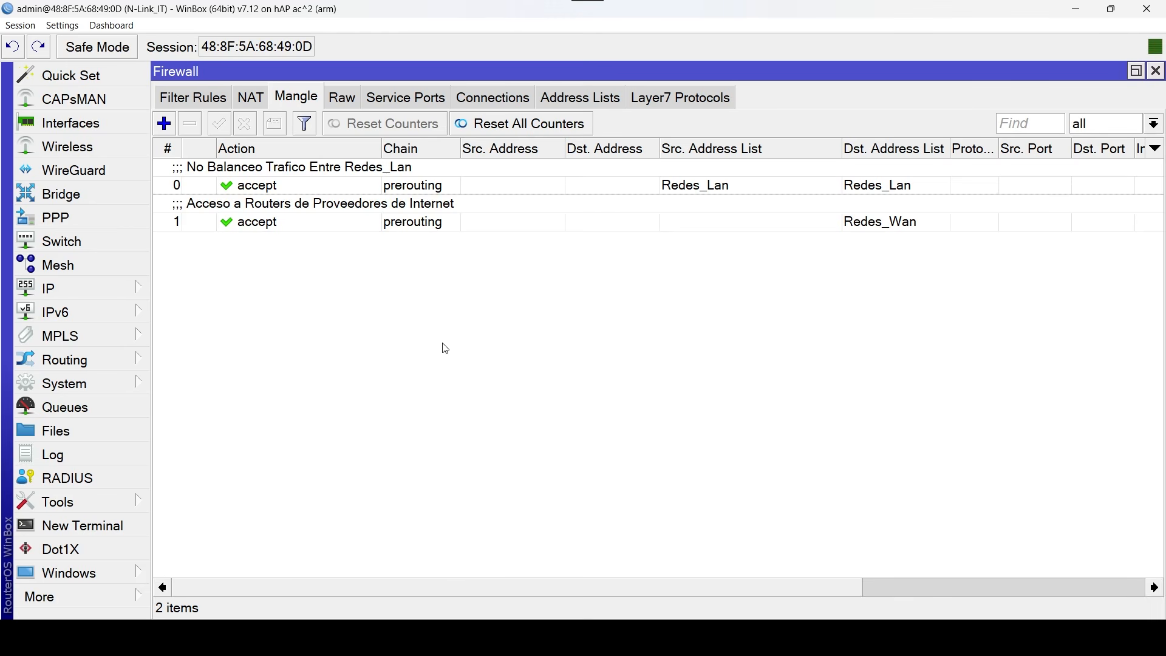
Start a third mangle rule in the input chain with ether1_WAN1 as the in interface.
click(164, 123)
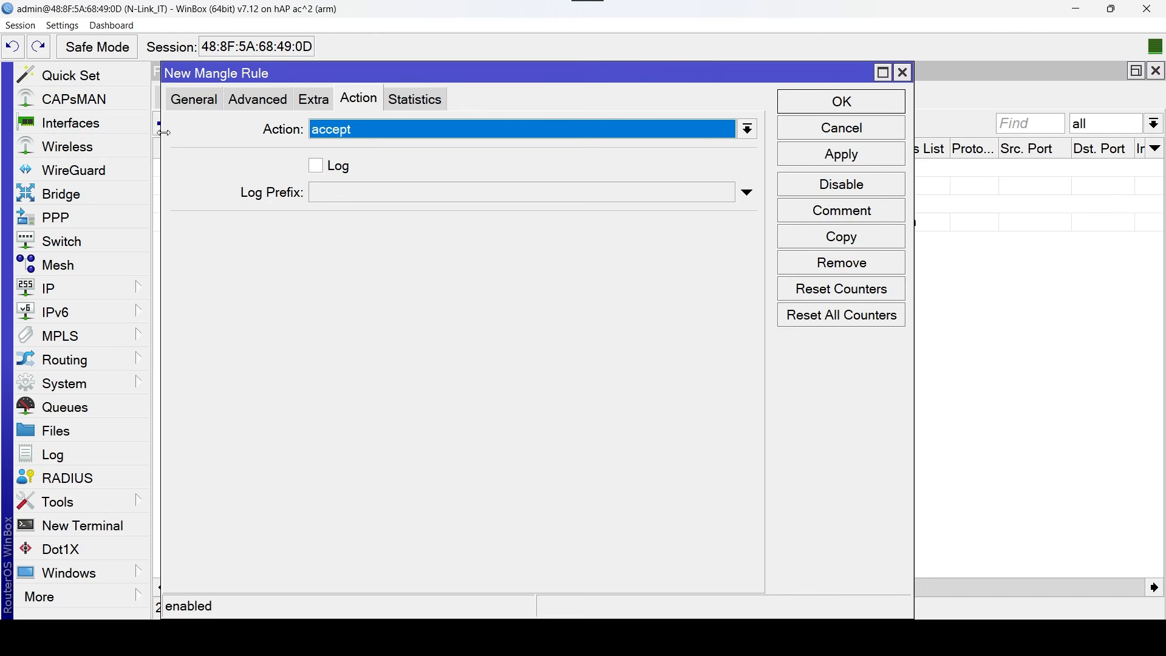
click(190, 109)
click(730, 129)
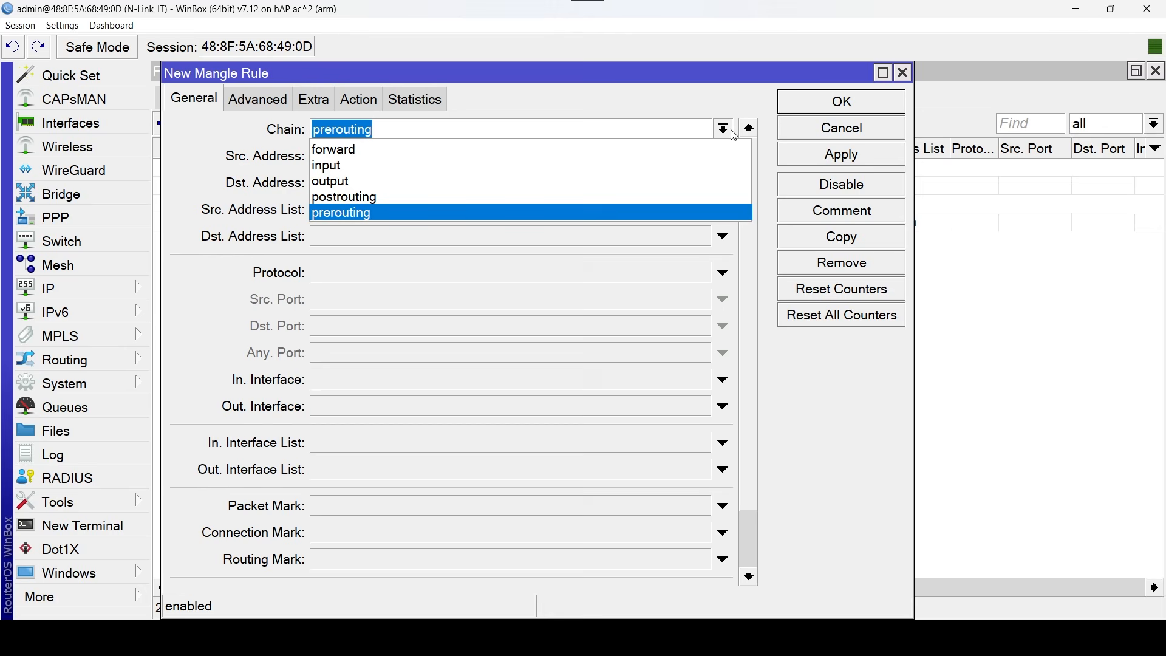
click(419, 167)
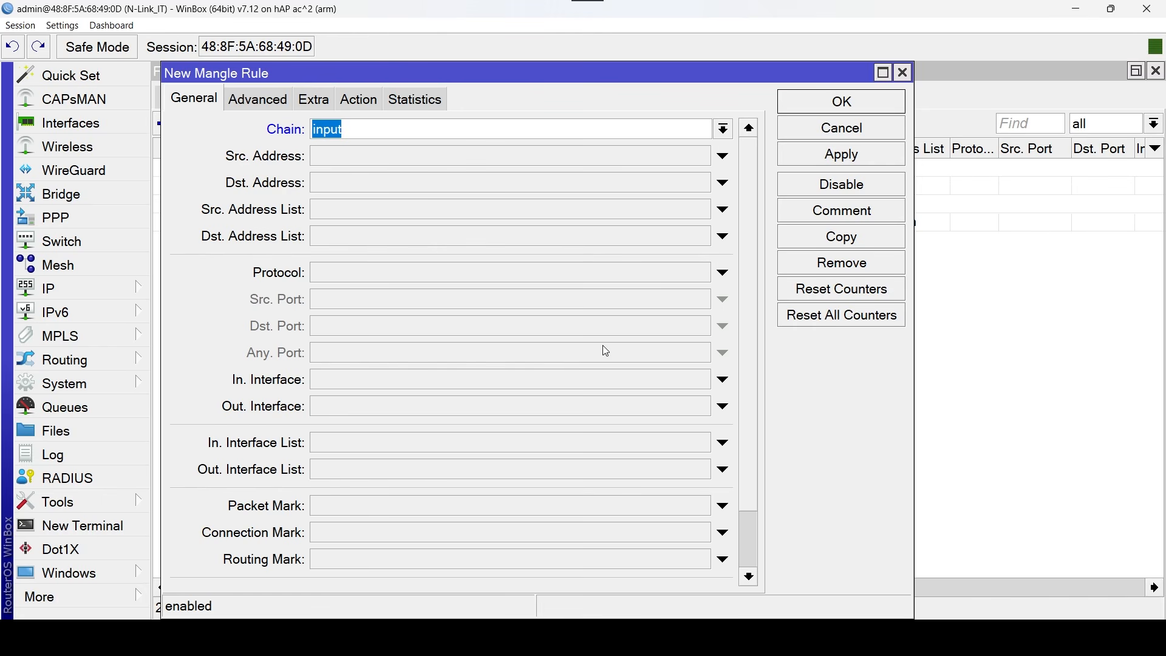
click(674, 386)
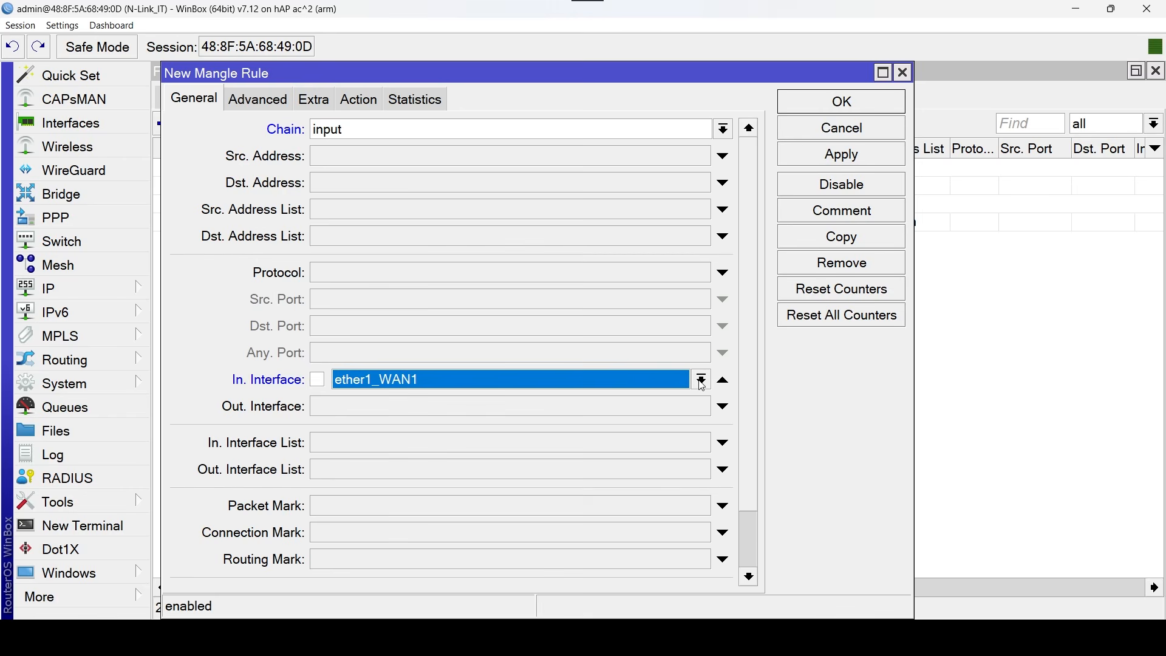
click(701, 383)
click(643, 474)
Set the rule's action to mark connection with the new connection mark WAN1_Conn, keeping passthrough enabled.
click(373, 103)
click(647, 128)
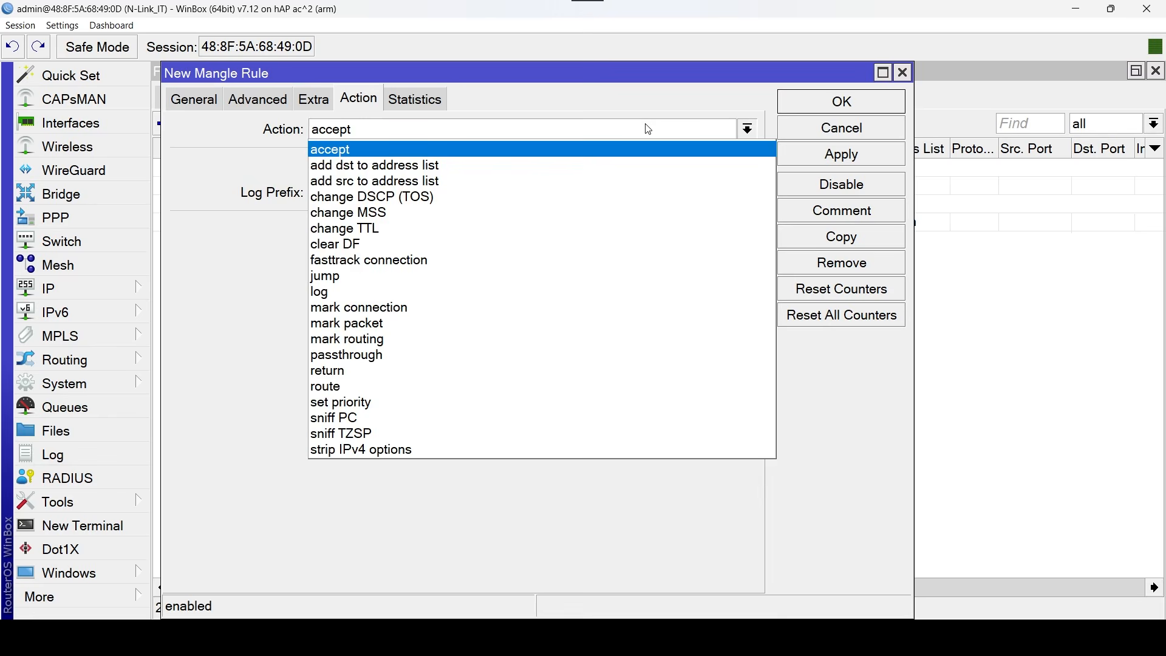
click(472, 306)
click(489, 230)
key(Caps_Lock)
text(W)
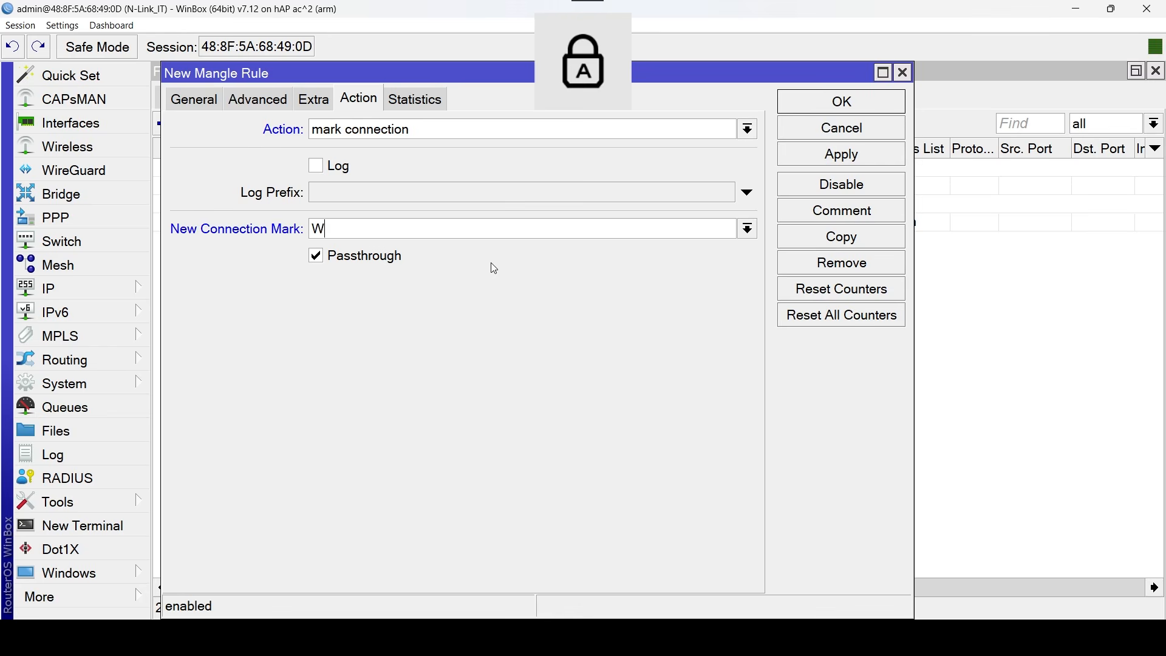
text(AN1)
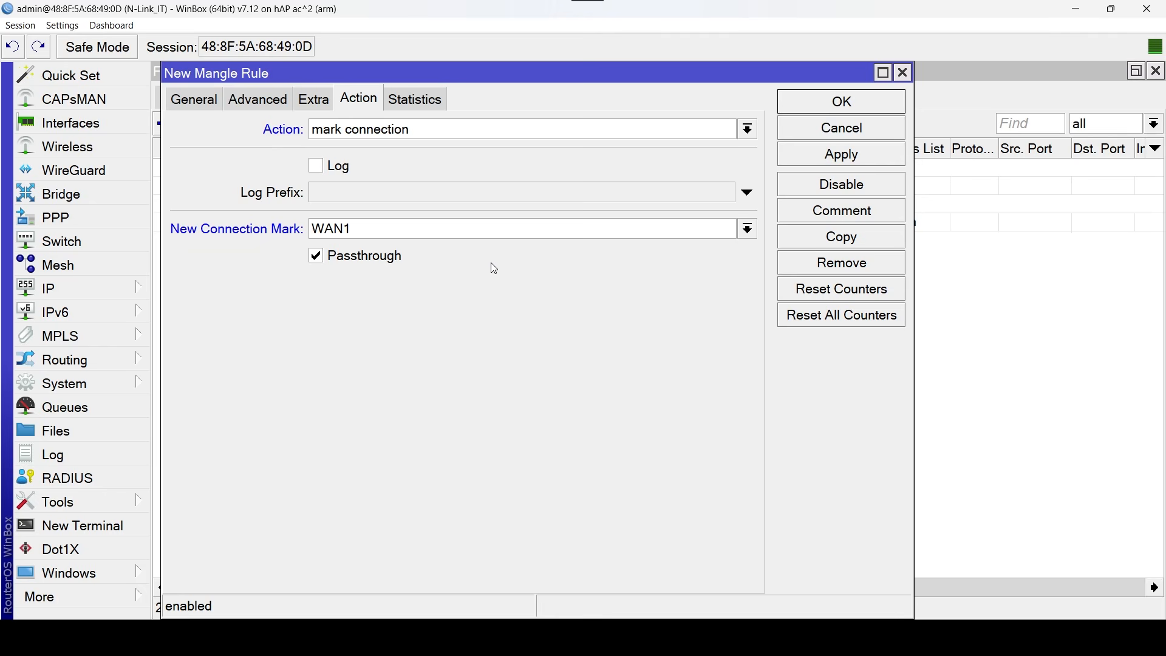
text(_C)
key(Caps_Lock)
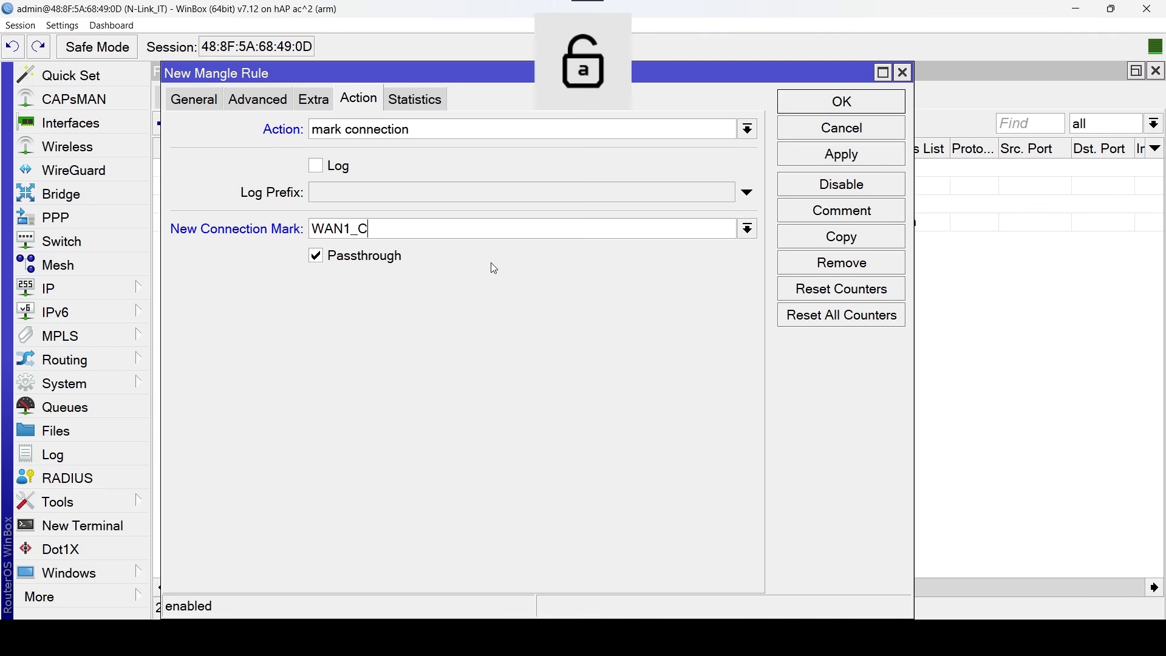
text(onn)
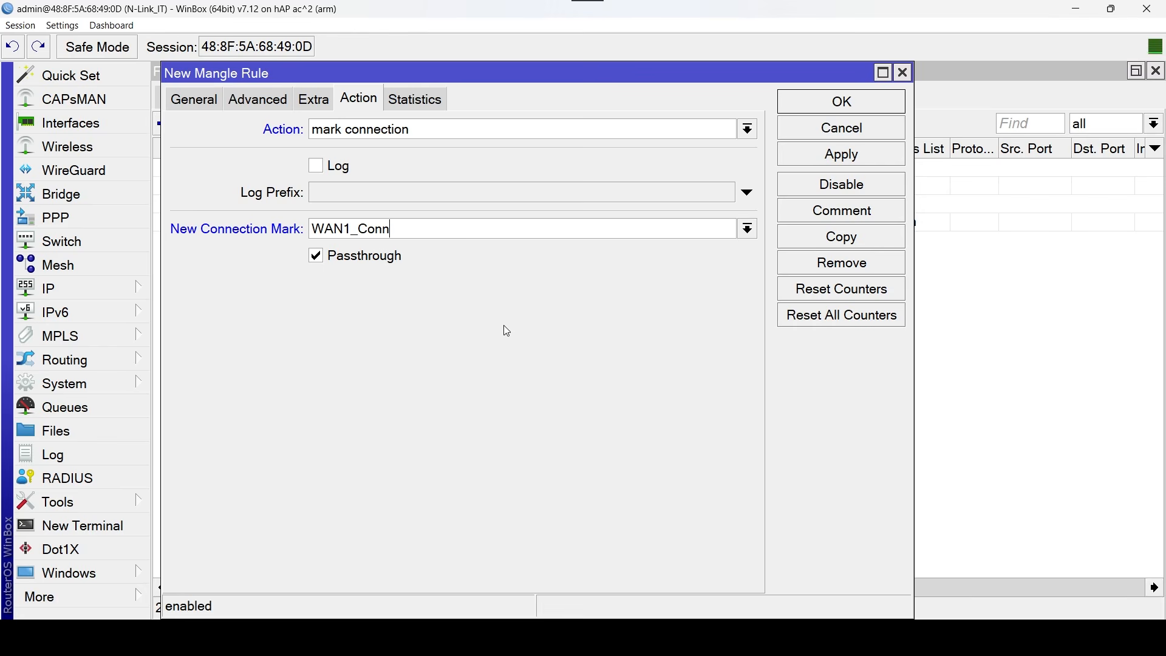
Comment the WAN1 connection-marking rule "Input" and save it.
click(889, 216)
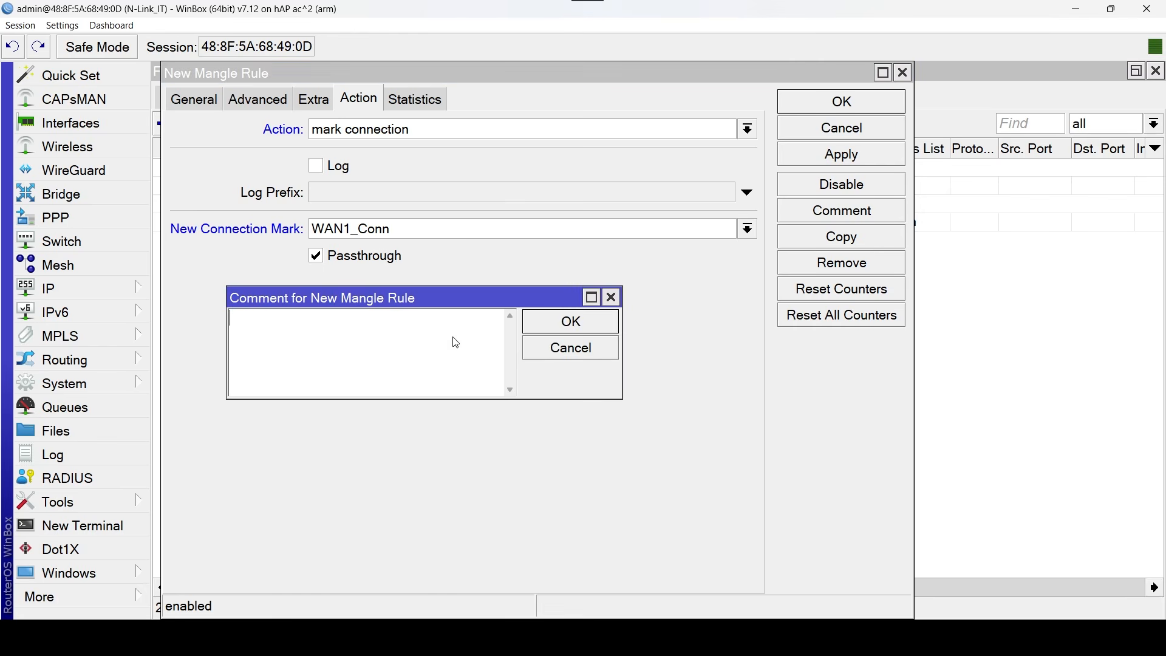
key(Caps_Lock)
key(Caps_Lock)
text(Input)
click(604, 318)
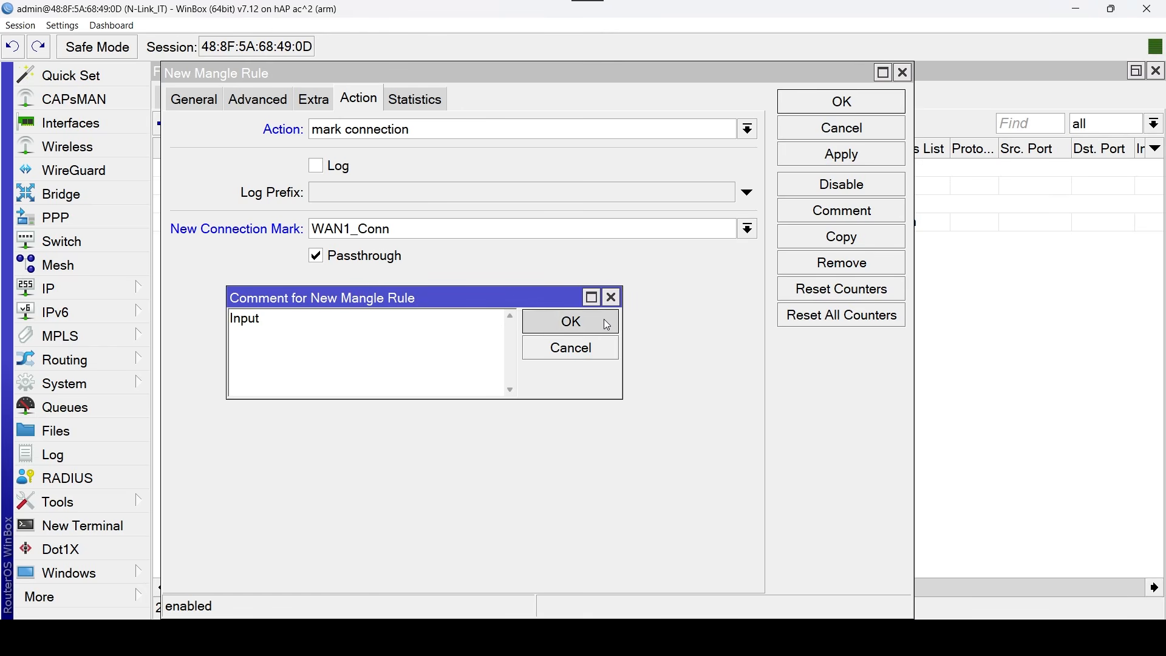
click(887, 102)
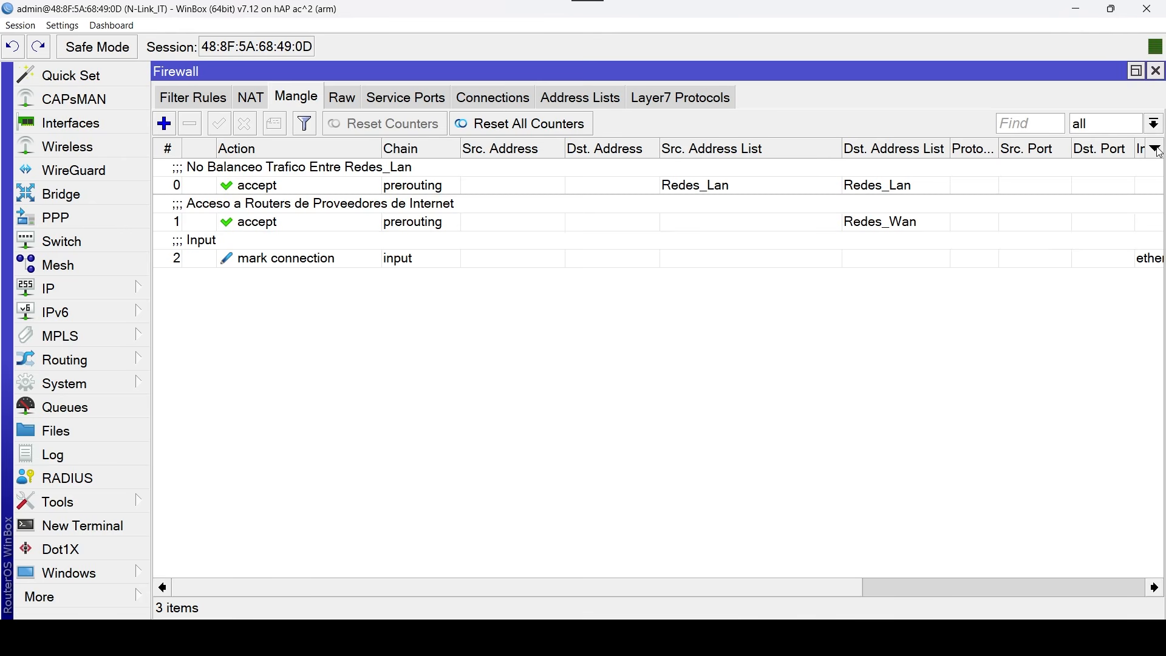
Hide the Dst. Address and Src. Address columns in the mangle rule list.
click(1156, 149)
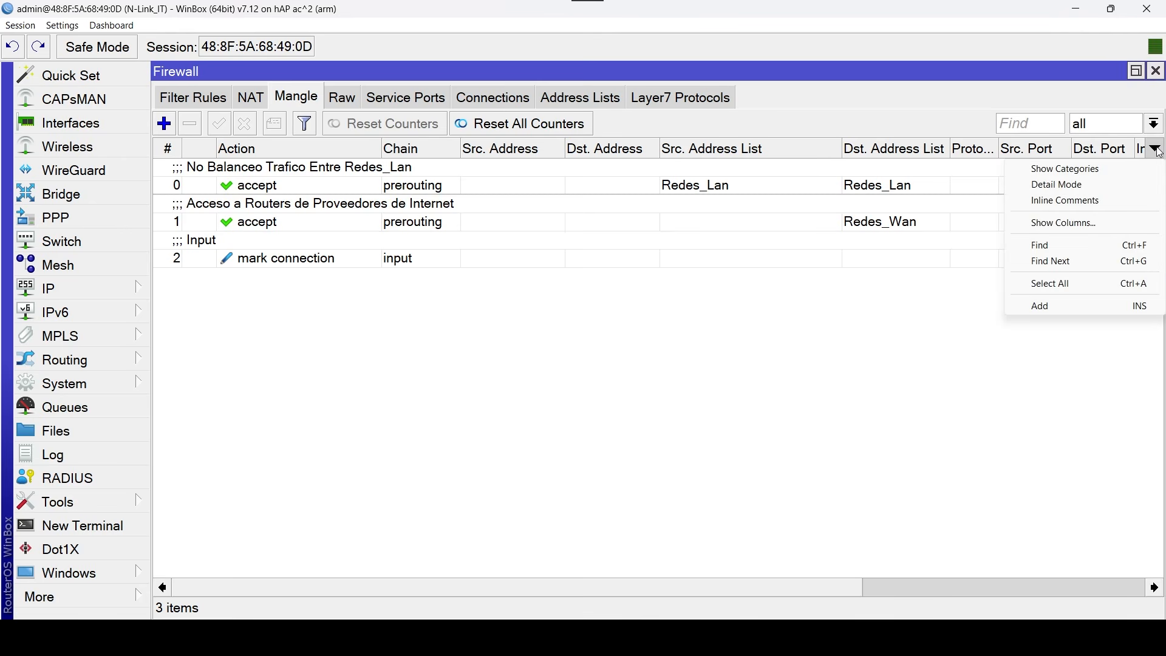
click(1140, 224)
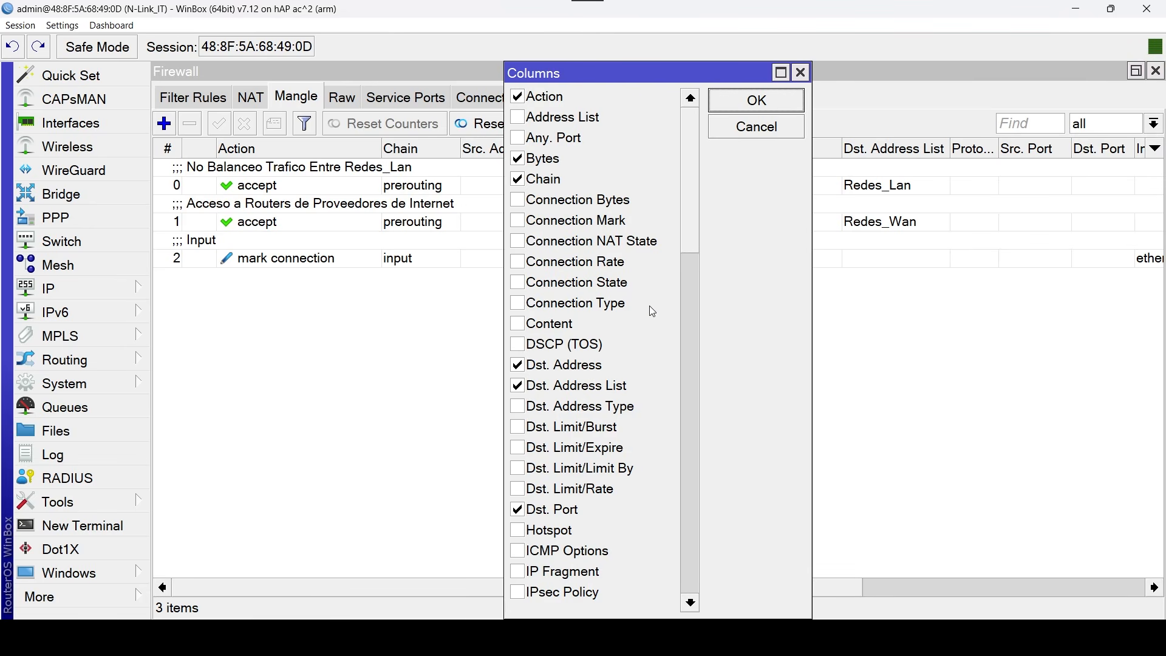
click(556, 368)
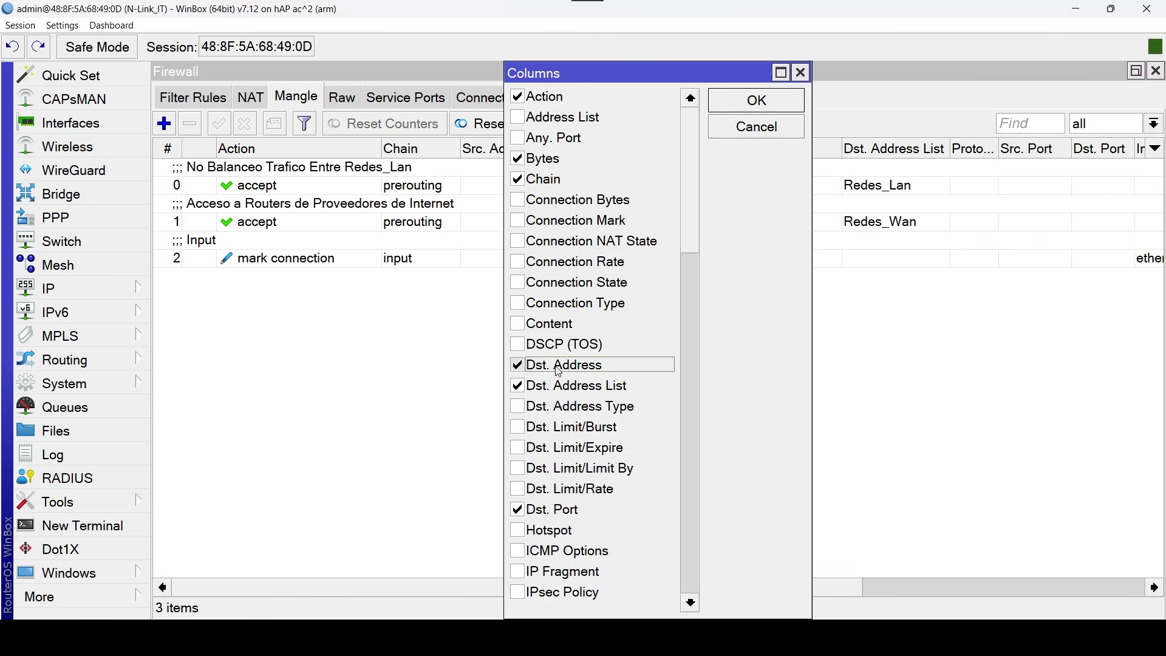
drag(691, 234, 681, 564)
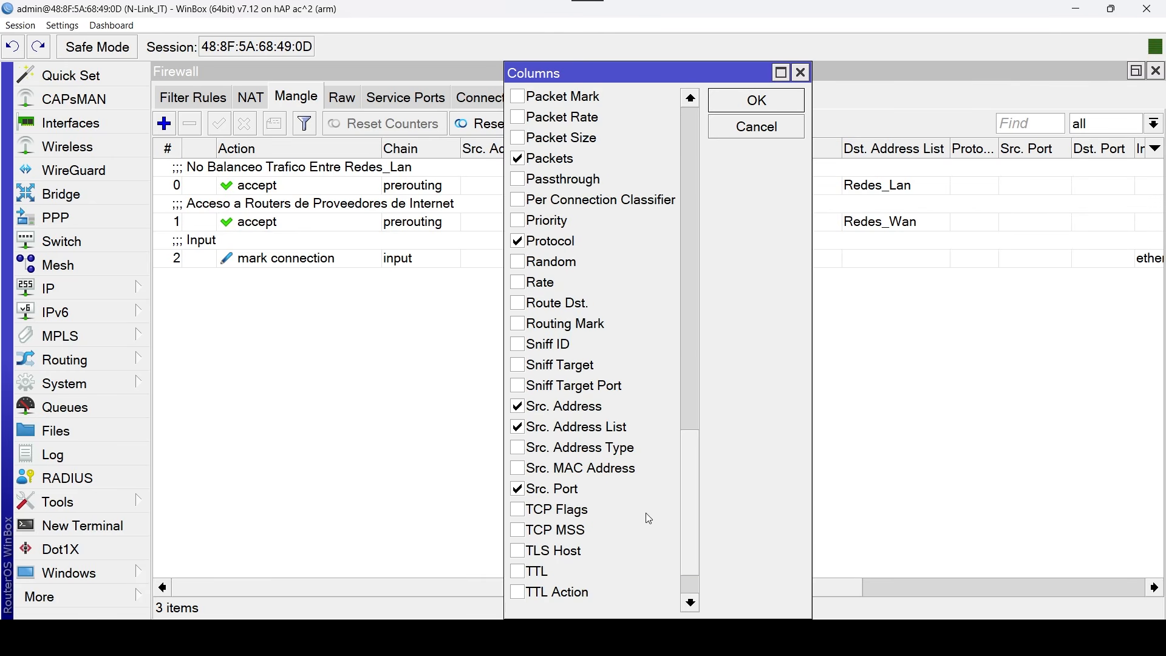
click(518, 406)
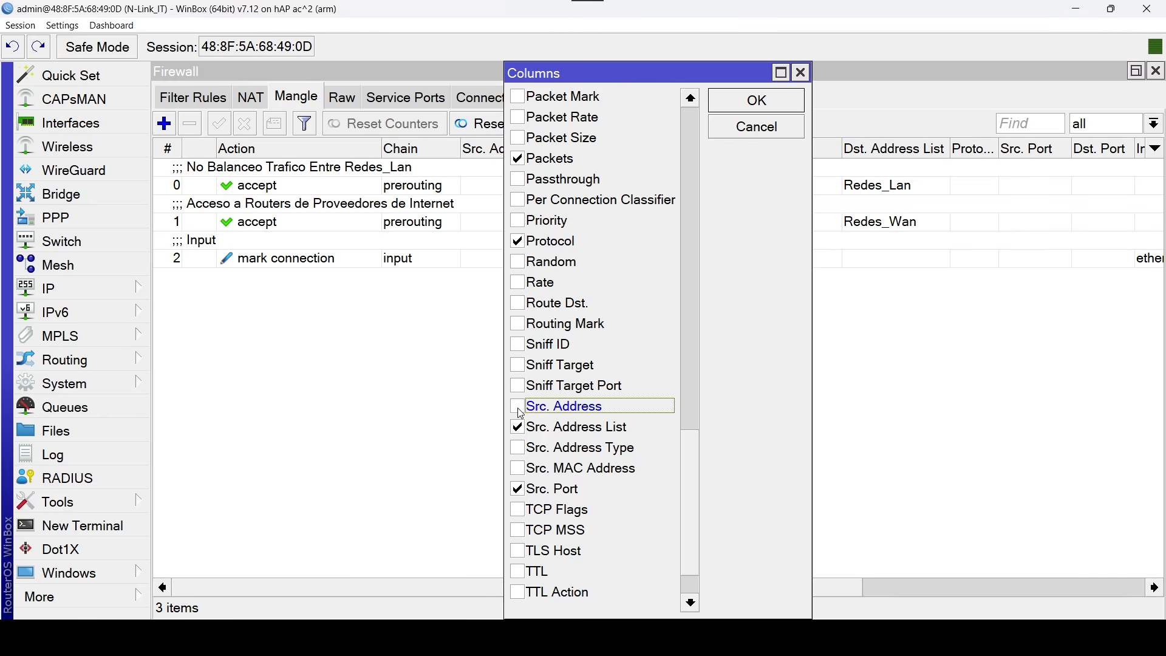
click(770, 98)
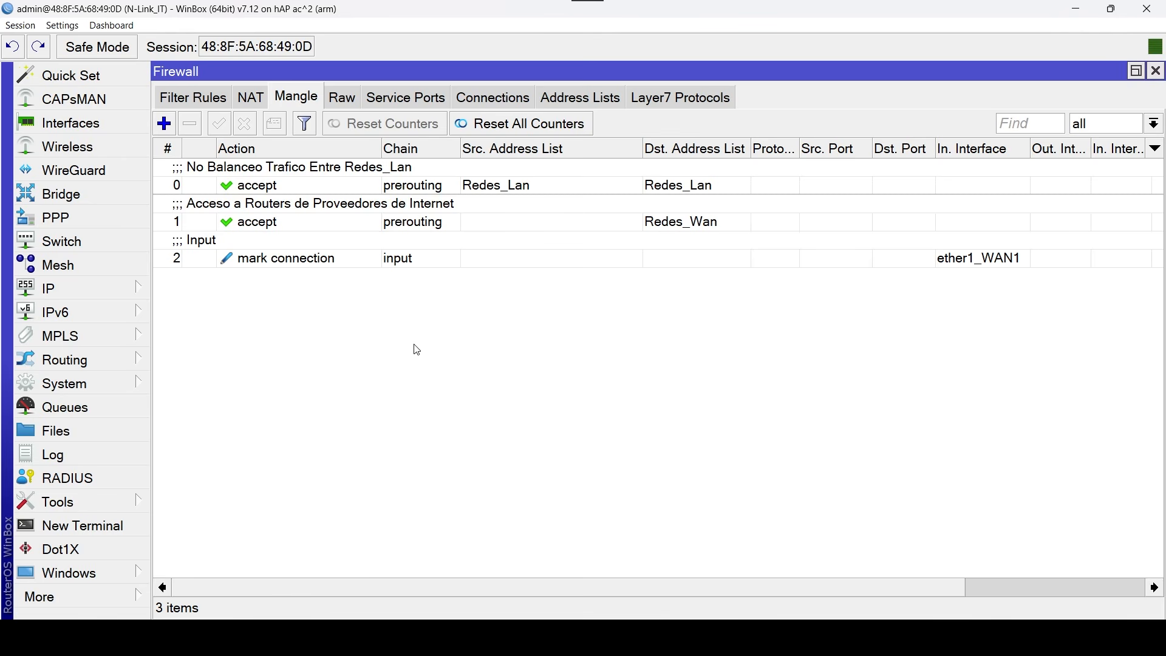
Duplicate the ether1_WAN1 input mangle rule and set the copy's in interface to ether2_WAN2.
double_click(325, 262)
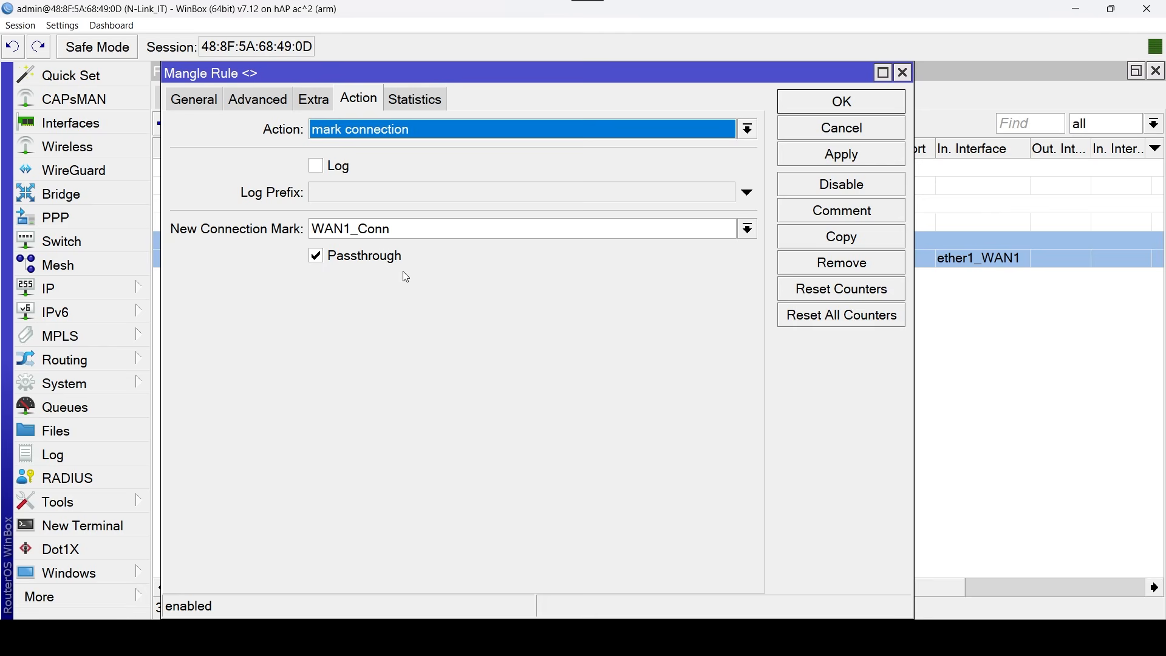
click(844, 236)
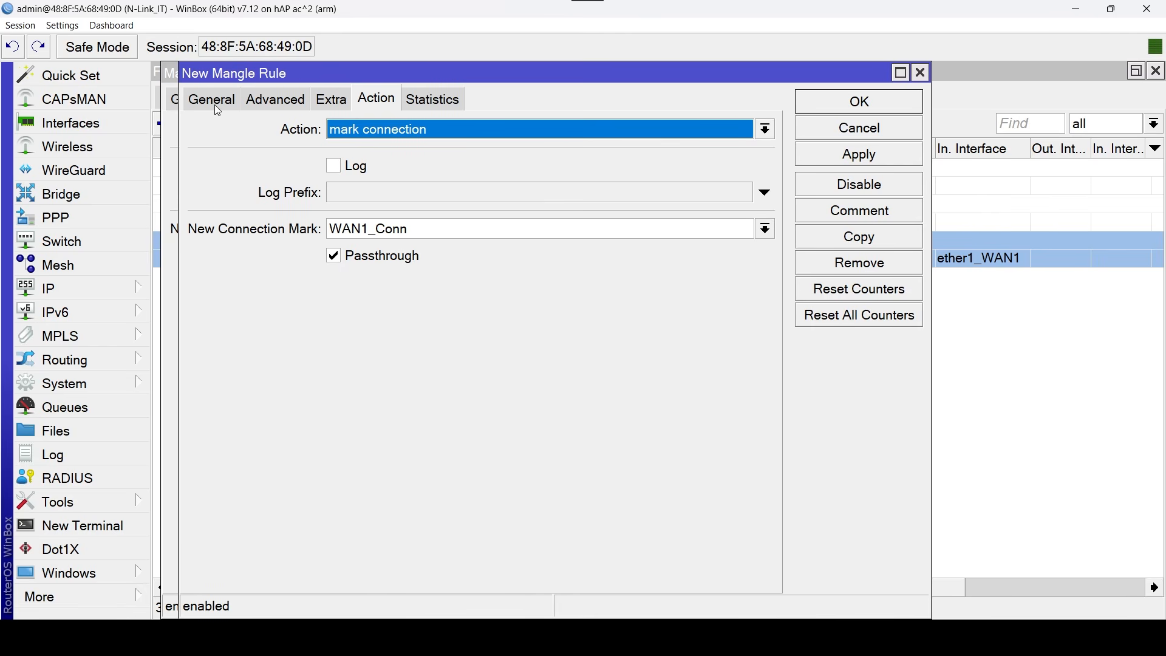
click(216, 103)
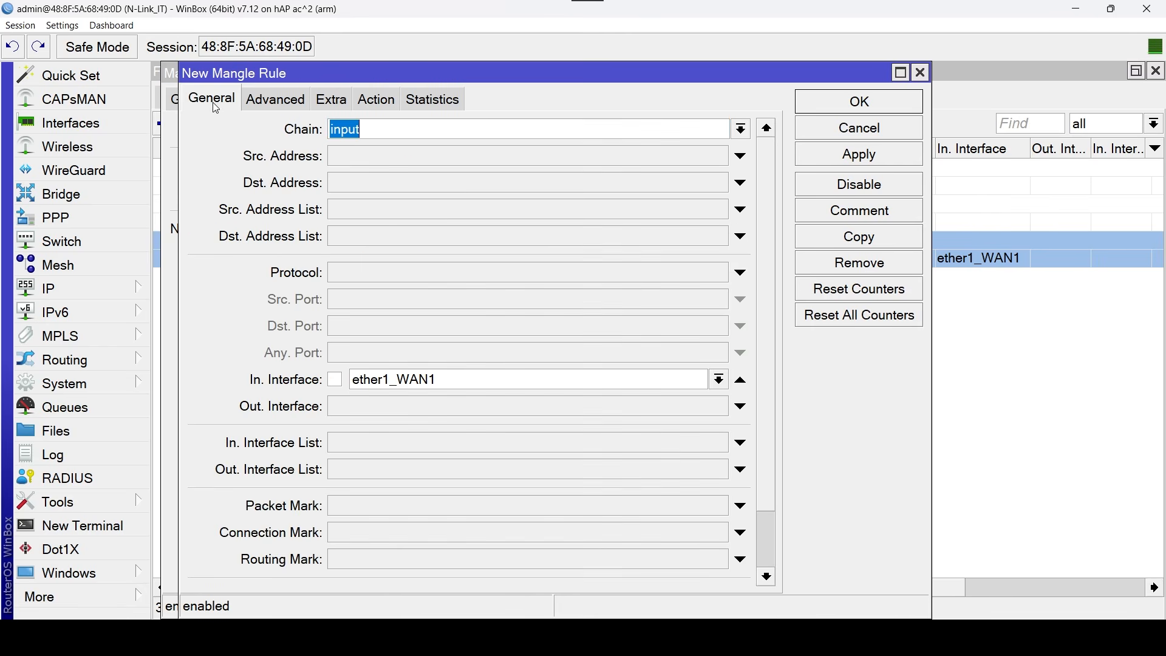
click(718, 381)
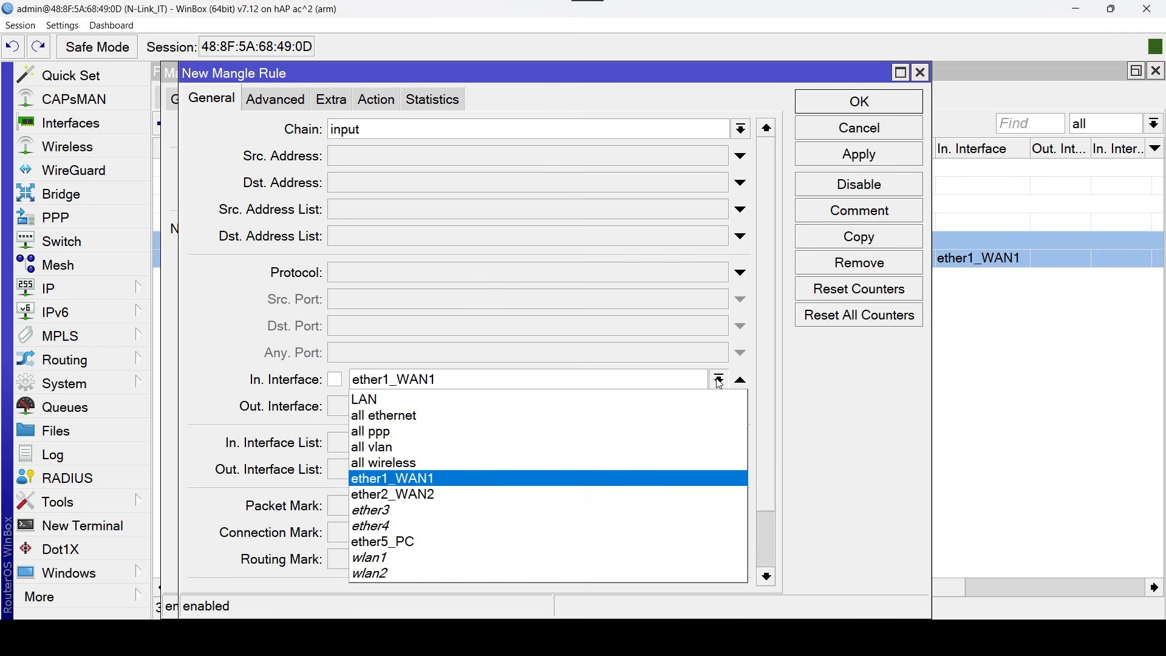
click(478, 497)
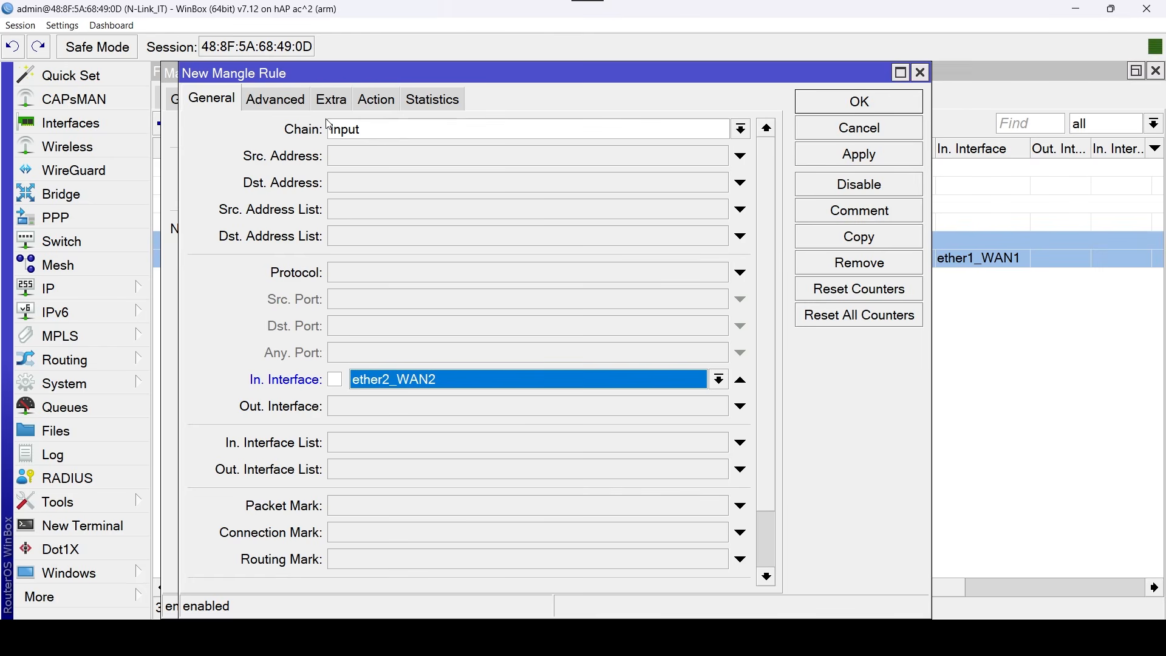
Change the copied rule's new connection mark to WAN2_Conn.
click(378, 100)
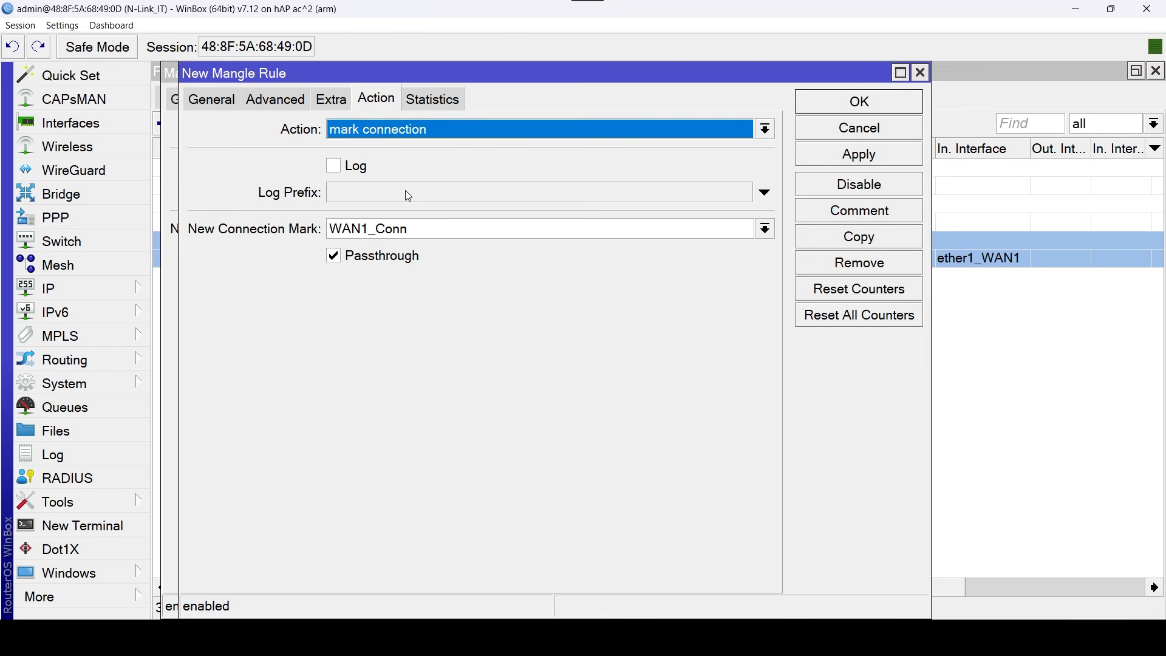
click(368, 230)
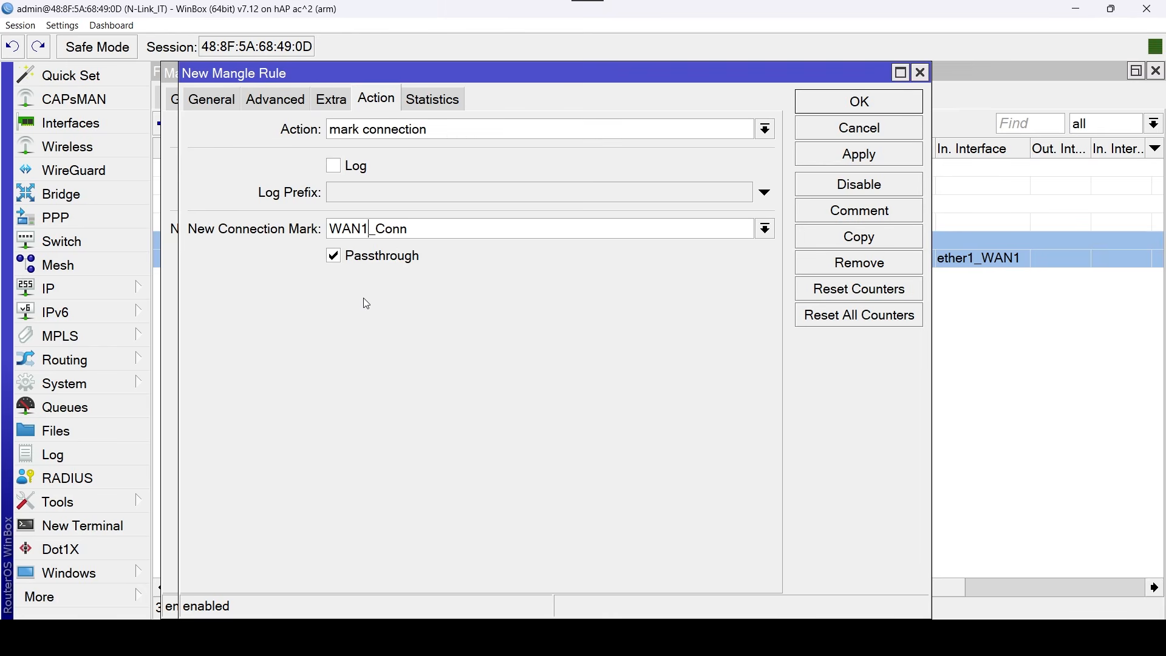
key(BackSpace)
text(2)
Clear the copied rule's comment, save it and close the original WAN1 rule.
click(889, 211)
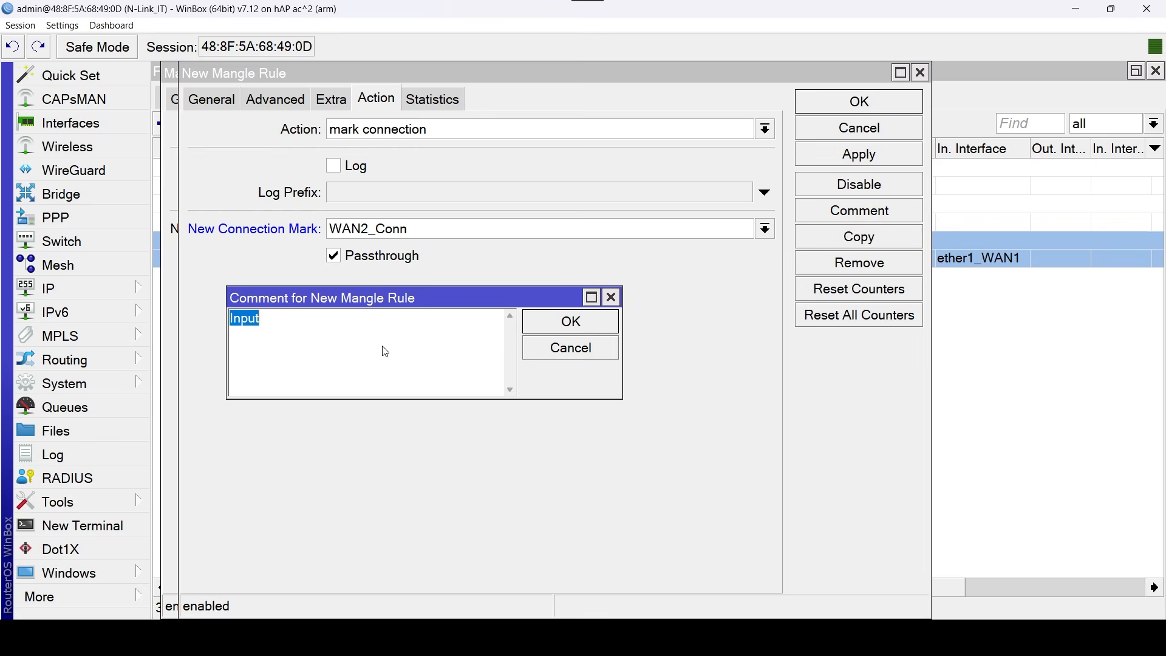
key(BackSpace)
click(595, 322)
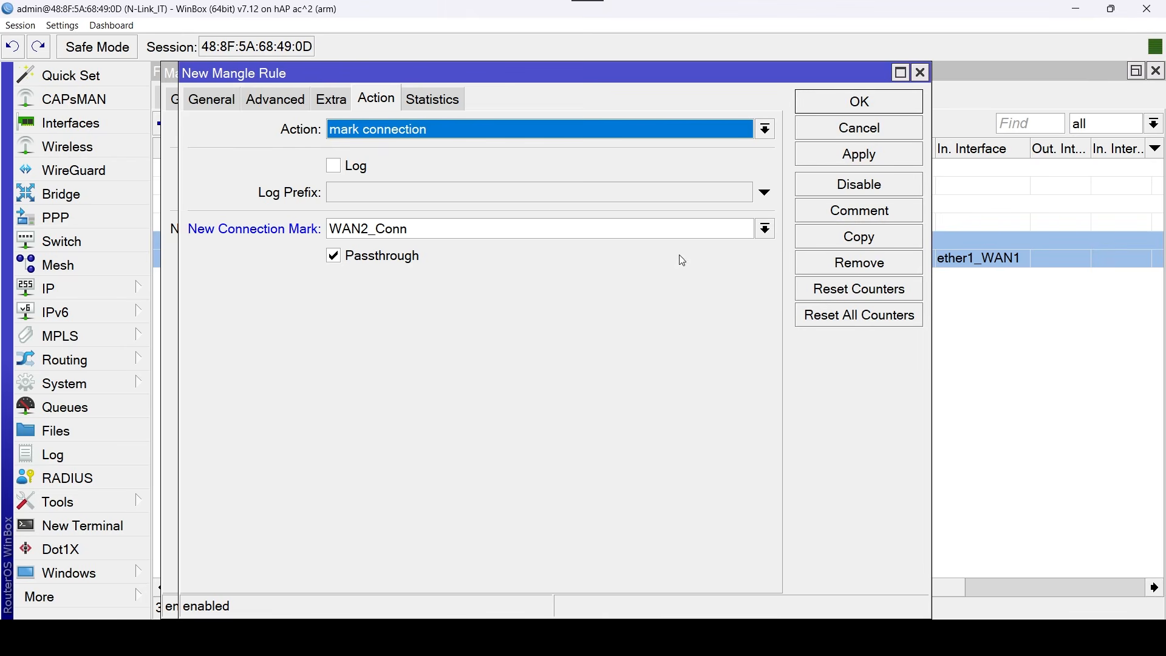
click(877, 111)
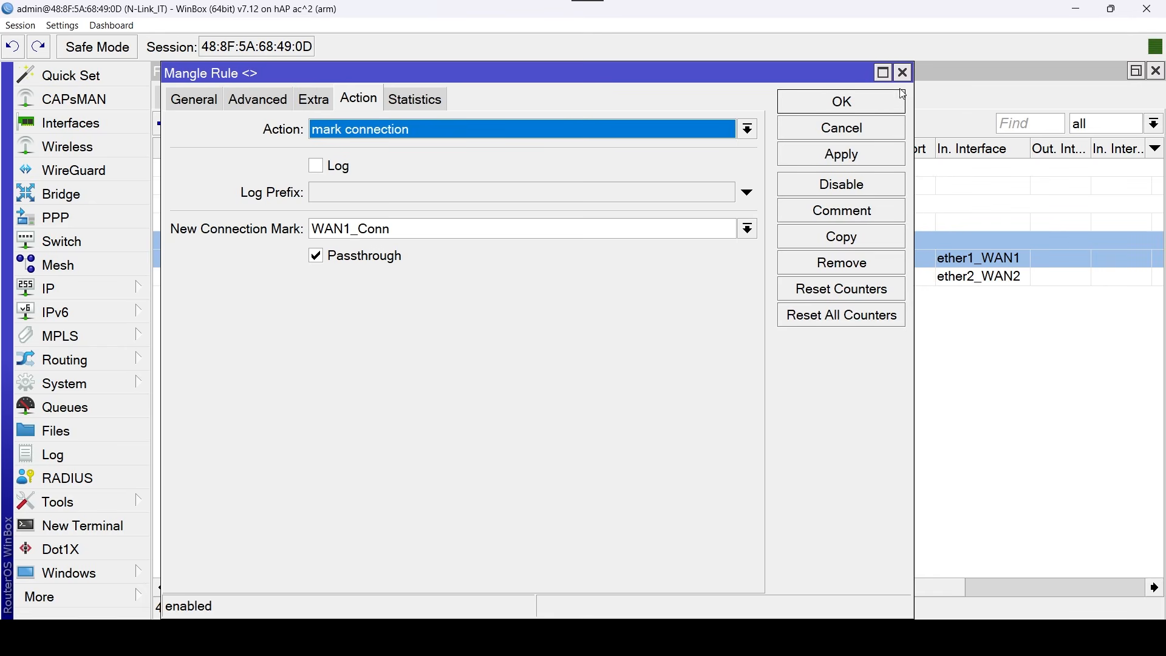
click(902, 92)
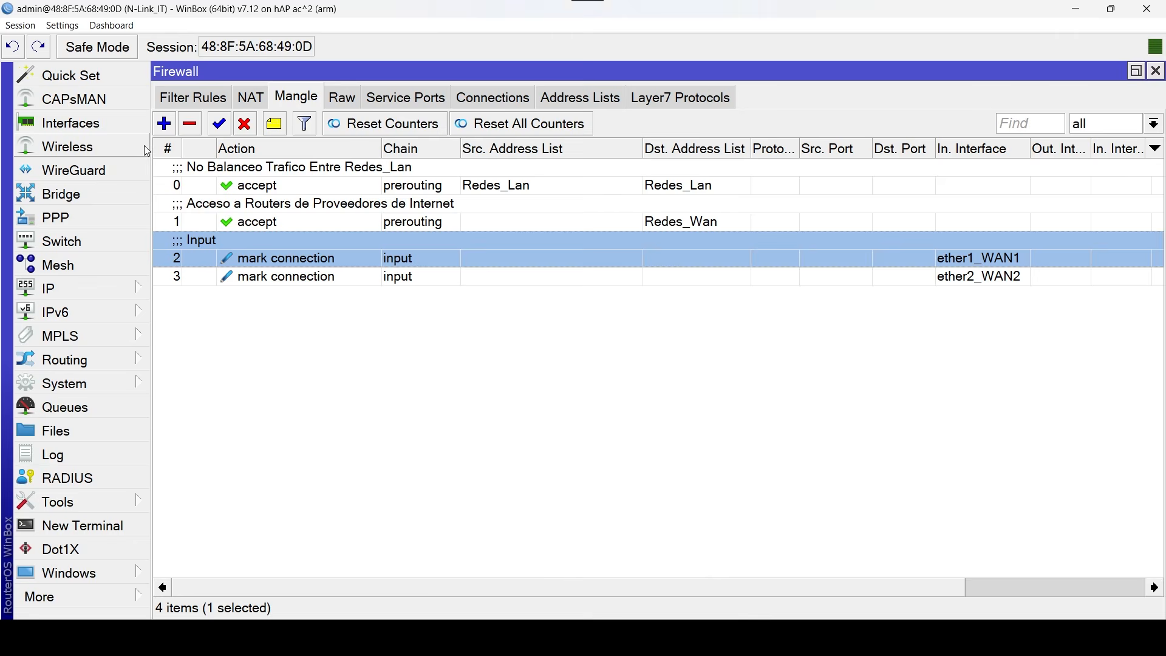
Start a new prerouting mangle rule with ether1_WAN1 as the in interface and no-mark as the connection mark.
click(164, 124)
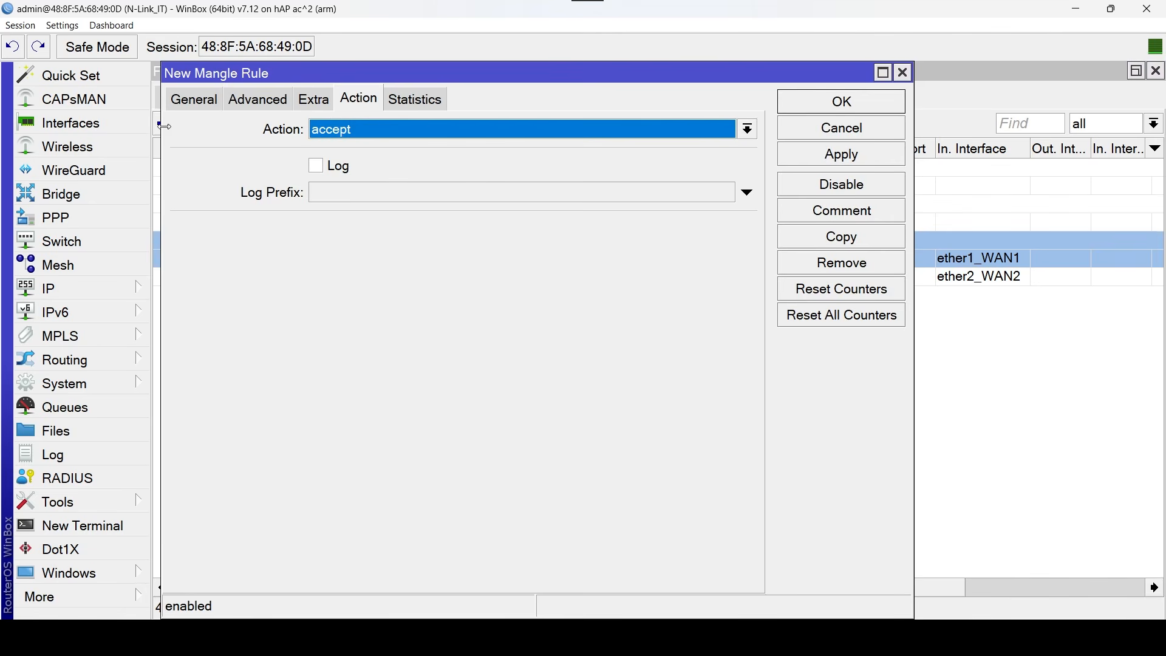
click(195, 105)
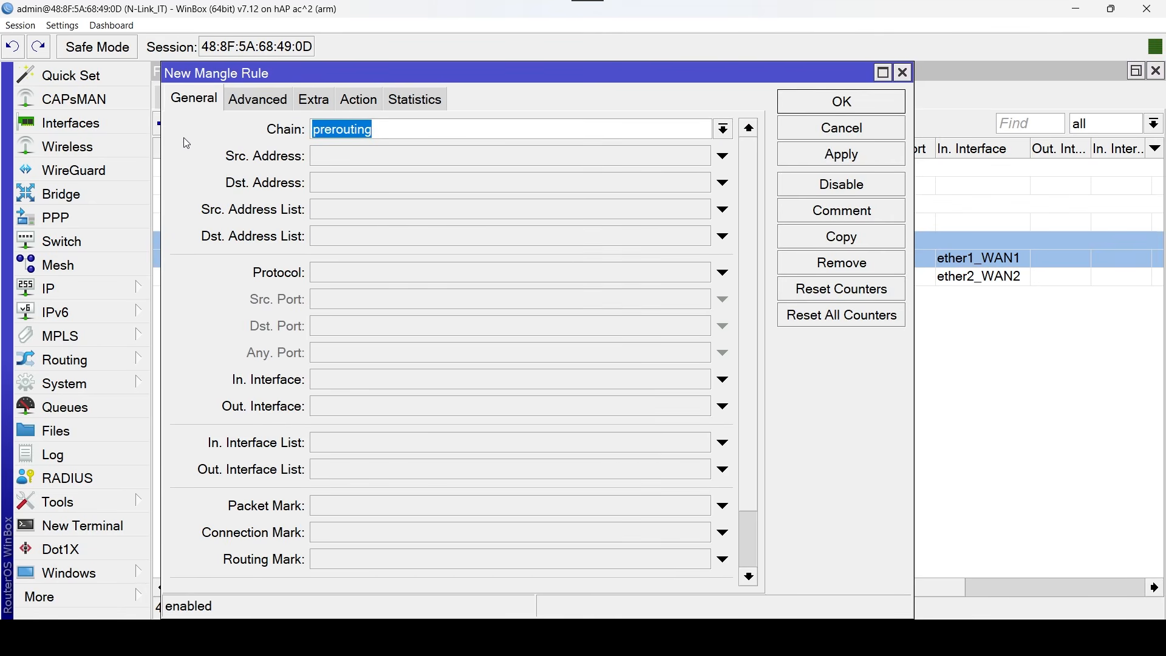
click(706, 381)
click(702, 380)
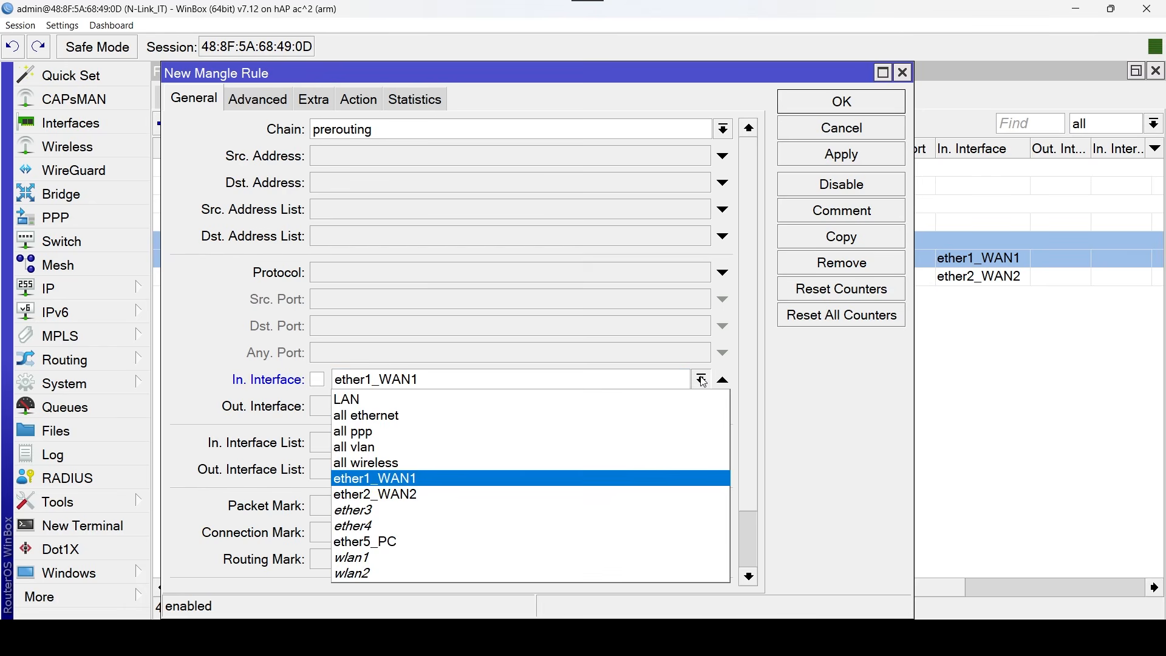
click(465, 474)
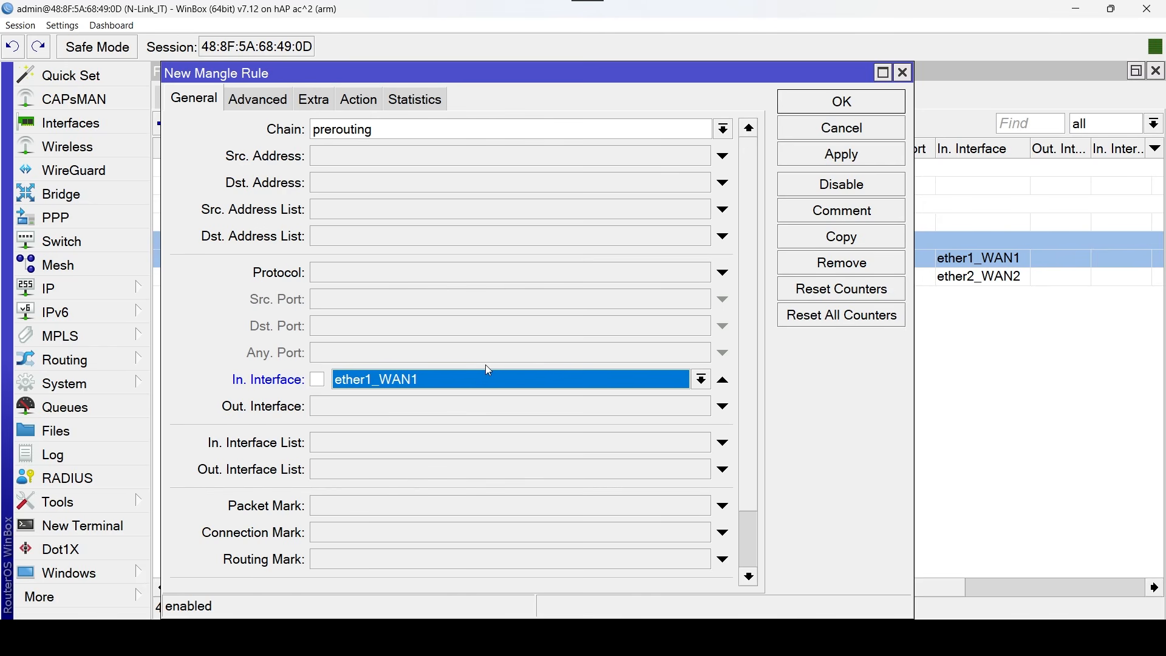
click(663, 538)
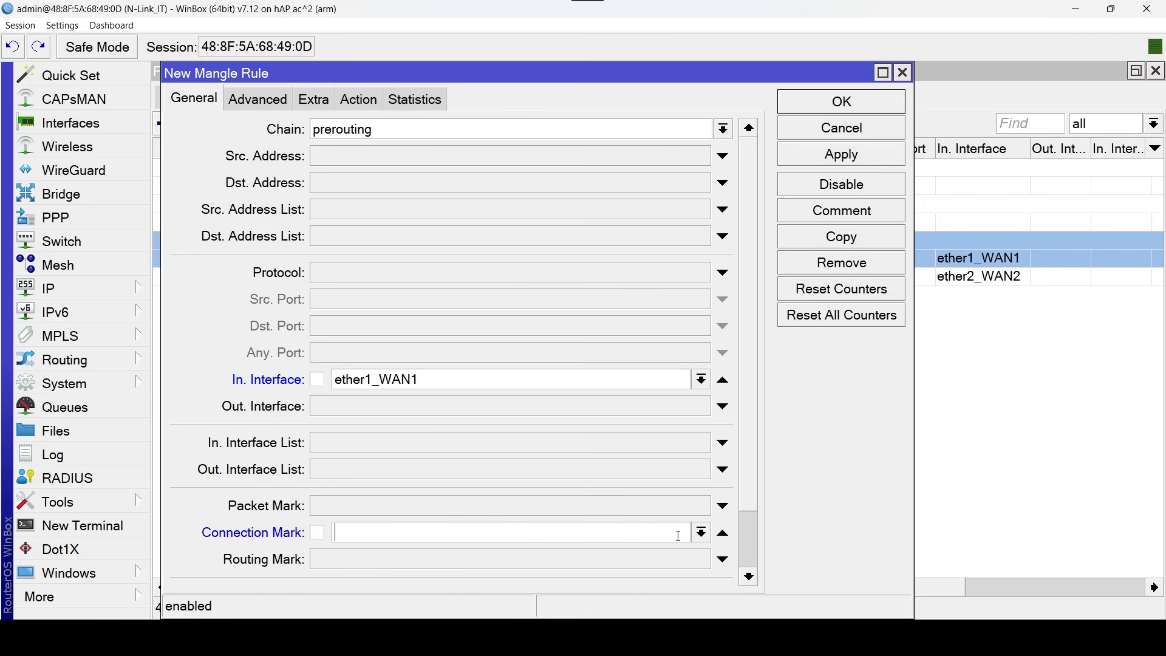
click(698, 535)
click(550, 581)
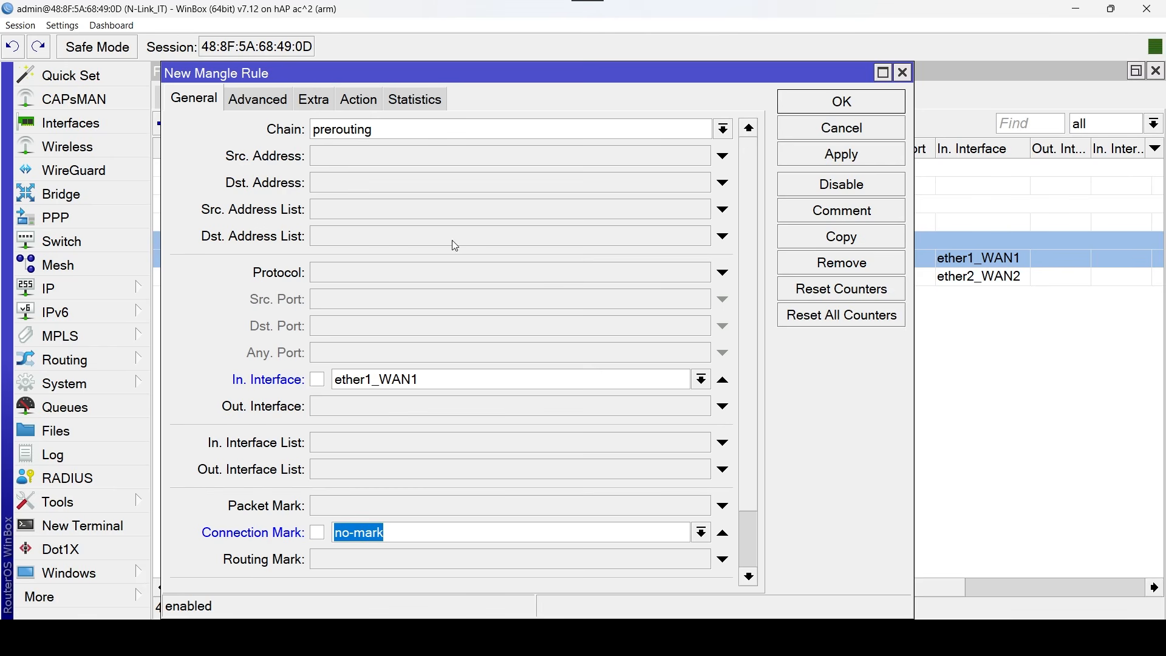
Set the new prerouting rule's action to mark connection with WAN1_Conn as the new connection mark.
click(358, 100)
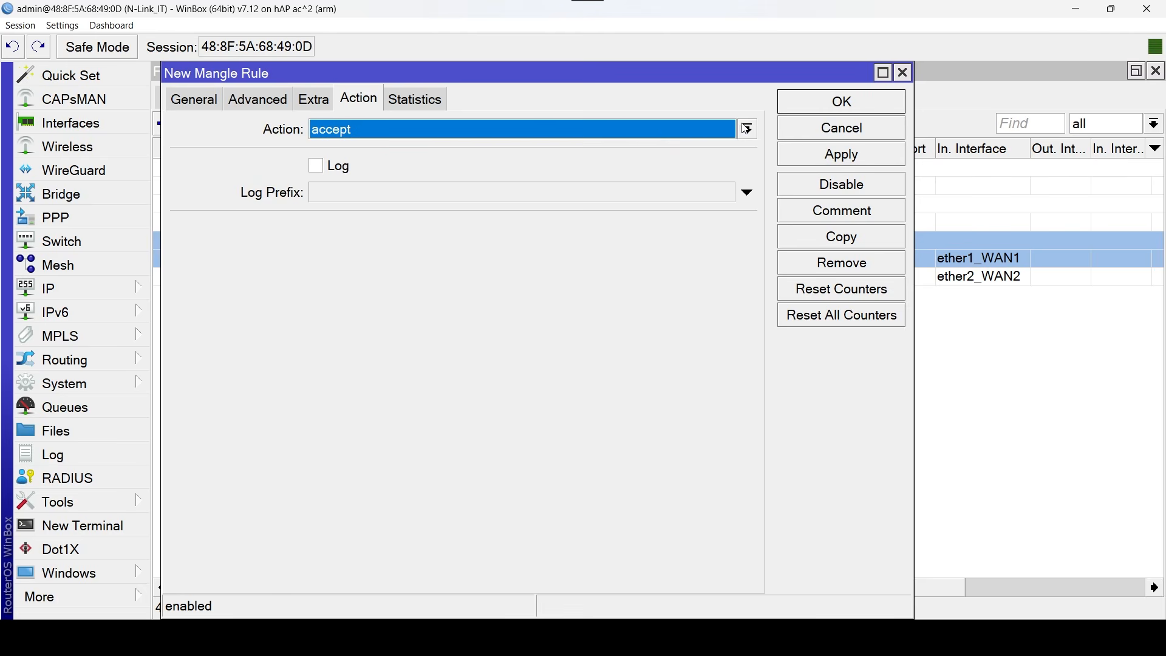
click(746, 128)
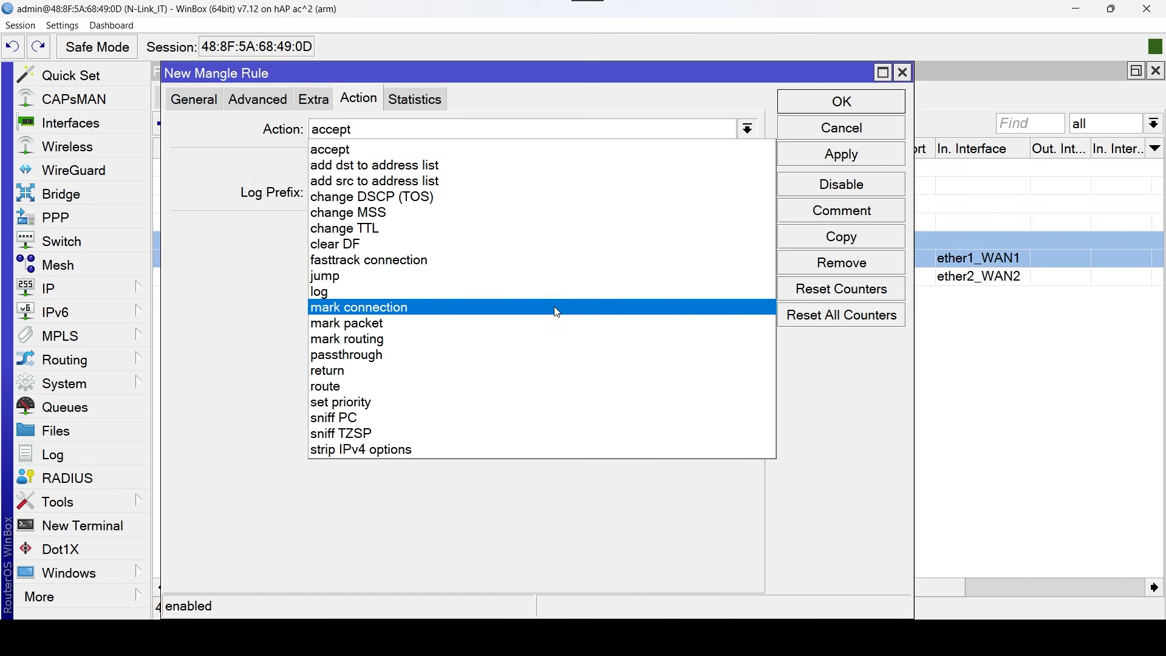
click(557, 308)
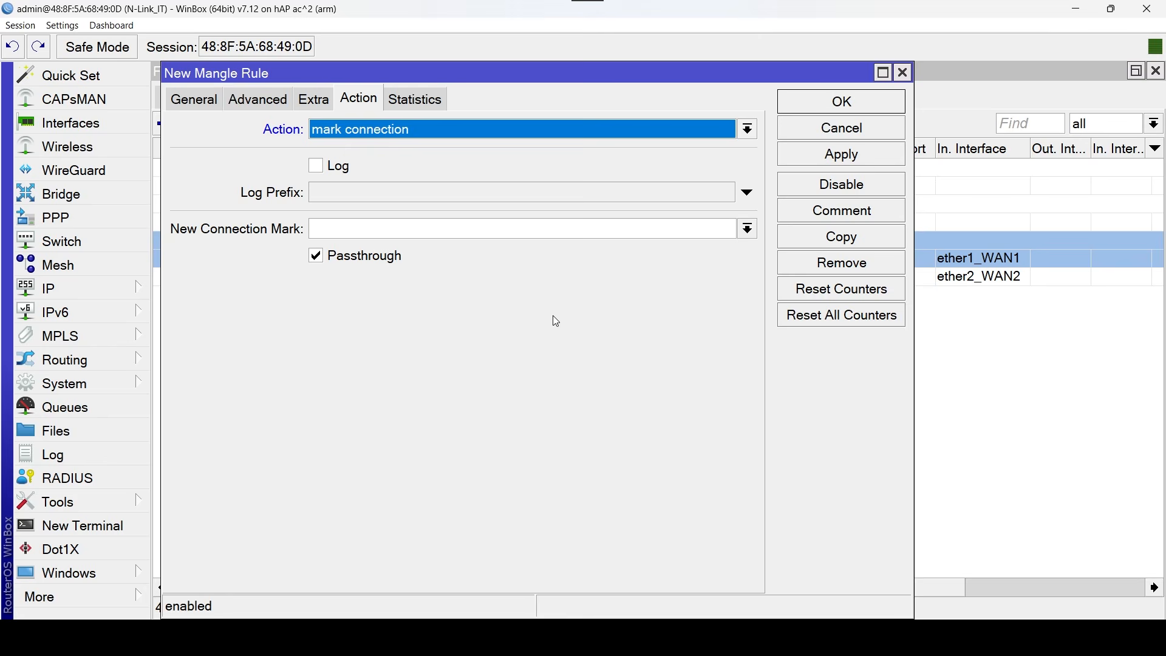
click(747, 229)
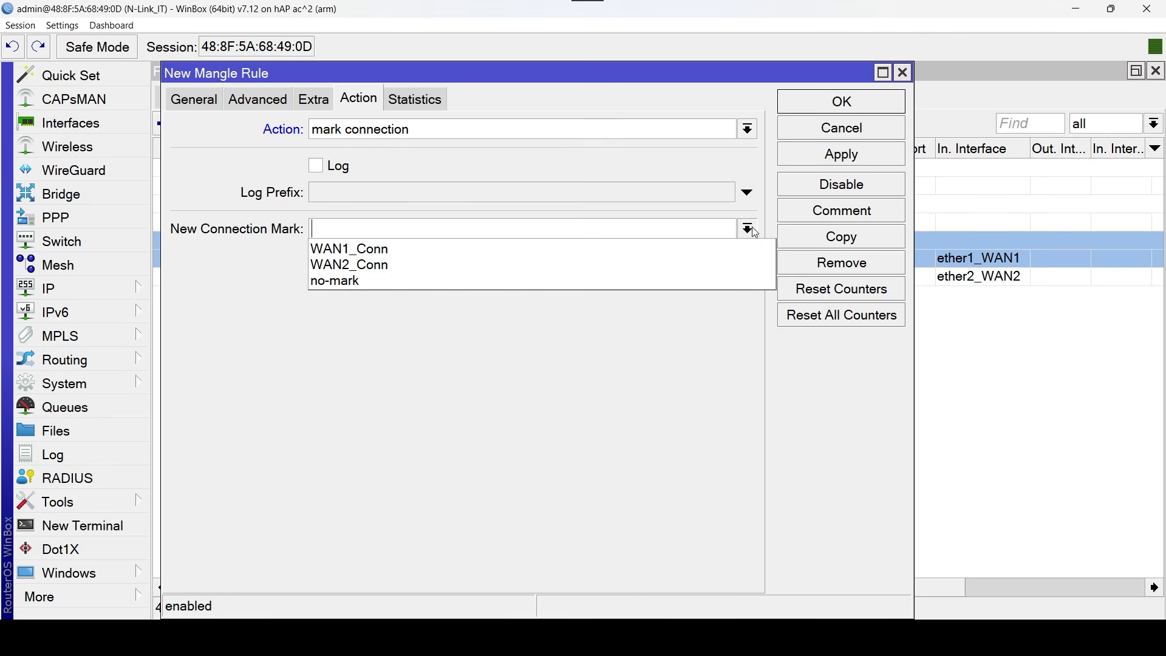
click(471, 249)
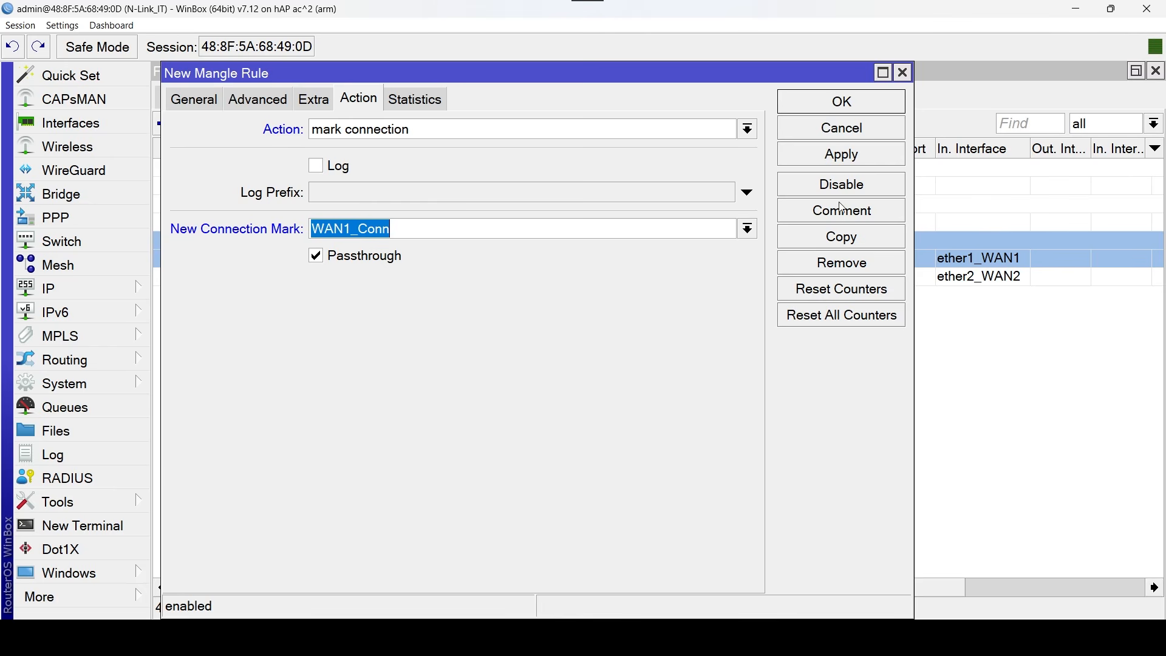
Comment the prerouting rule as "Marca de Conexiones para las WAN" and save it.
click(875, 217)
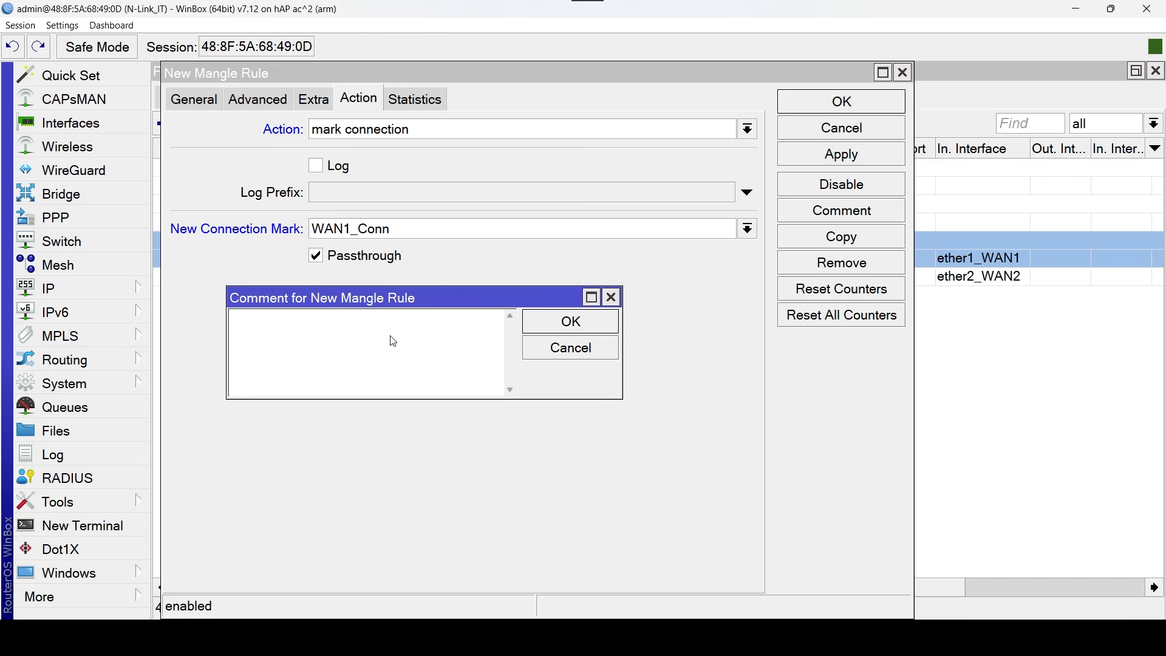
text(Marca)
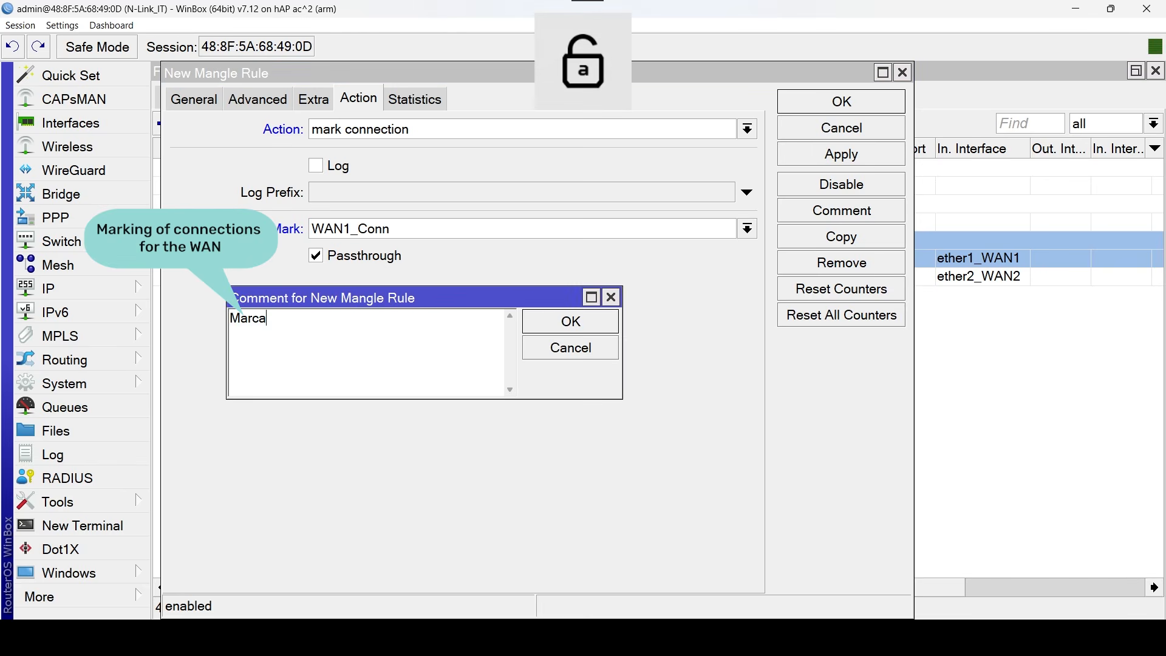
text( de Conexiones para las WAN)
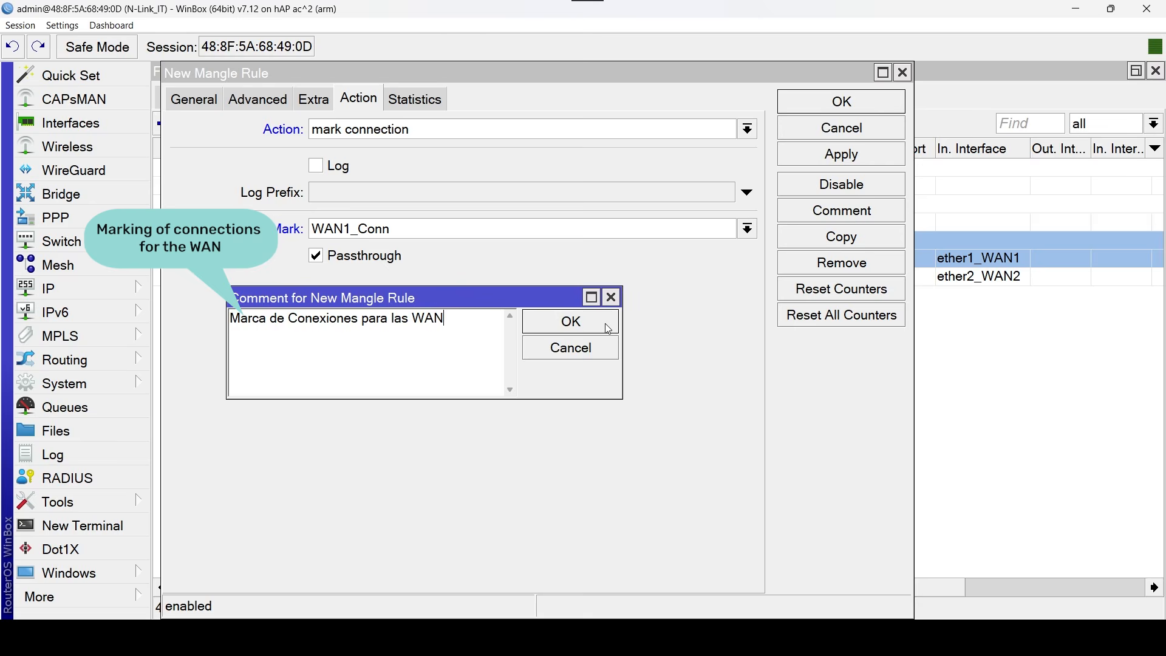
click(570, 321)
click(860, 103)
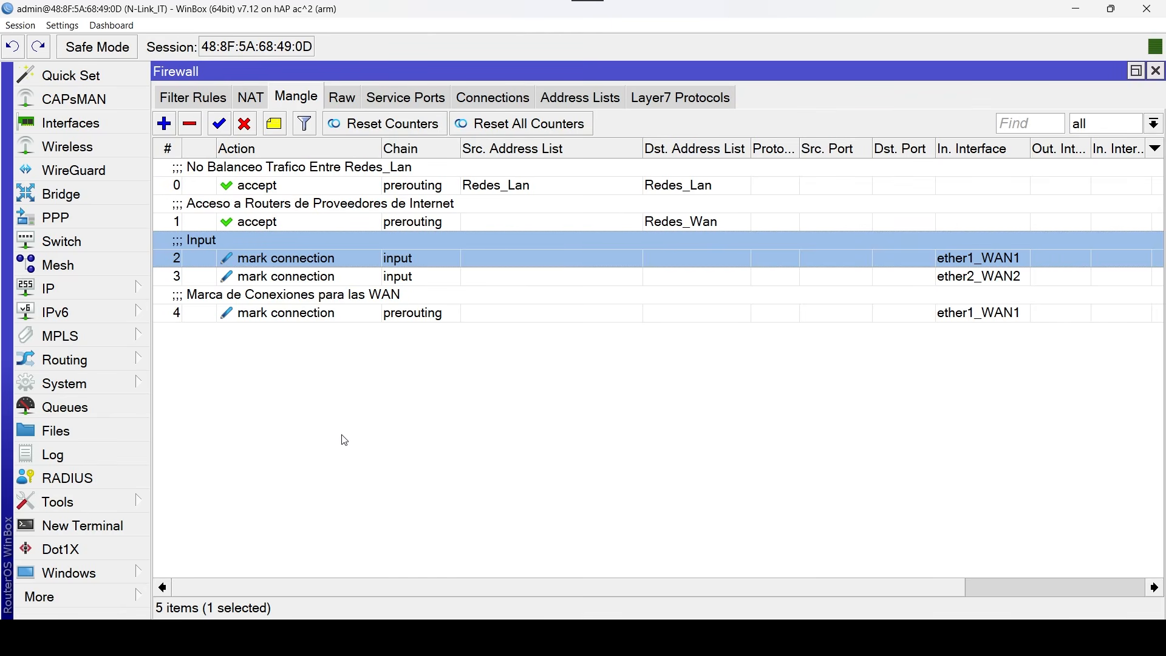
Duplicate the ether1_WAN1 prerouting mangle rule and set the copy's in interface to ether2_WAN2.
click(274, 310)
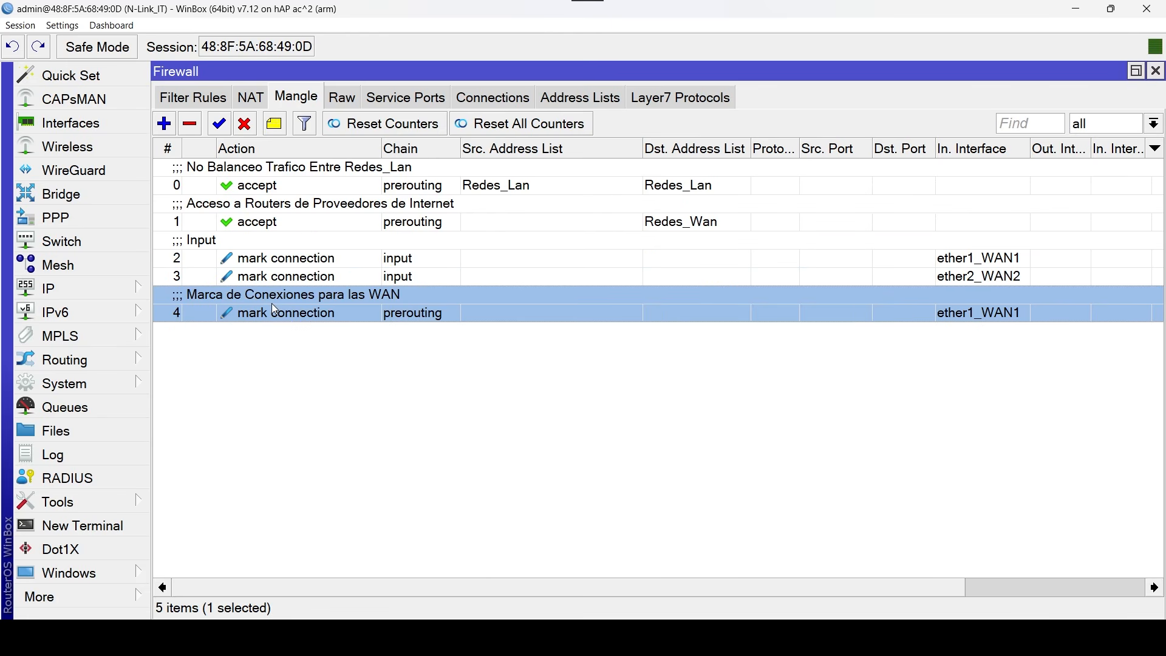
double_click(272, 304)
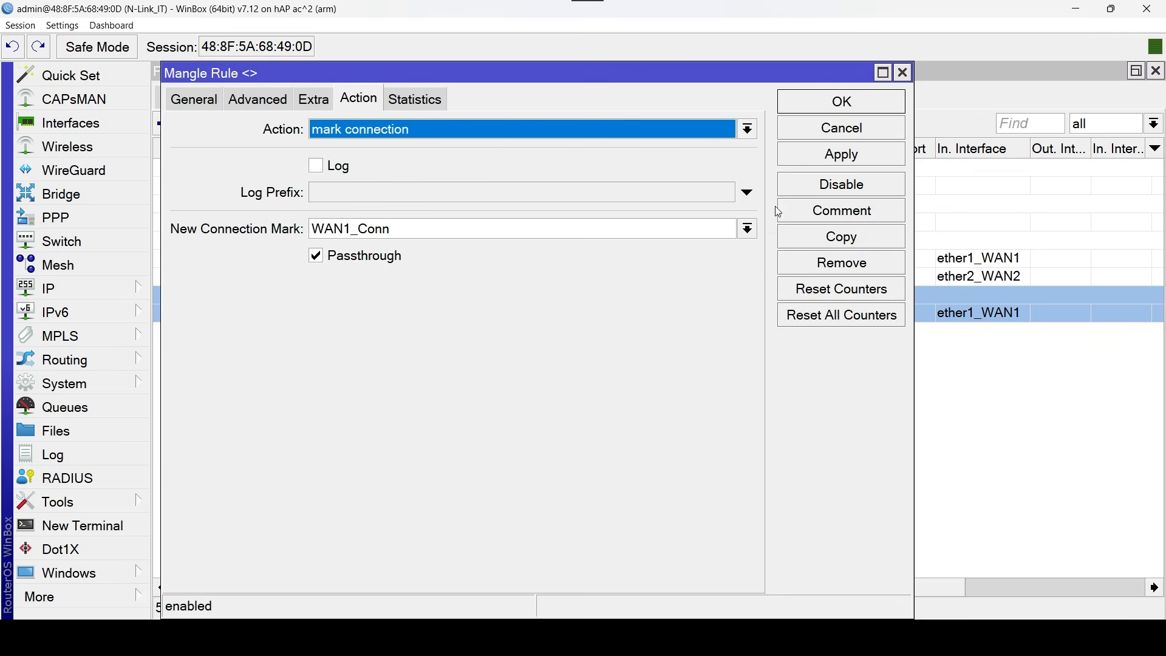
click(811, 239)
click(222, 102)
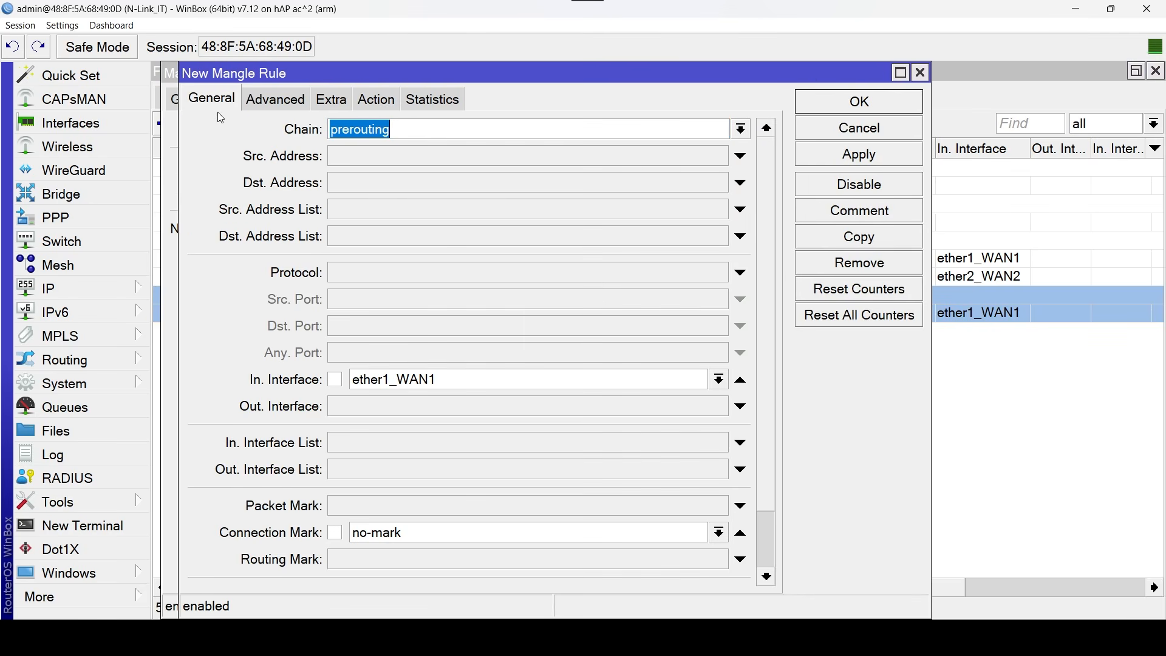
click(718, 379)
click(429, 498)
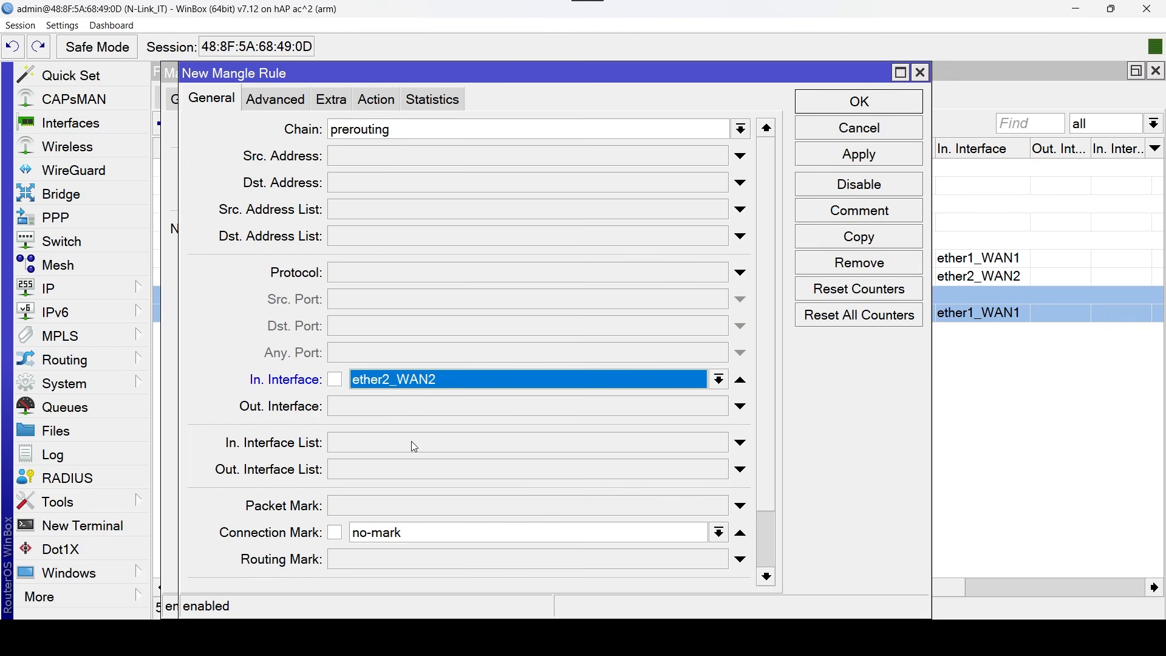
Change the copied prerouting rule's new connection mark to WAN2_Conn.
click(377, 100)
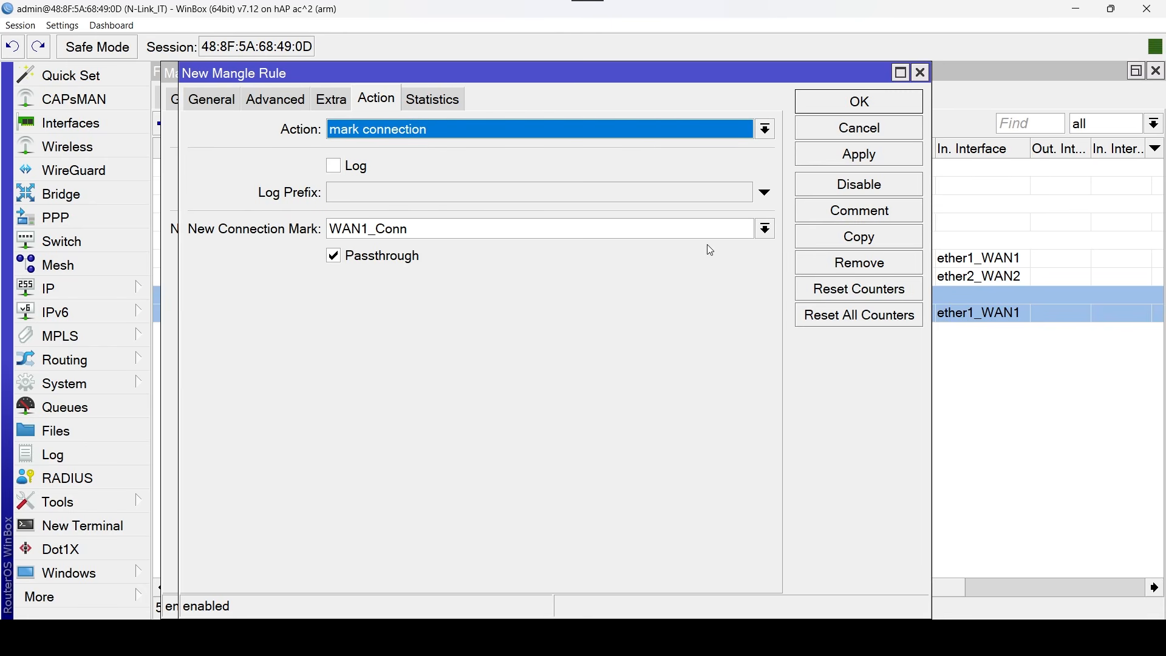
click(765, 228)
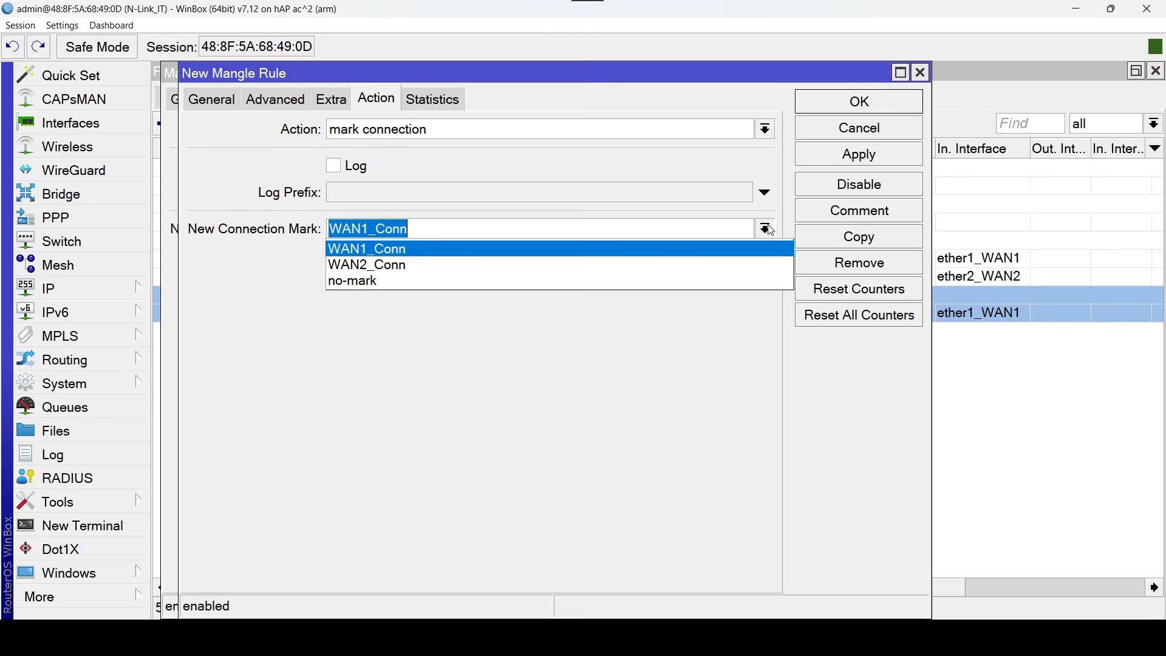
click(447, 262)
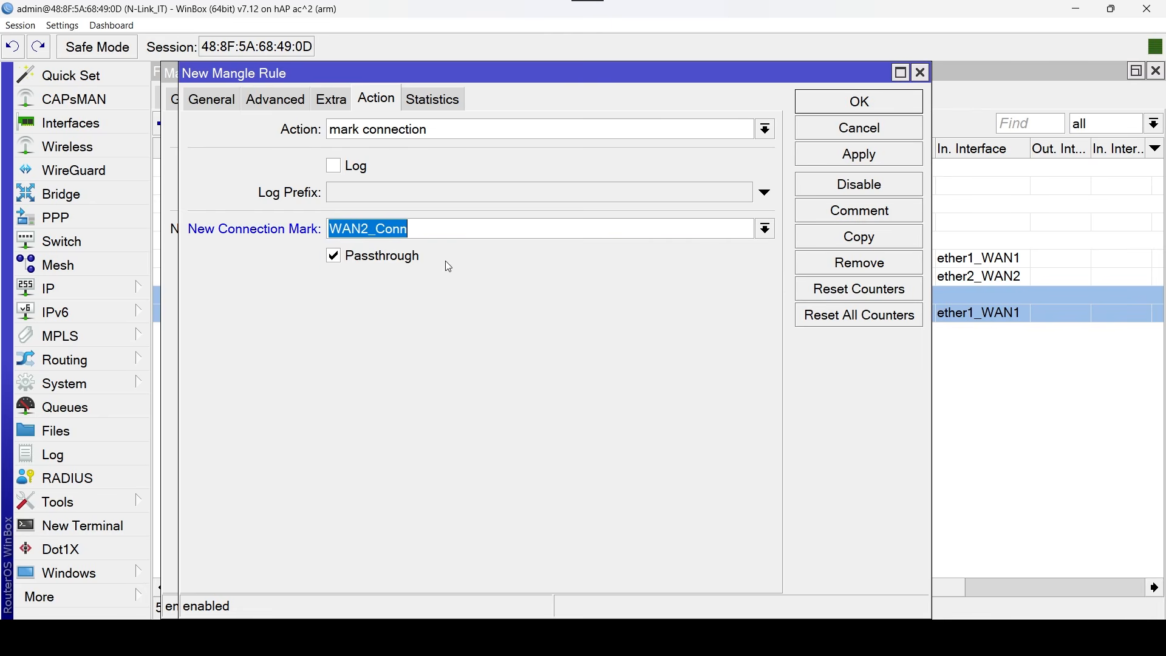
Clear the copied prerouting rule's comment, save the copy and close the original rule.
click(889, 215)
key(BackSpace)
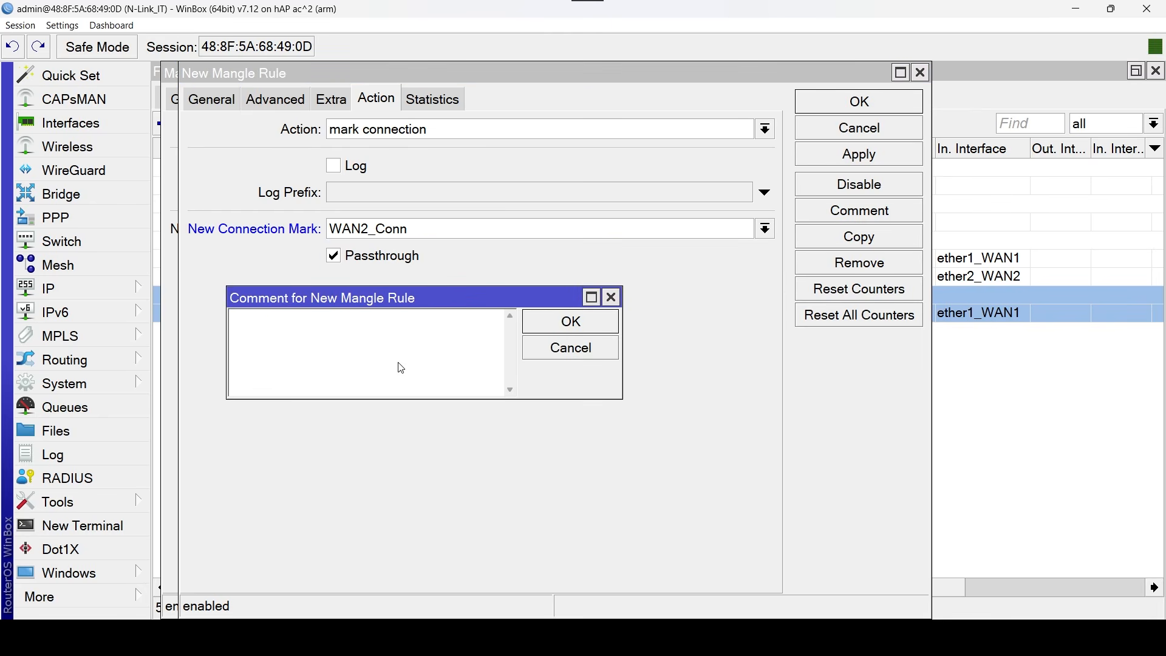
click(582, 325)
click(825, 106)
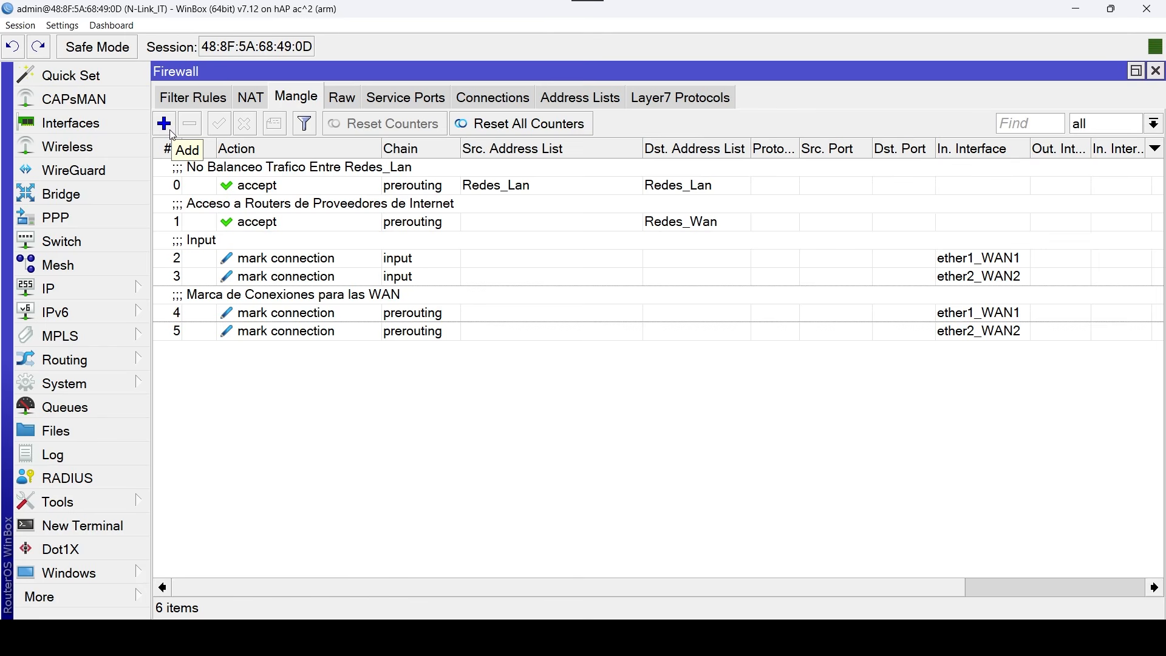
Start a new mangle rule on the output chain with WAN1_Conn as the connection mark.
click(173, 135)
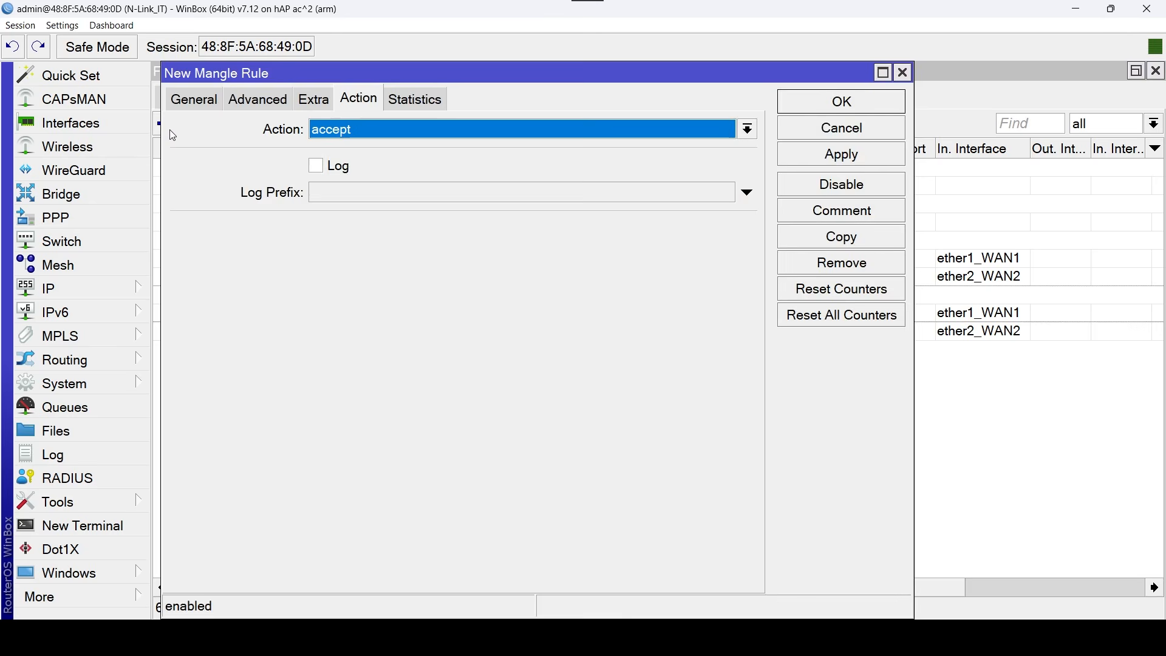
click(202, 104)
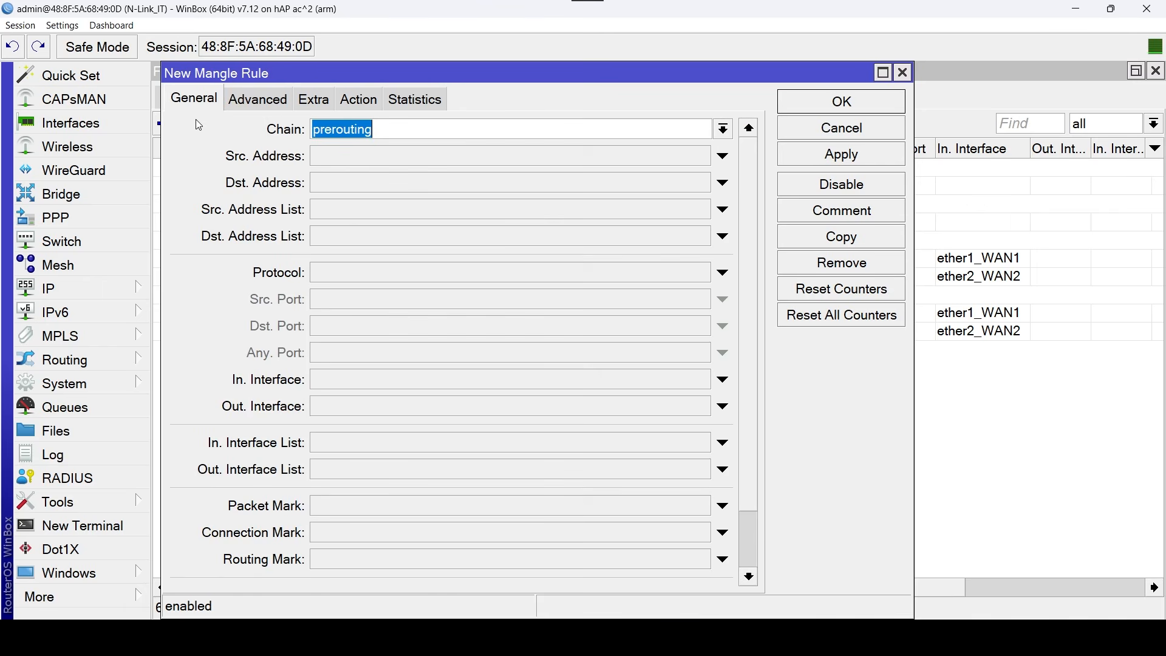
click(723, 131)
click(442, 181)
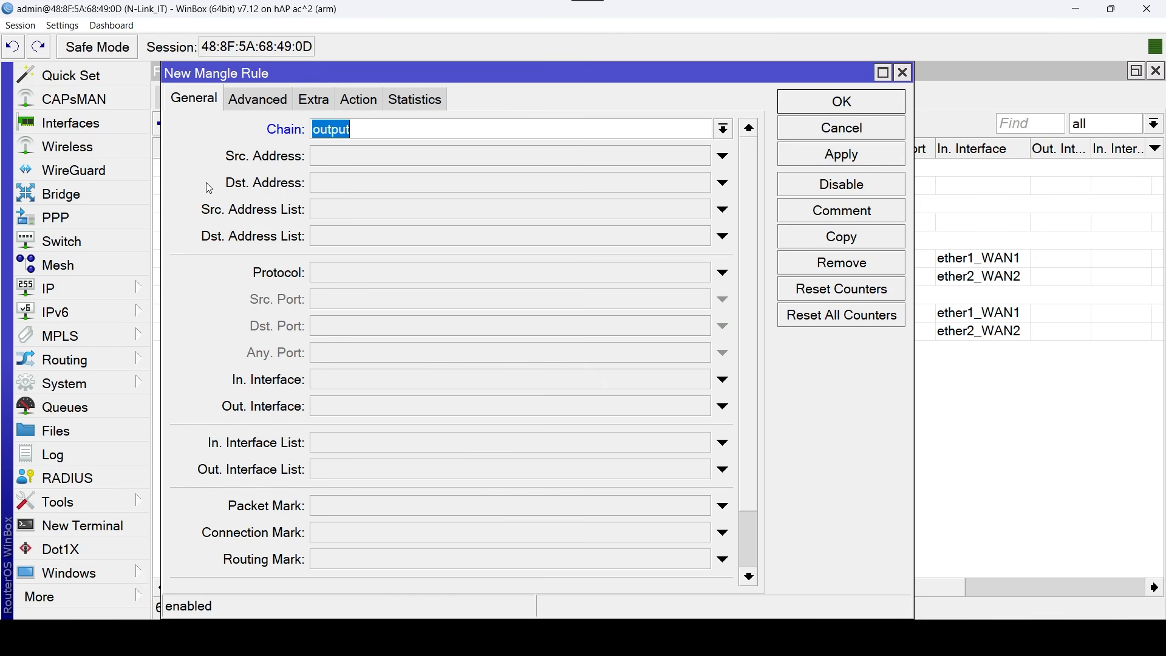
click(677, 532)
click(705, 533)
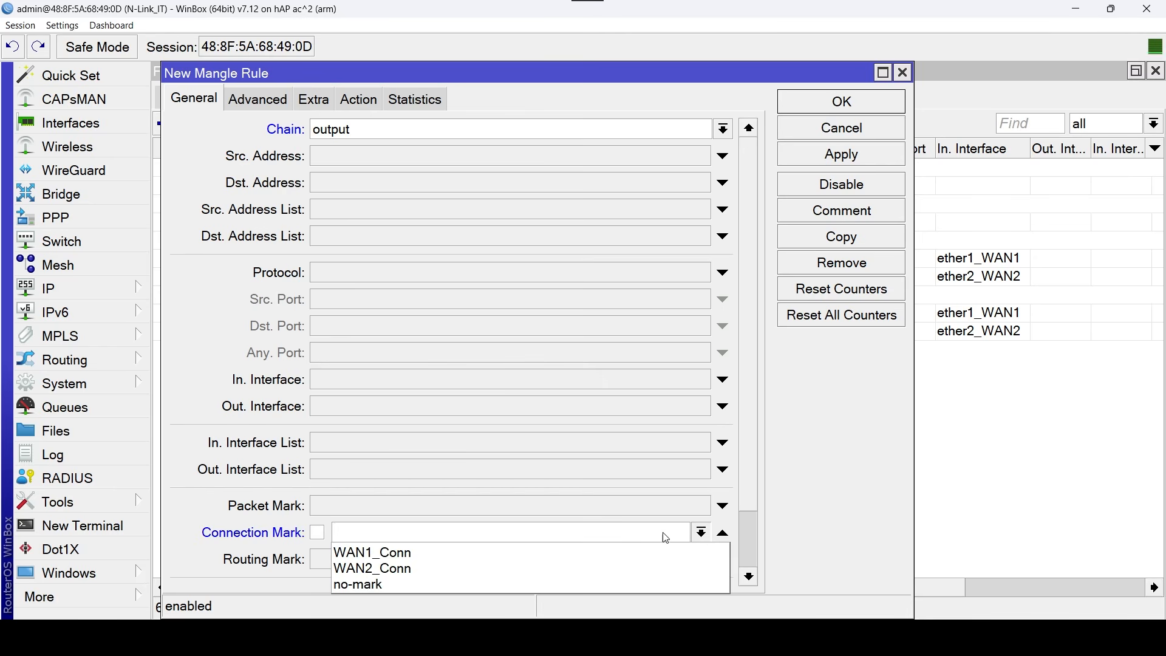
click(621, 553)
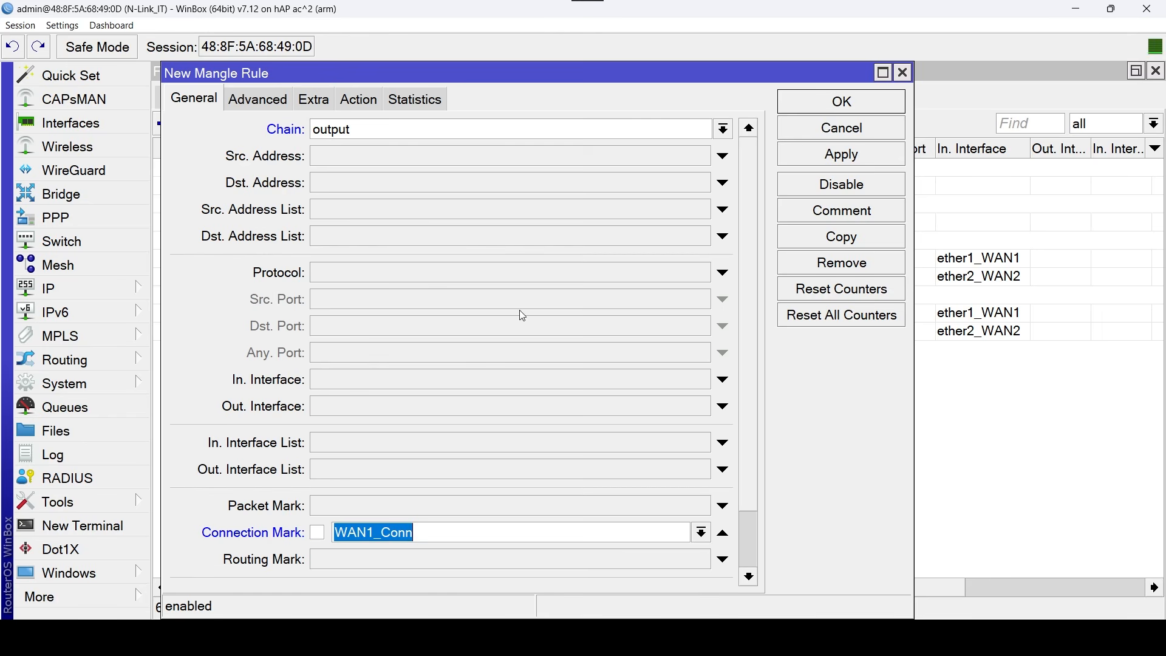
Set the output rule's action to mark routing with new routing mark to_WAN1 and passthrough disabled.
click(362, 103)
click(745, 129)
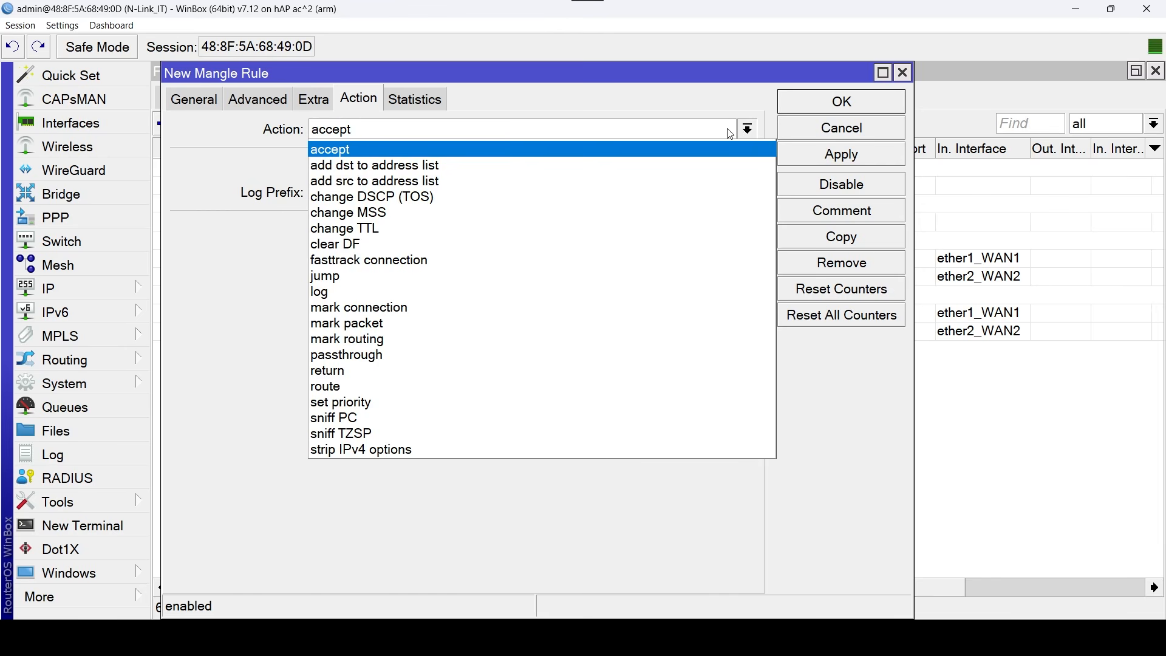
click(430, 342)
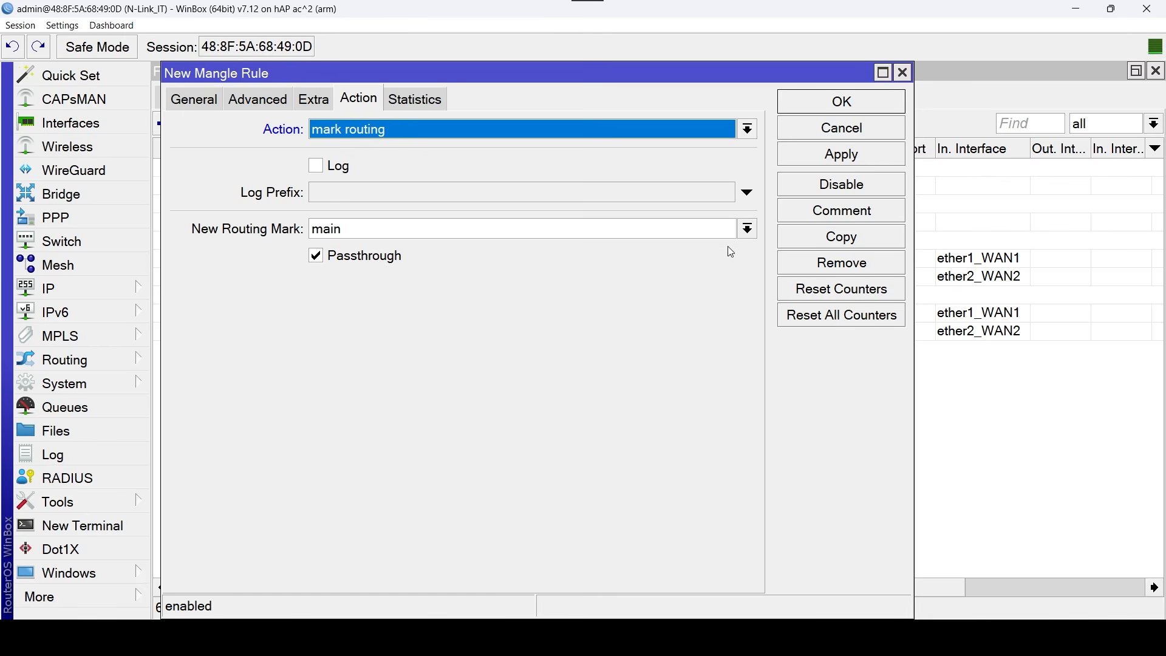
click(751, 230)
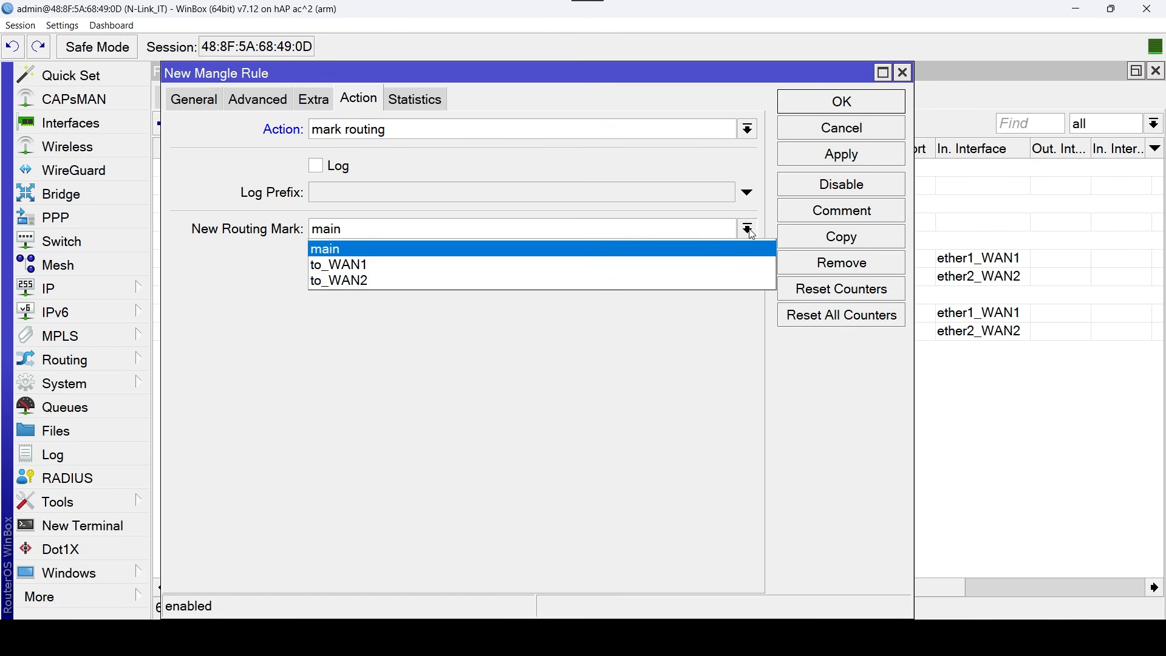
click(449, 266)
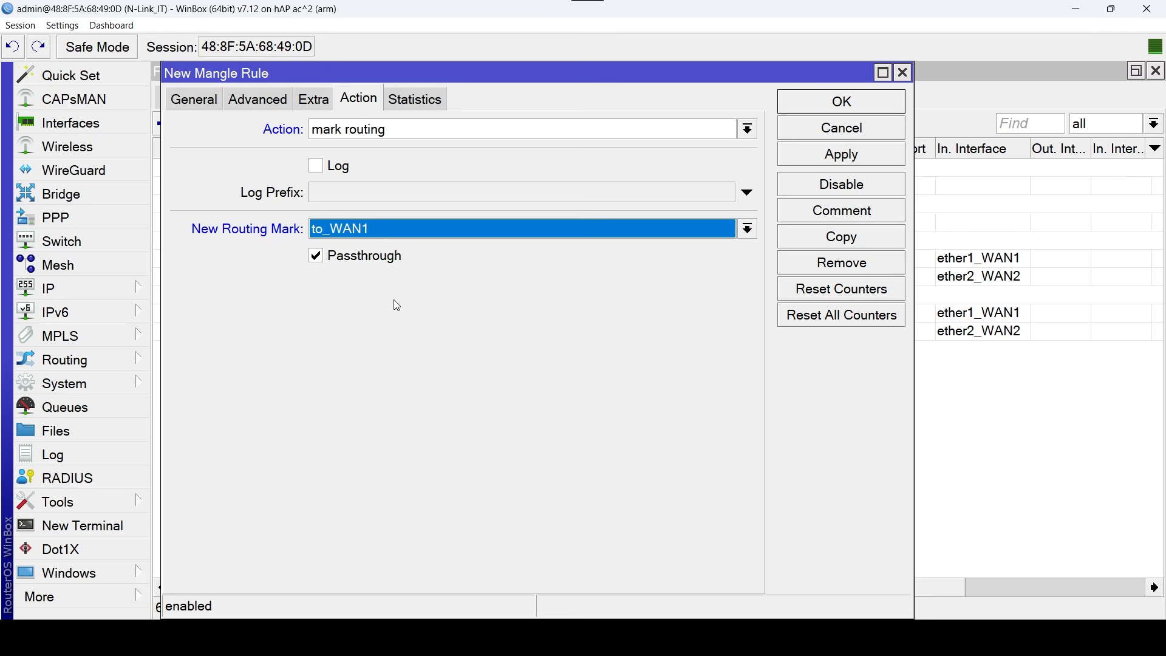
click(317, 260)
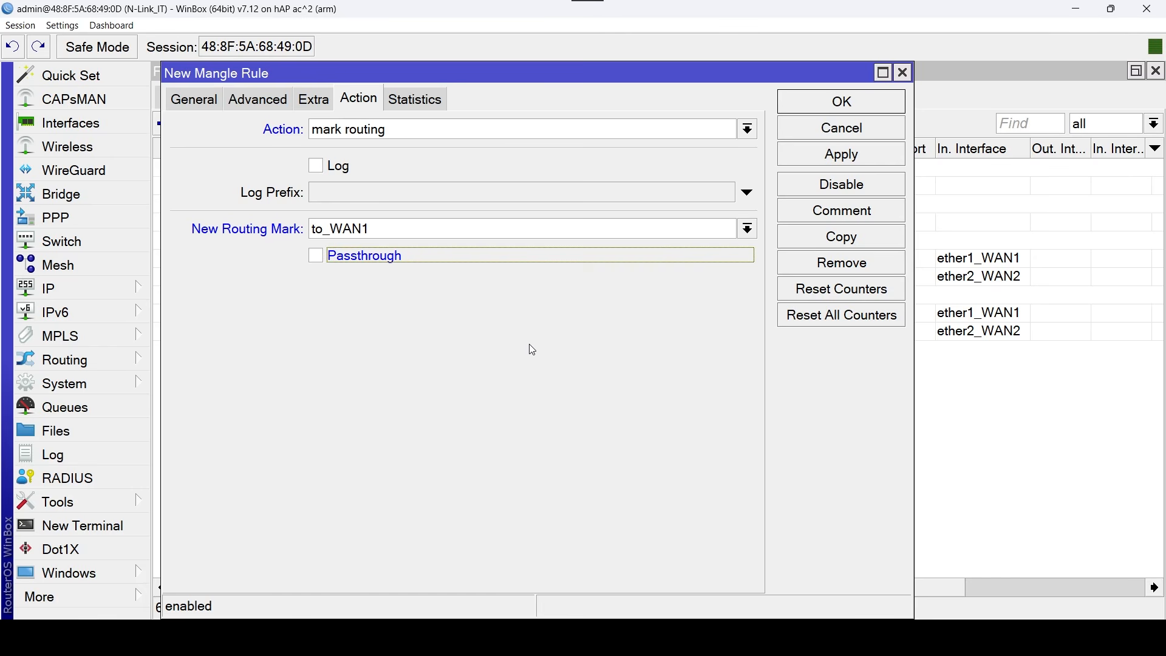
Comment the output rule as "Output" and save it.
click(881, 211)
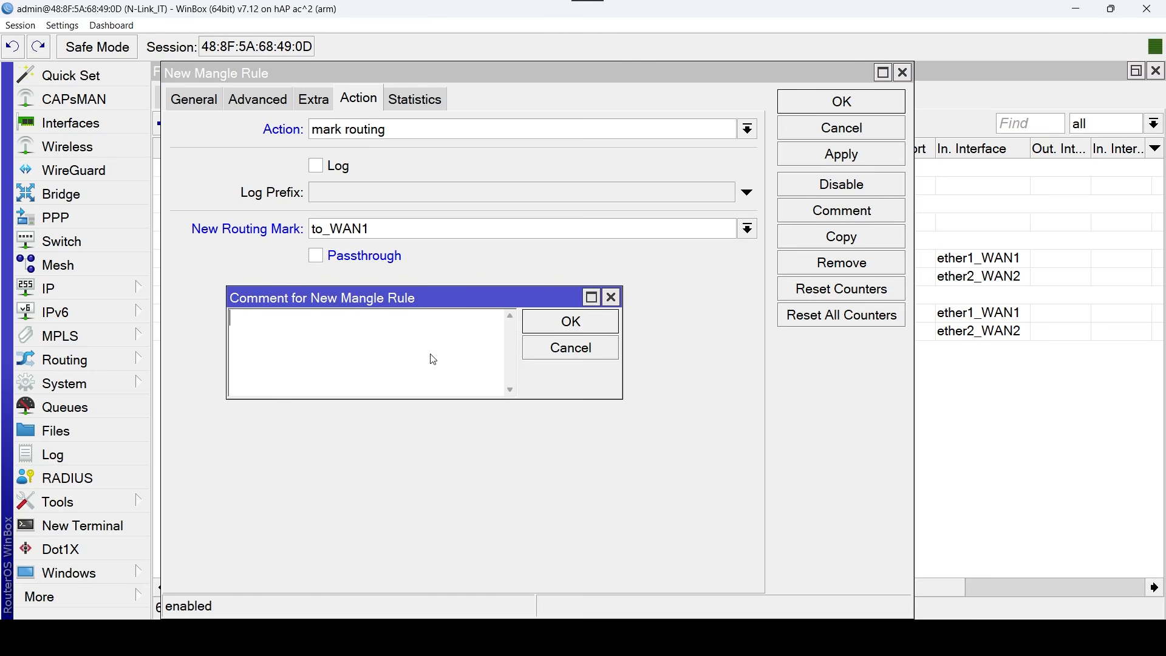
text(O)
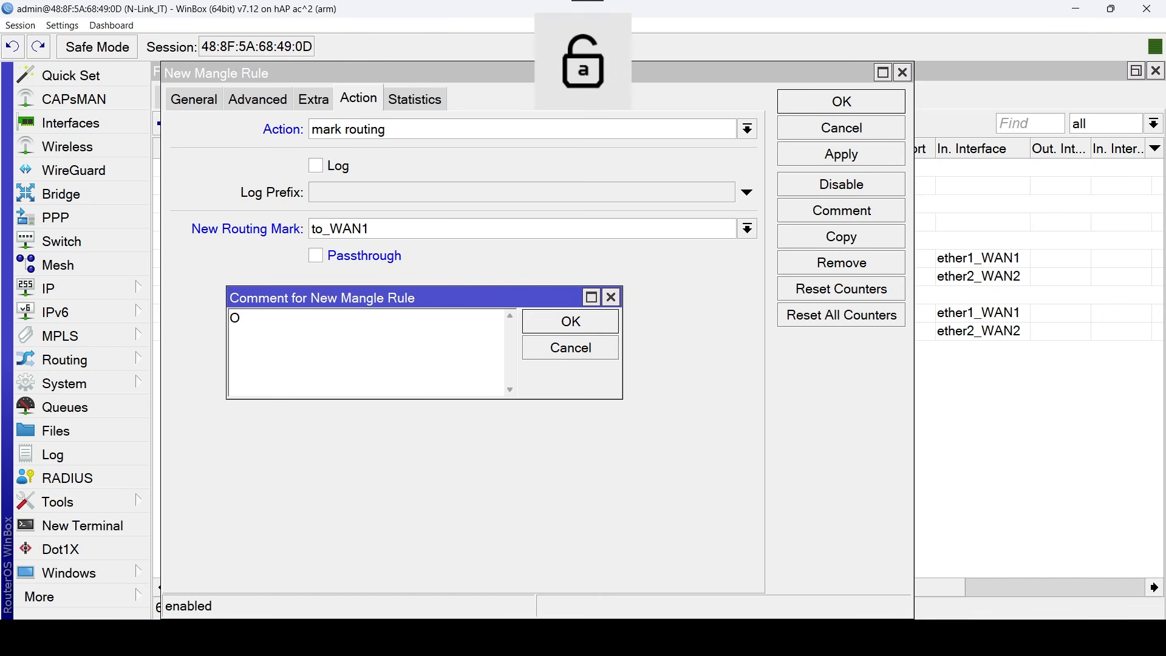
text(utput)
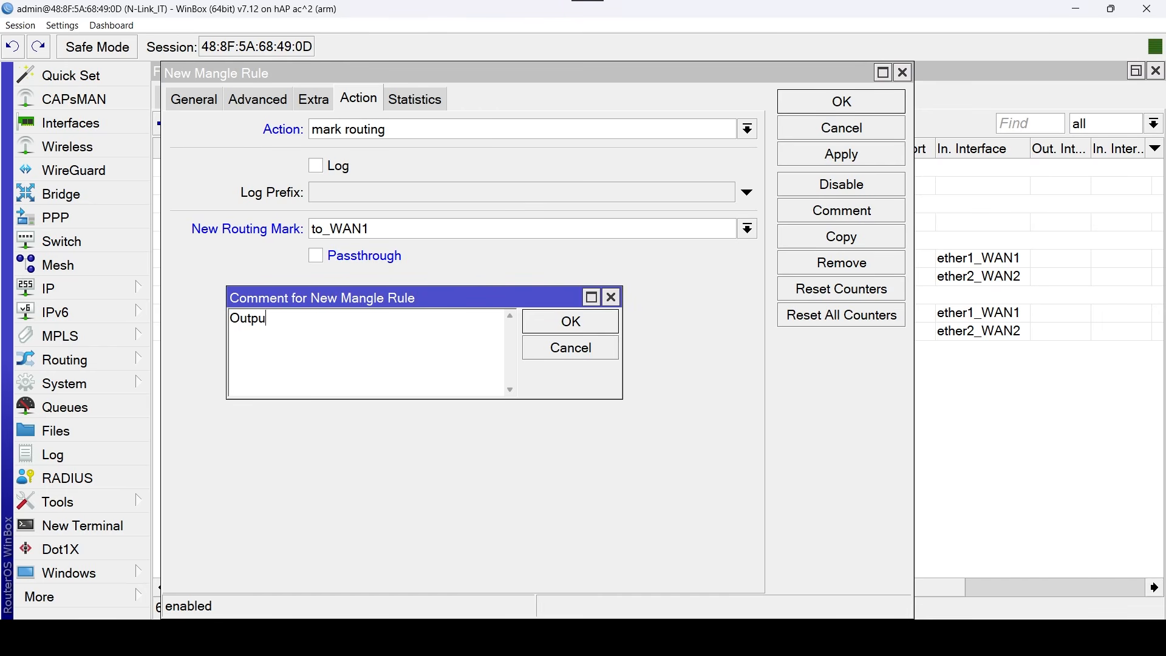
click(613, 326)
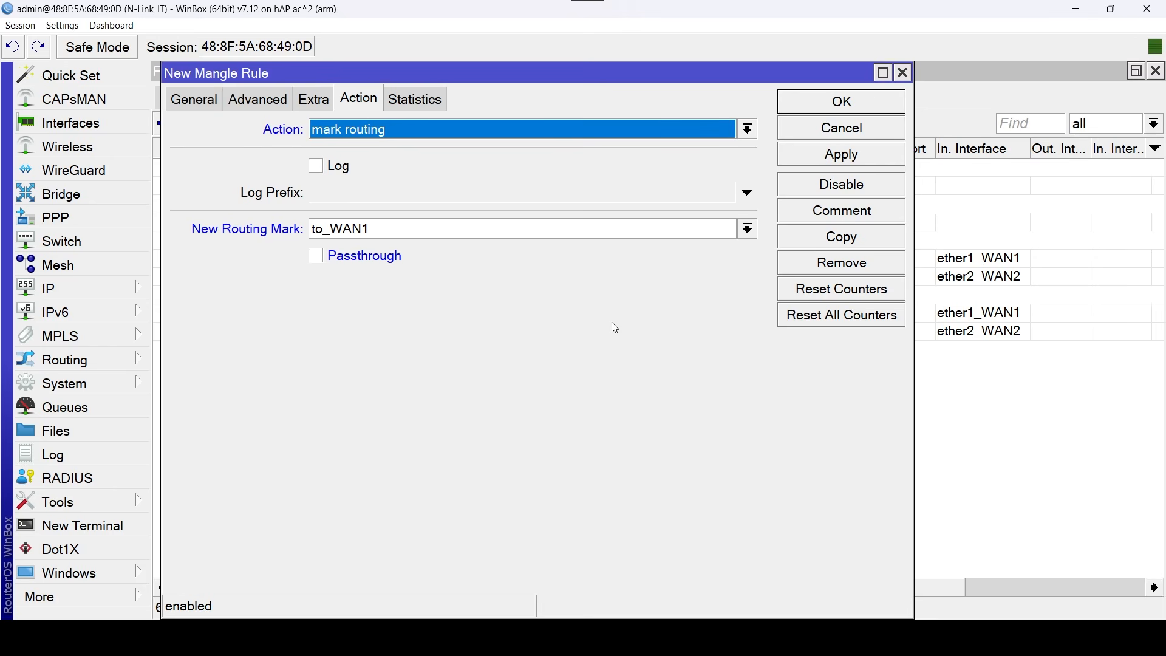
click(871, 102)
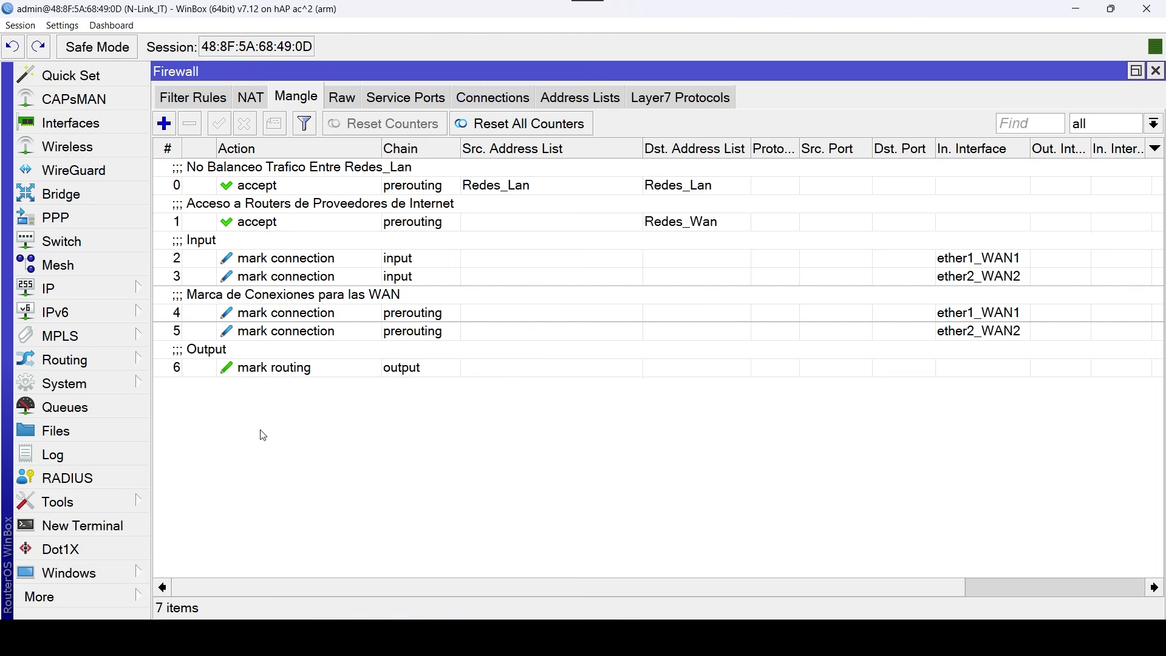
Duplicate the output mark-routing mangle rule and set the copy's connection mark to WAN2_Conn.
click(255, 363)
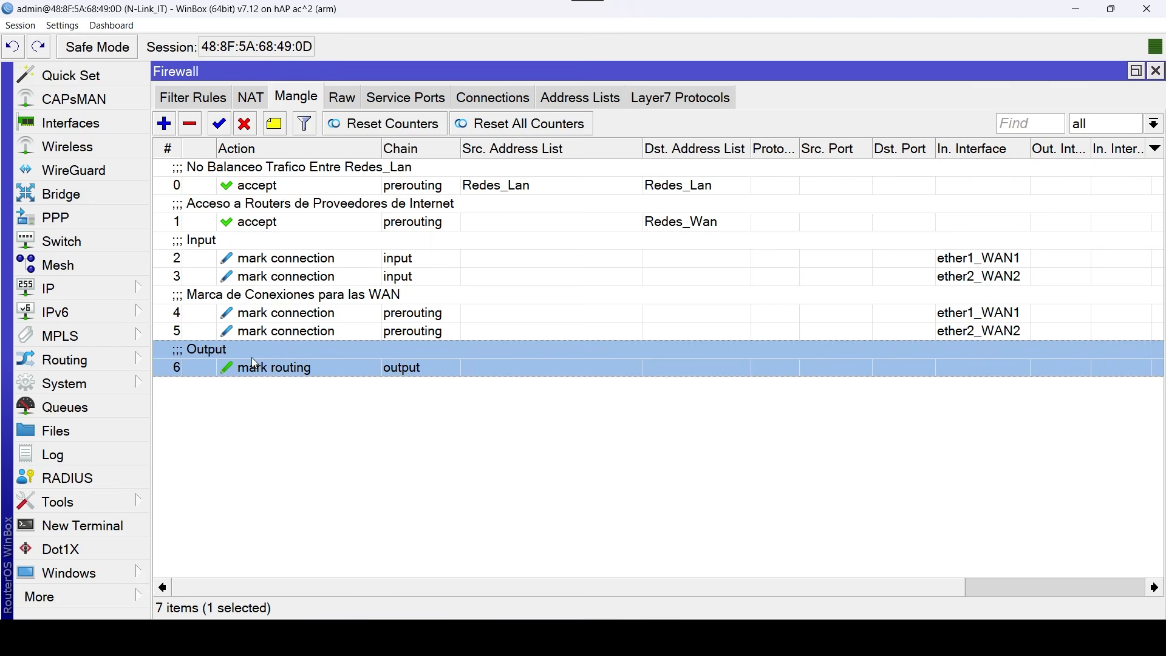
double_click(334, 362)
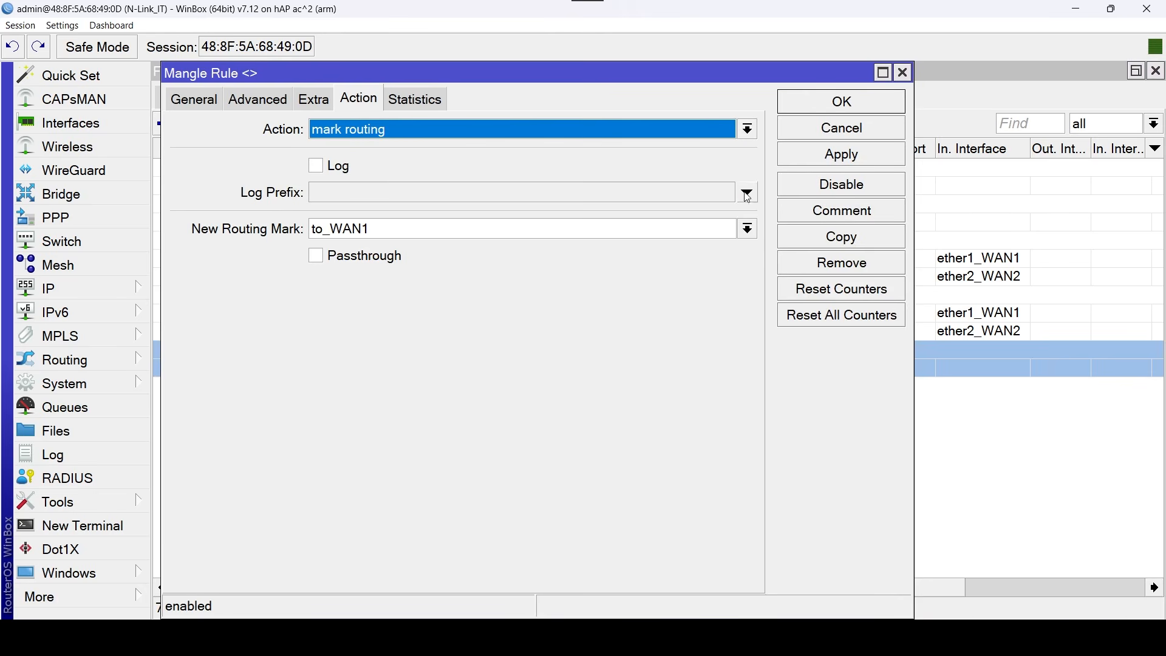
click(877, 240)
click(226, 103)
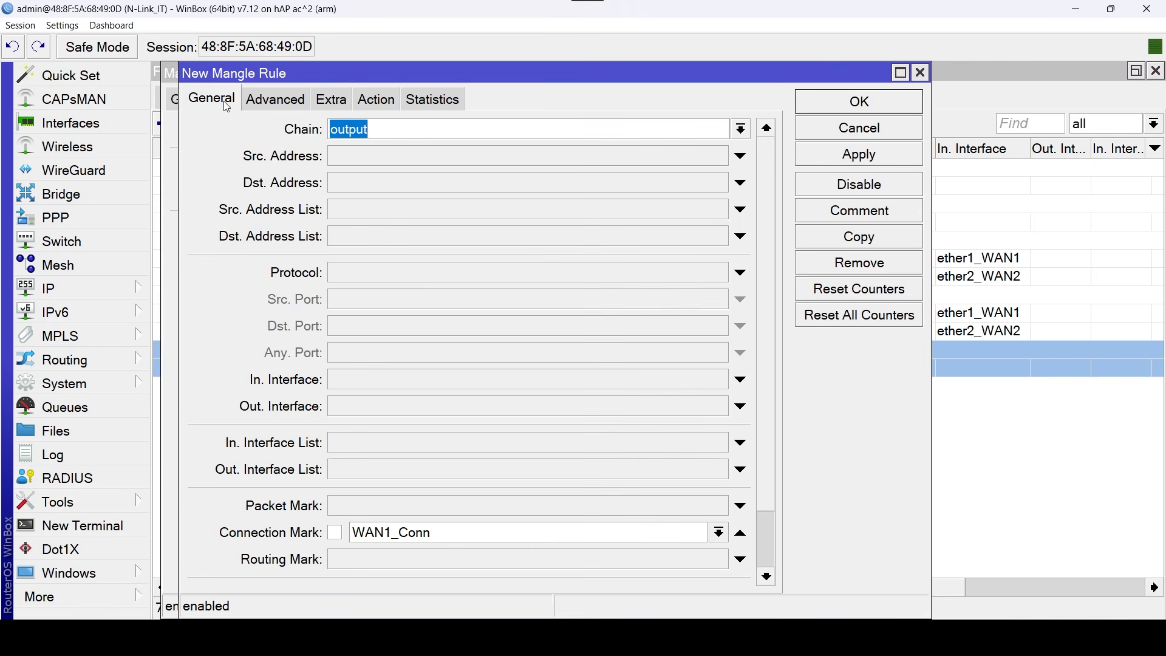
click(721, 533)
click(557, 567)
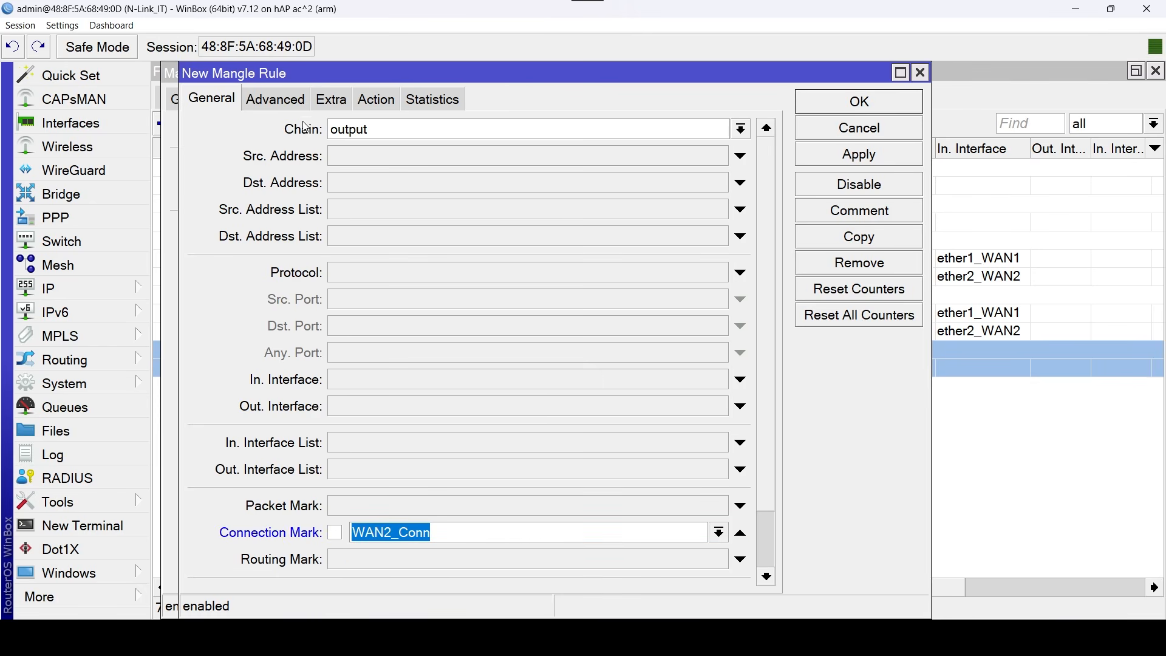
Set the copied output rule's new routing mark to to_WAN2.
click(376, 100)
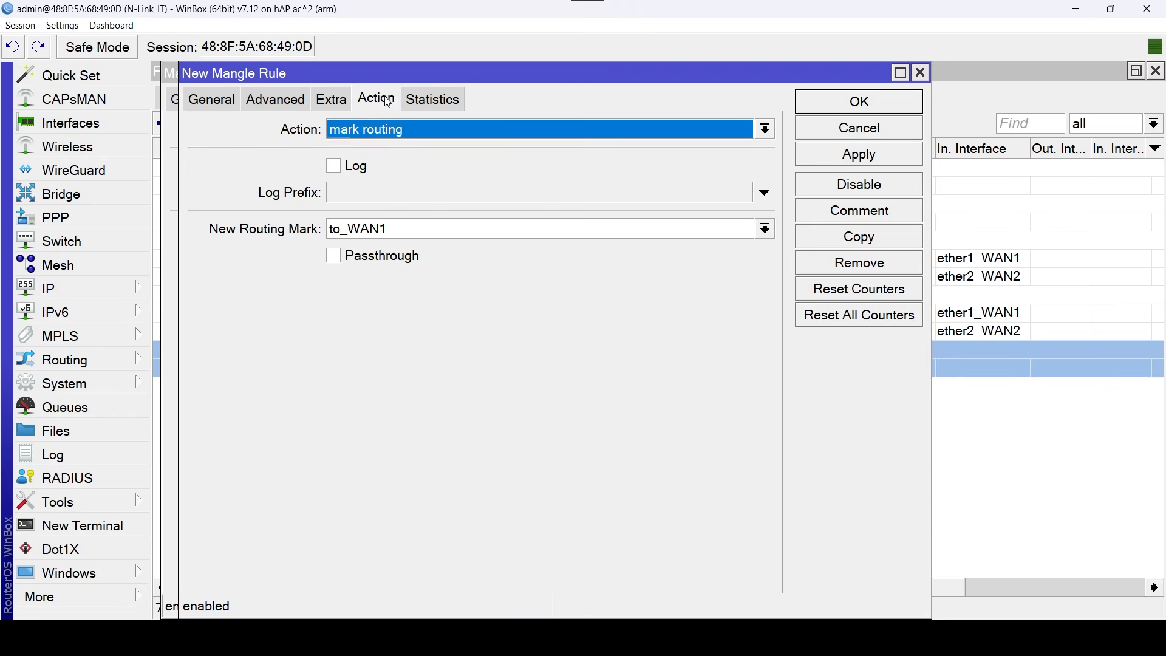
click(765, 231)
click(413, 281)
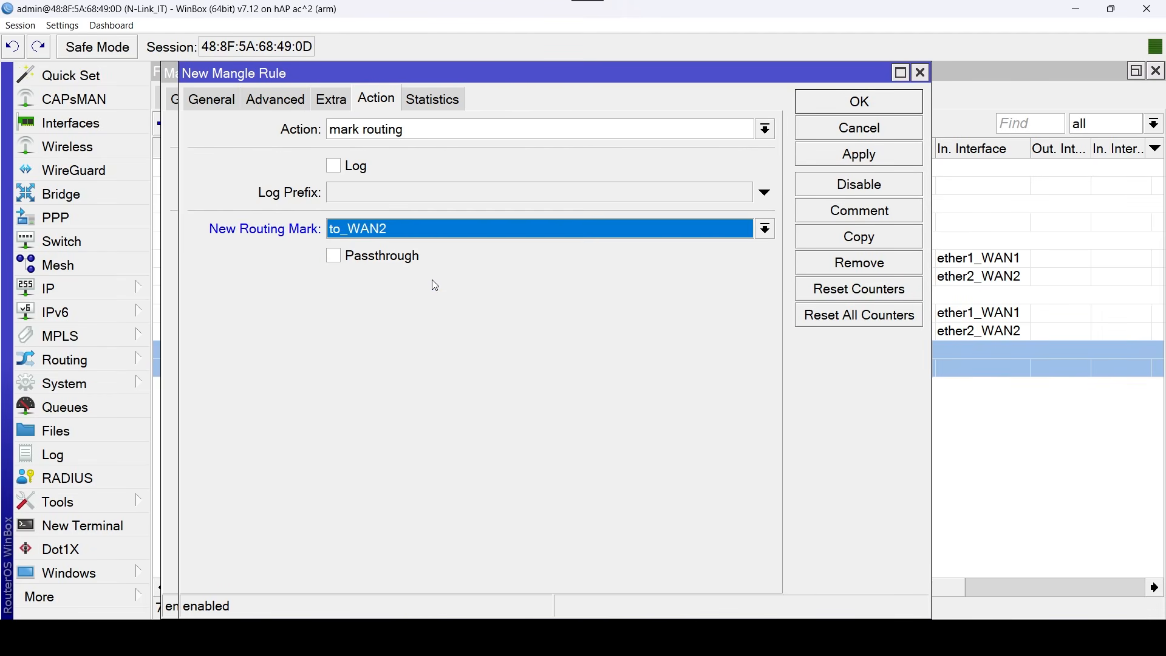
Clear the copied output rule's comment, save the copy and close the original output rule.
click(894, 208)
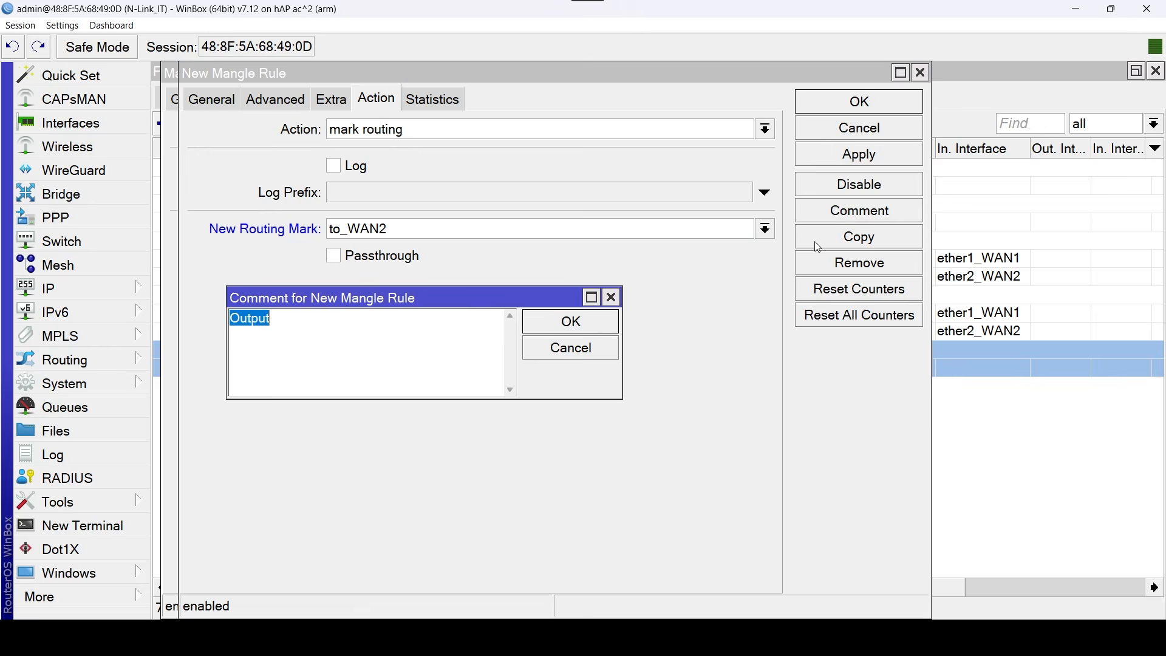
key(BackSpace)
click(595, 324)
click(904, 103)
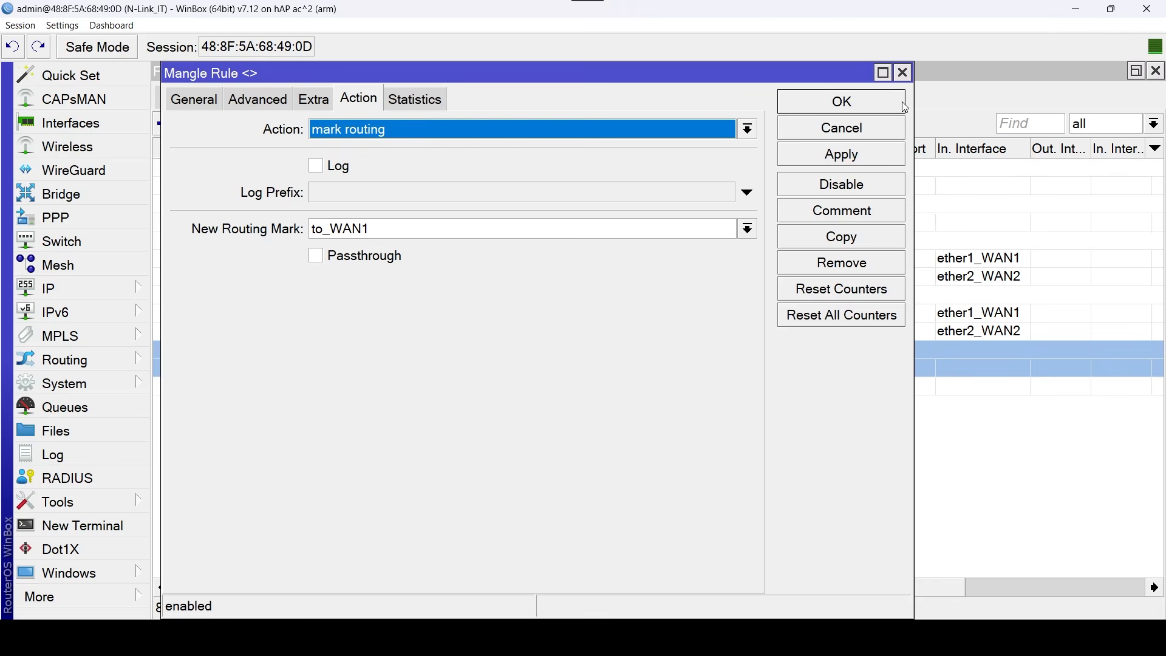
click(901, 101)
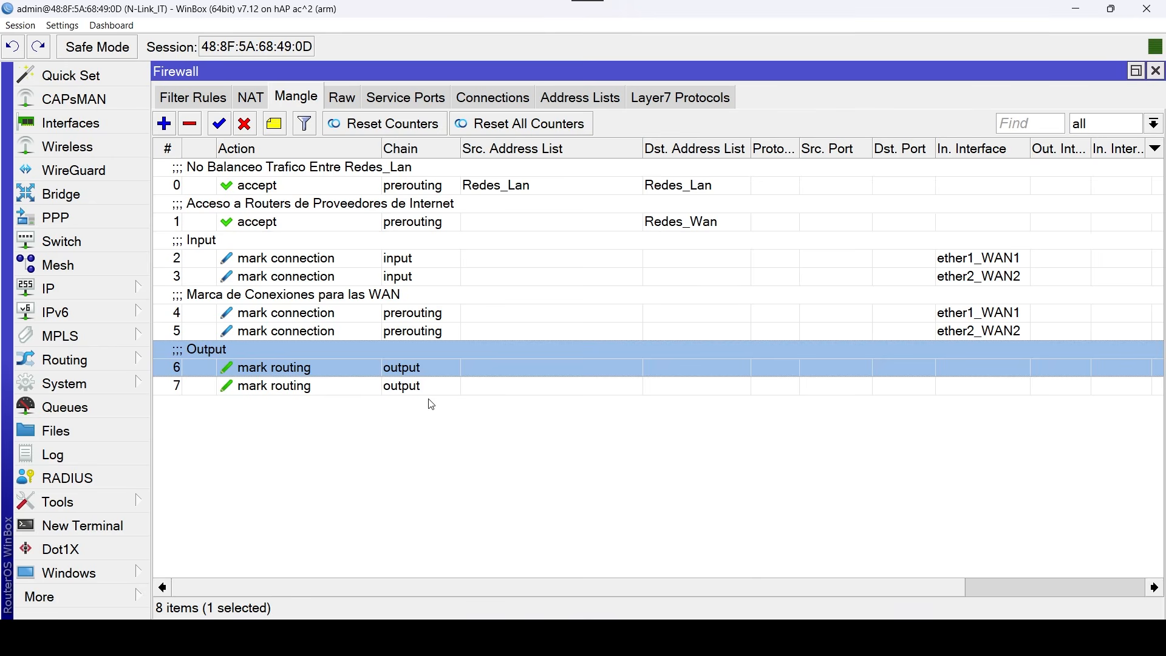
Add a prerouting mangle rule with LAN as the in interface and no-mark as the connection mark.
click(164, 124)
click(203, 102)
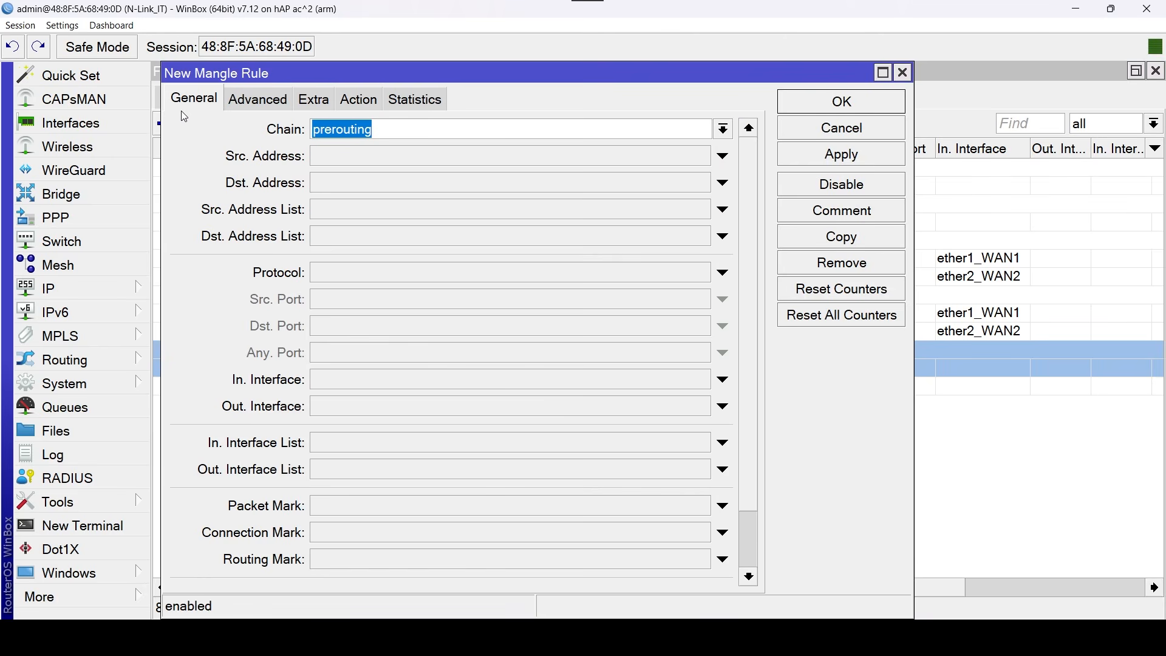
click(701, 384)
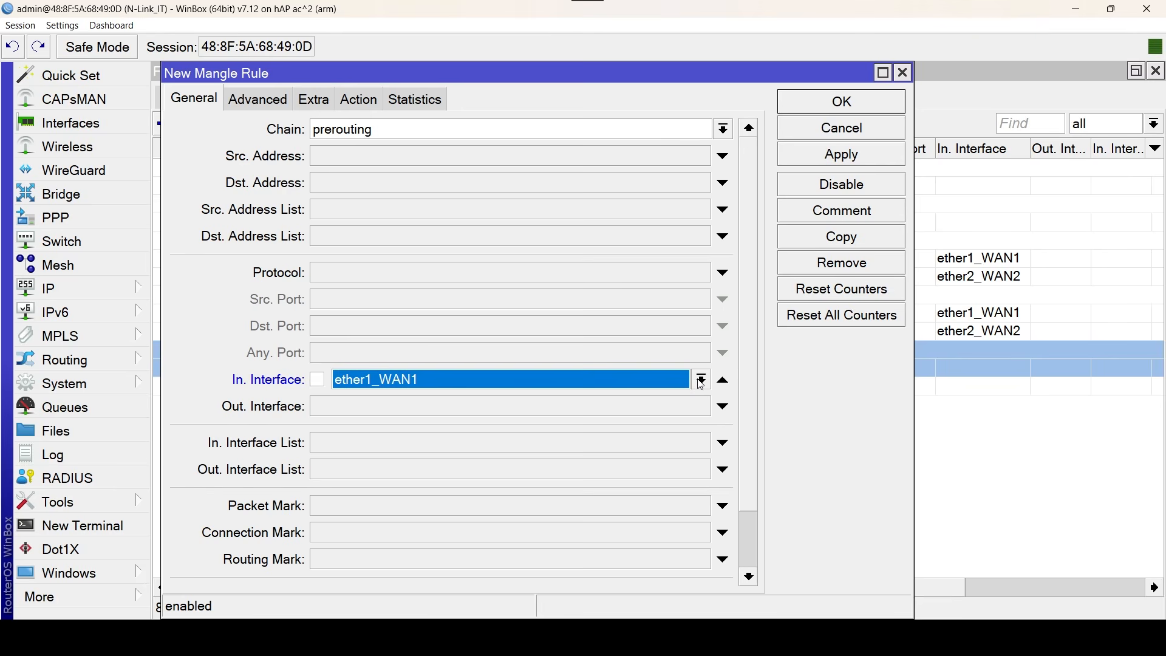
click(701, 383)
click(406, 398)
click(693, 532)
click(703, 532)
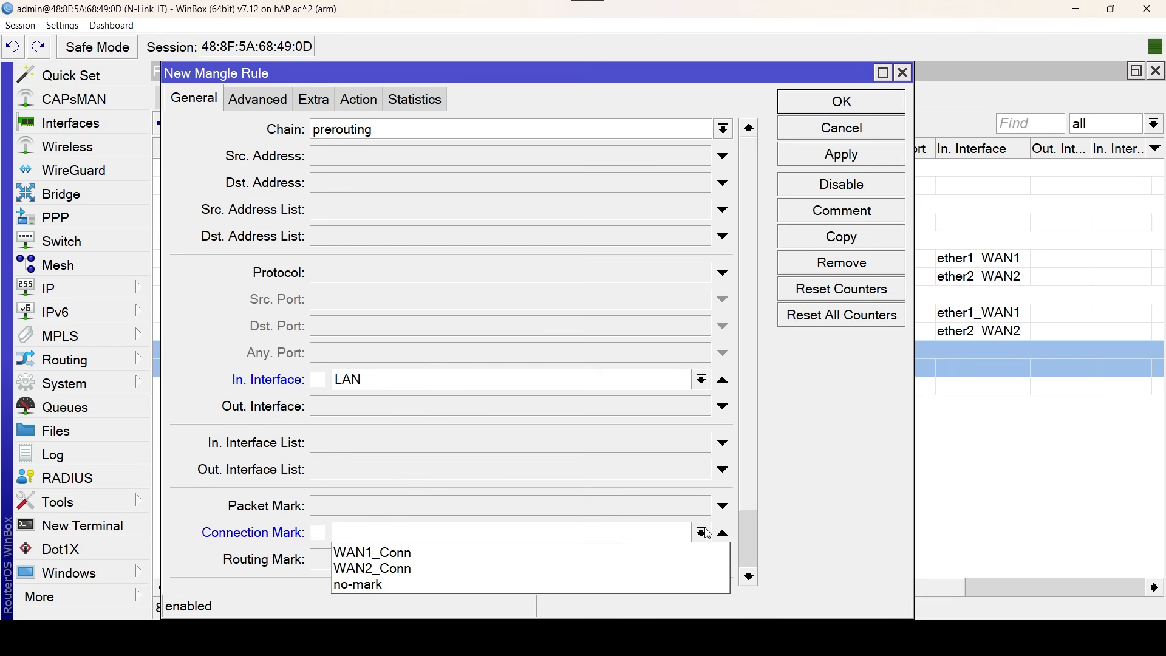
click(466, 583)
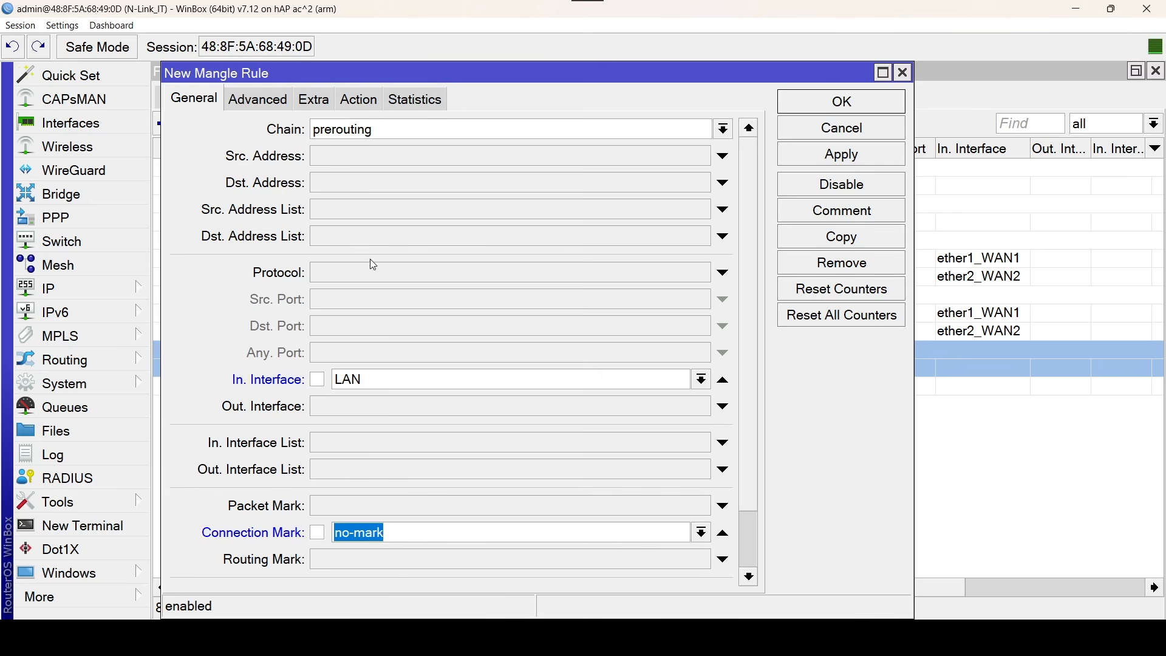
Set the new rule's per connection classifier to both addresses with 2/0.
click(258, 102)
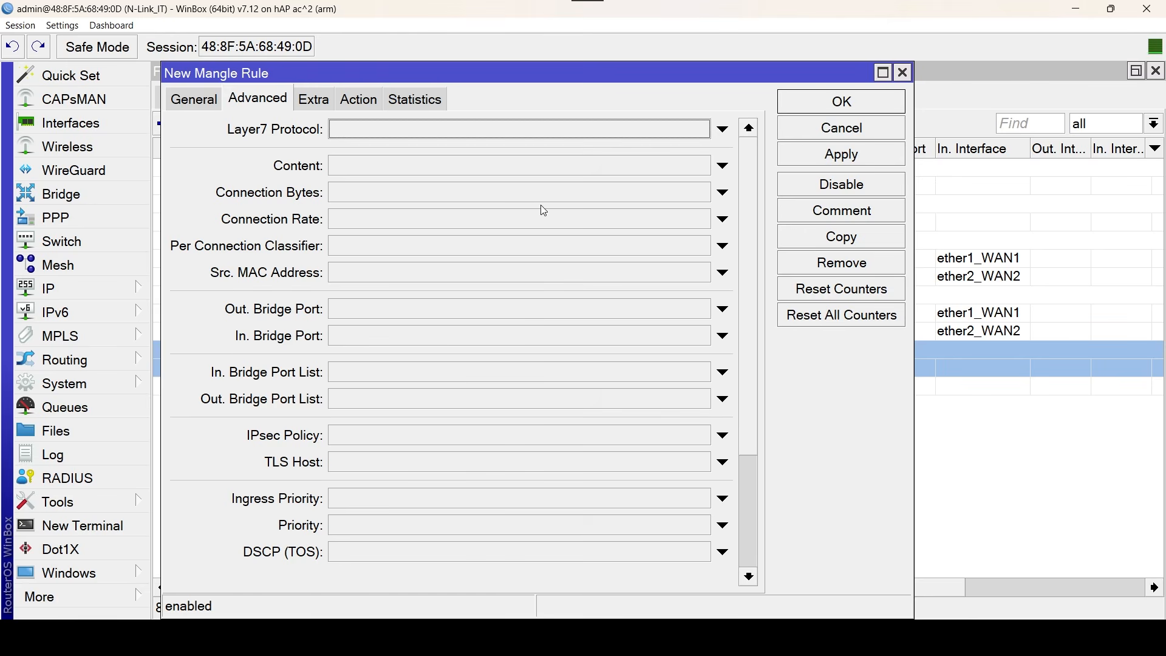
click(683, 246)
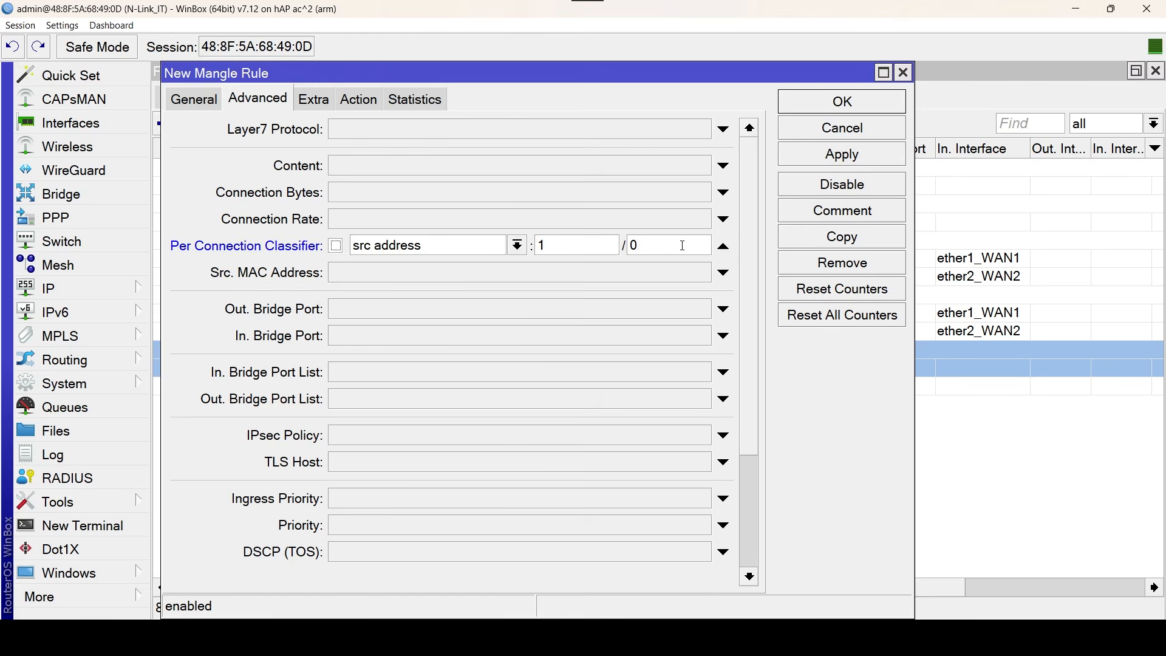
click(517, 247)
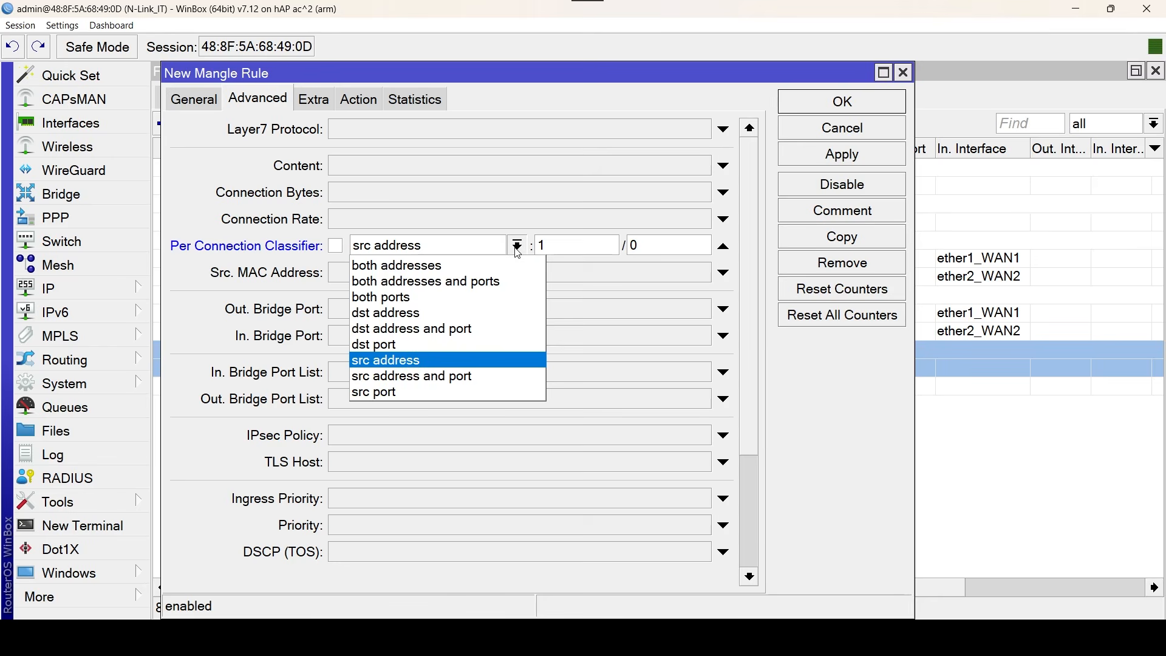
click(464, 267)
drag(566, 245, 533, 248)
text(2)
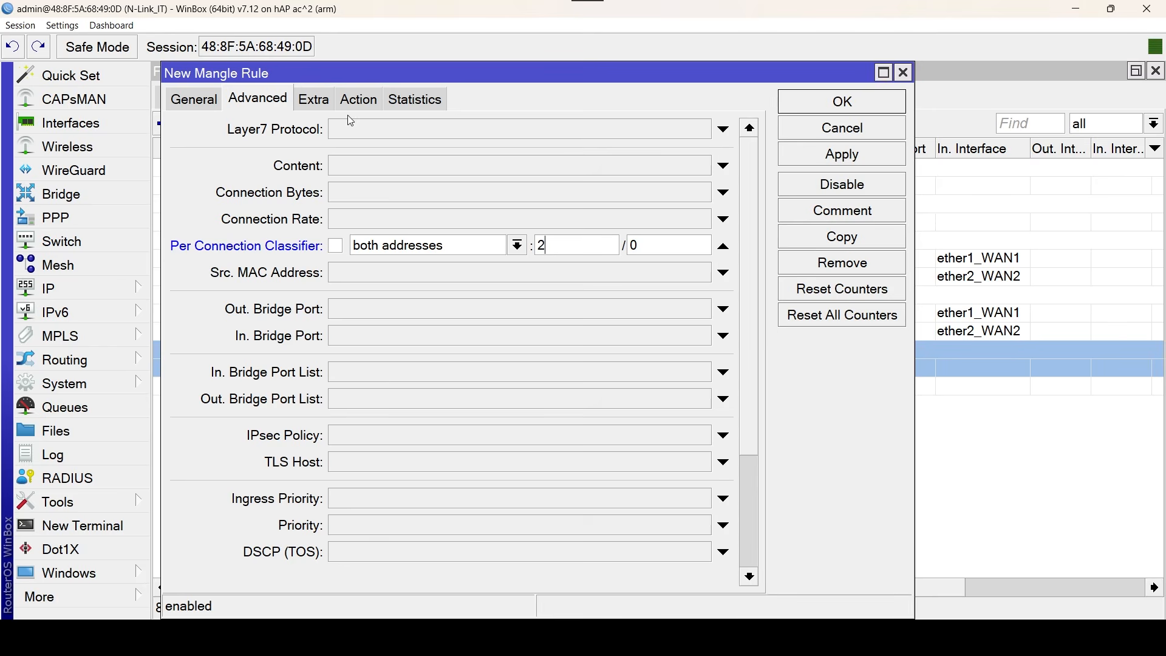
Make the new rule match every destination address type except local.
click(314, 99)
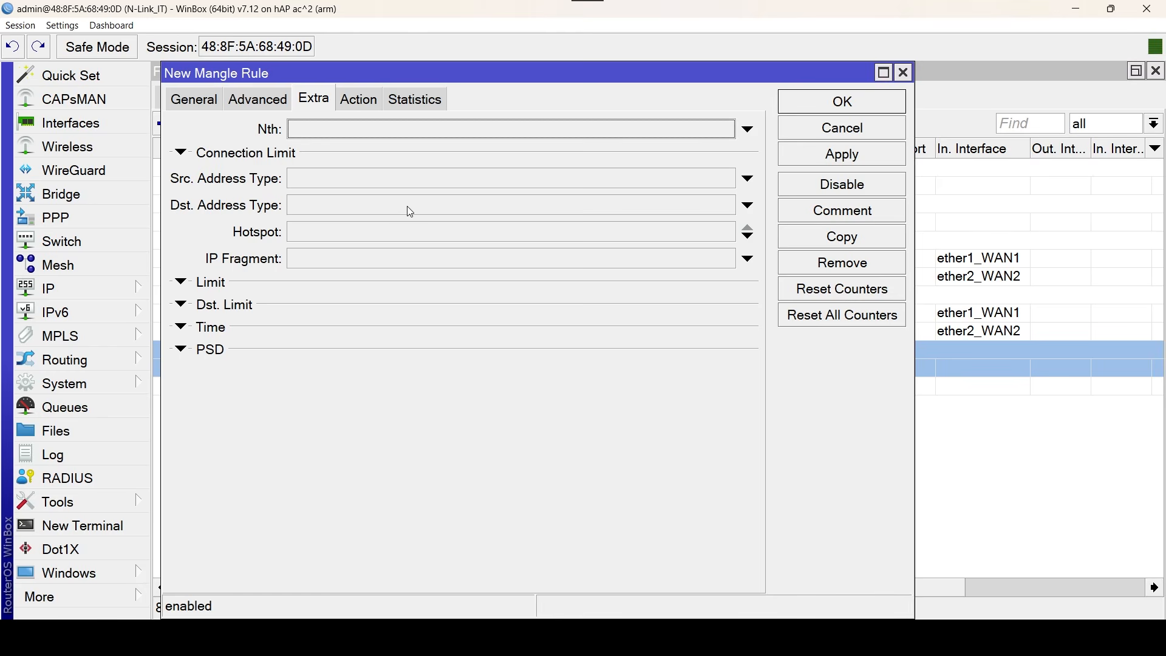
click(455, 209)
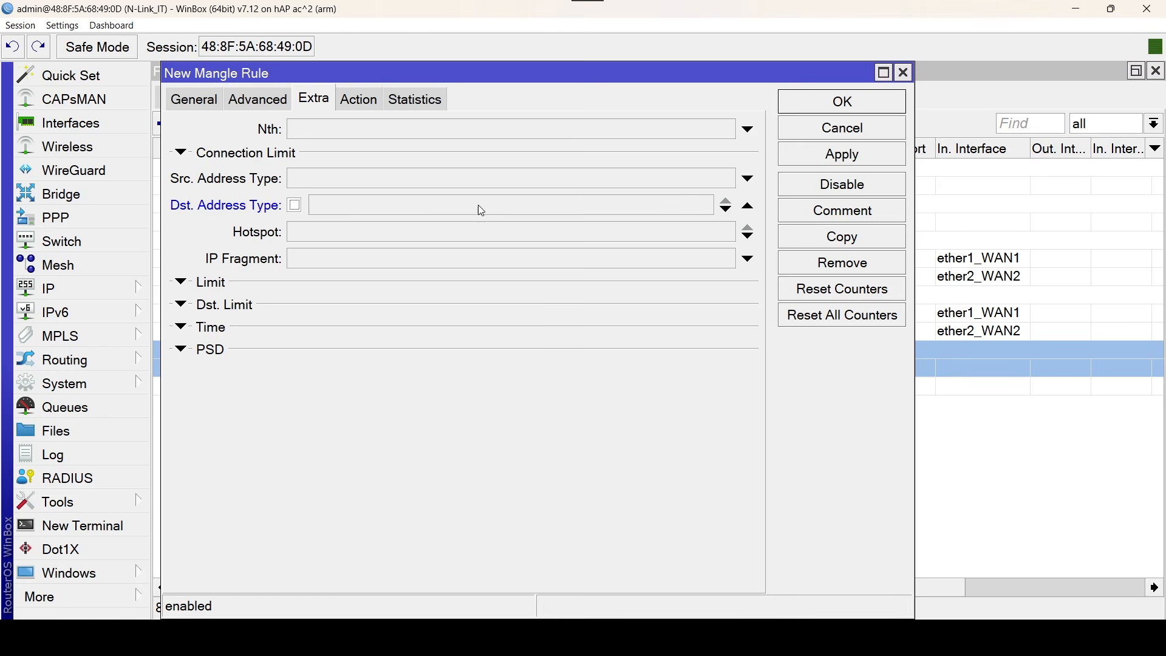
click(709, 212)
click(726, 233)
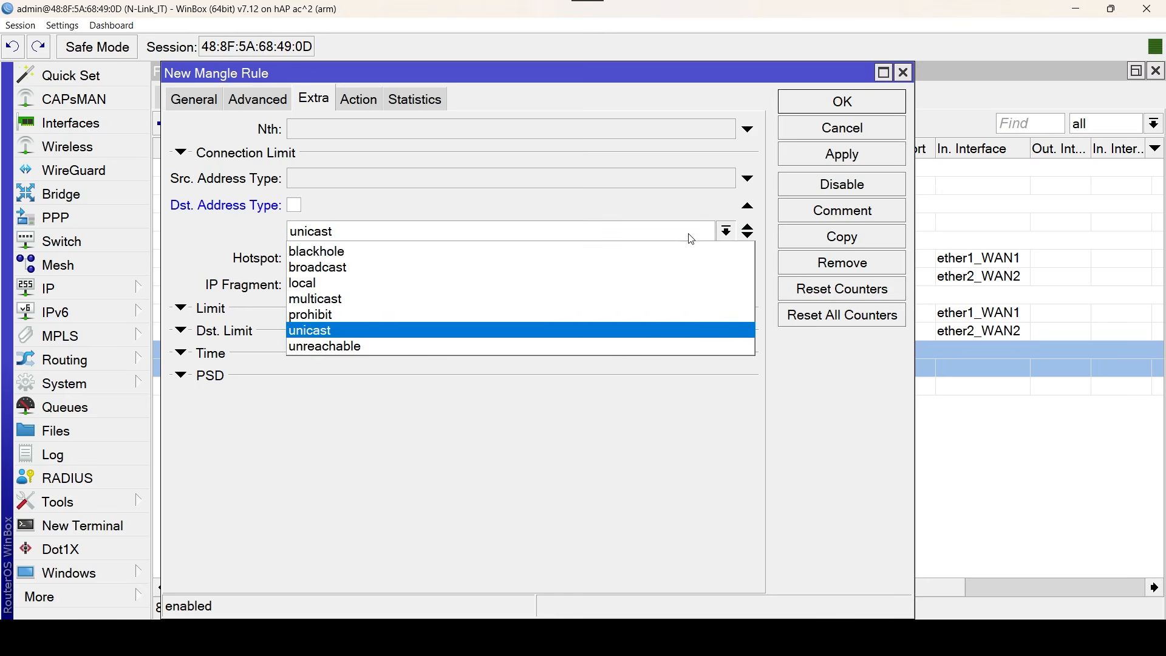
click(494, 279)
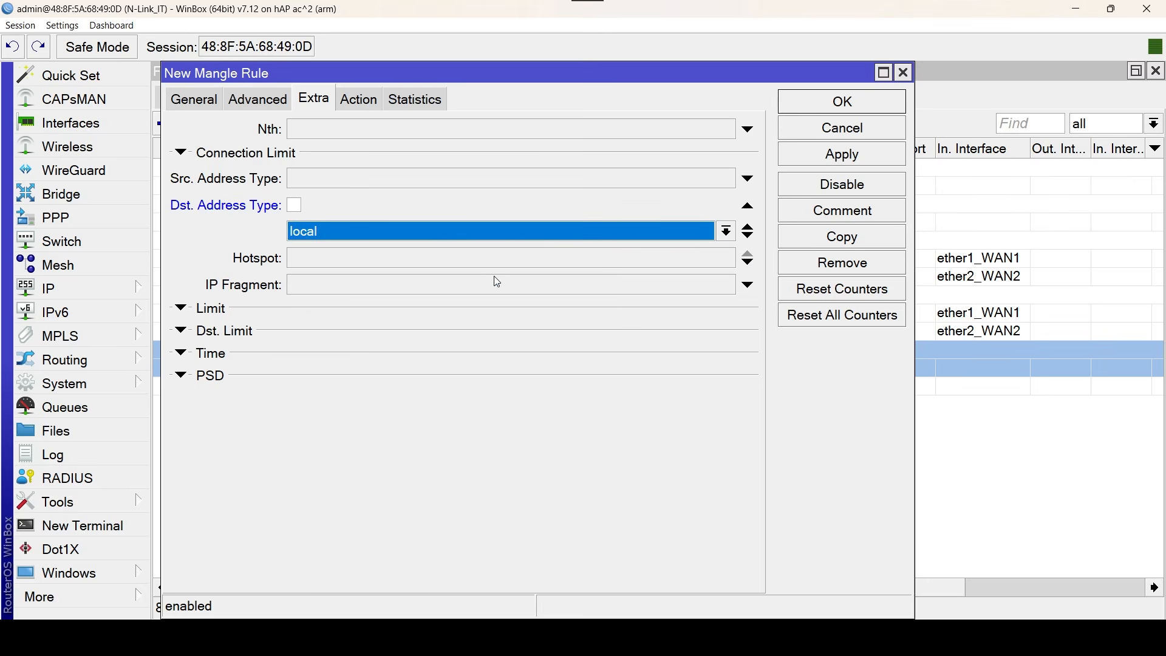
click(295, 205)
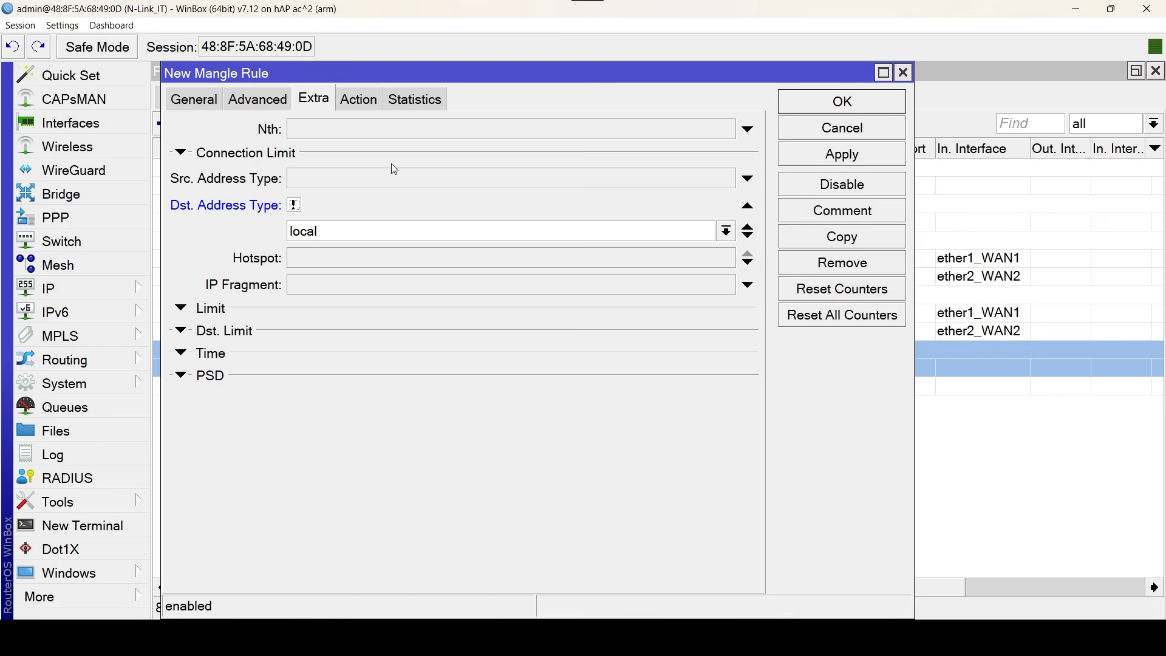
Set the new rule's action to mark connection with WAN1_Conn as the new connection mark.
click(373, 106)
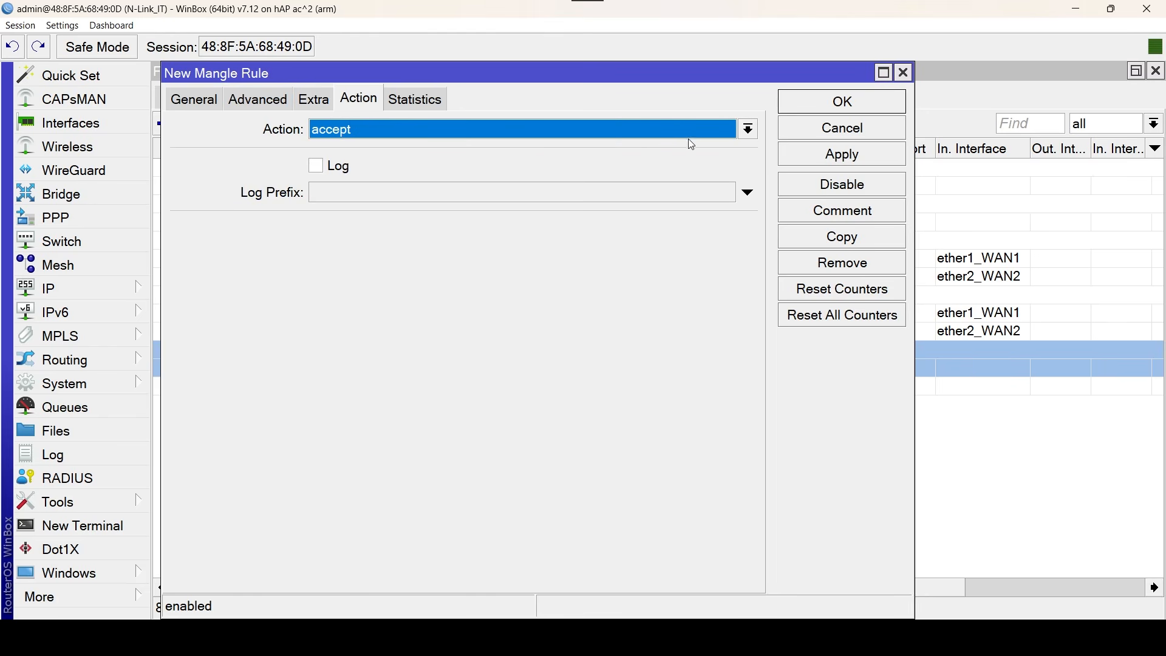
click(747, 130)
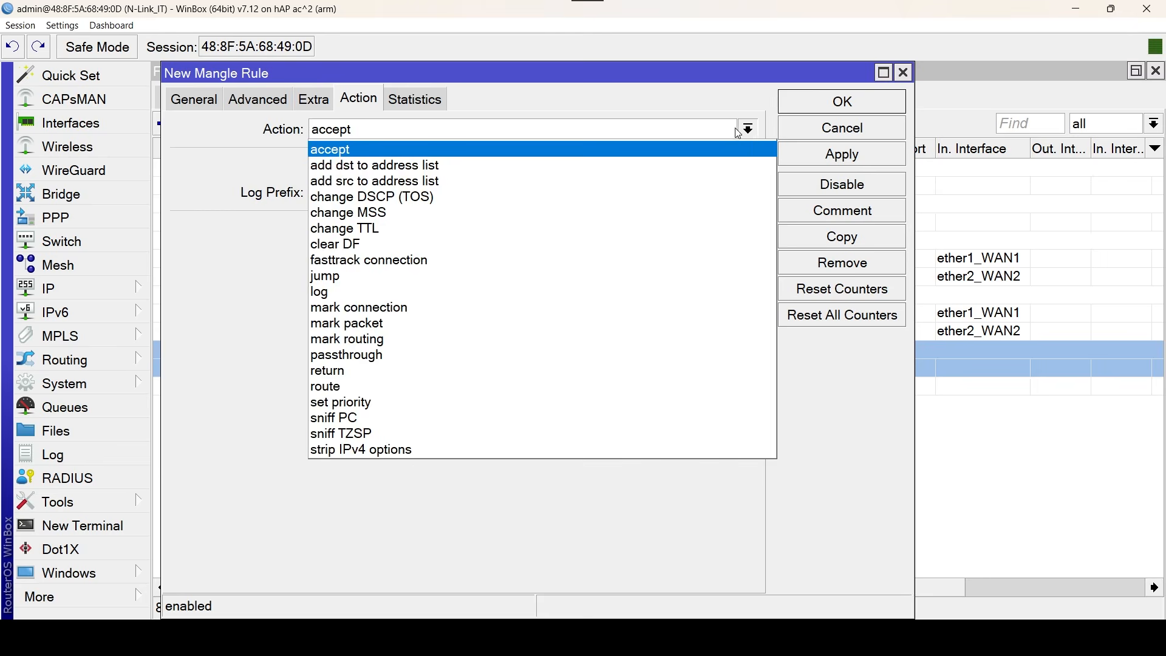
click(507, 299)
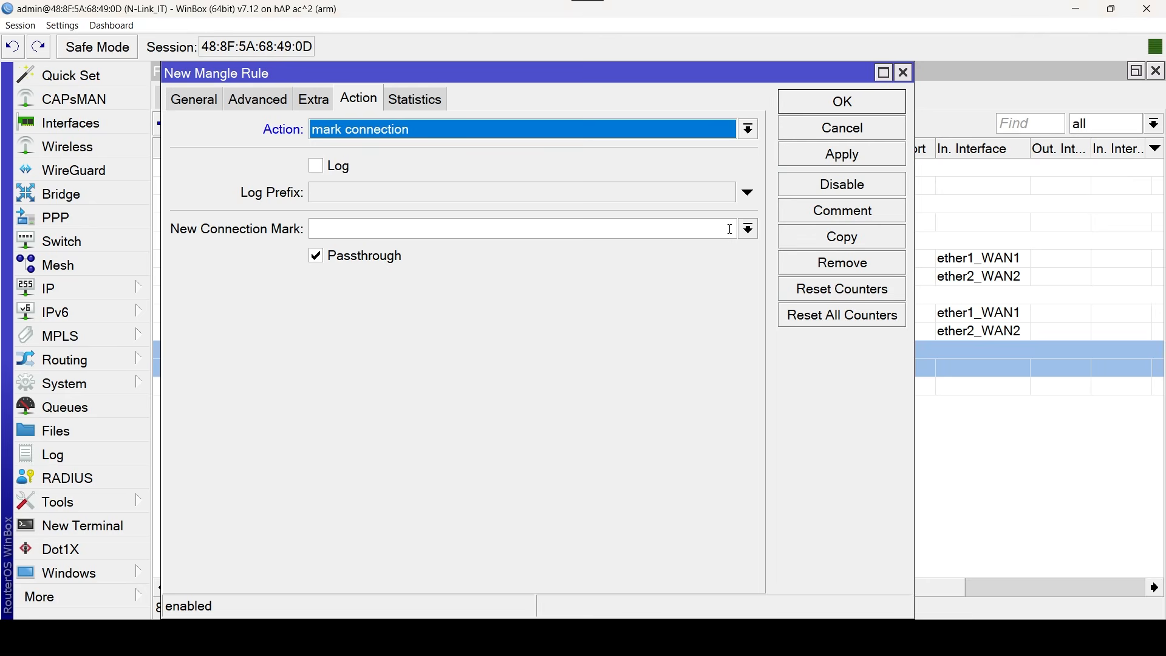
click(748, 230)
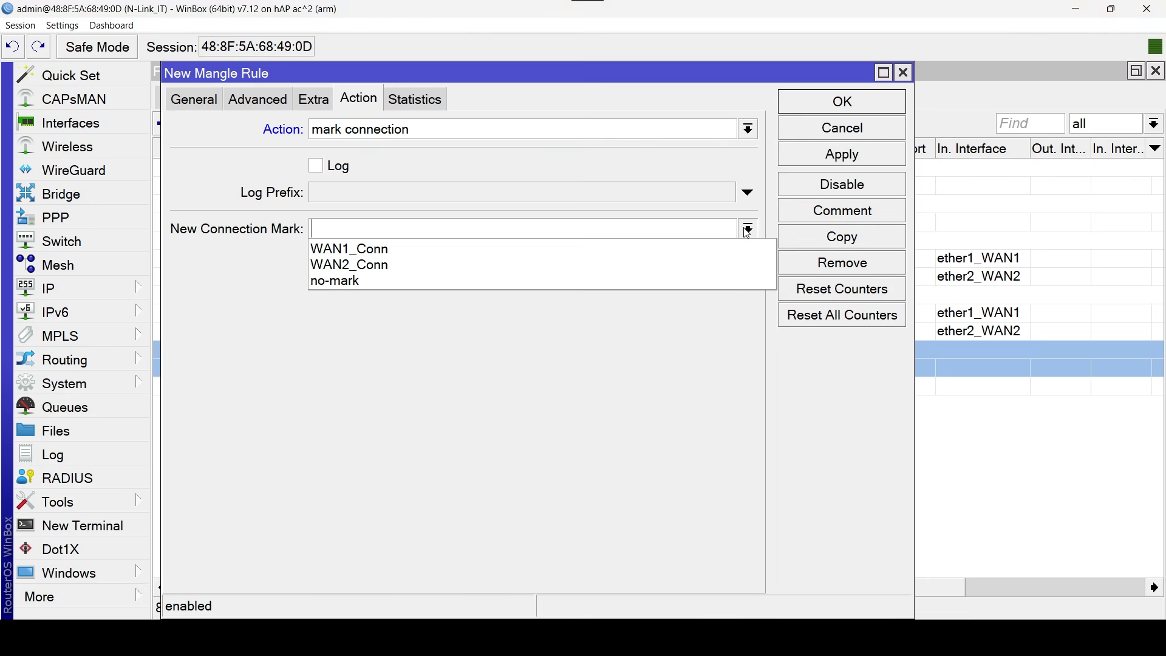
click(558, 250)
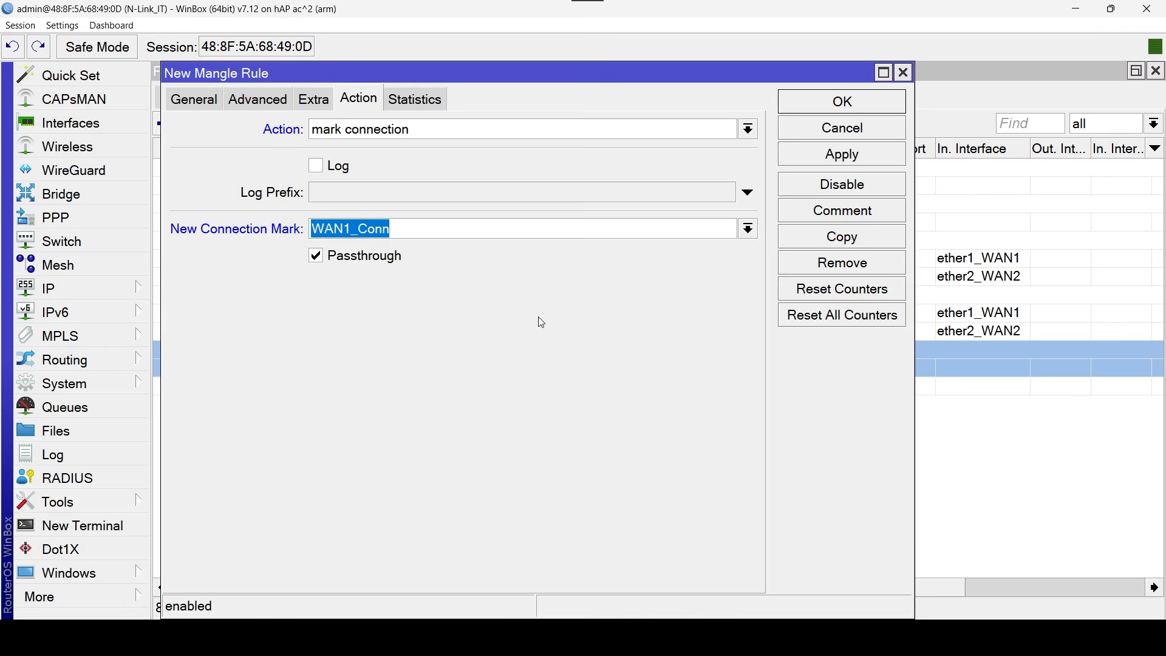
Comment the LAN mark-connection rule as "Pcc" and save it.
click(883, 210)
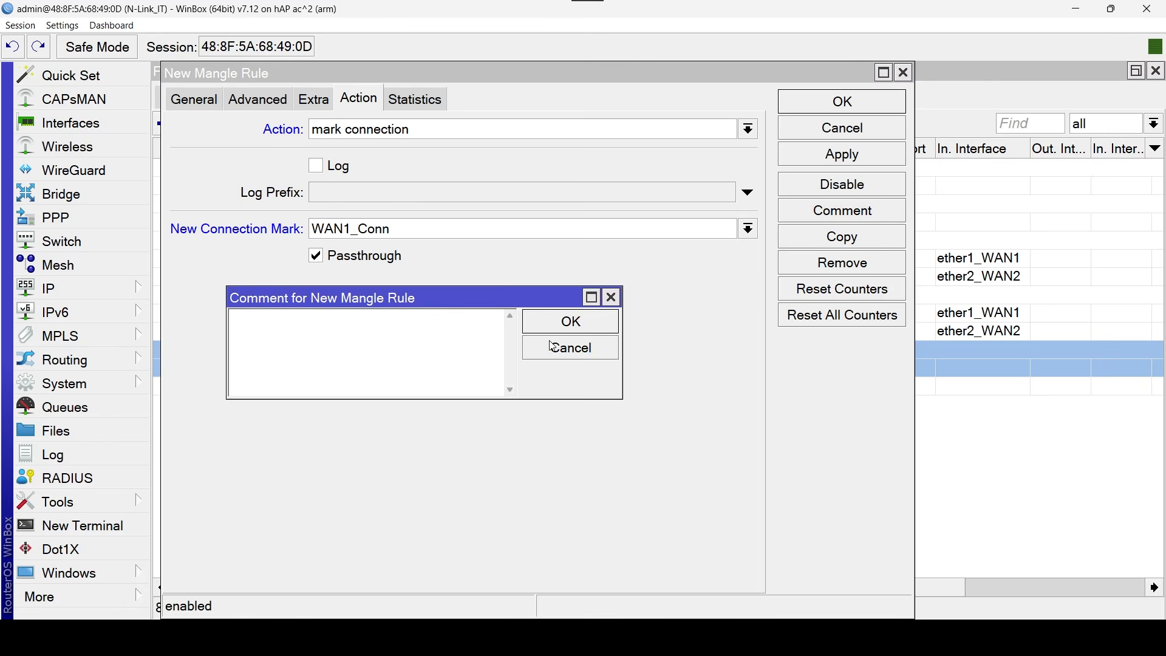
key(Caps_Lock)
text(P)
key(Caps_Lock)
text(cc)
click(605, 327)
click(873, 107)
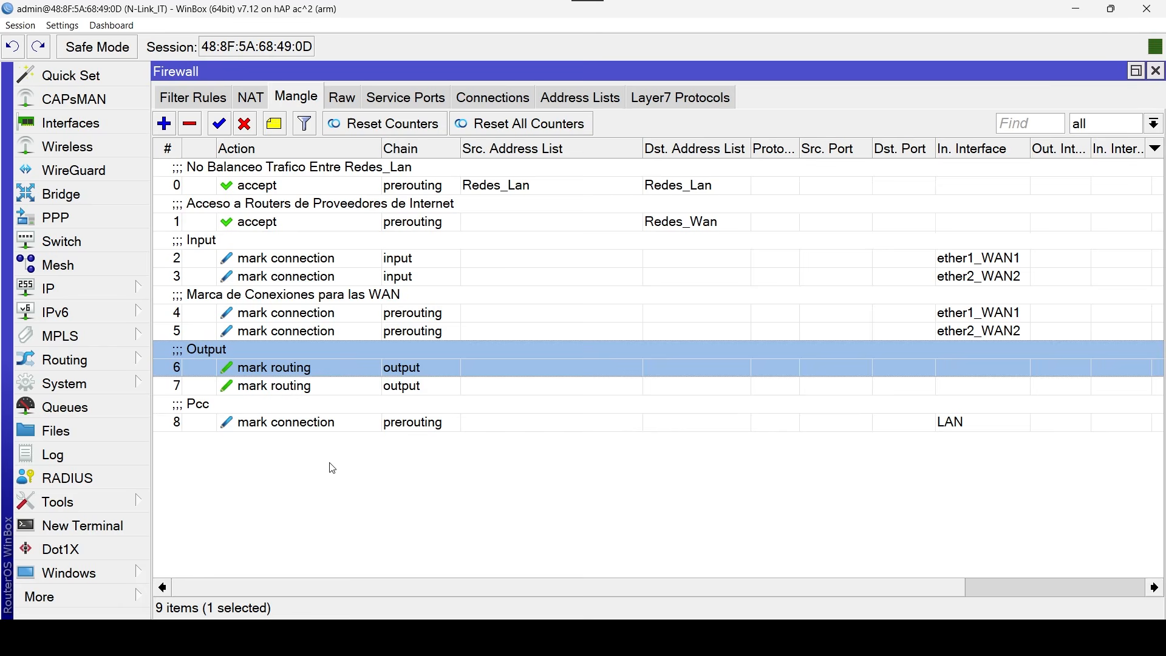
Duplicate the Pcc mangle rule and set the copy's per connection classifier to 2/1.
click(319, 421)
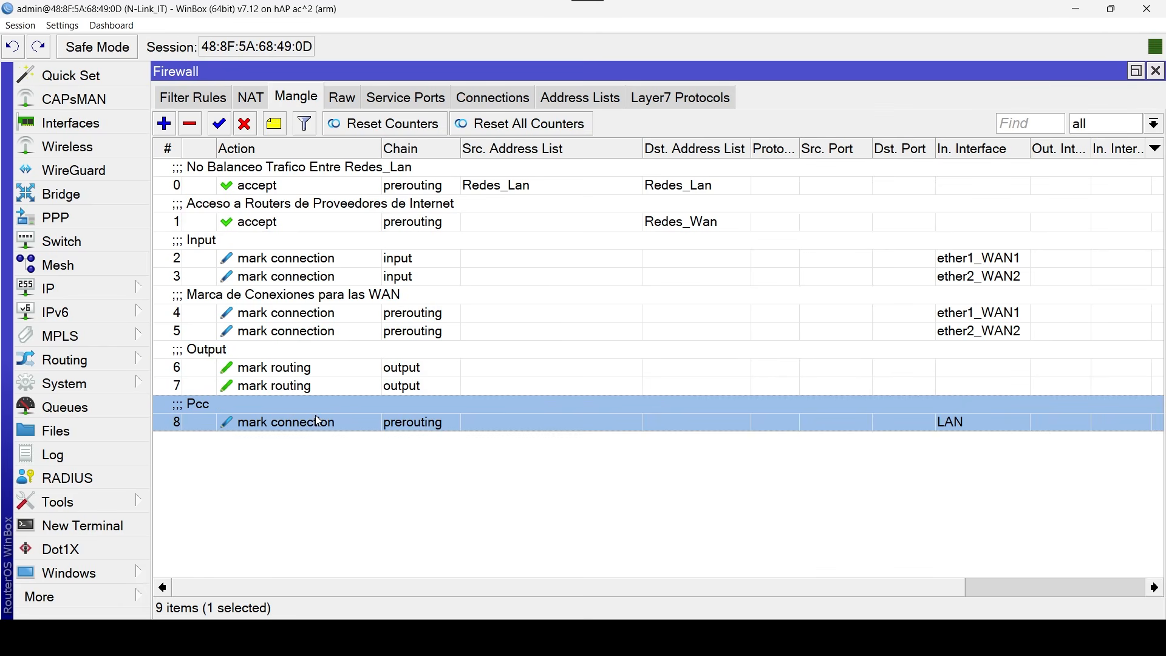
double_click(352, 419)
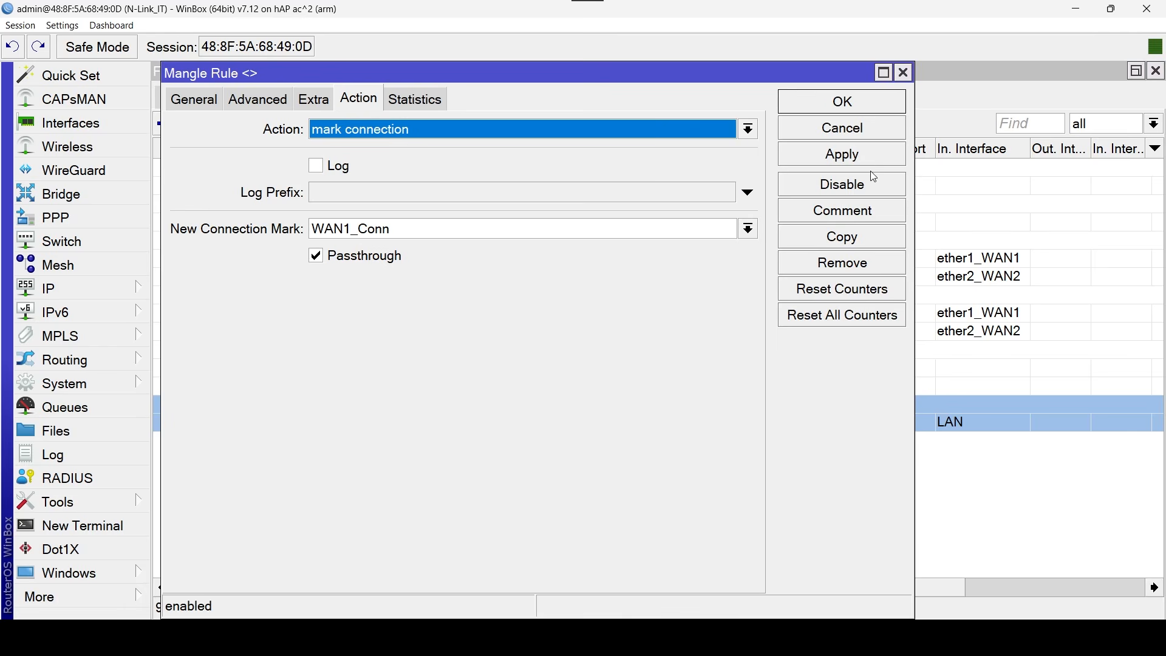
click(884, 242)
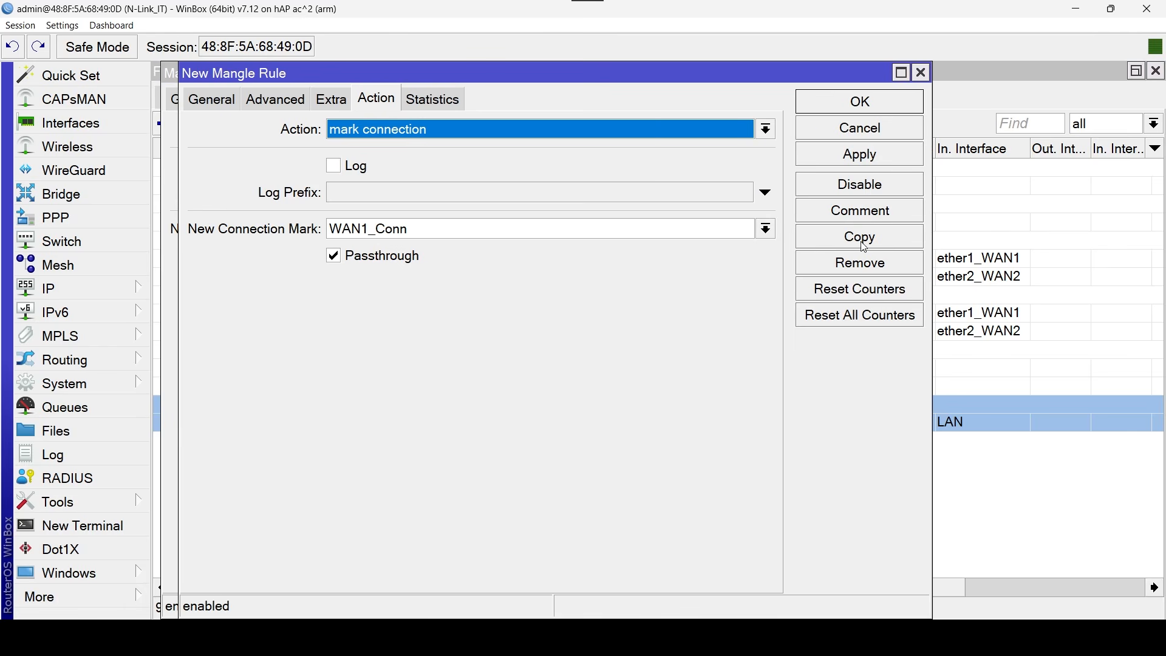
click(216, 101)
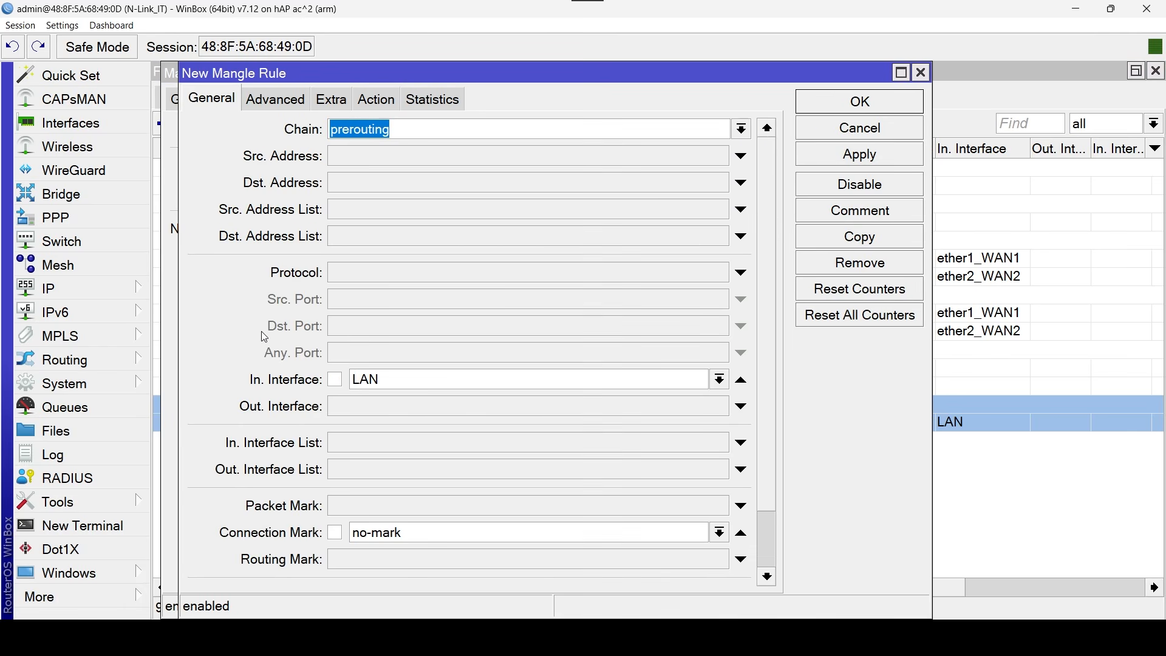
click(292, 101)
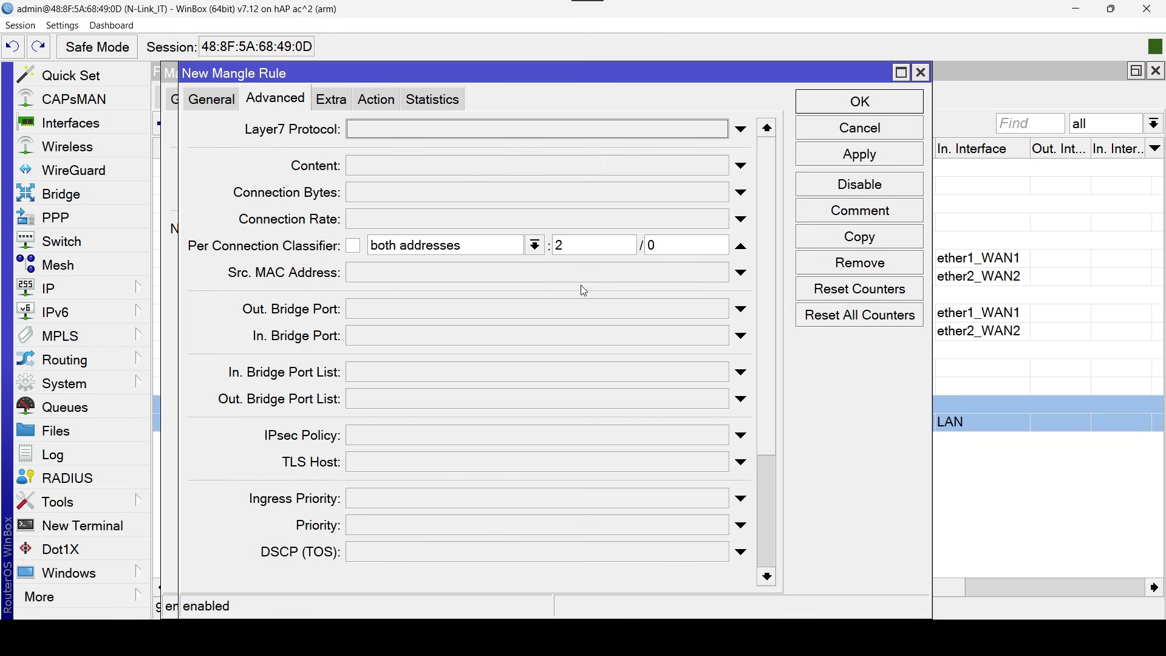
double_click(659, 244)
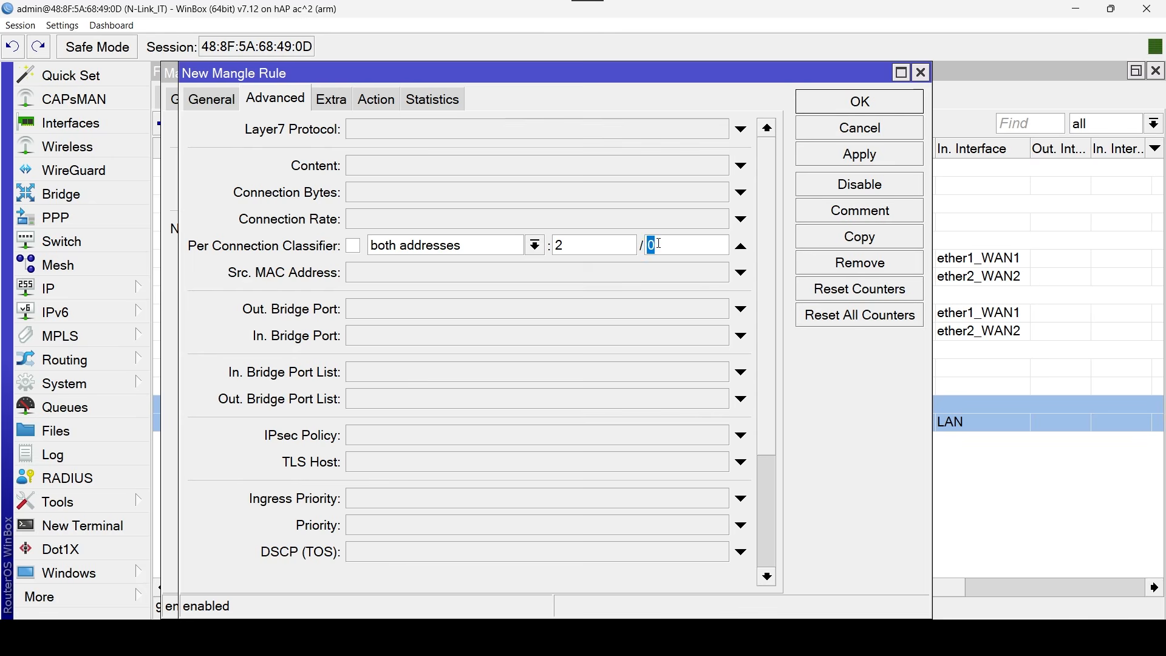
text(1)
Set the copied Pcc rule's new connection mark to WAN2_Conn.
click(337, 110)
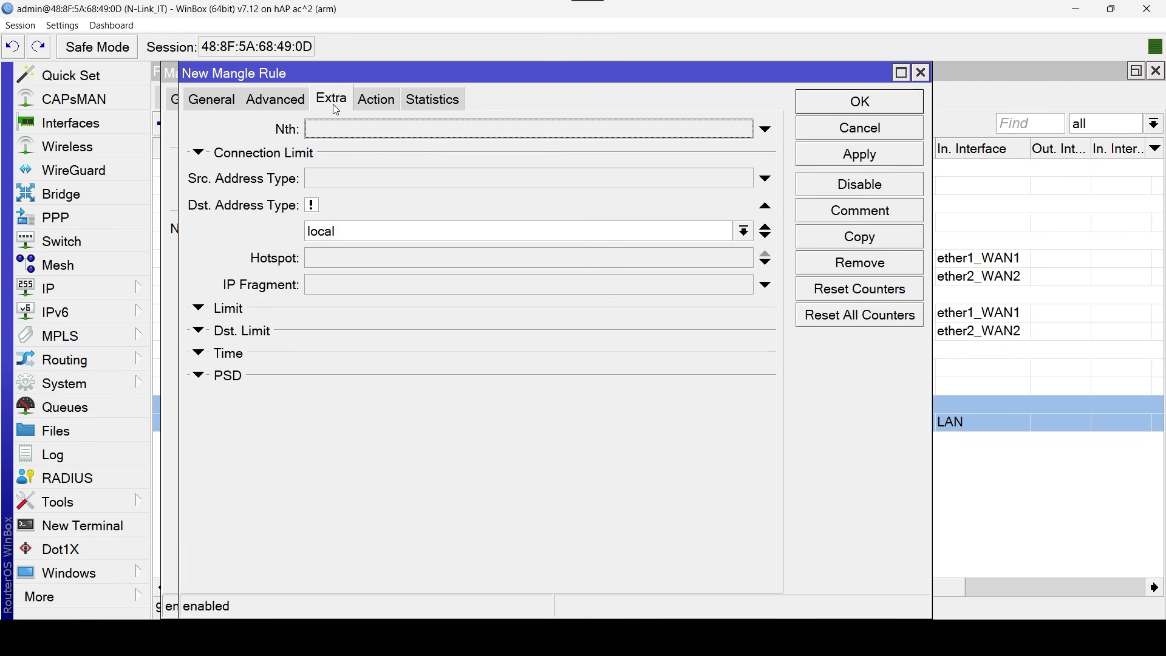
click(382, 108)
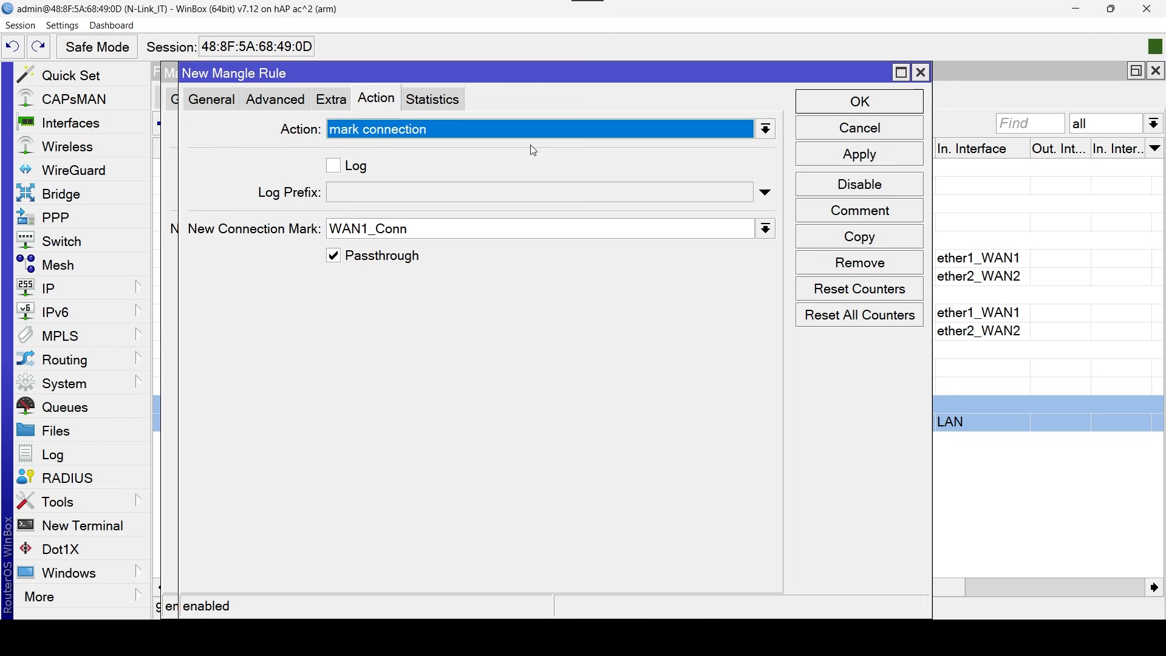
click(766, 229)
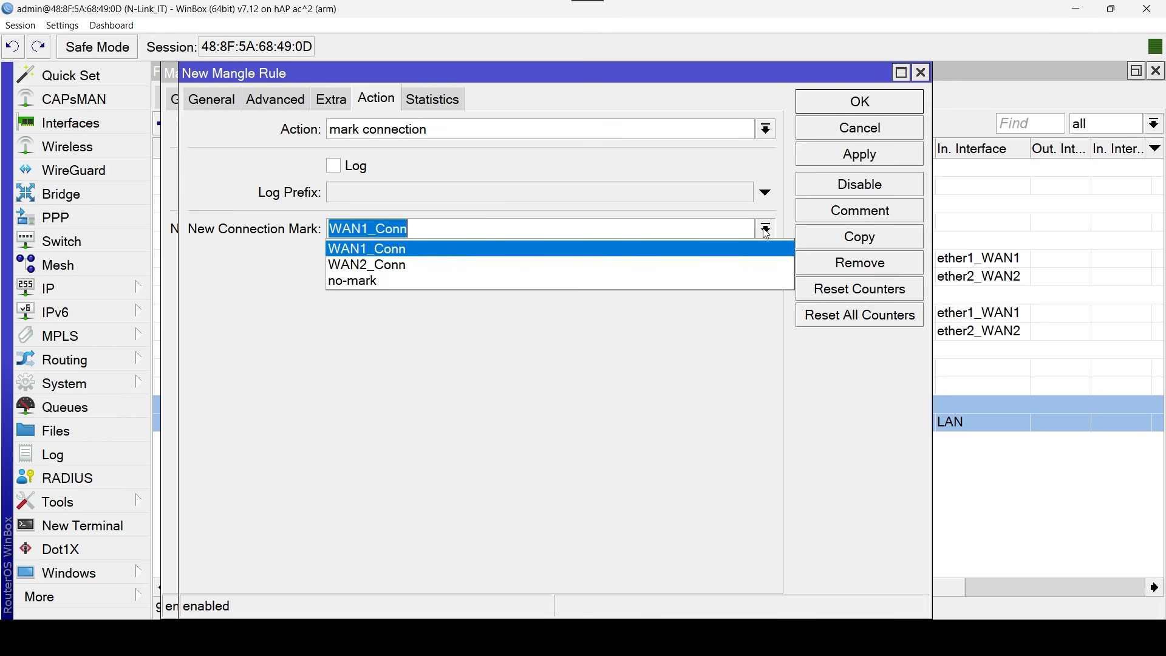
click(435, 263)
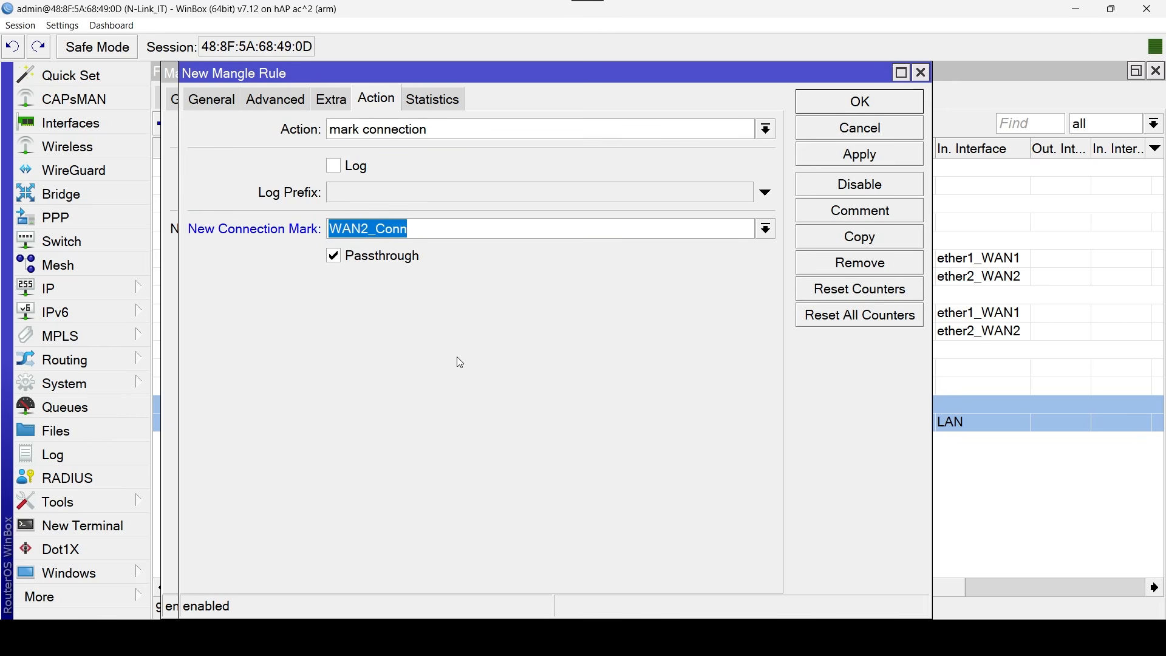
Clear the copied Pcc rule's comment, save the copy and close the original rule.
click(897, 210)
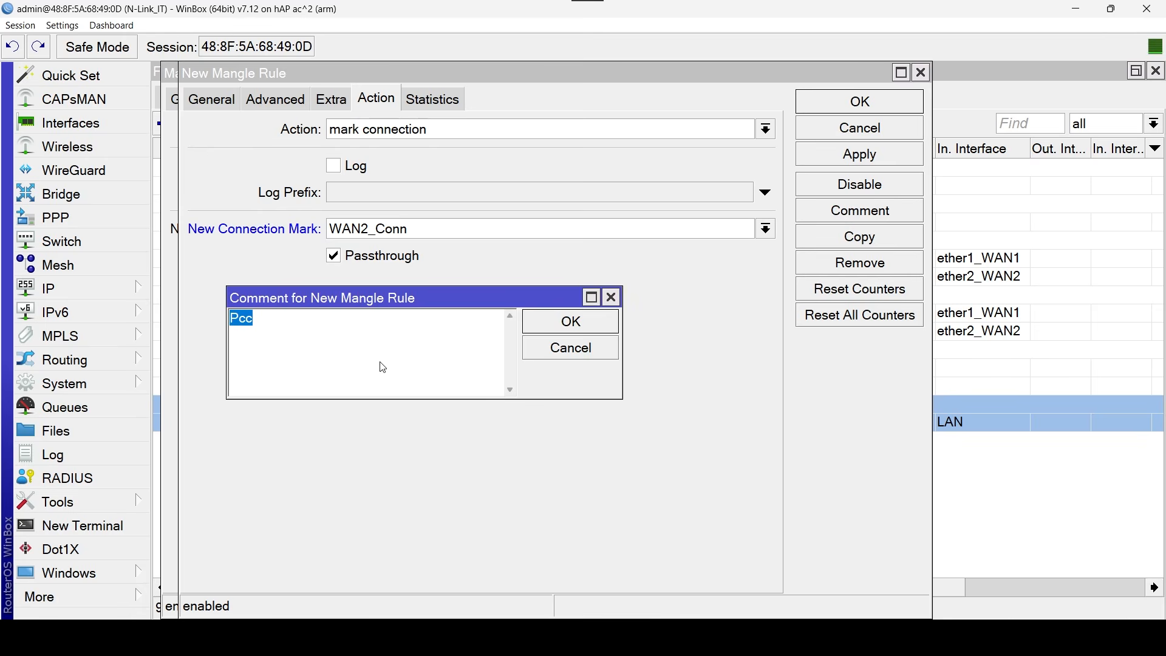
key(BackSpace)
click(571, 322)
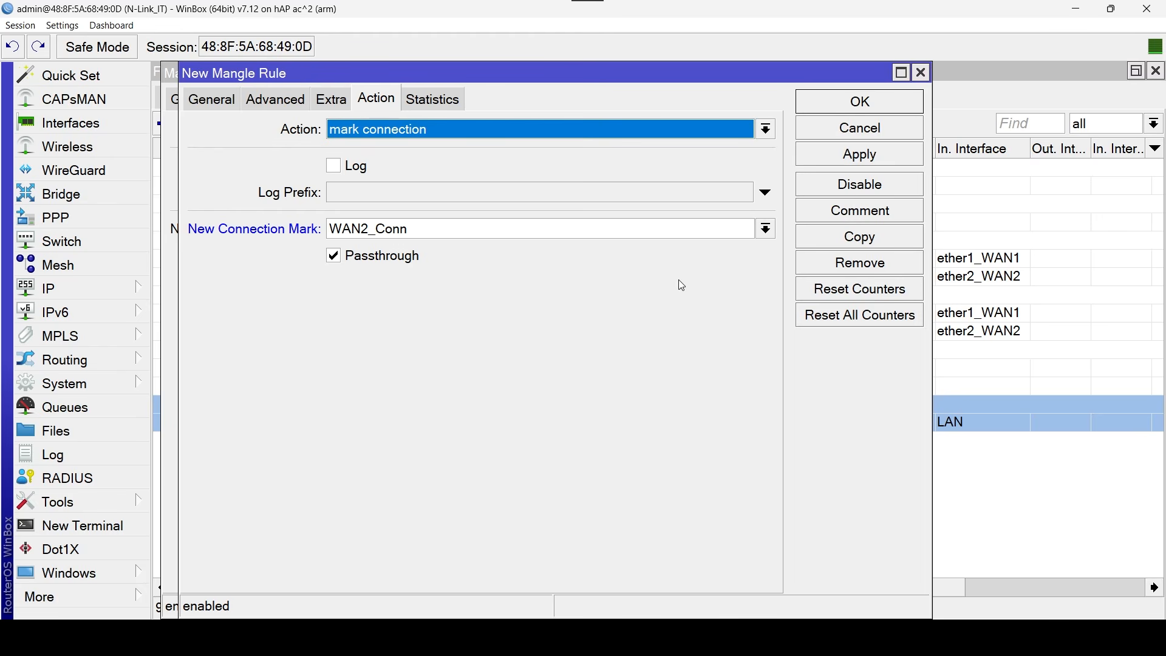
click(894, 109)
click(895, 109)
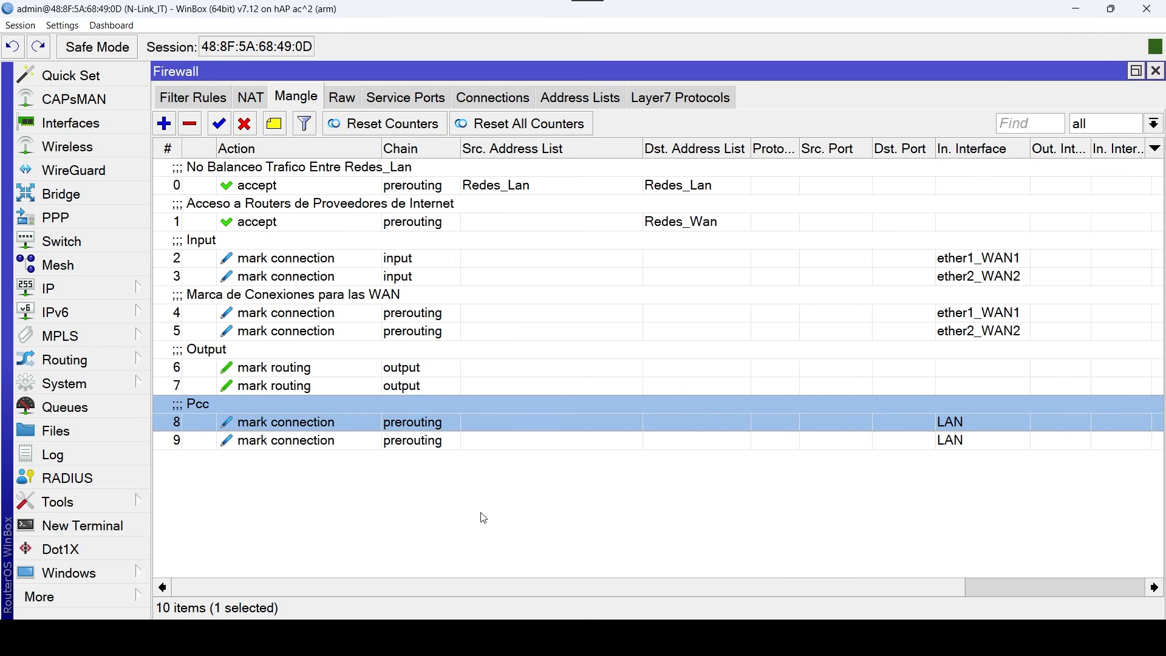
Start a new prerouting mangle rule with LAN as the in interface and WAN1_Conn as the connection mark.
click(164, 124)
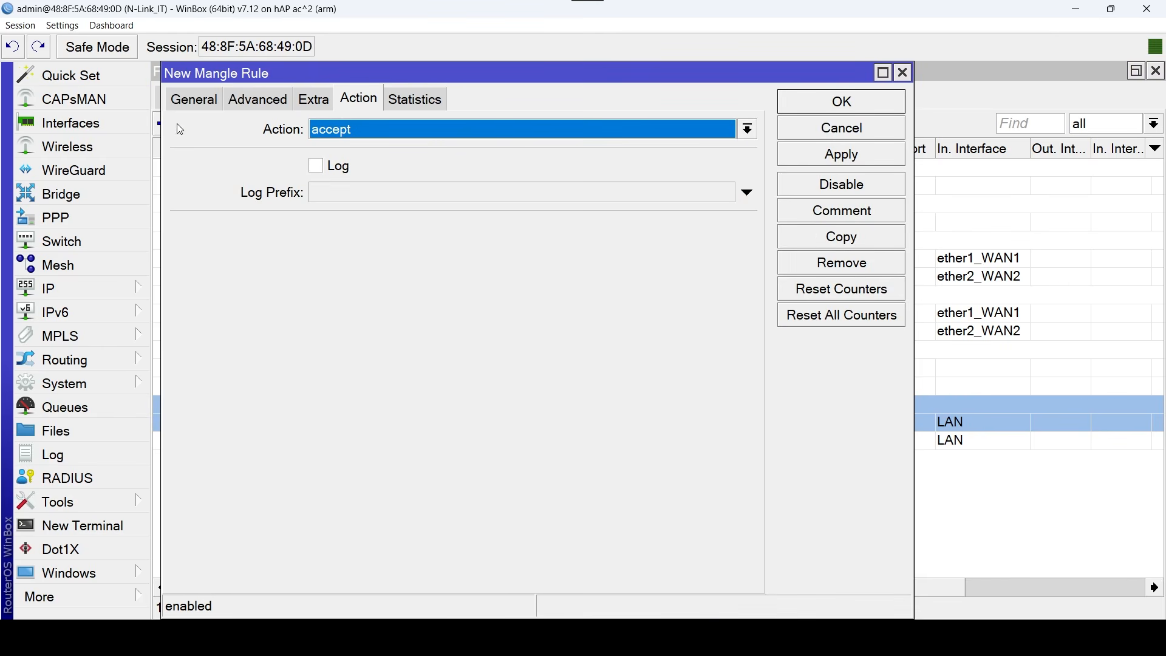
click(186, 99)
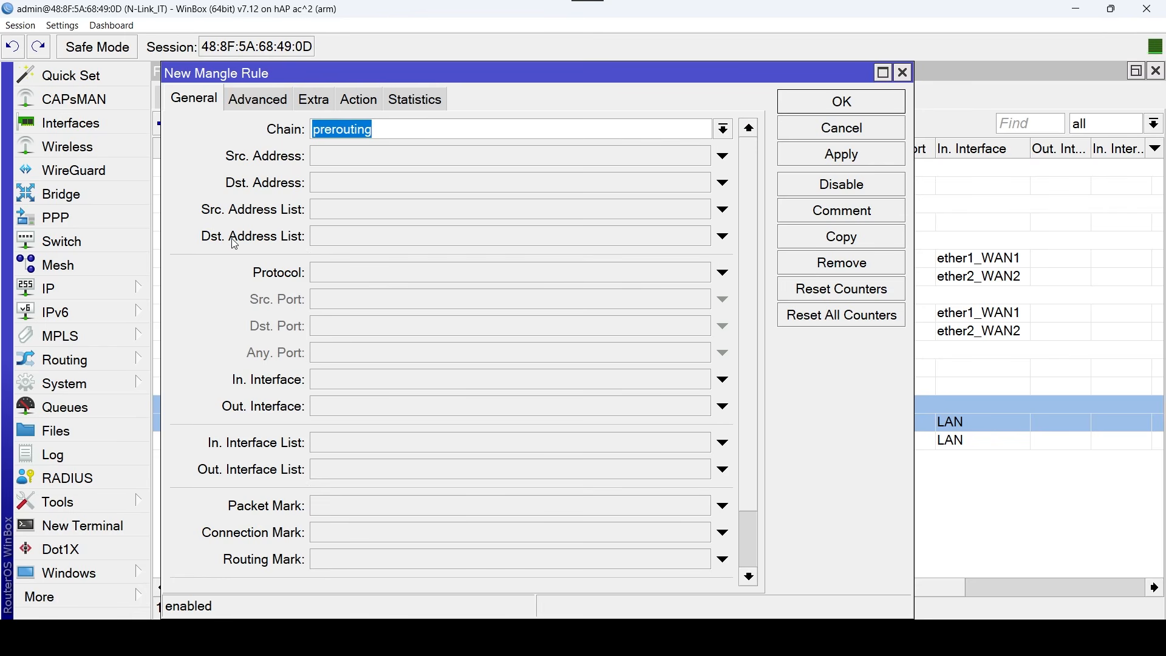
click(716, 380)
click(701, 379)
click(415, 399)
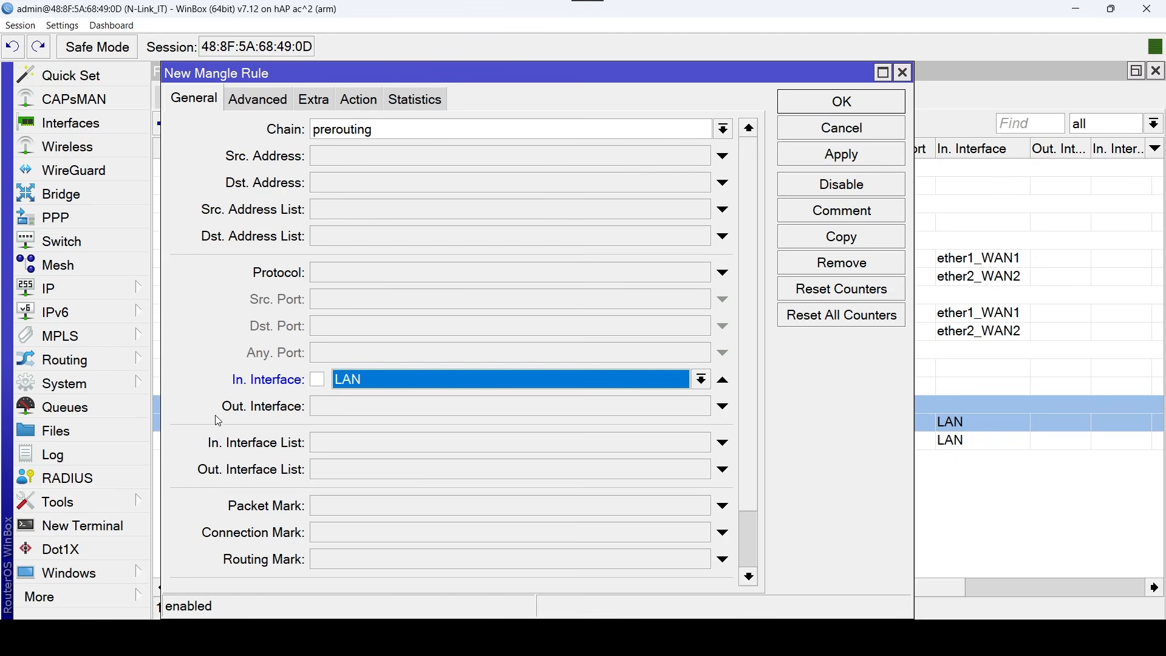
click(674, 535)
click(703, 533)
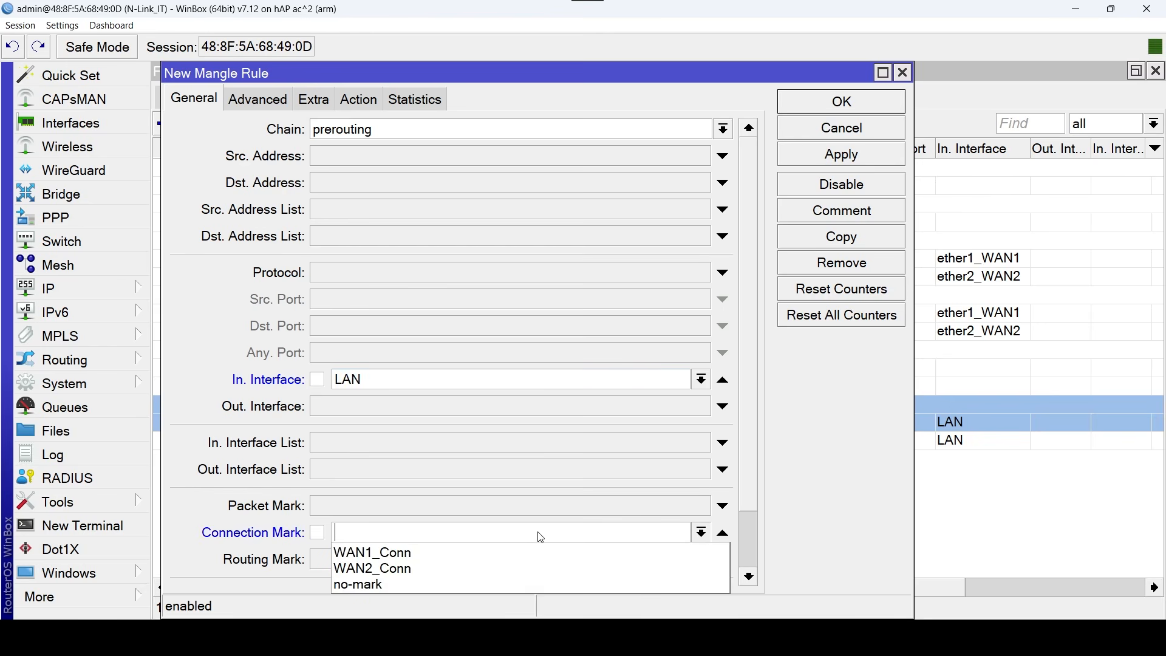
click(535, 550)
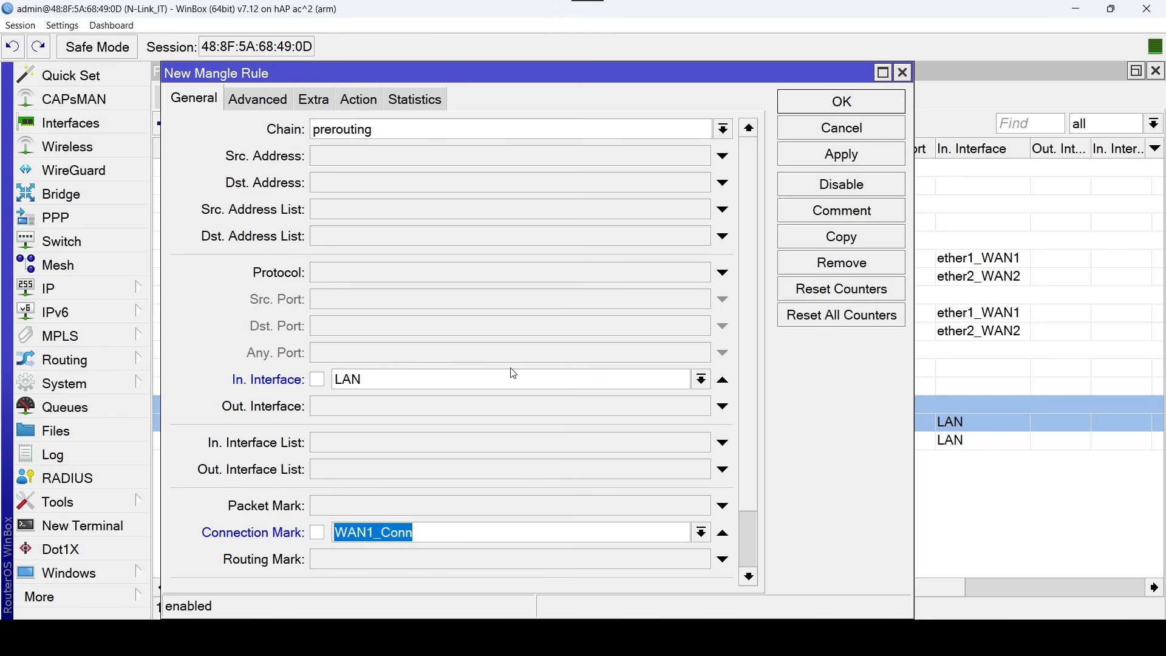
Set the new rule's action to mark routing with new routing mark to_WAN1 and passthrough disabled.
click(359, 100)
click(748, 129)
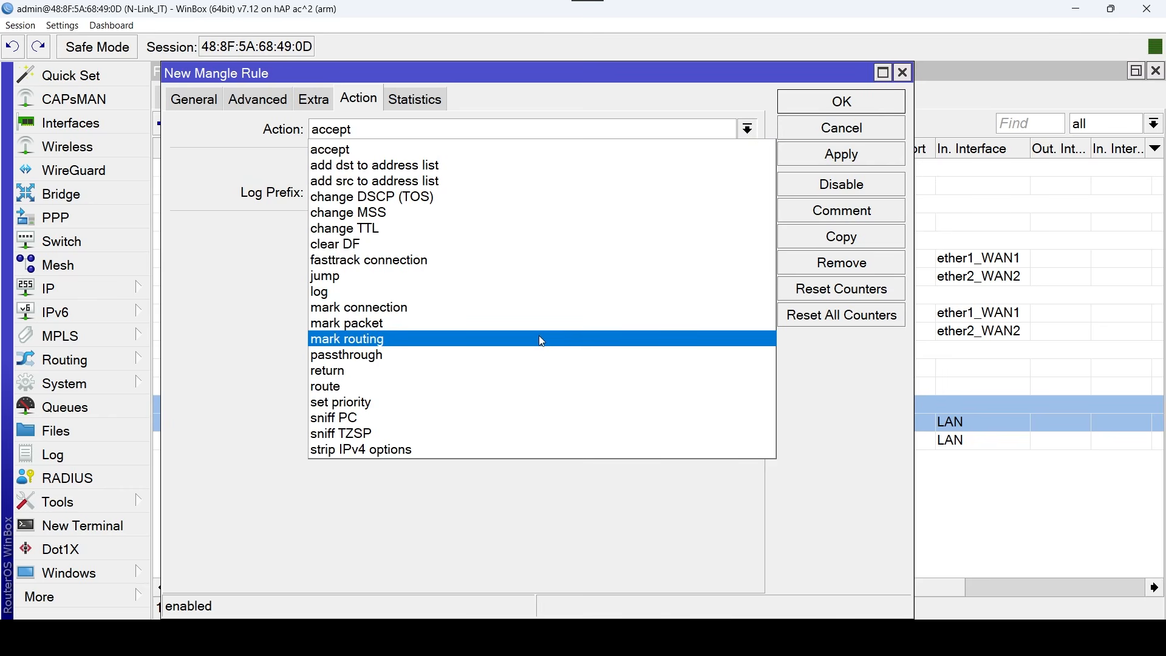
click(538, 337)
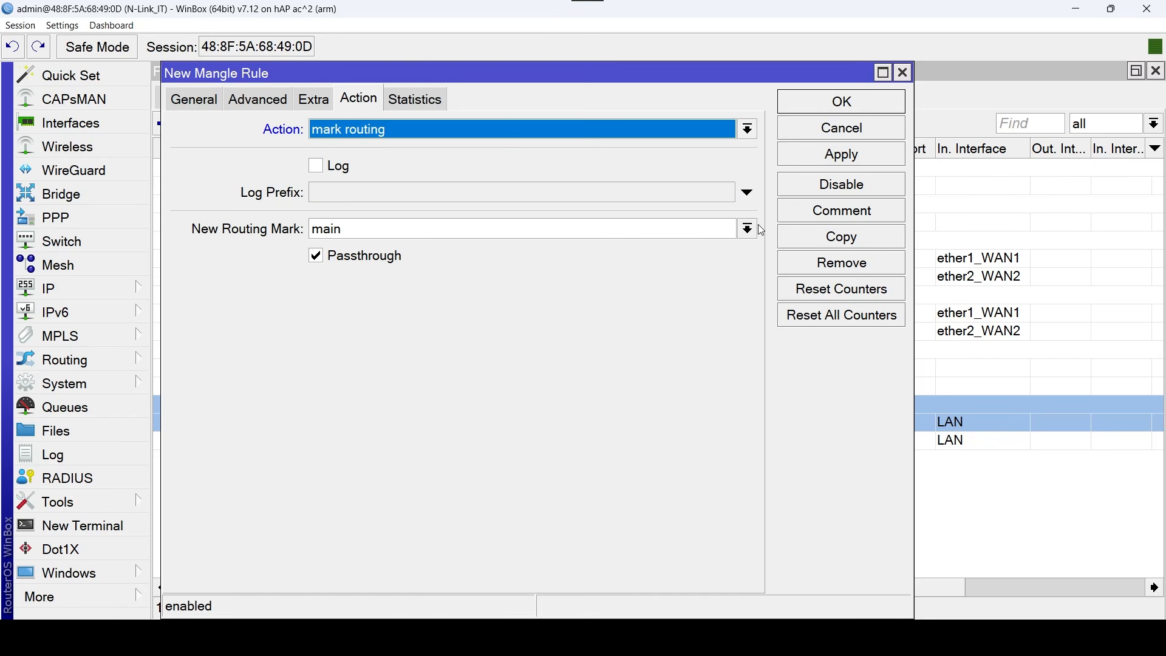
click(748, 229)
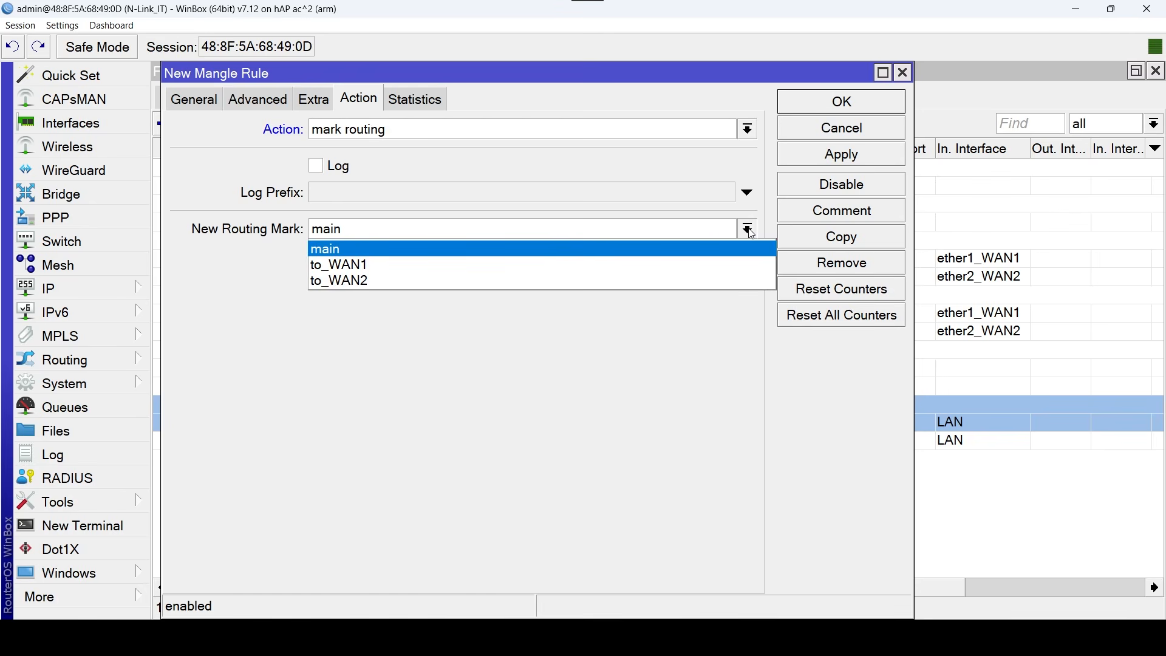
click(521, 263)
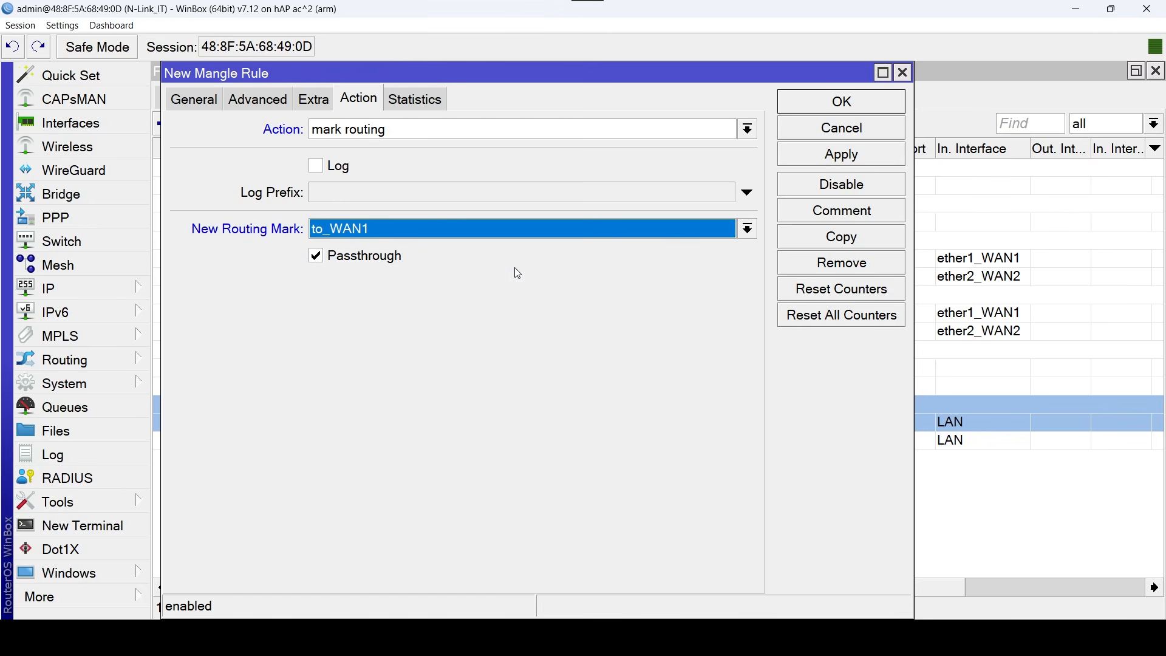
click(316, 262)
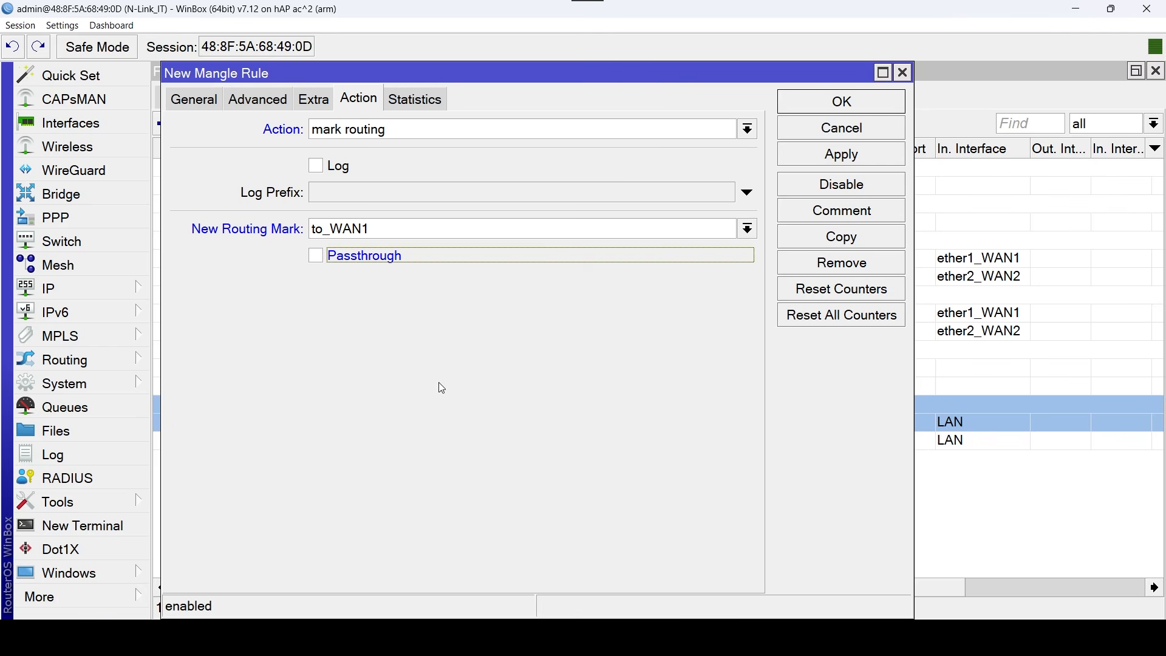
Comment the new mark-routing rule as "Marcas de Ruta" and save it.
click(885, 214)
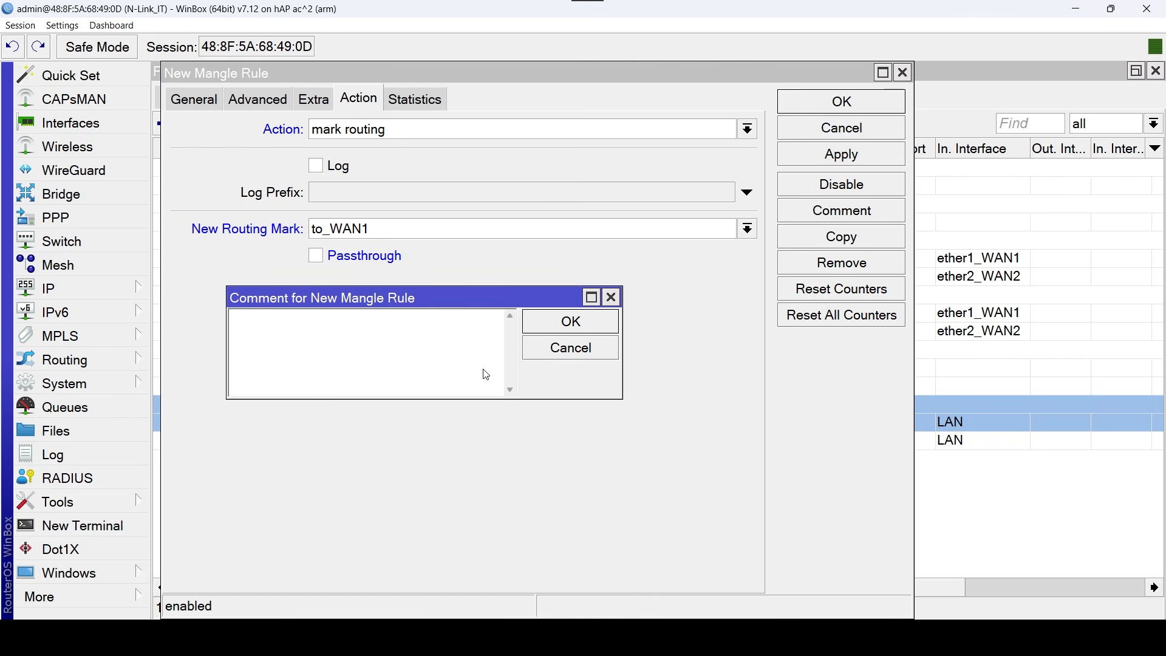
text(Ma)
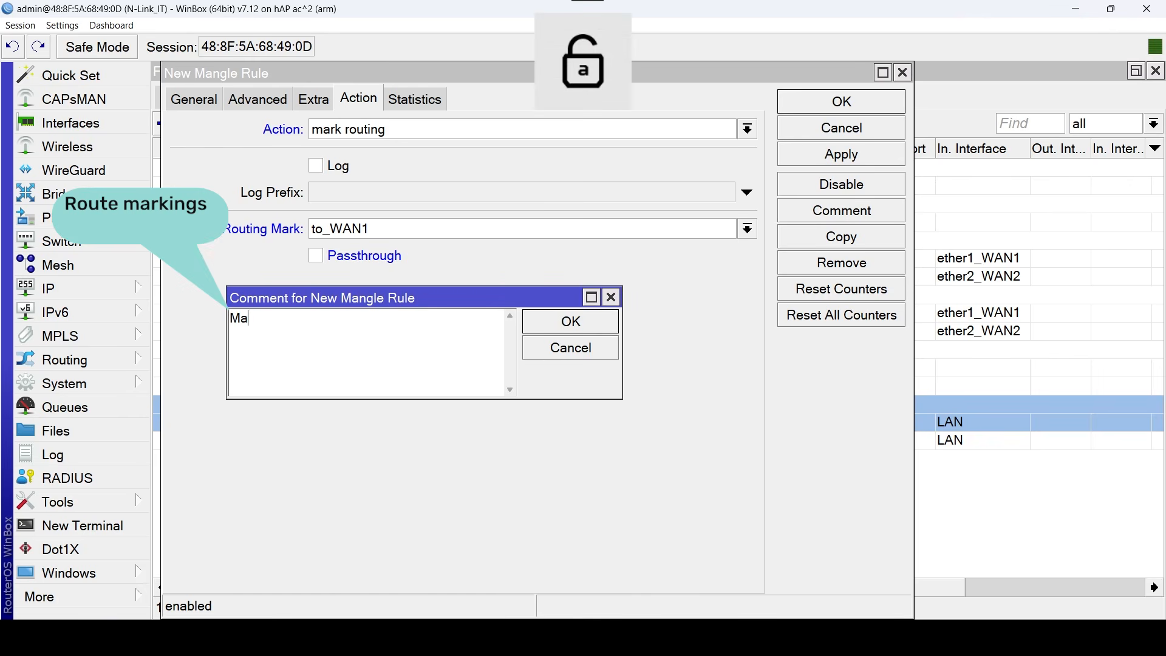
text(rcas de)
key(Caps_Lock)
text(R)
key(Caps_Lock)
text(uta)
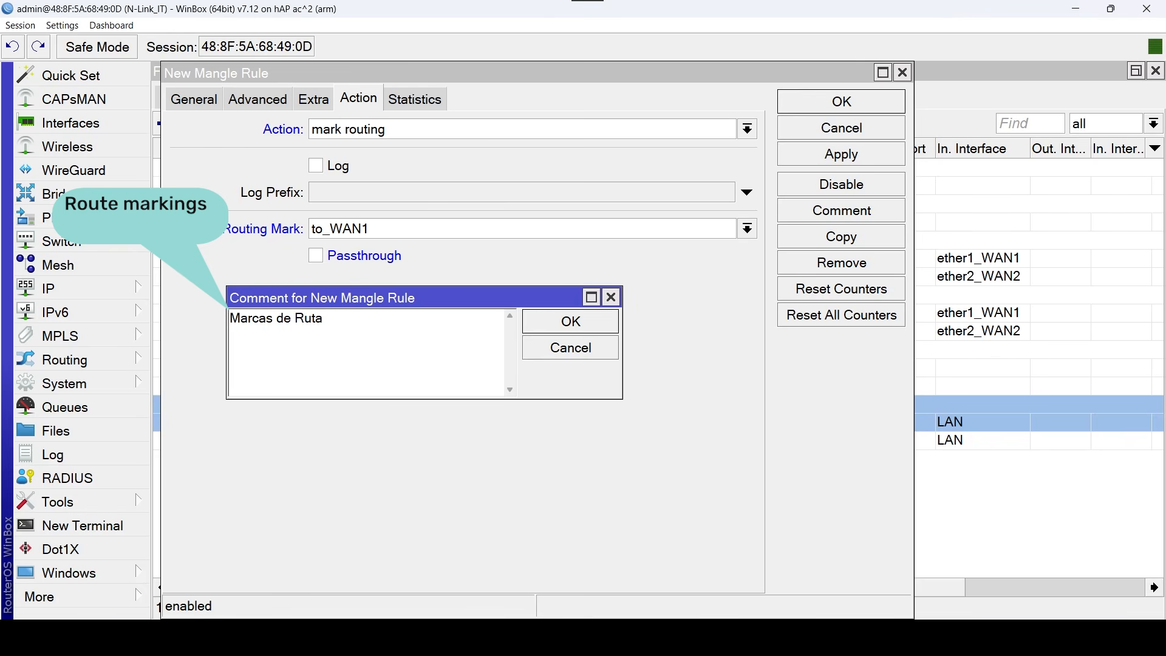
click(616, 322)
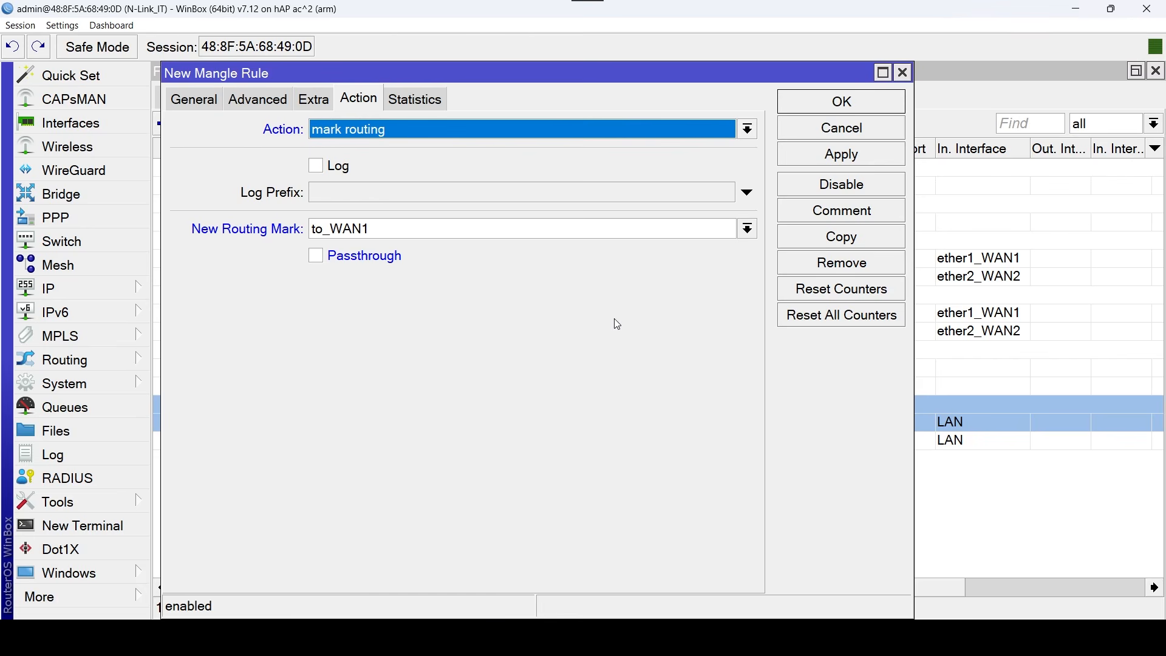
click(841, 101)
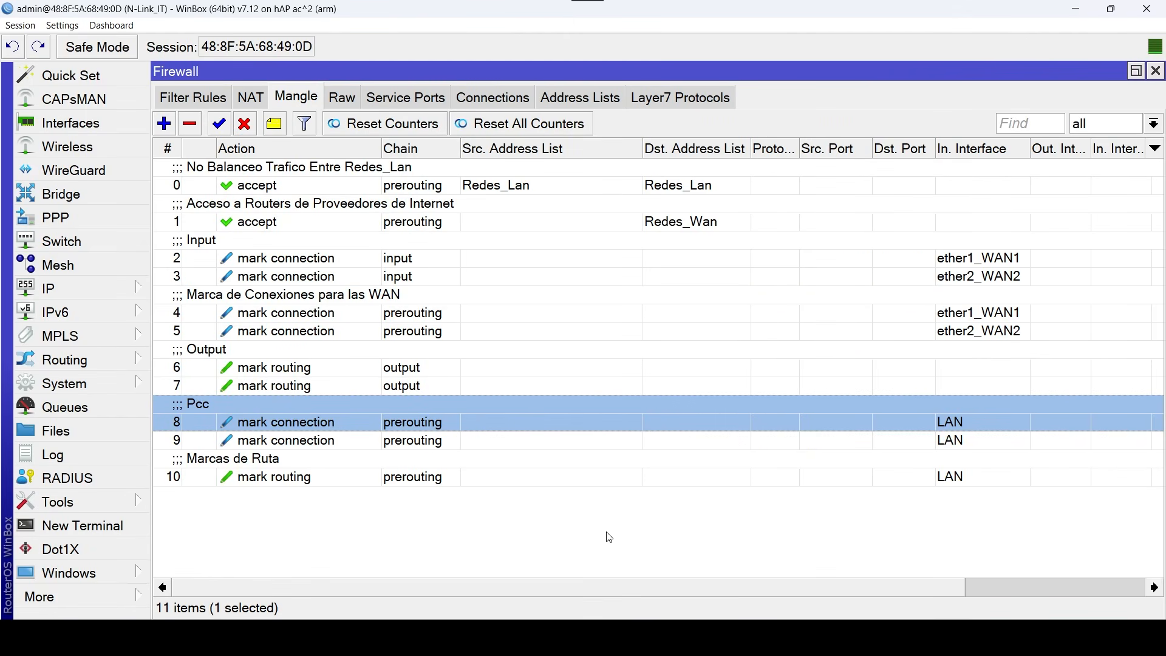
Duplicate the Marcas de Ruta mangle rule and set the copy's connection mark to WAN2_Conn.
click(325, 478)
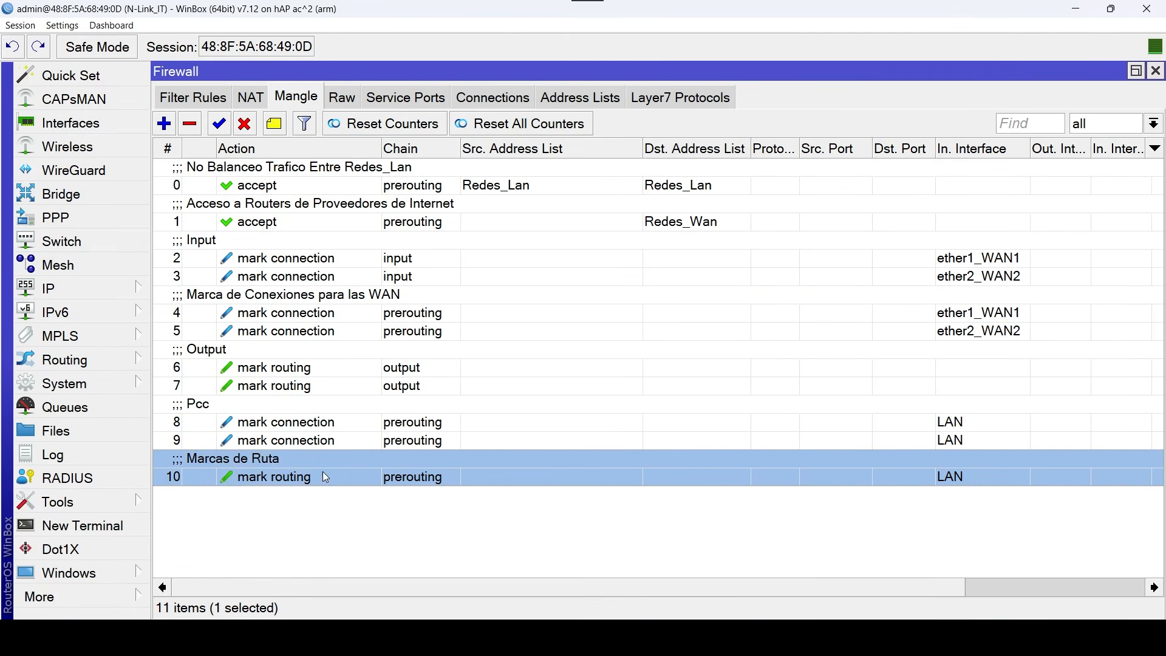
double_click(325, 477)
click(868, 235)
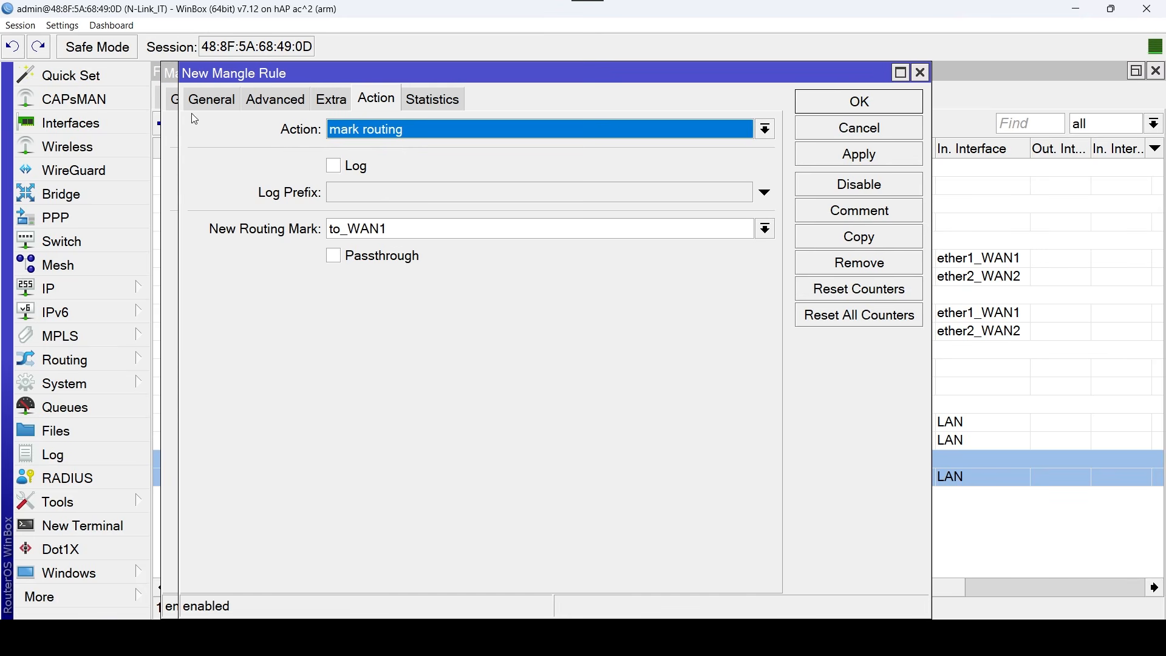
click(210, 100)
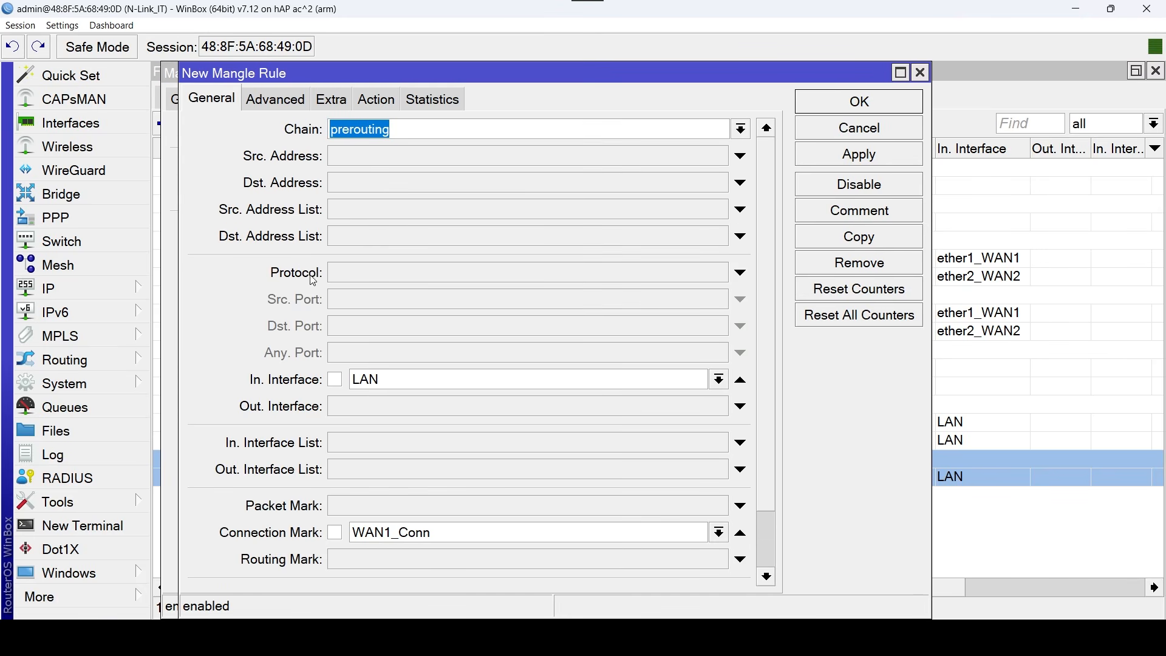
click(719, 532)
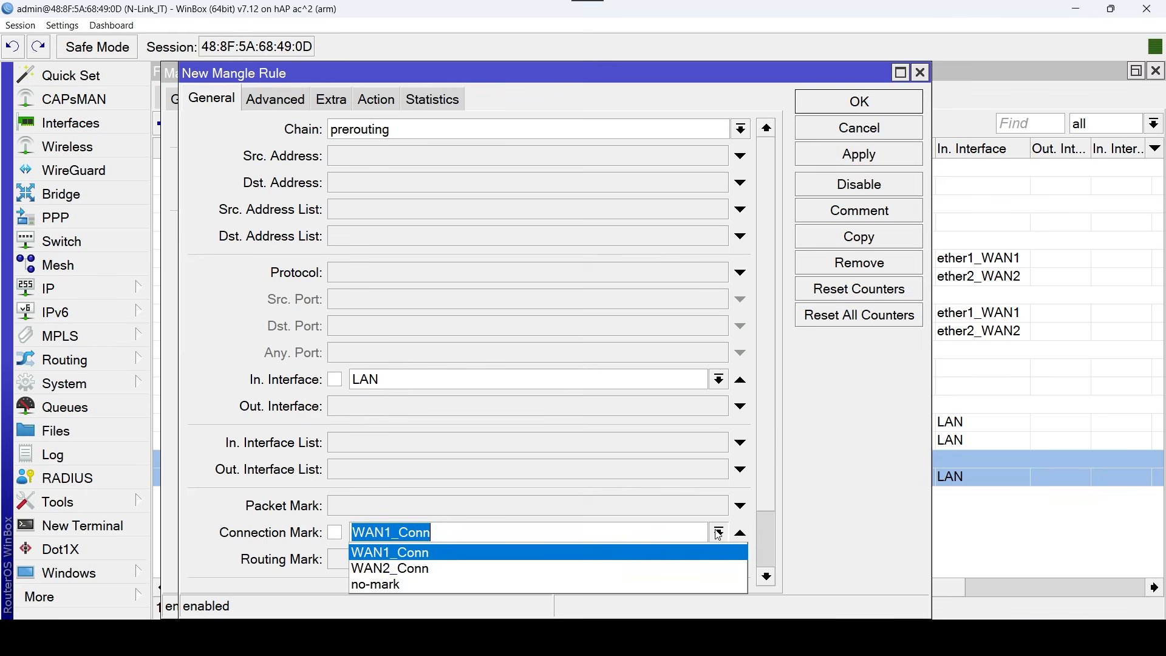
click(435, 567)
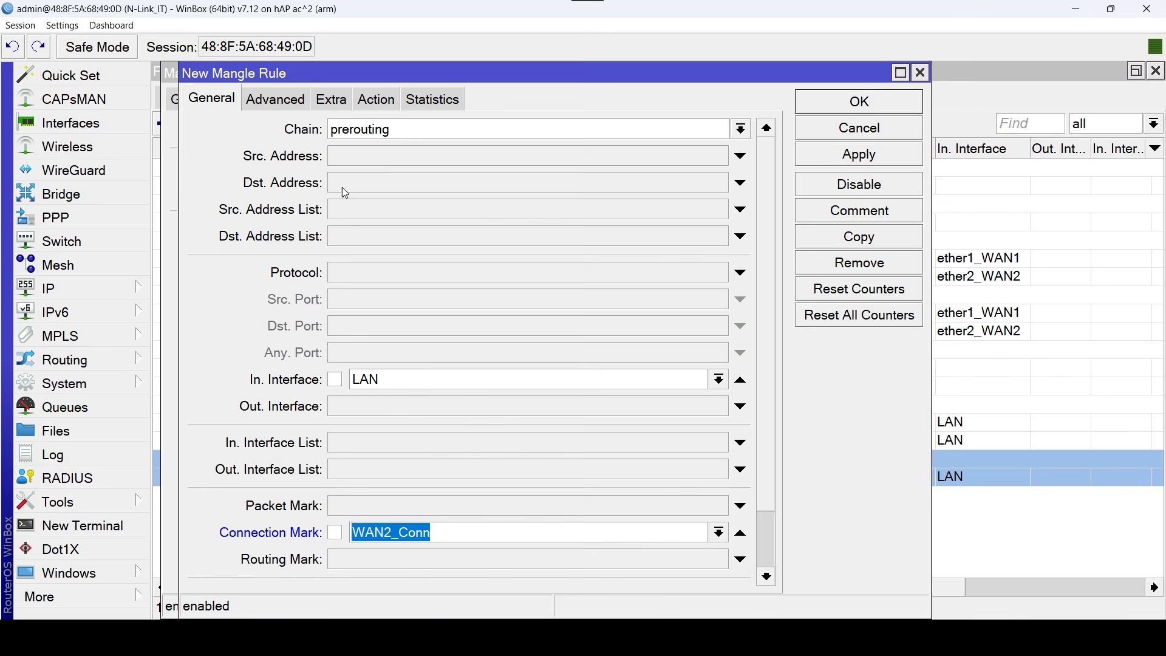
Set the copied mark-routing rule's new routing mark to to_WAN2.
click(393, 106)
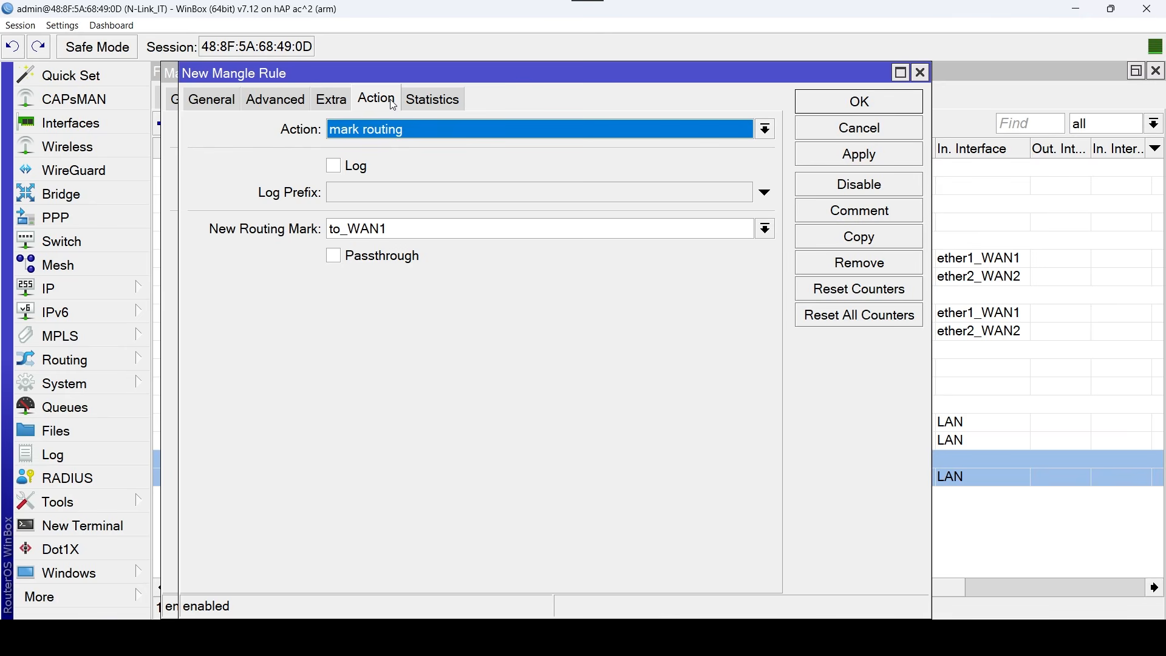
click(765, 229)
click(553, 280)
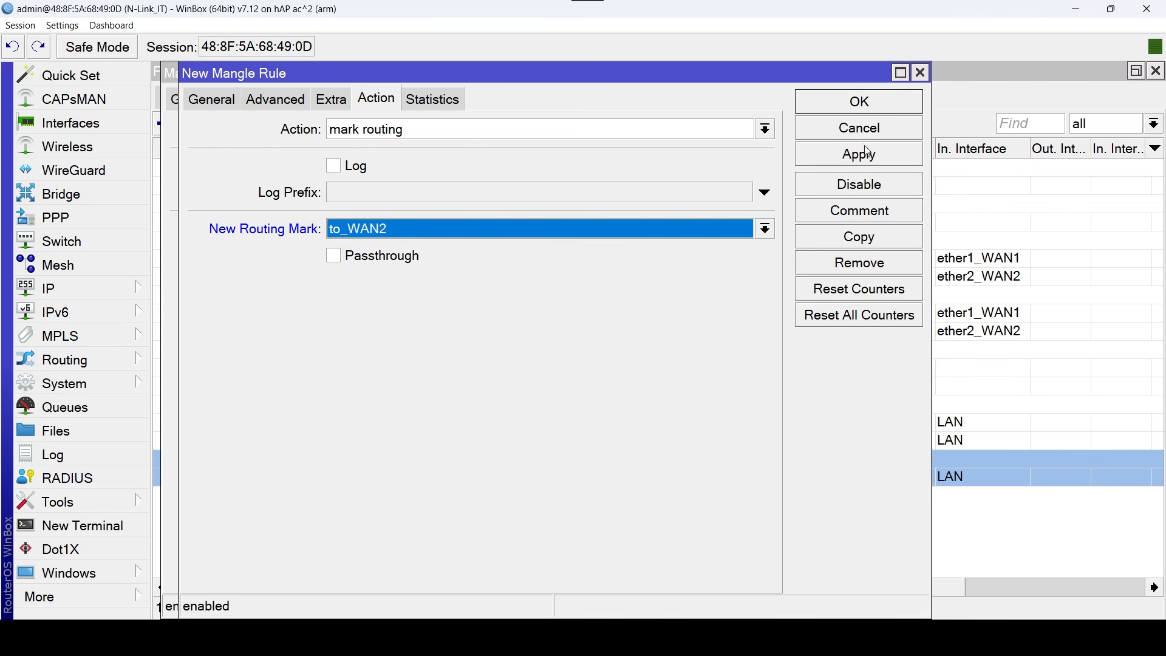
Clear the copied mark-routing rule's comment, save the copy, close the original rule and deselect it in the list.
click(898, 220)
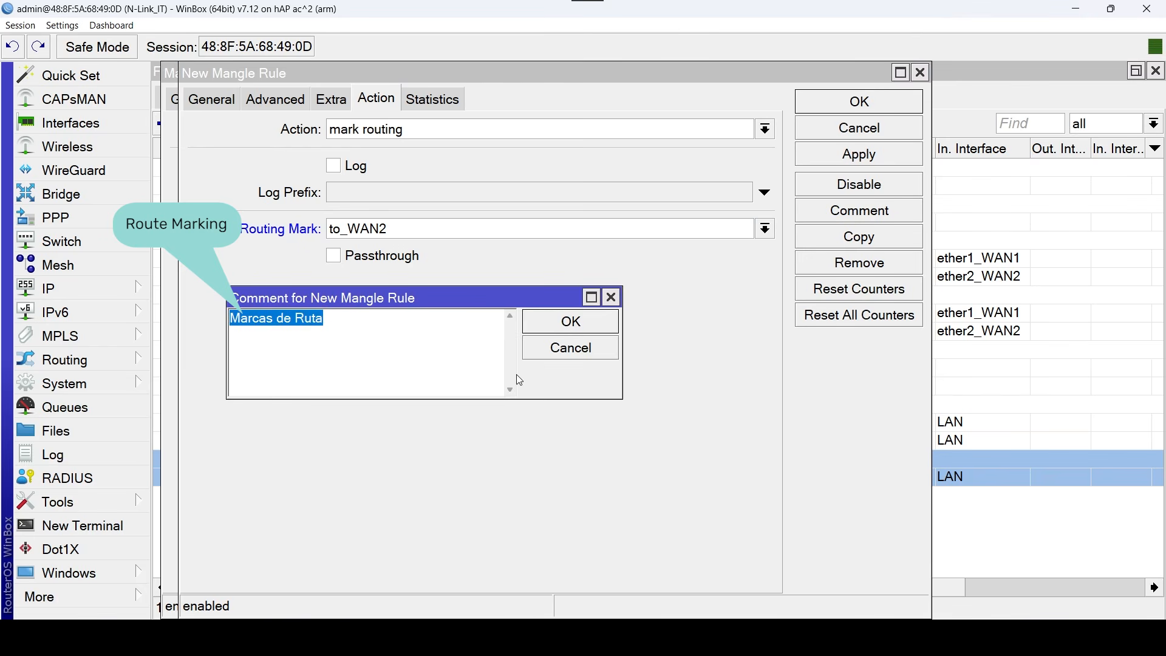
key(BackSpace)
click(601, 322)
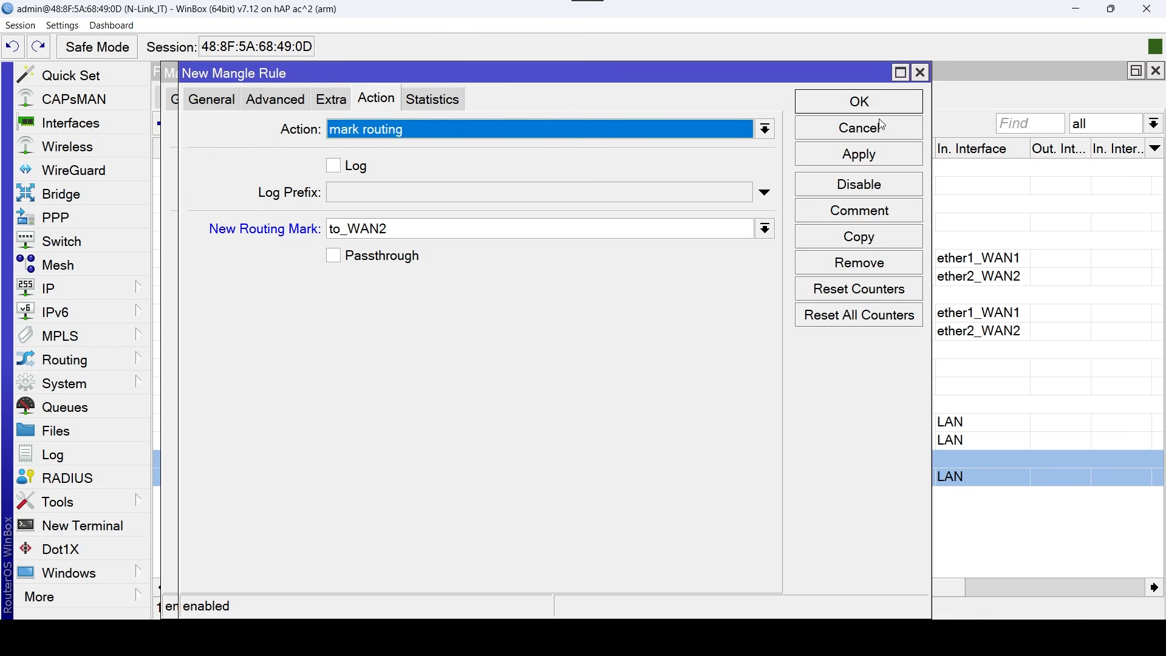
click(897, 100)
click(897, 99)
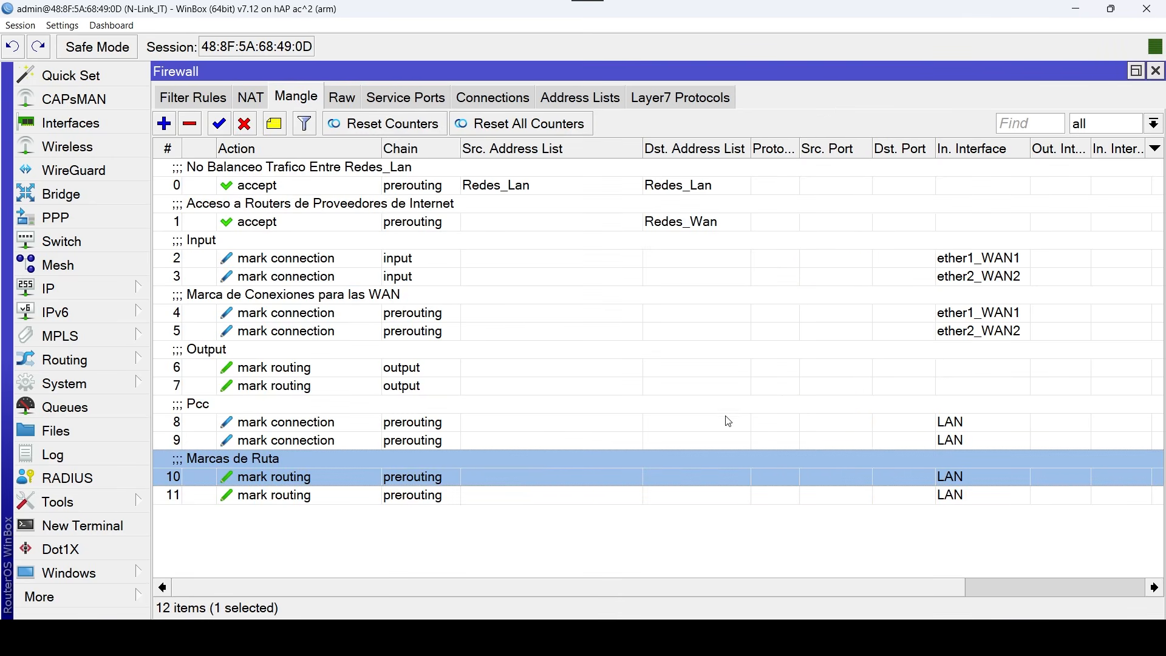
click(677, 547)
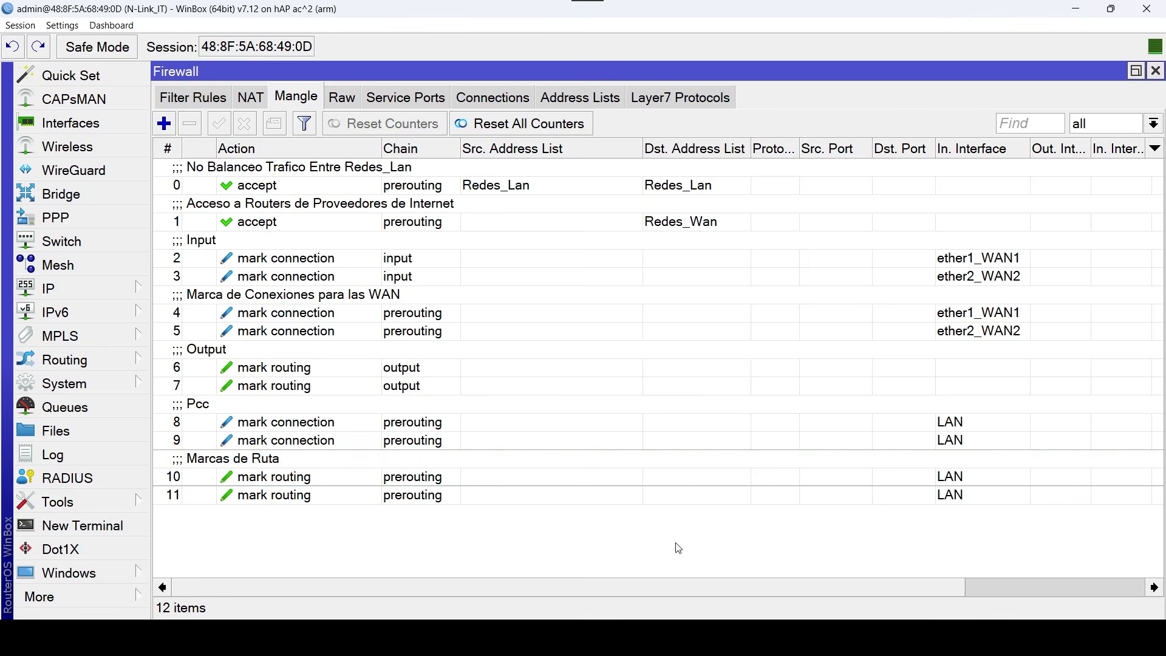
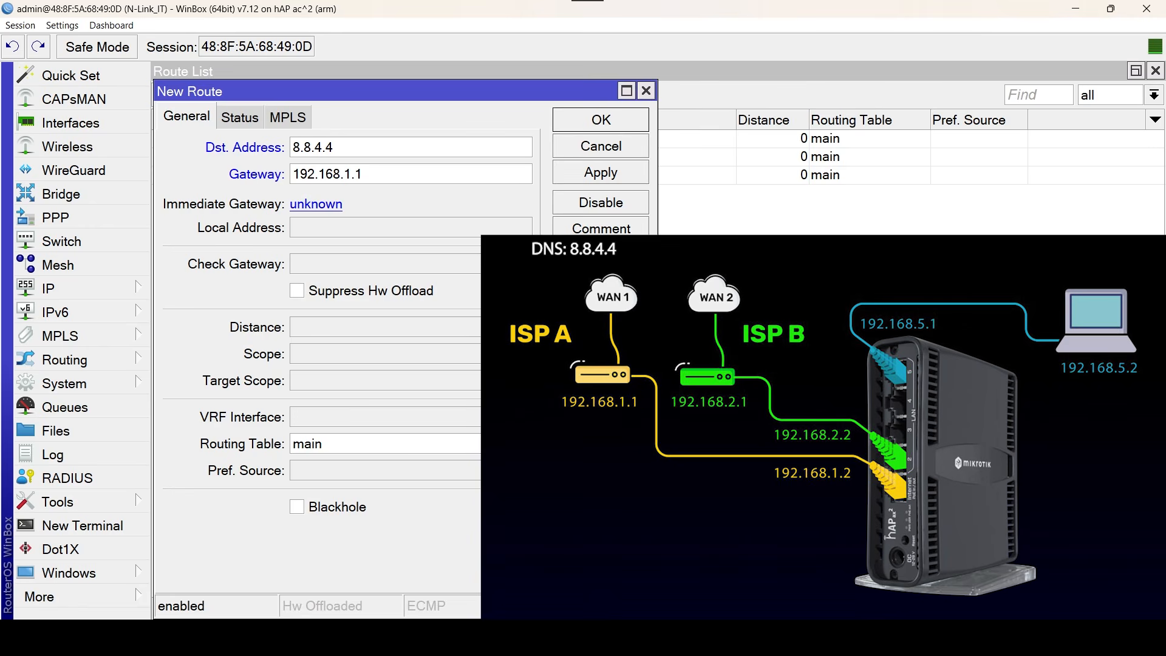
Set the new 8.8.4.4 route's scope to 10, comment it "Ruta Recursiva WAN1" and save it.
click(468, 361)
text(10)
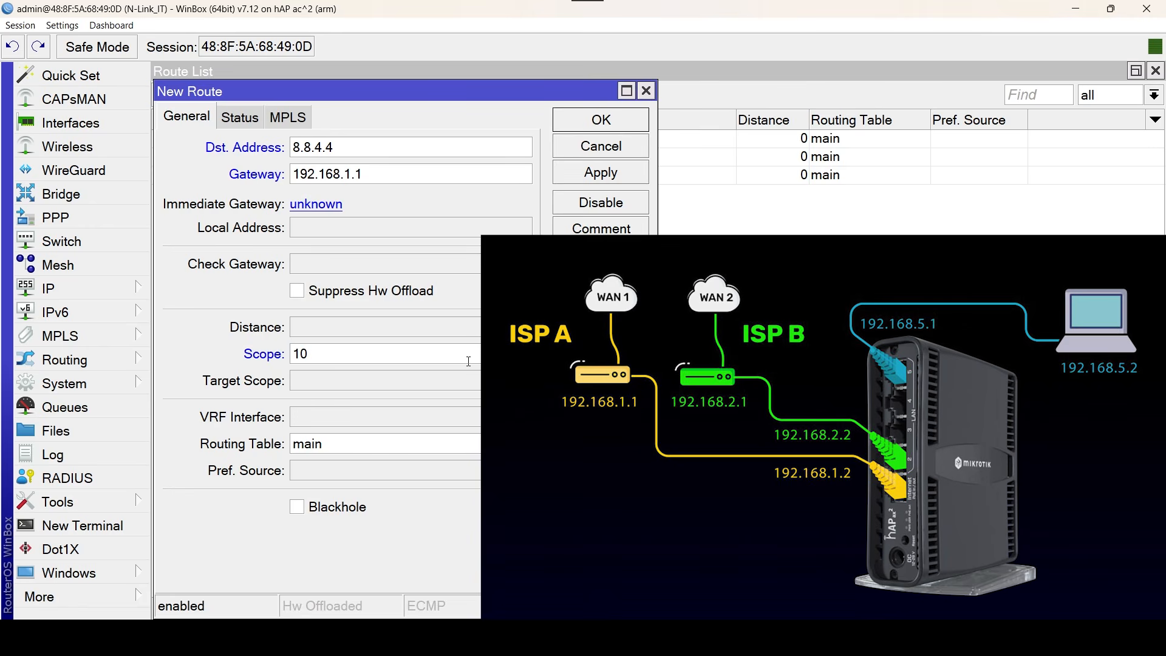
click(633, 237)
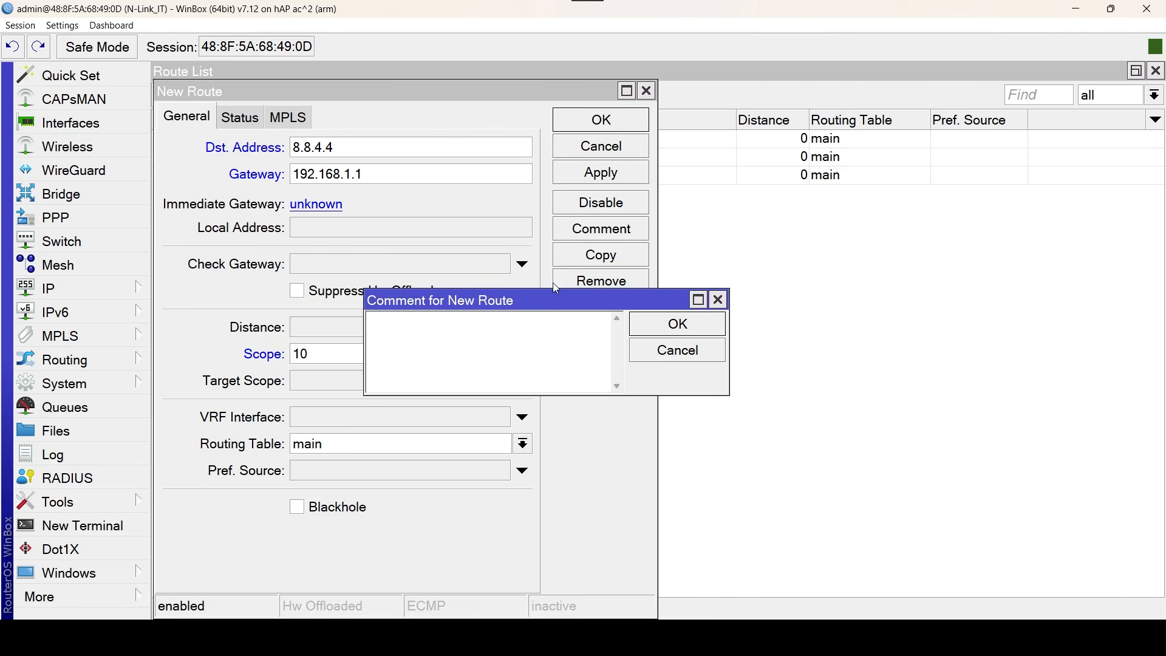
text(Ruta R)
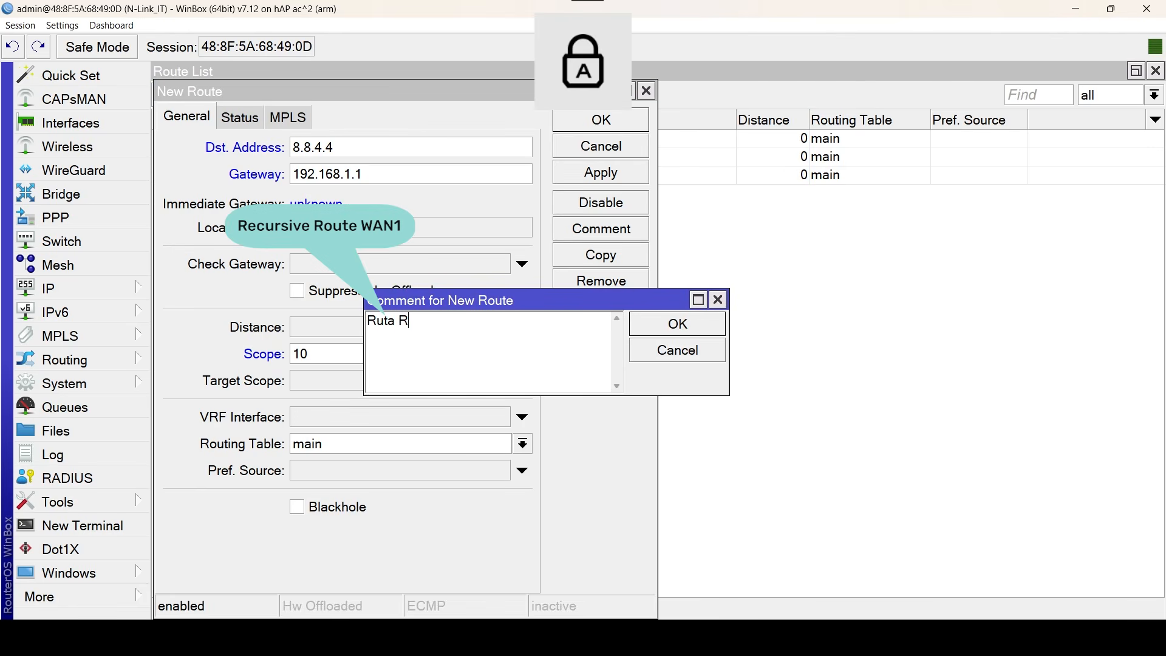
key(Caps_Lock)
text(ecursiv)
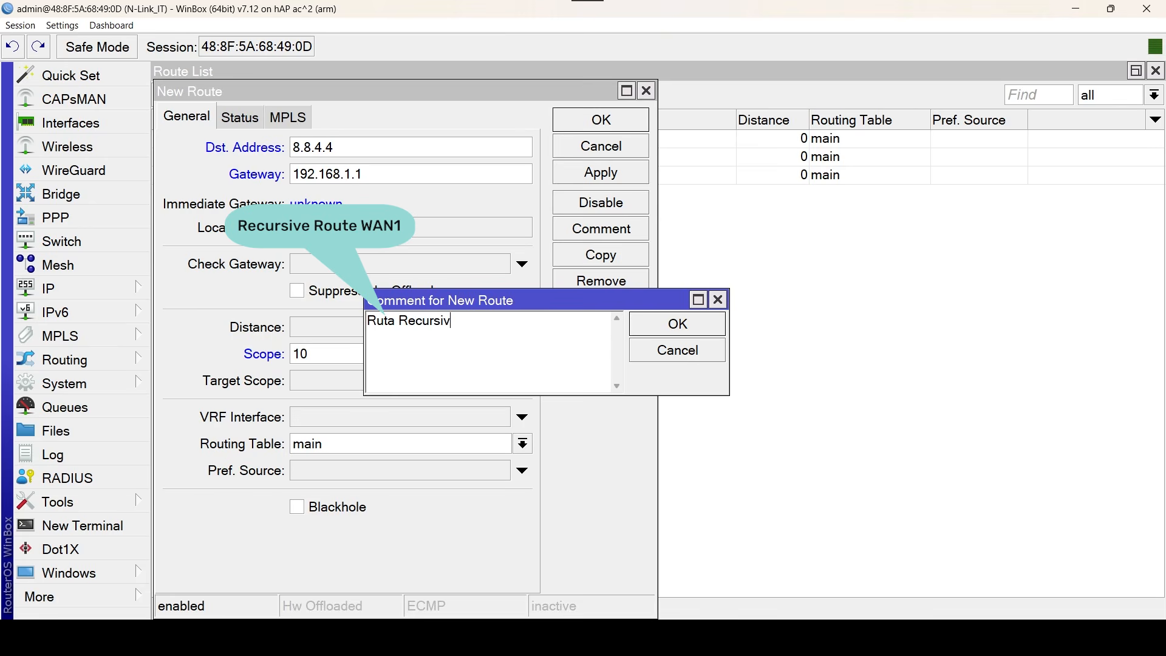
text(a)
key(Caps_Lock)
text(WAN)
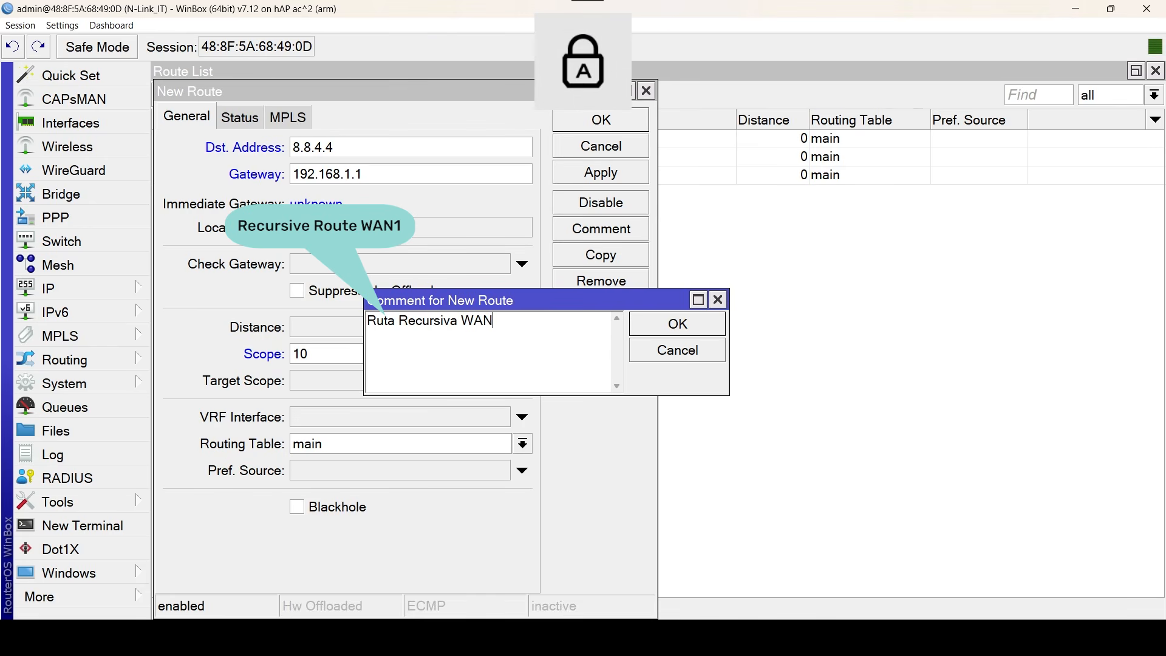
key(Caps_Lock)
text(1)
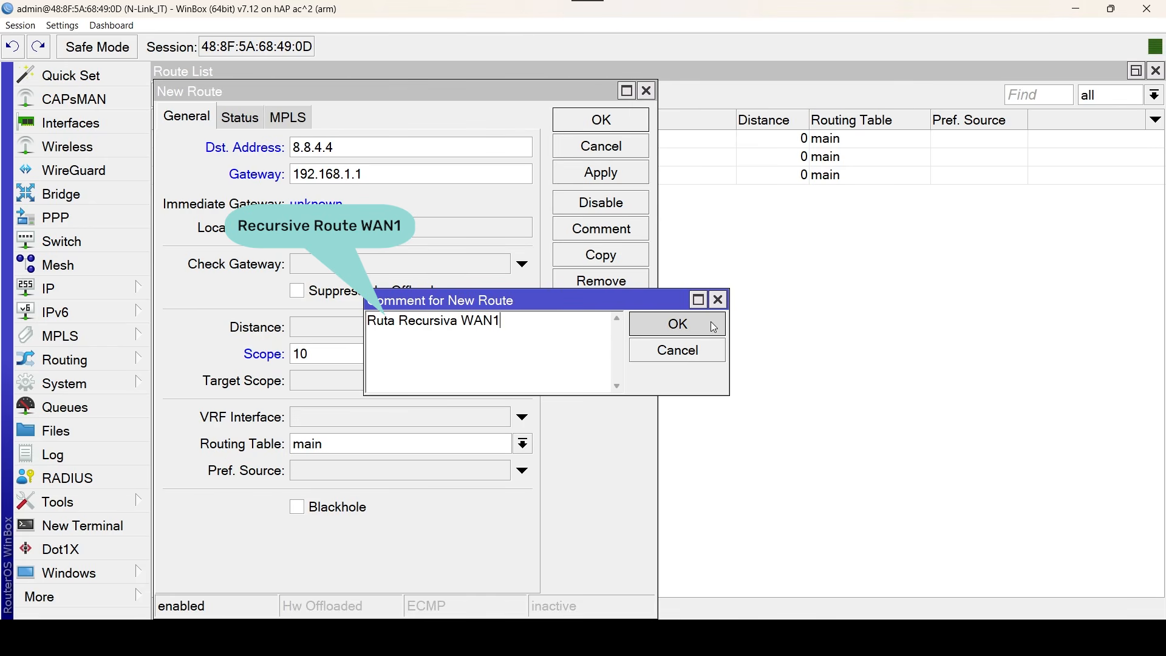
click(677, 324)
click(574, 120)
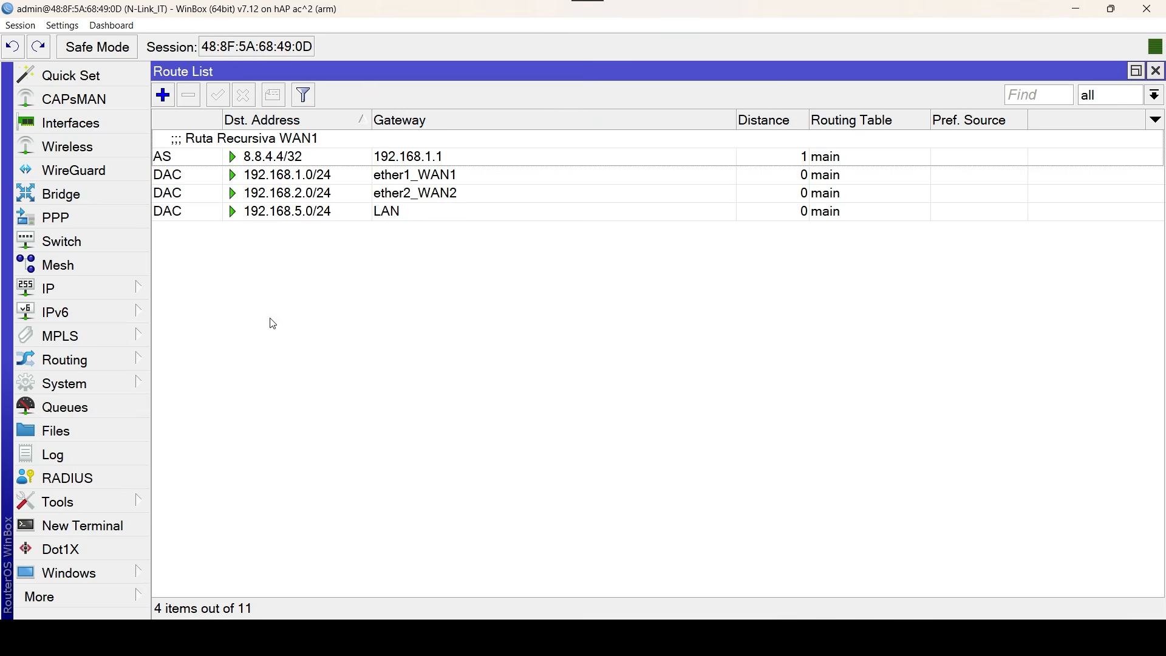
Start a new route to 208.67.220.220 through gateway 192.168.2.1 with scope 10.
click(162, 97)
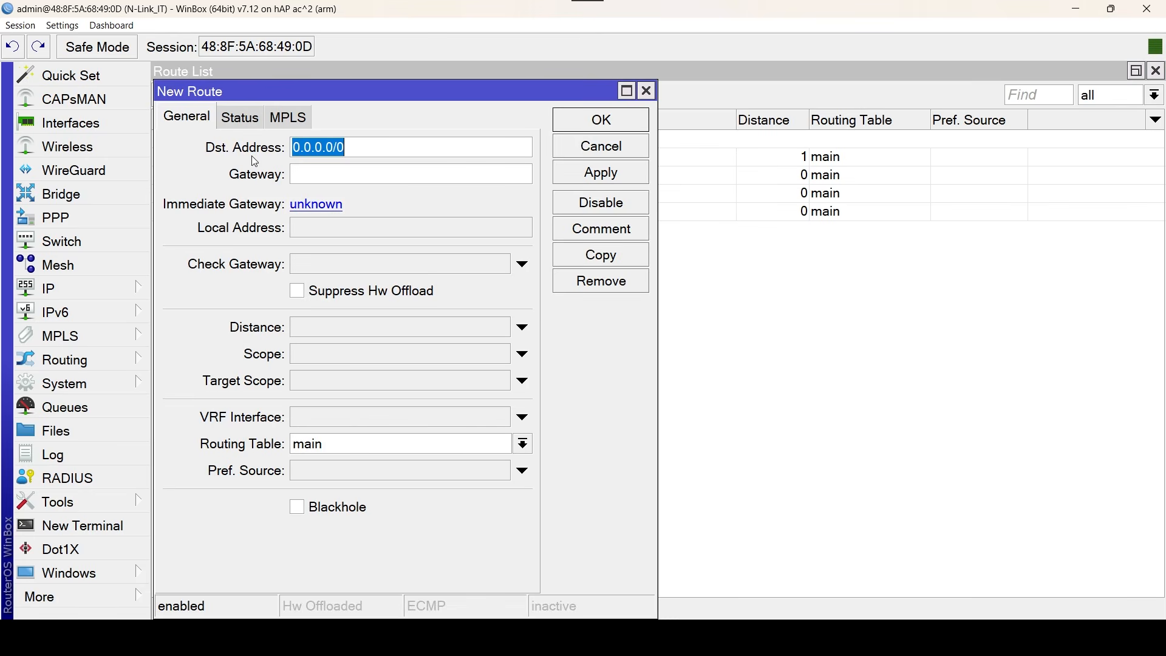
text(20)
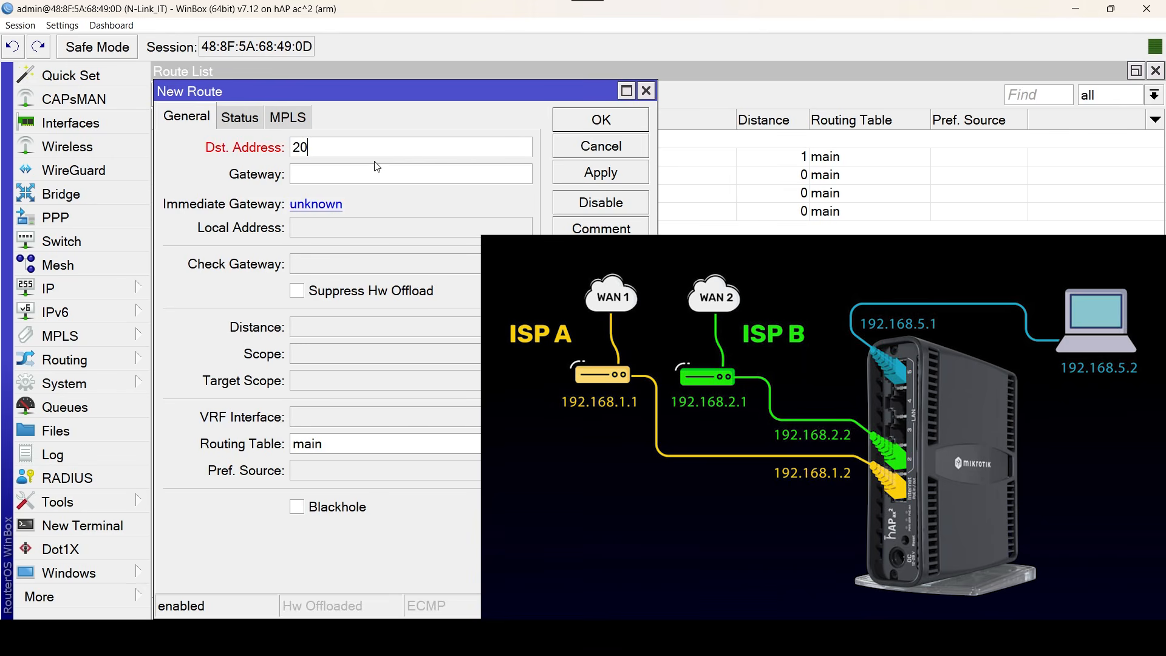
text(8.67.220.220)
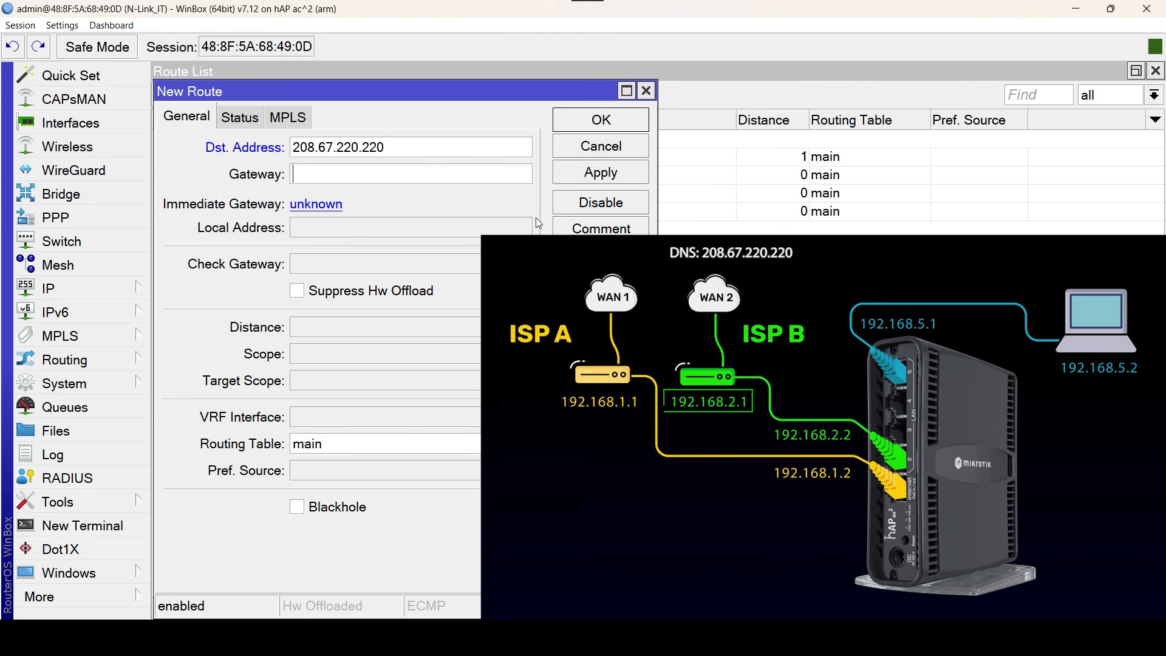
key(Tab)
text(192.168.2.1)
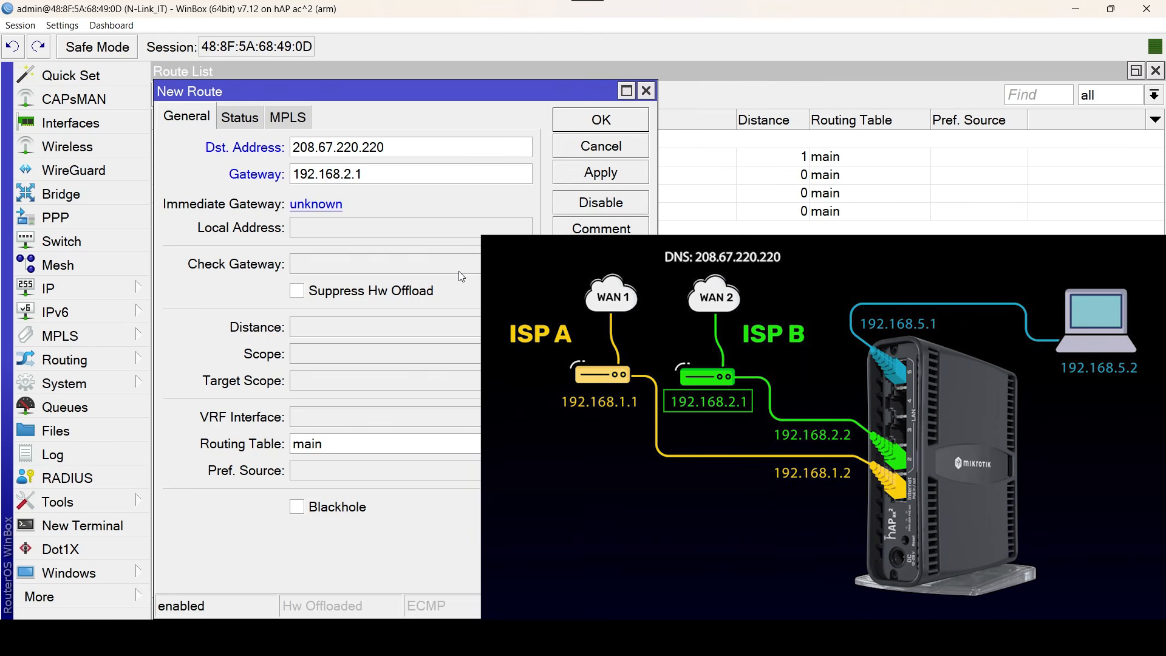
click(435, 357)
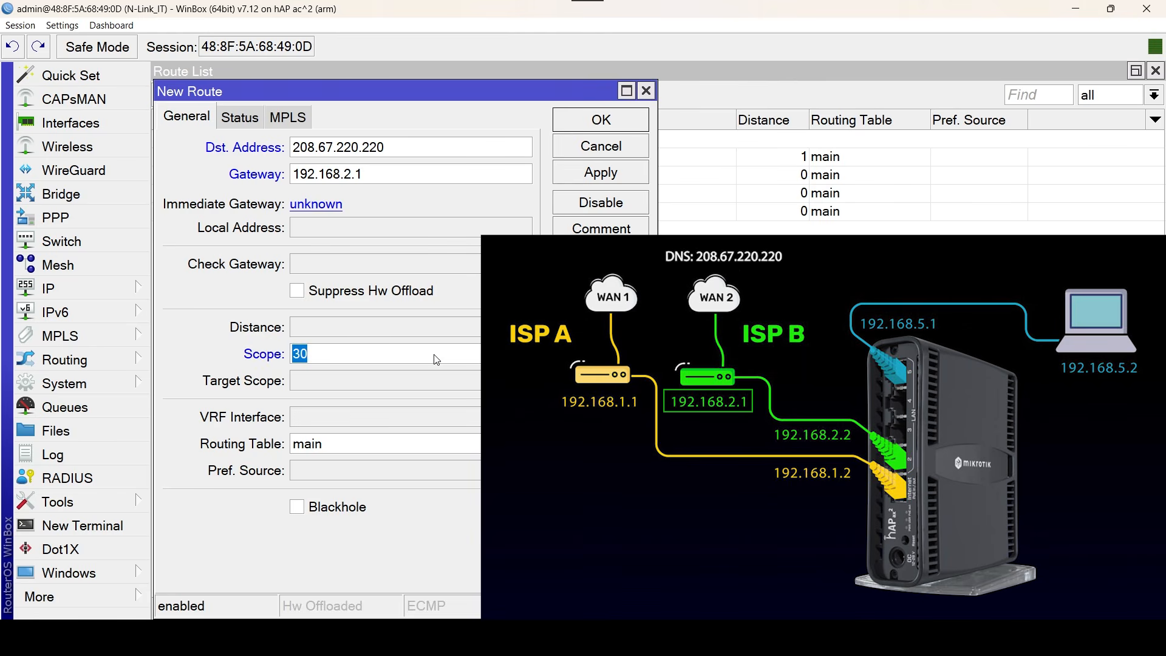
text(10)
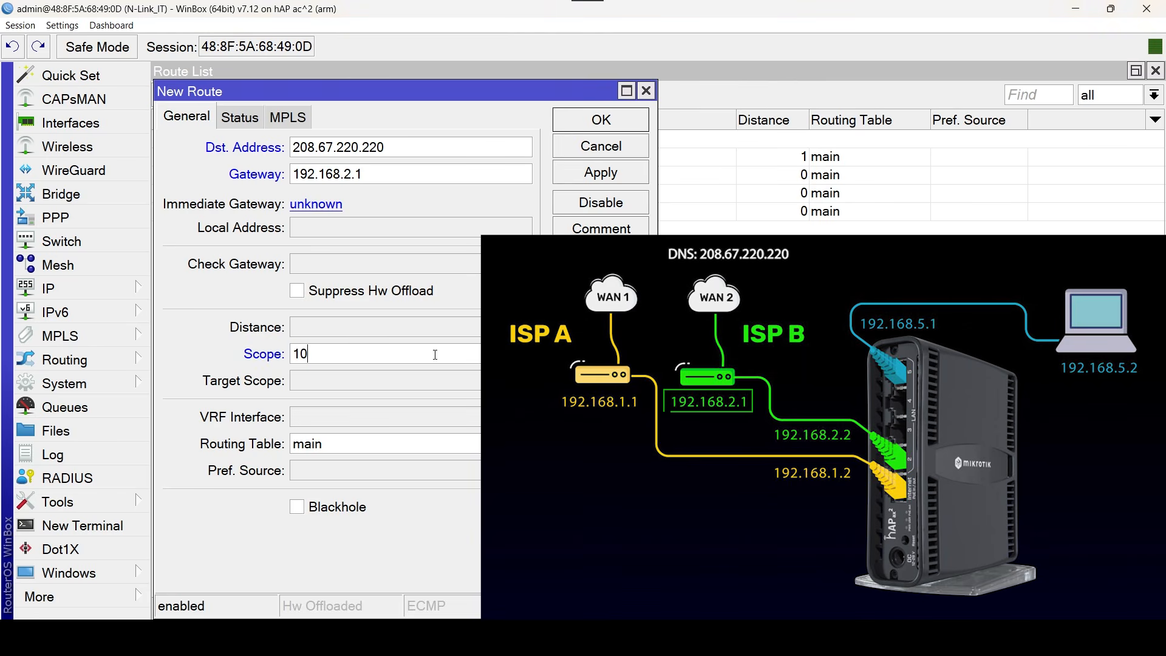
Comment the new 208.67.220.220 route as "Ruta Recursiva WAN2" and save it.
click(644, 229)
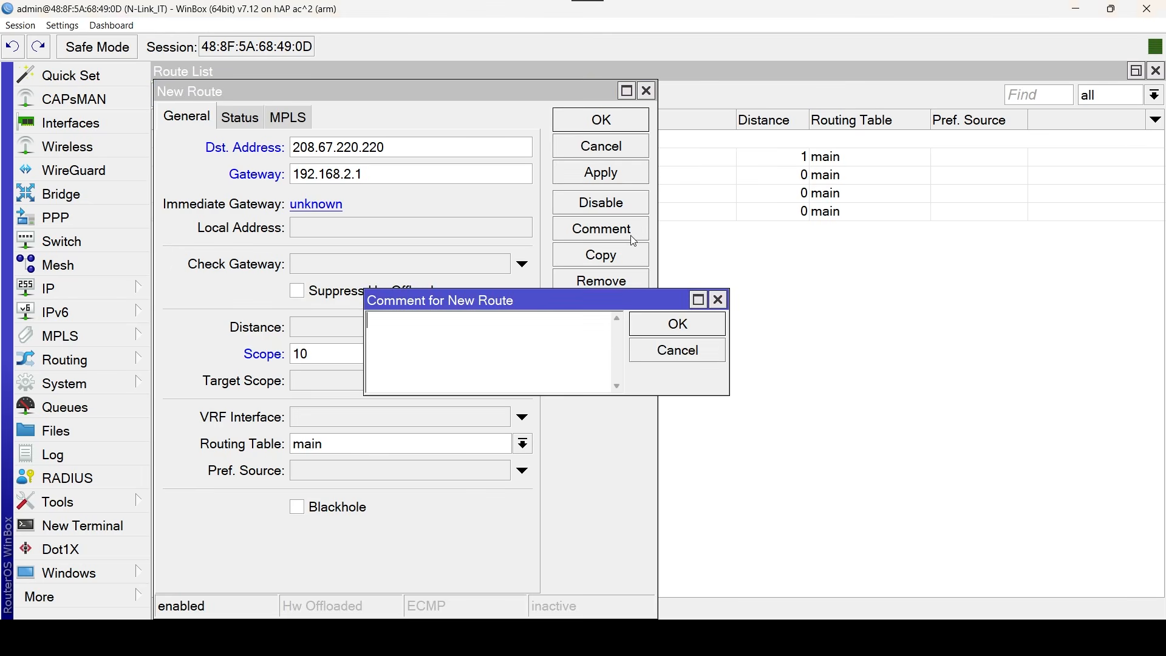
text(Rut)
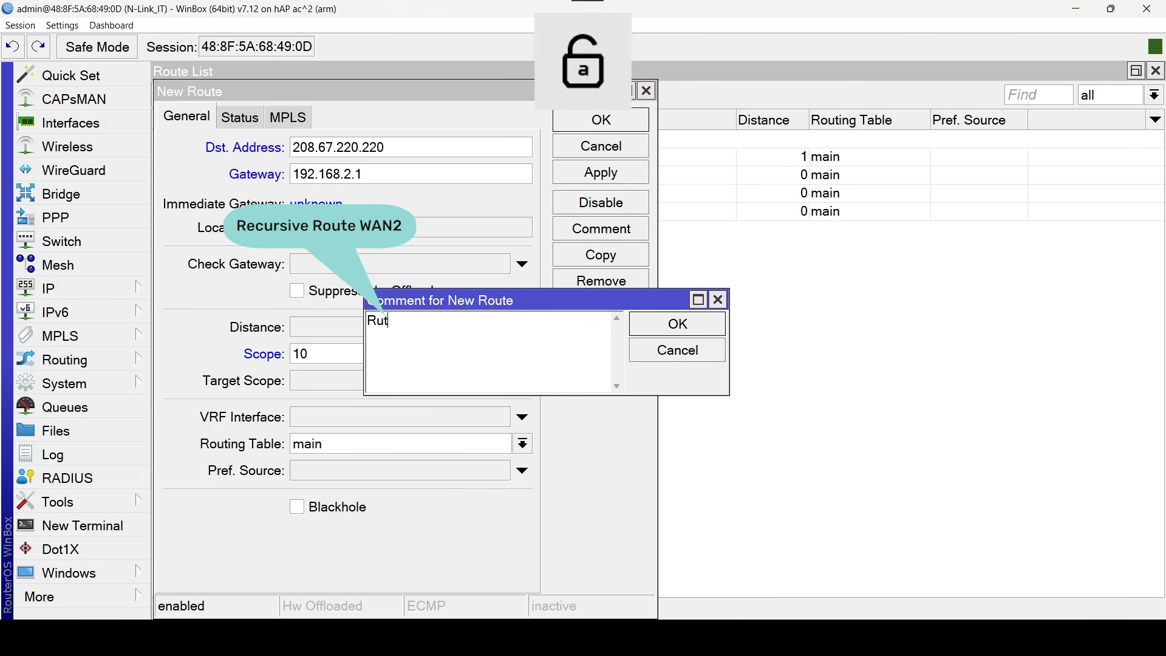
text(a Recursiva)
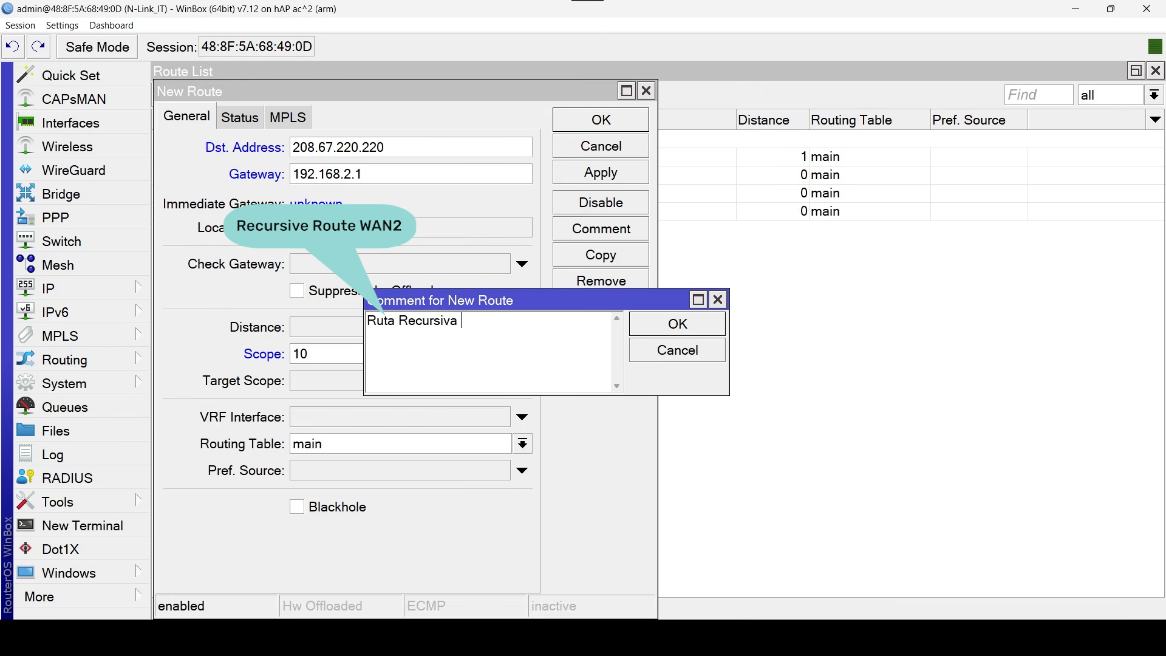
key(Caps_Lock)
text(WAN2)
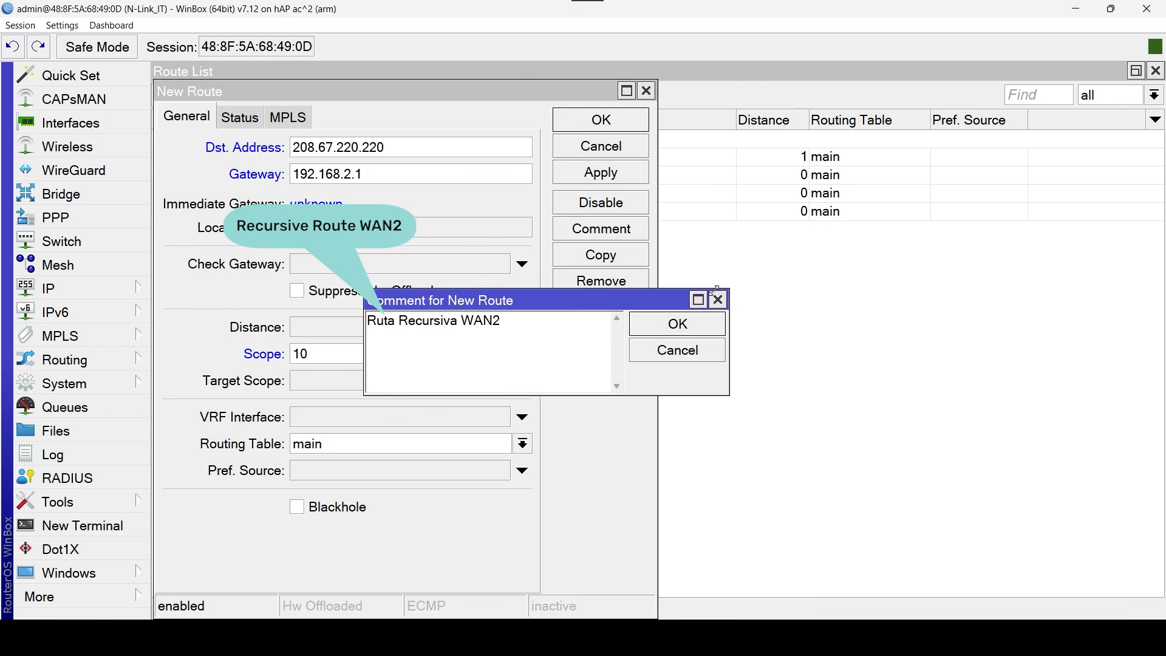
click(719, 323)
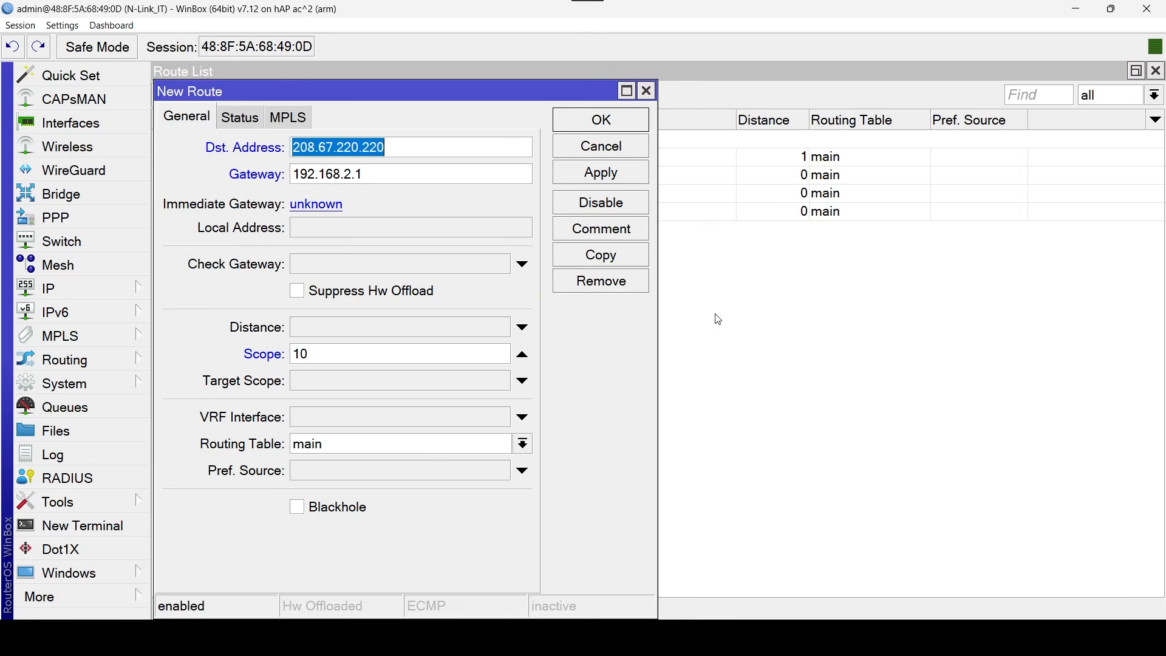
click(624, 129)
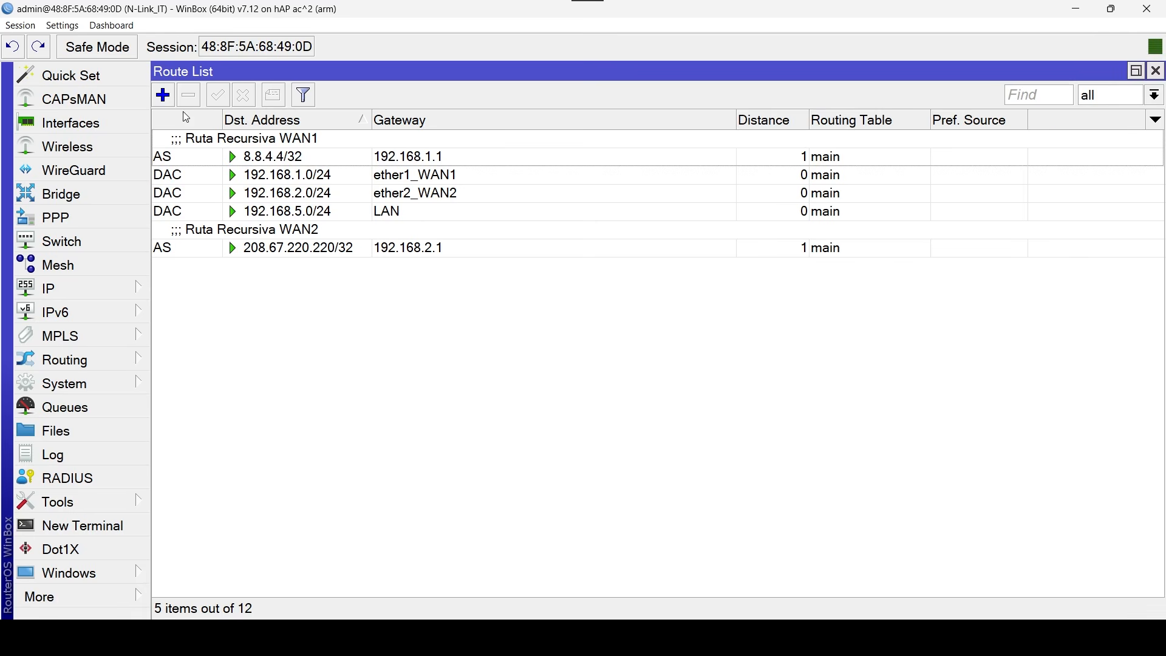
Start a new 0.0.0.0/0 route in the main table via gateway 8.8.4.4, with ping gateway check, distance 1 and target scope 11.
click(163, 95)
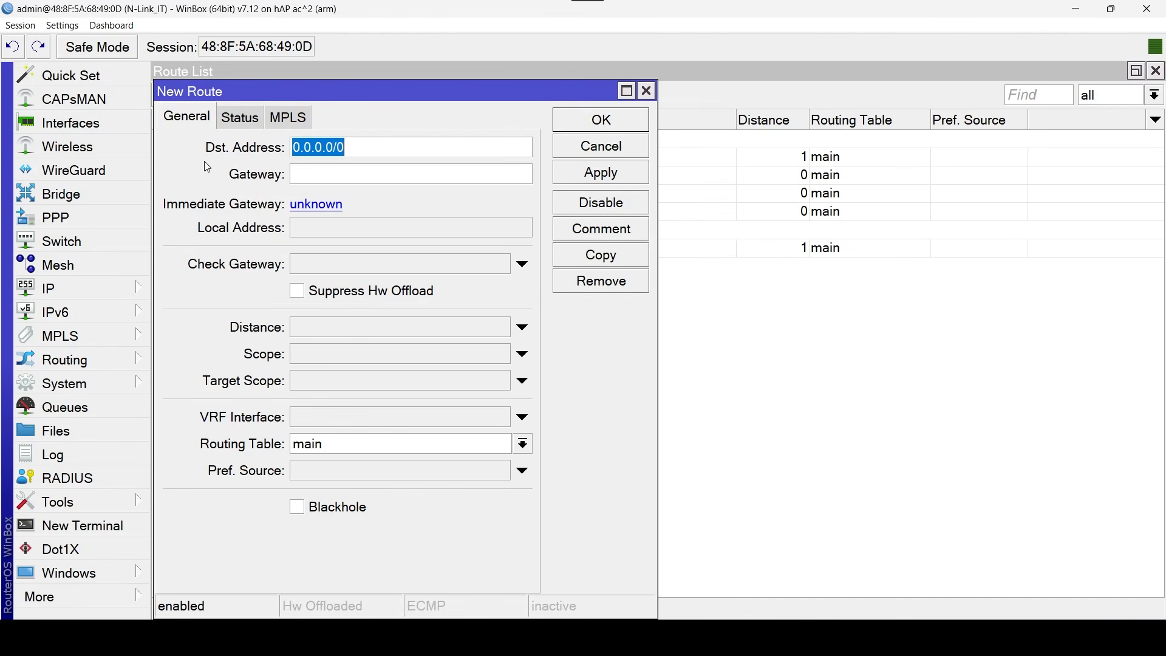
click(354, 179)
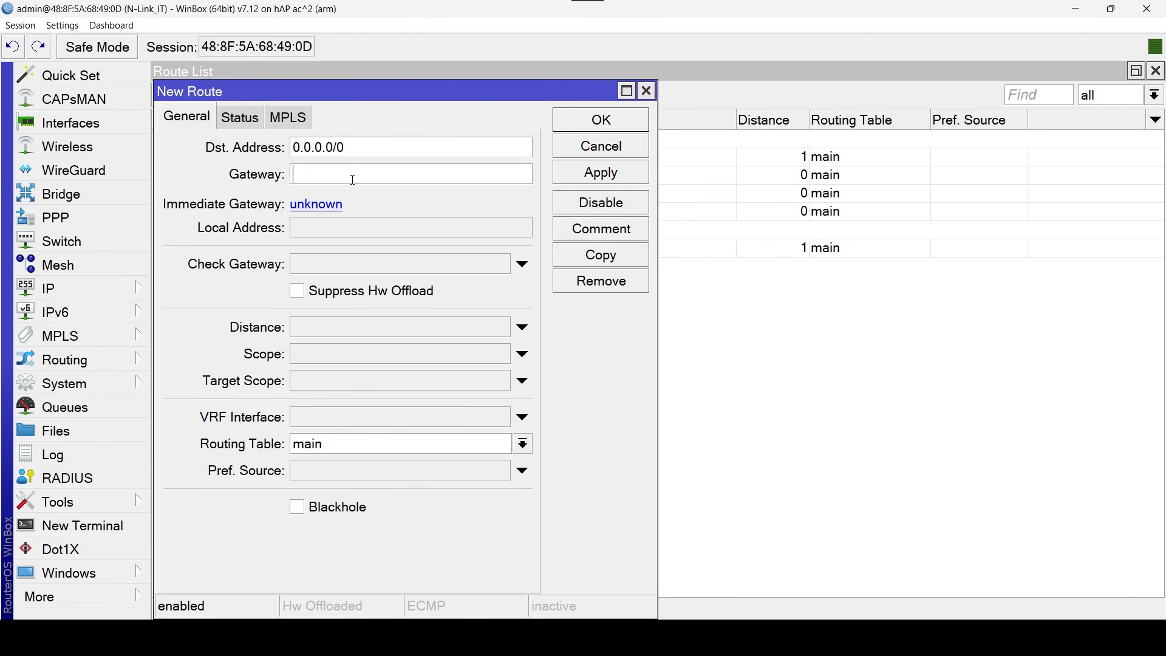
text(8.8.4.4)
click(449, 266)
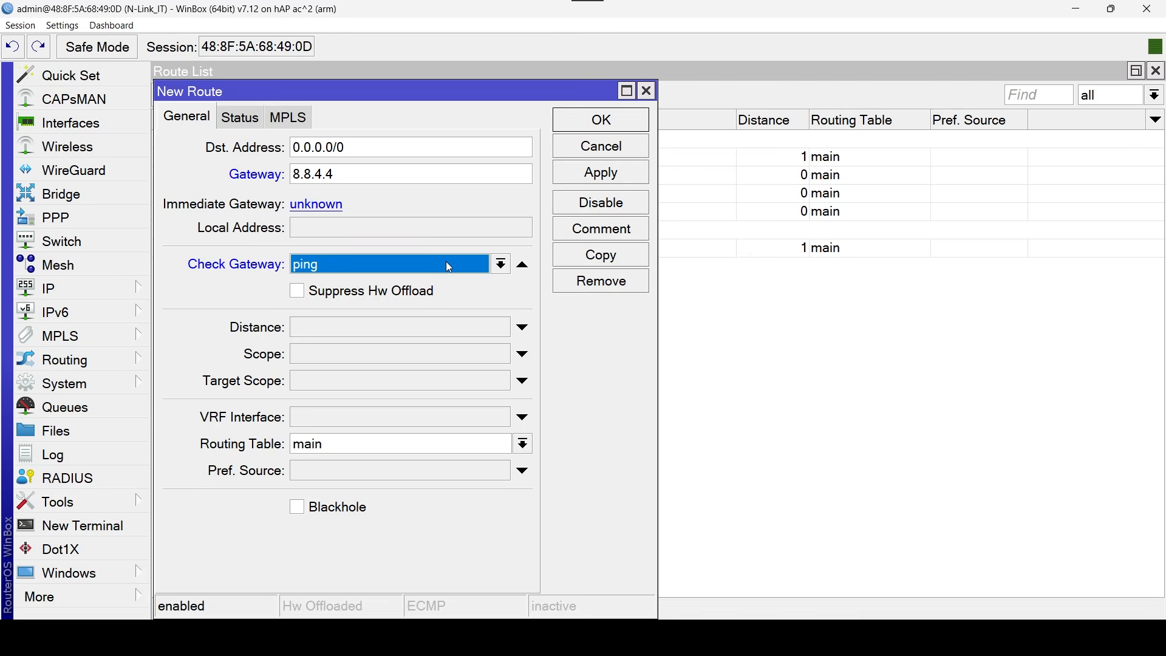
click(453, 328)
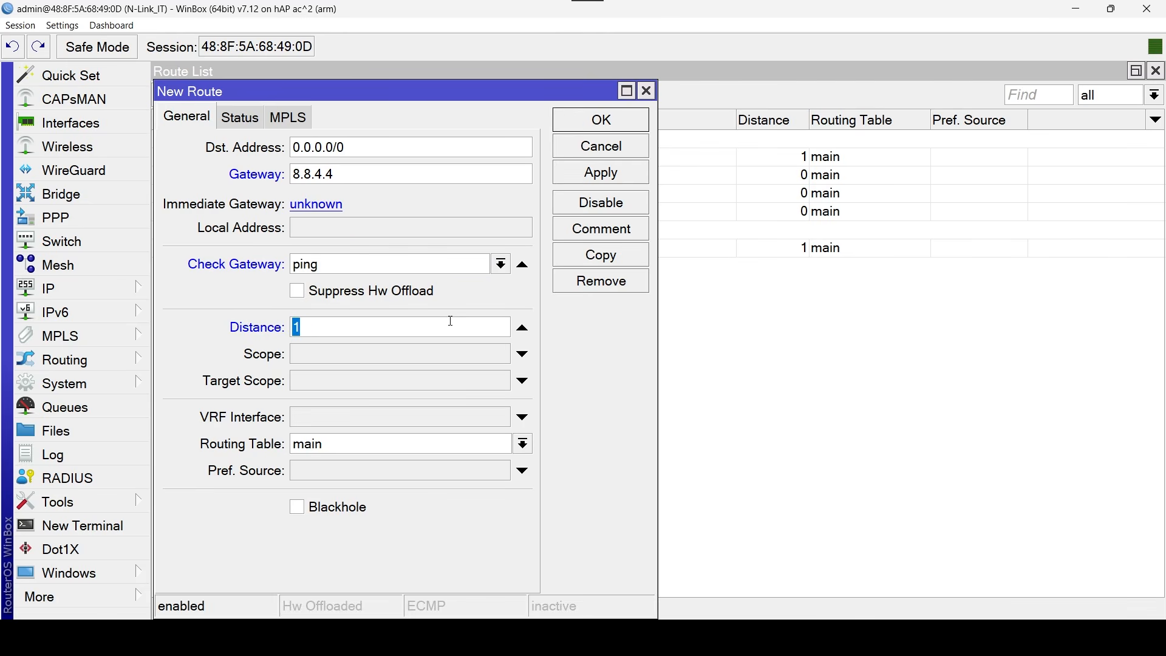
click(445, 380)
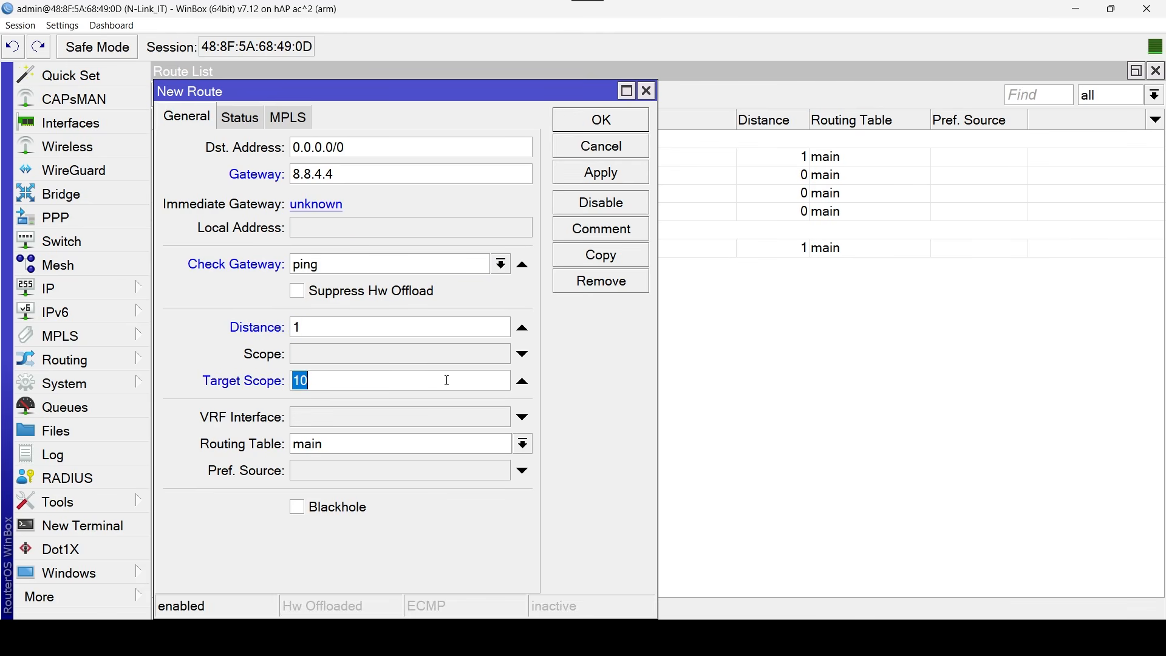
text(11)
Comment the new default route via 8.8.4.4 as "Ruta Main WAN1" and save it.
click(632, 230)
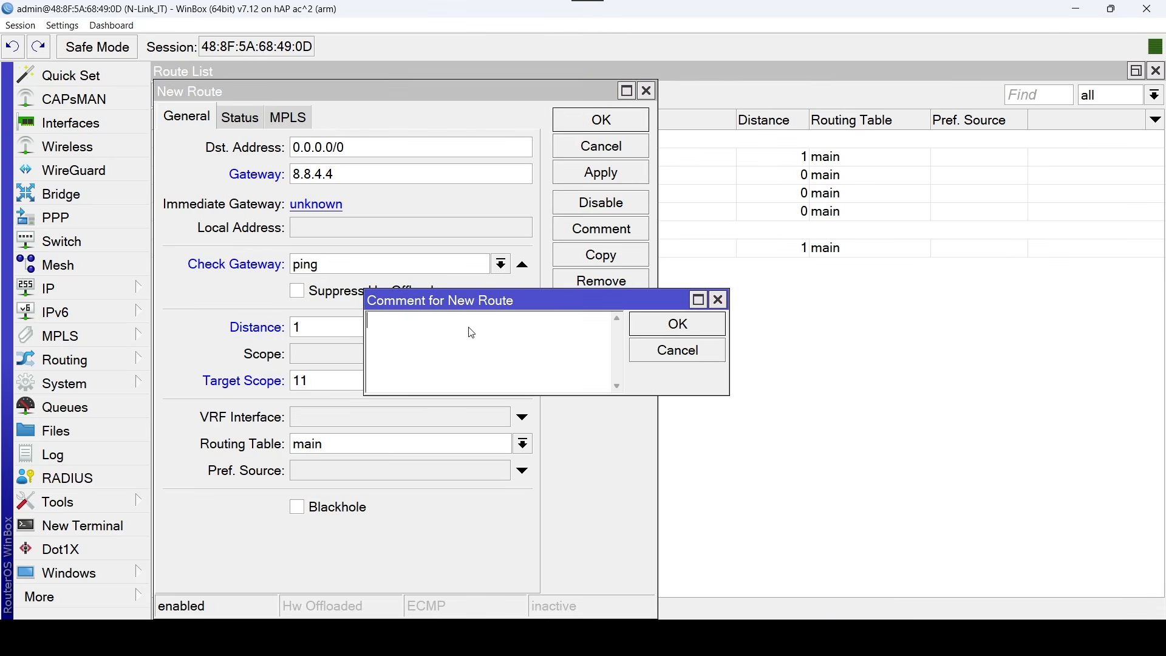
text(Ruta )
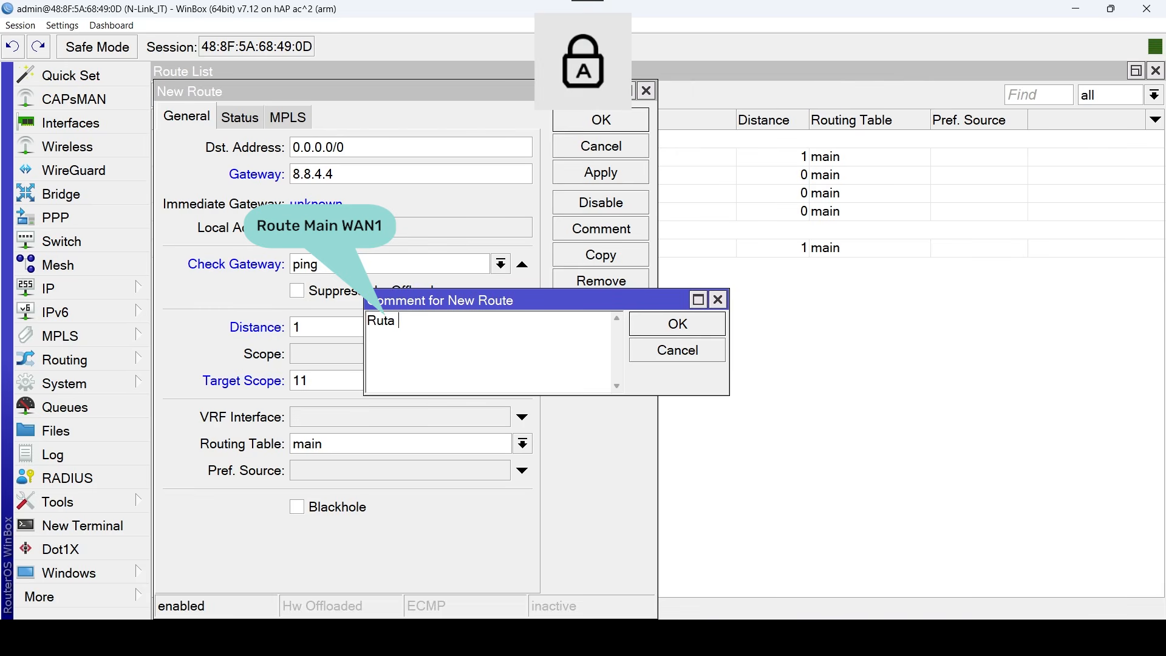
text(Main)
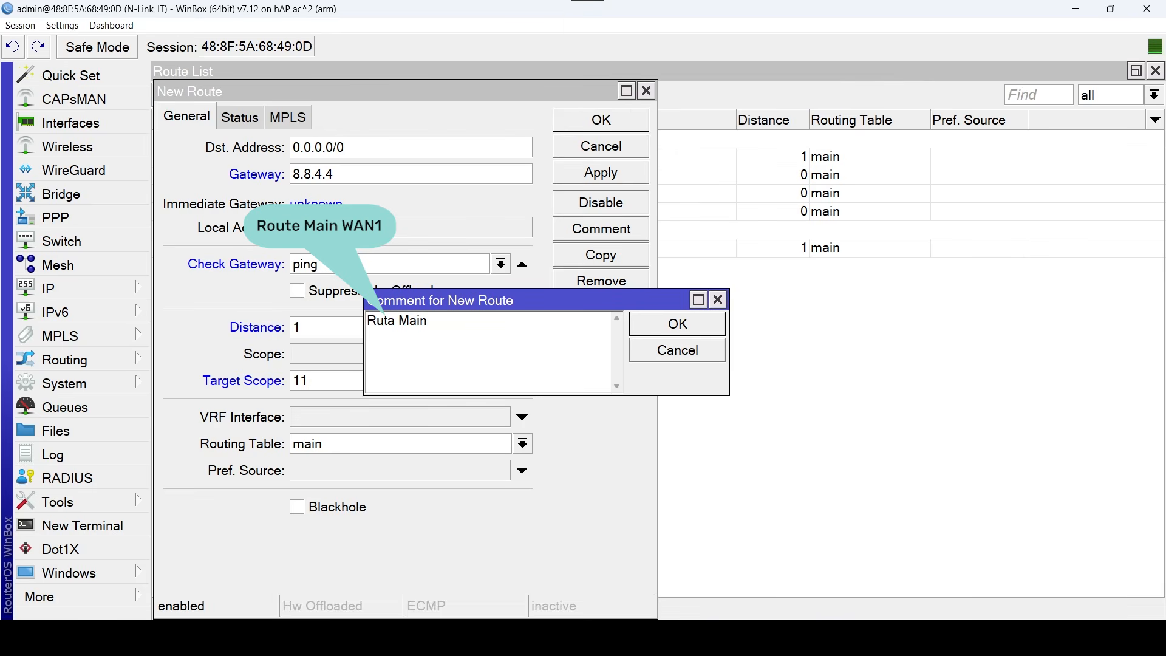
key(Caps_Lock)
text(WAN1)
click(678, 323)
click(621, 126)
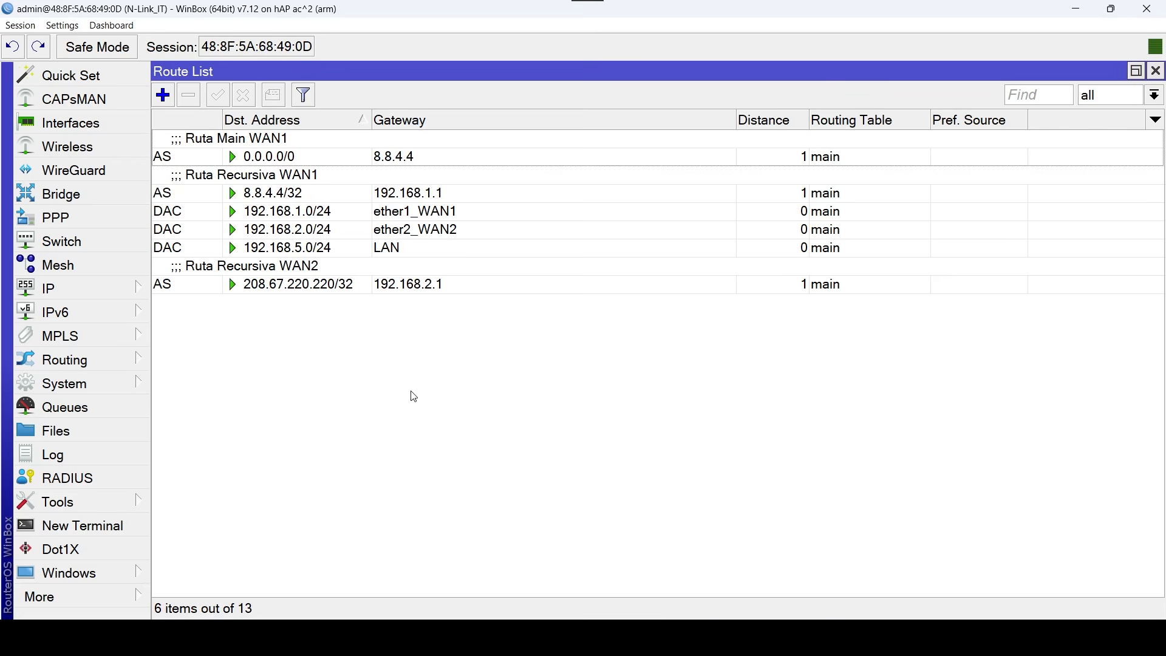
Start a second 0.0.0.0/0 route in the main table via gateway 208.67.220.220, with ping gateway check, distance 2 and target scope 11.
click(161, 96)
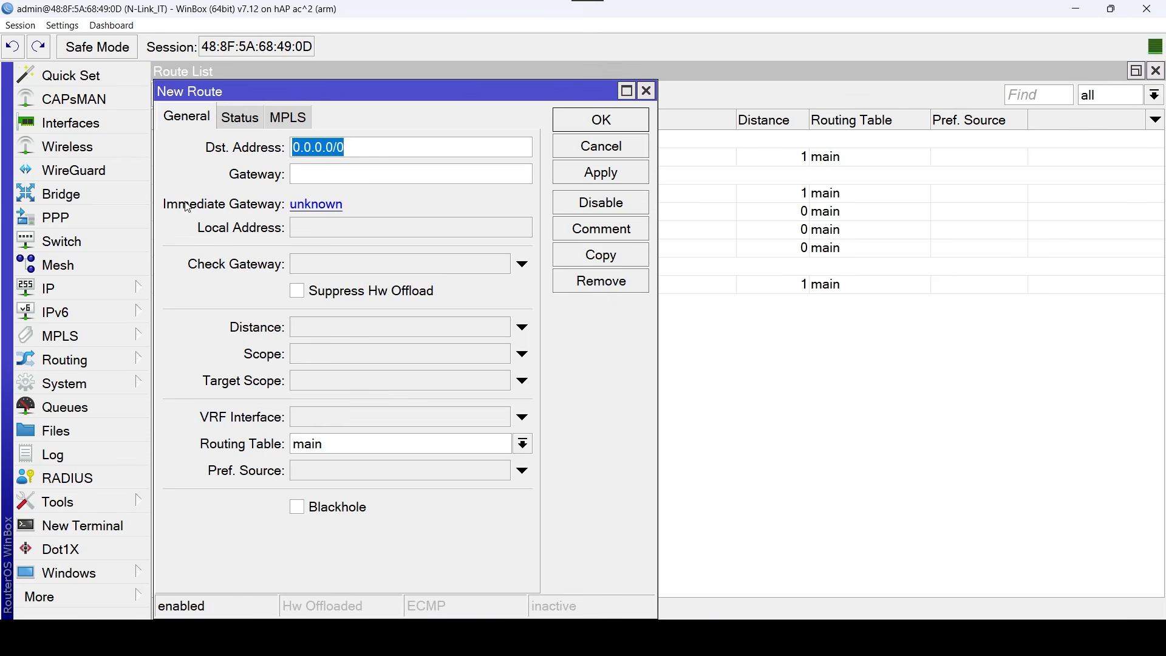
click(522, 175)
text(208.67)
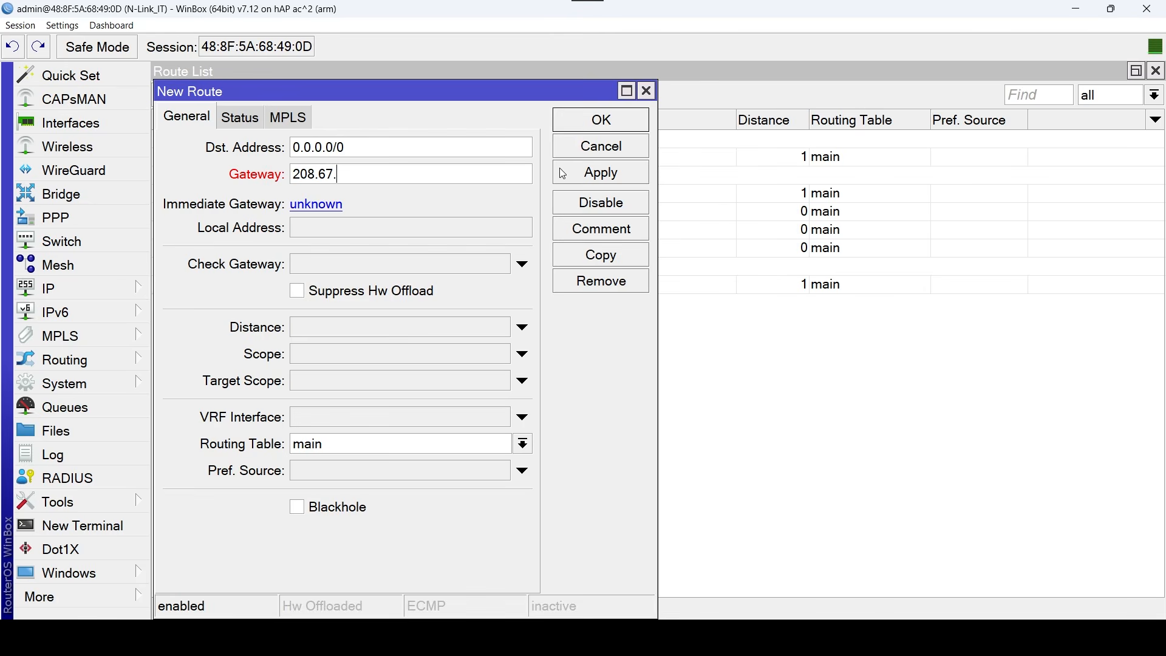
text(.220.220)
click(478, 272)
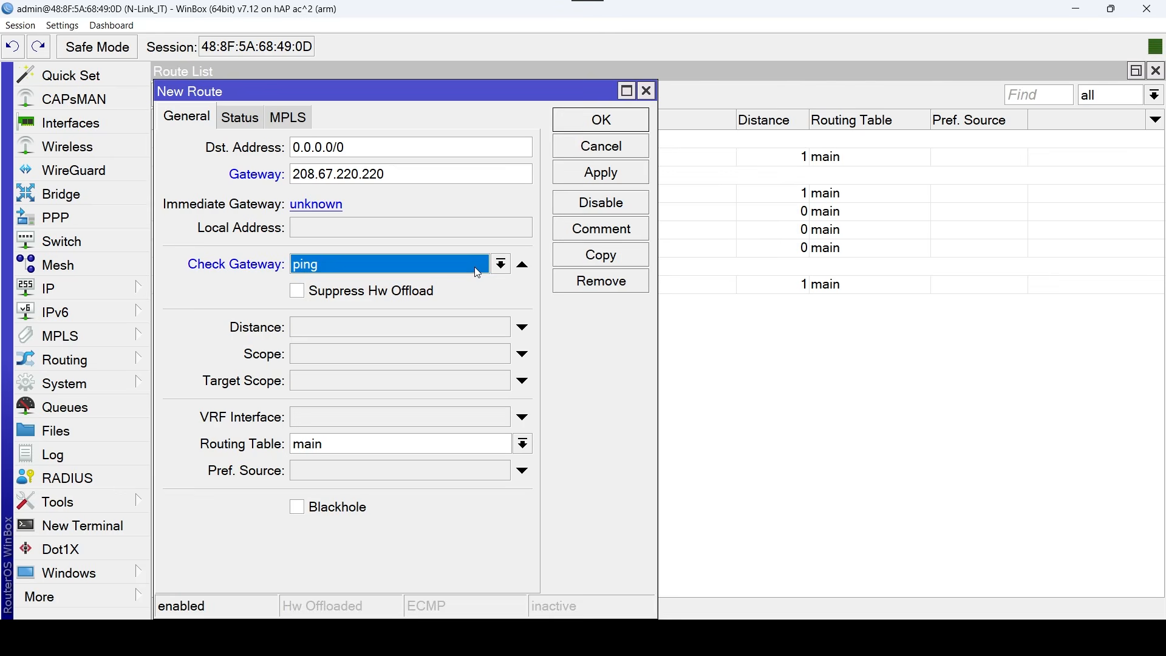
click(461, 334)
text(2)
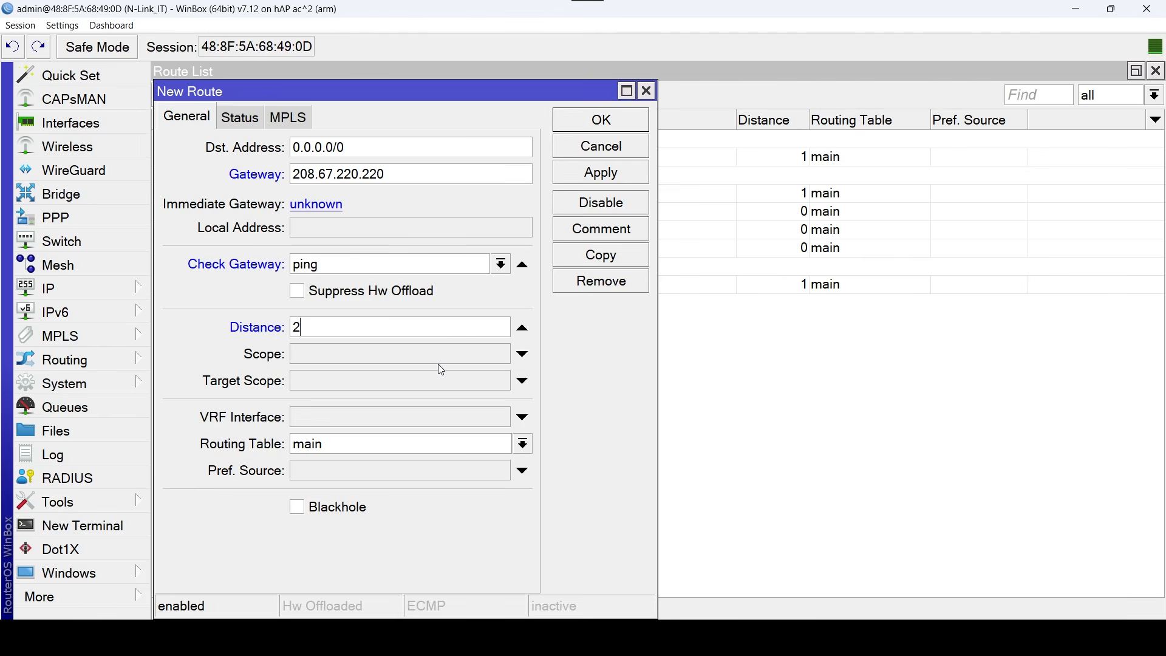
click(453, 384)
text(1)
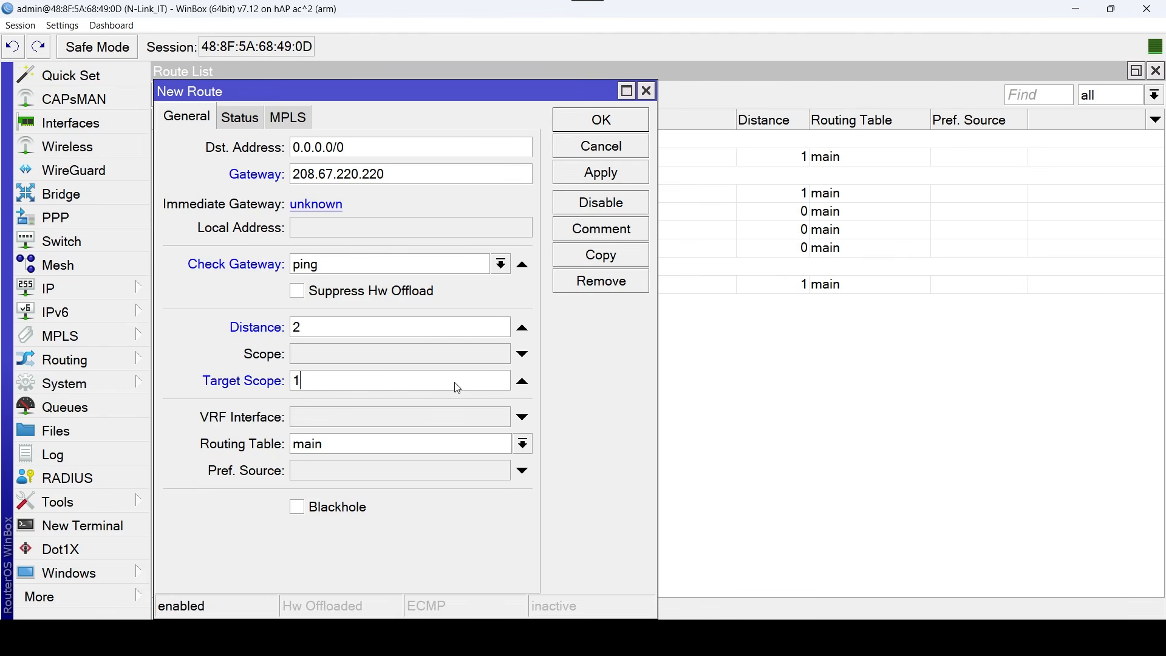
text(1)
Comment the new default route via 208.67.220.220 as "Ruta Main WAN2" and save it.
click(643, 233)
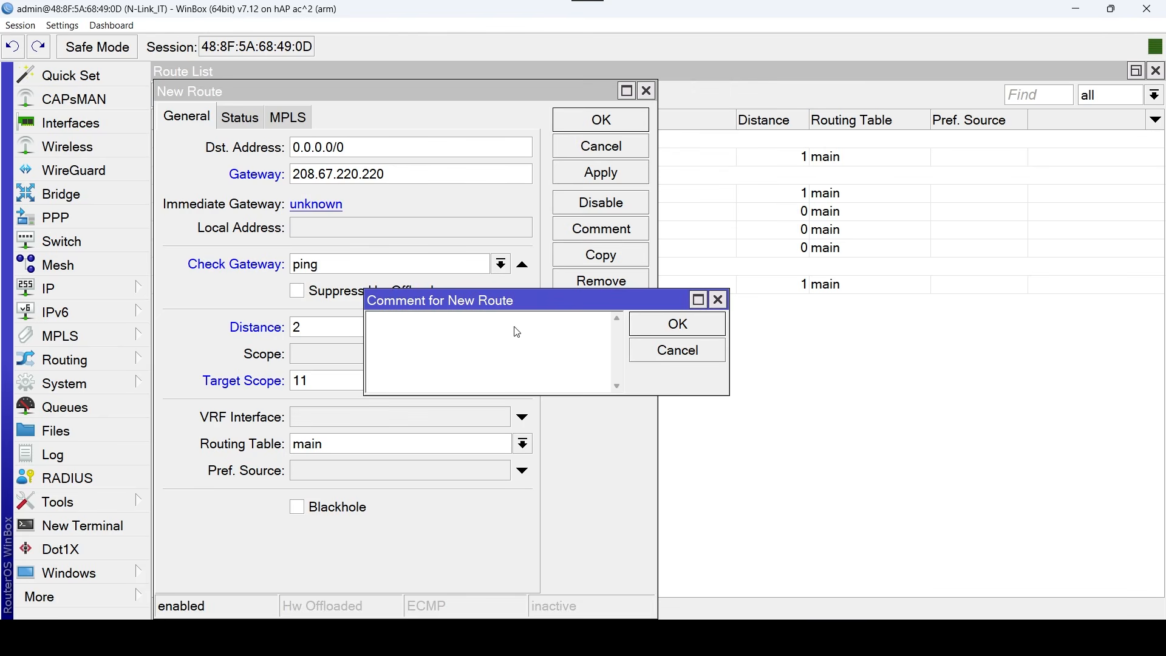
text(Ruta)
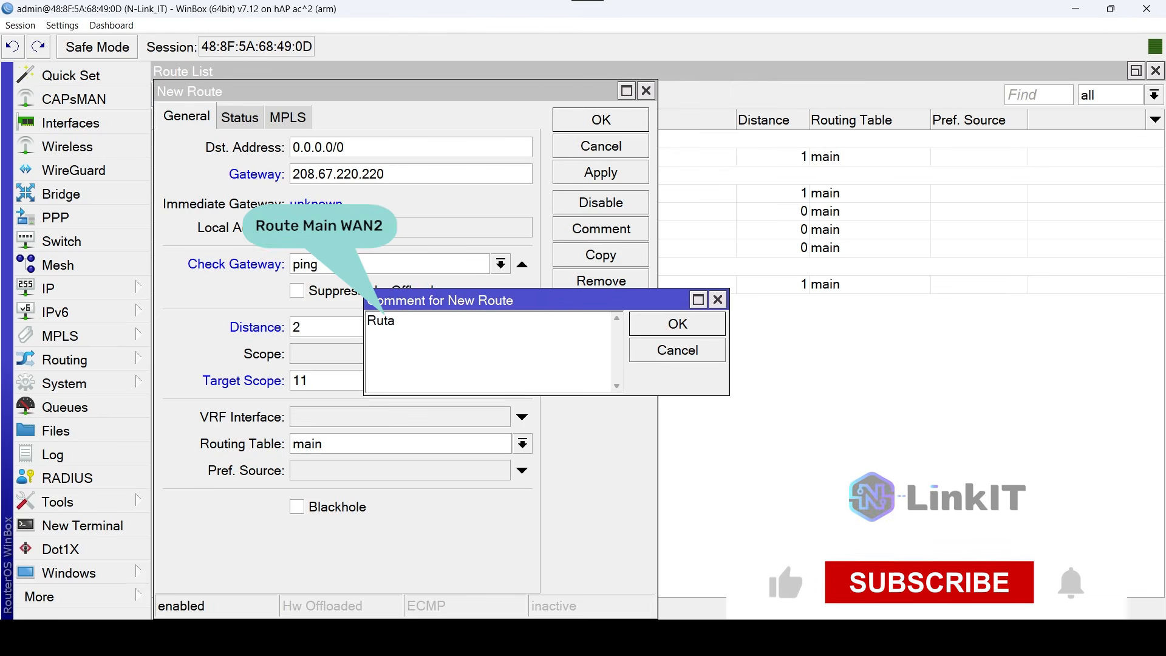
key(Caps_Lock)
text(M)
key(Caps_Lock)
text(ain)
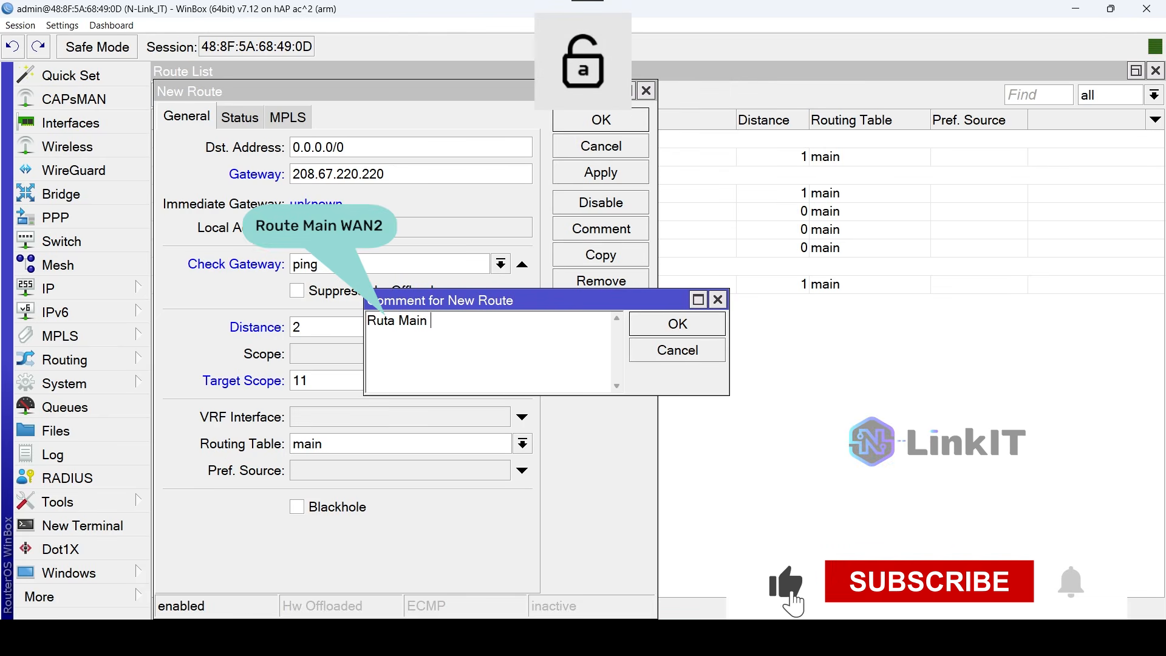
key(Caps_Lock)
text(WAN2)
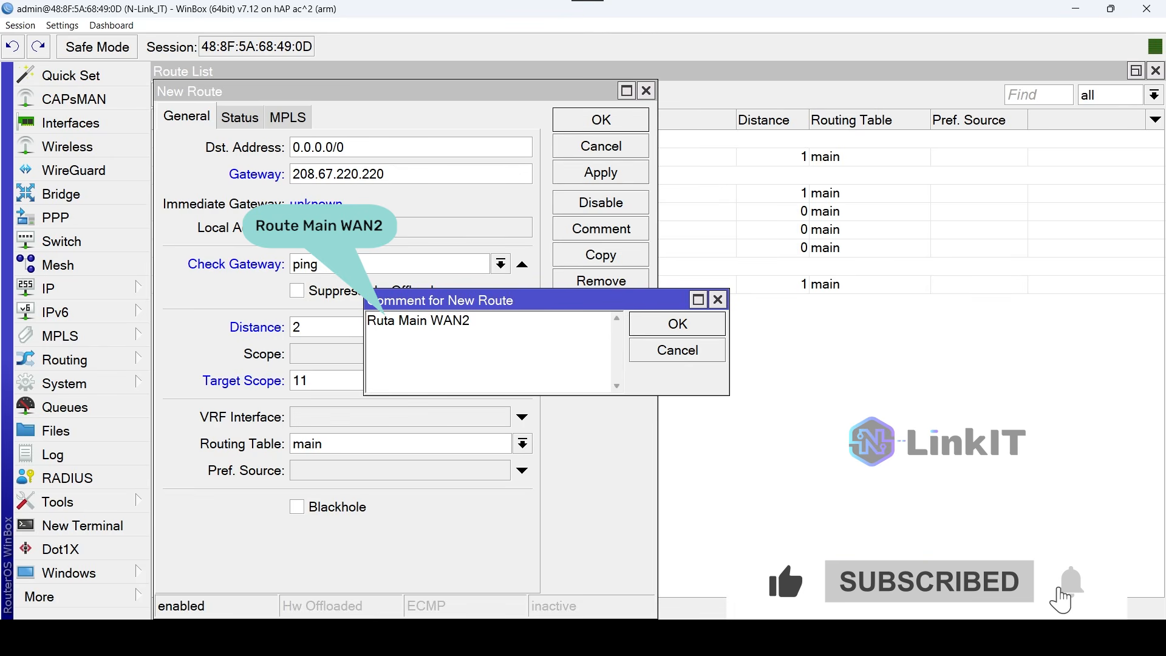
click(688, 324)
click(630, 123)
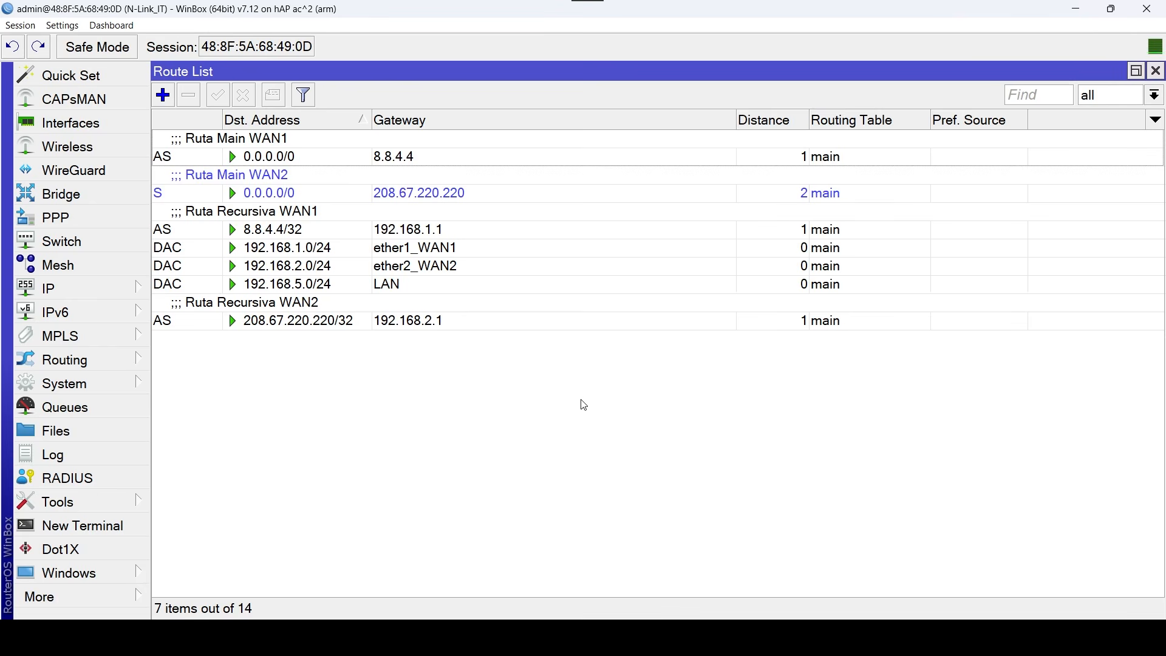
Examine the immediate gateway of the main-table default routes for WAN1 and WAN2.
double_click(449, 156)
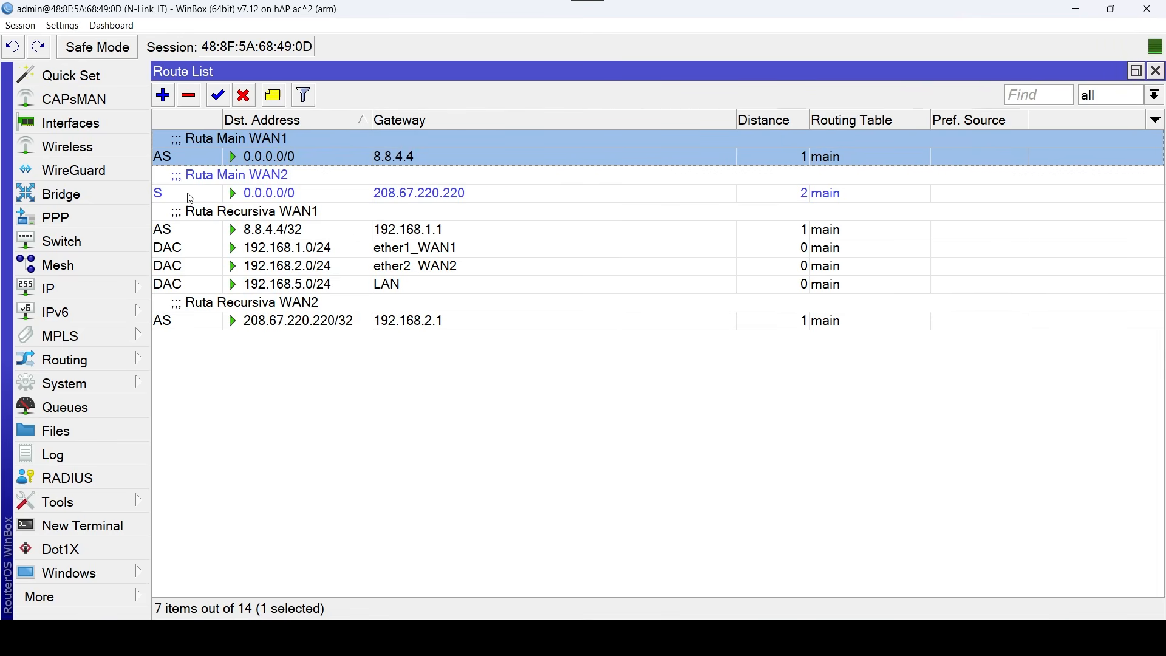
click(226, 194)
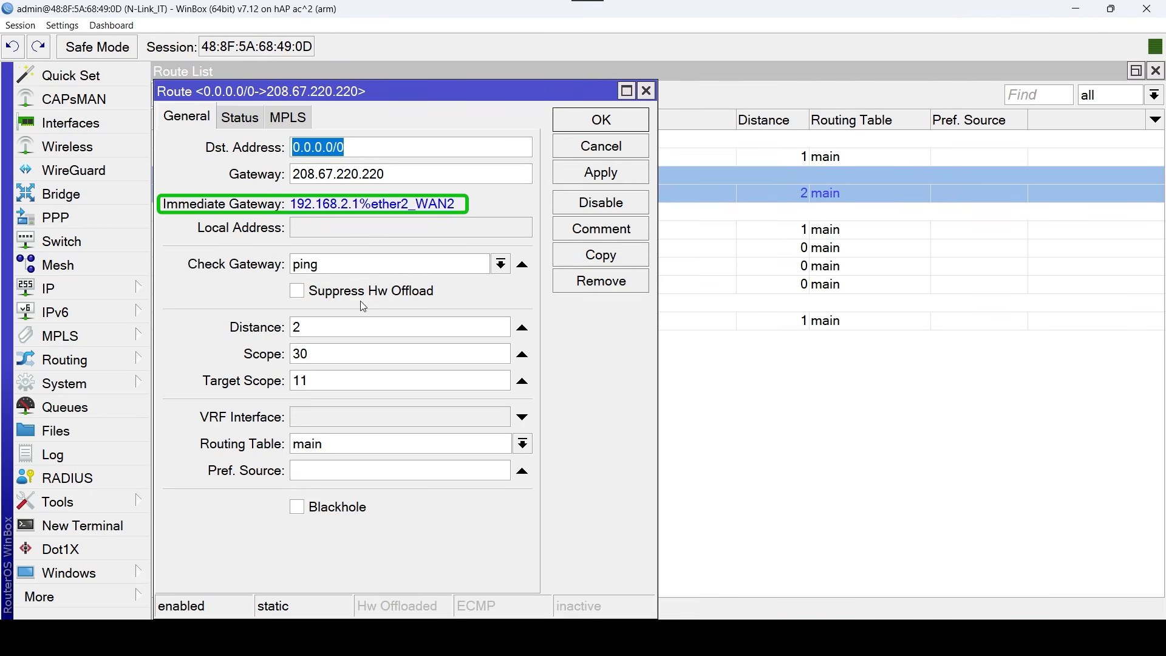
click(646, 91)
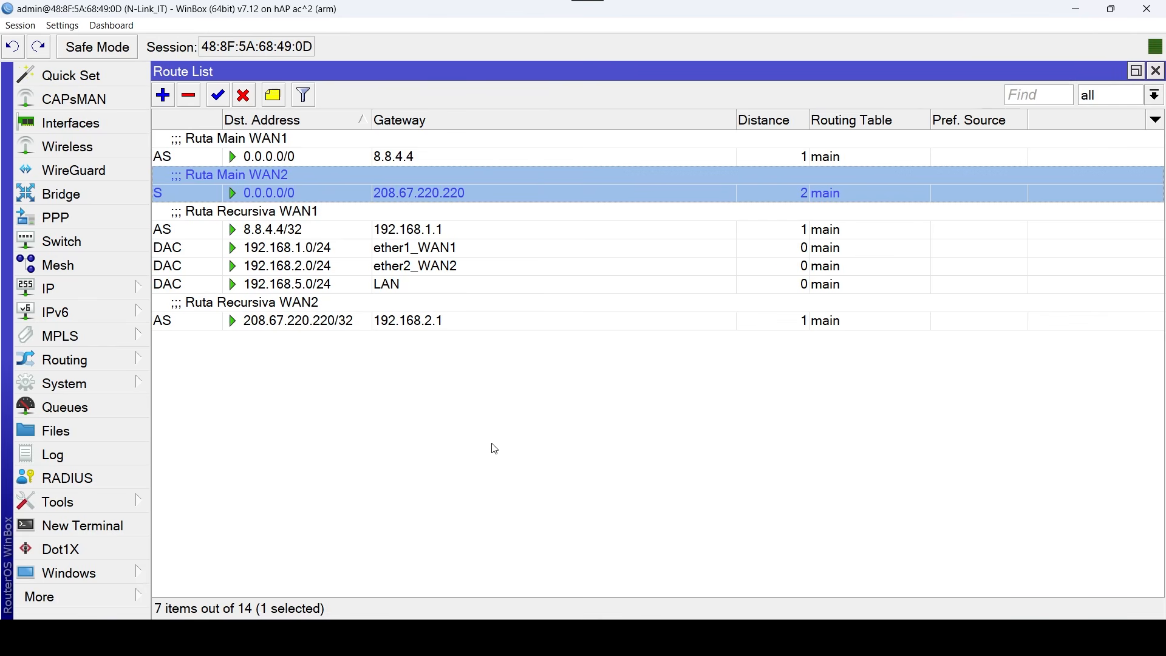
Start a new 0.0.0.0/0 route in the to_WAN1 table via gateway 8.8.4.4, with ping gateway check, distance 1 and target scope 11.
click(163, 96)
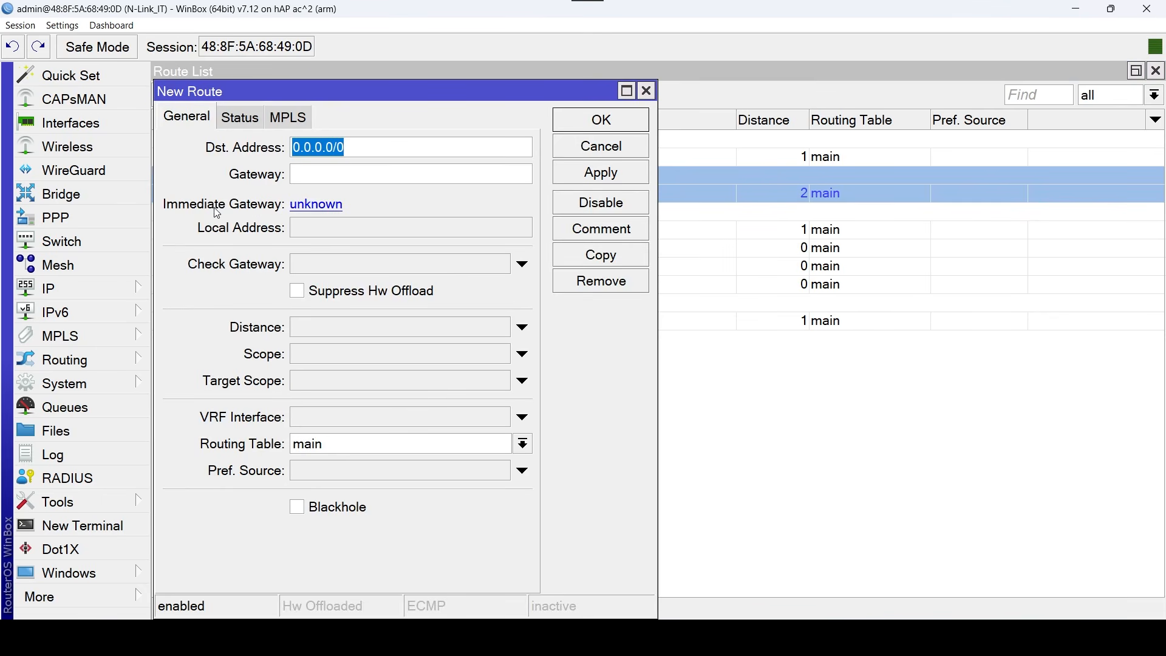
click(475, 183)
text(8.8.4.4)
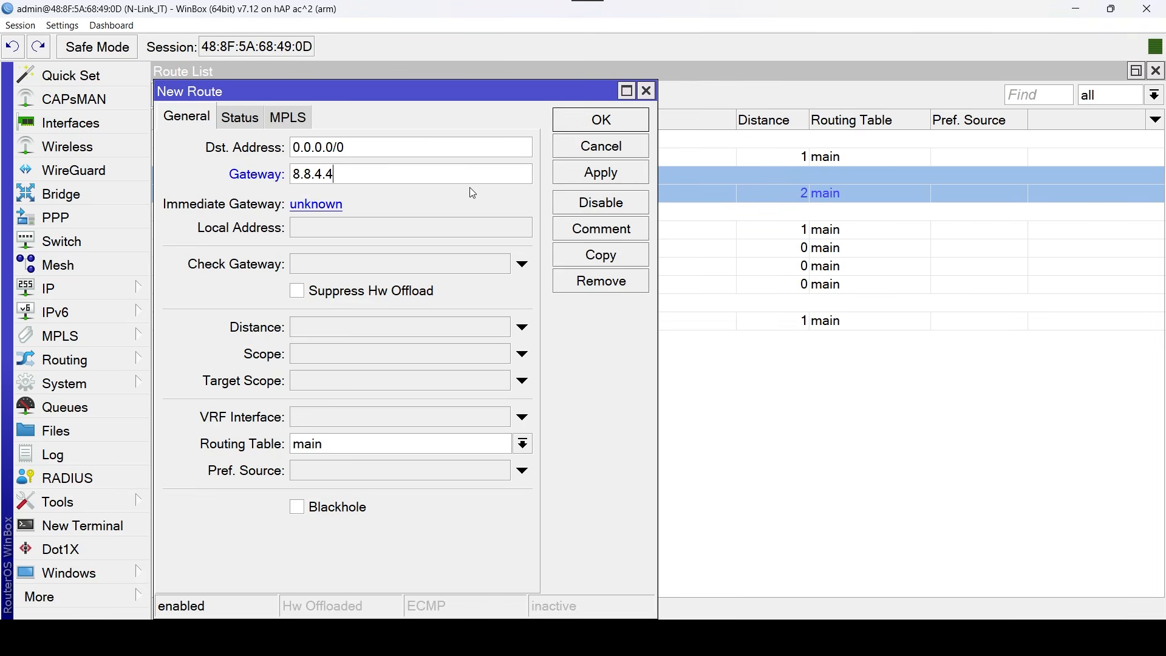
click(488, 268)
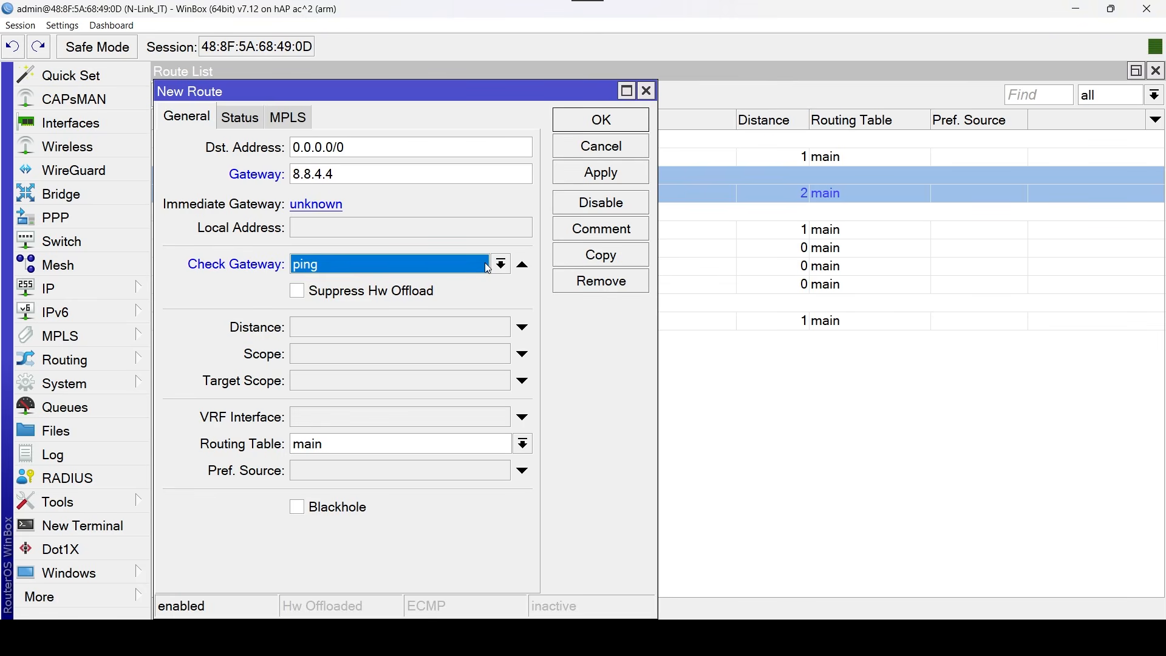
click(468, 332)
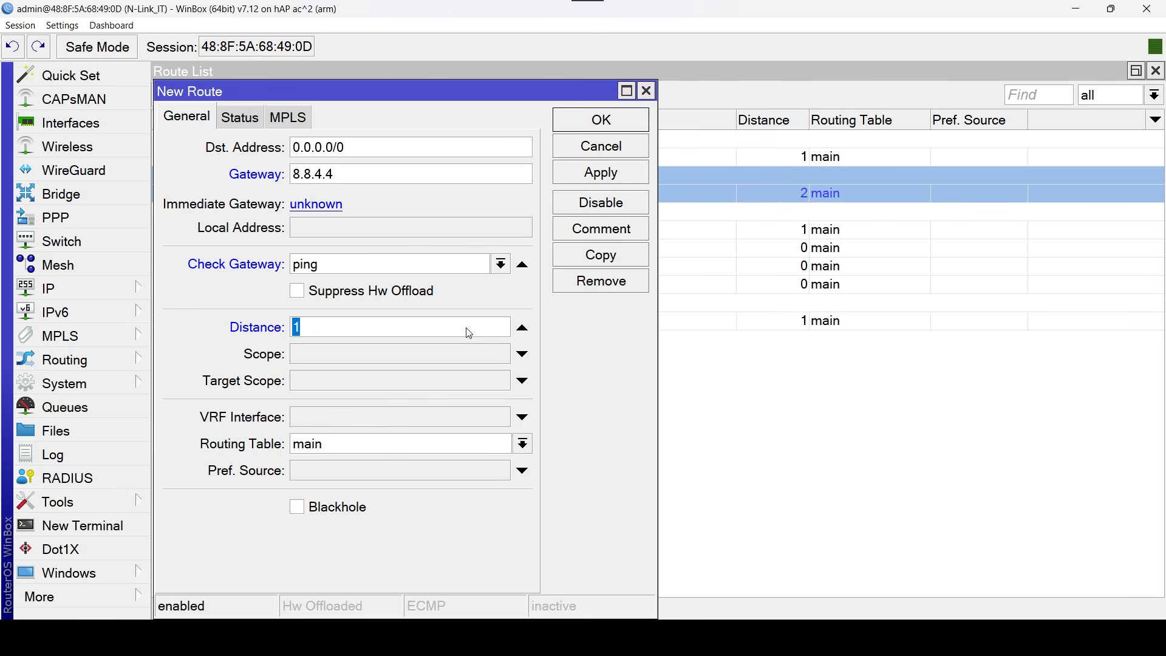
click(468, 381)
text(11)
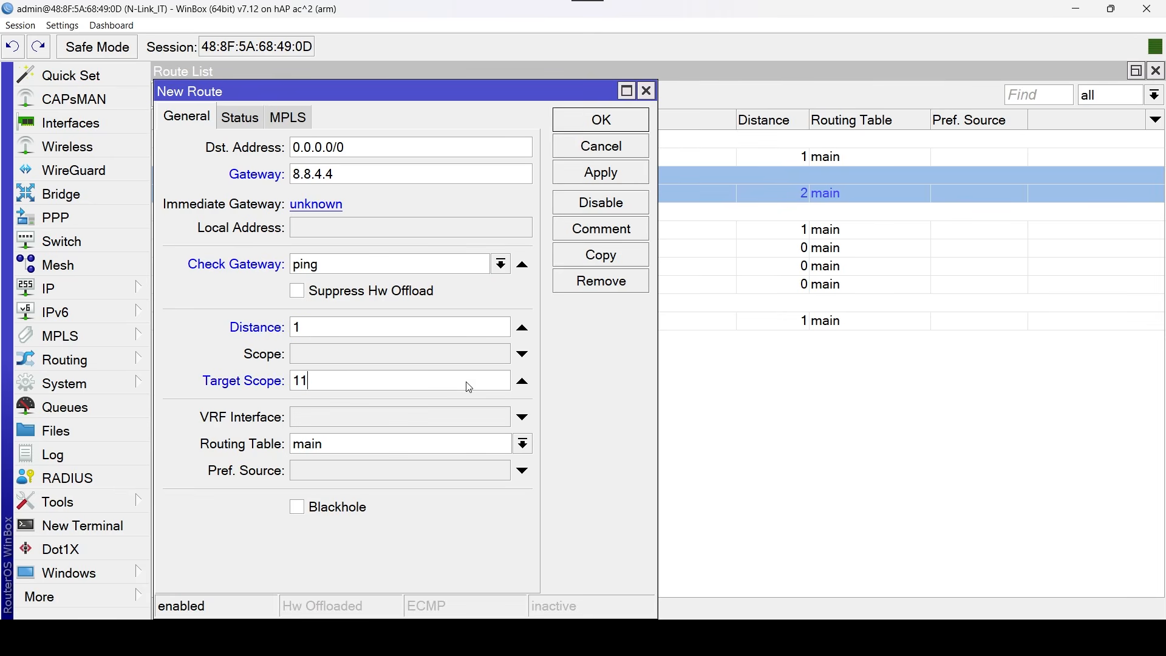
click(523, 444)
click(340, 473)
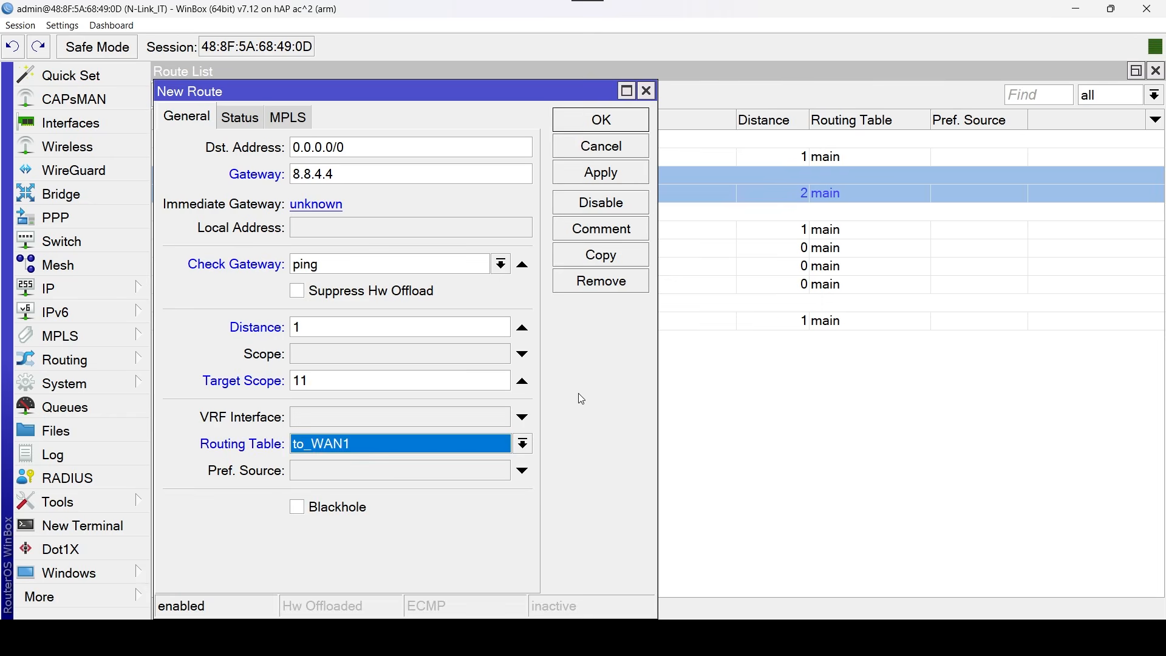
Comment the new to_WAN1 route via 8.8.4.4 as "Ruta to_WAN1" and save it.
click(629, 229)
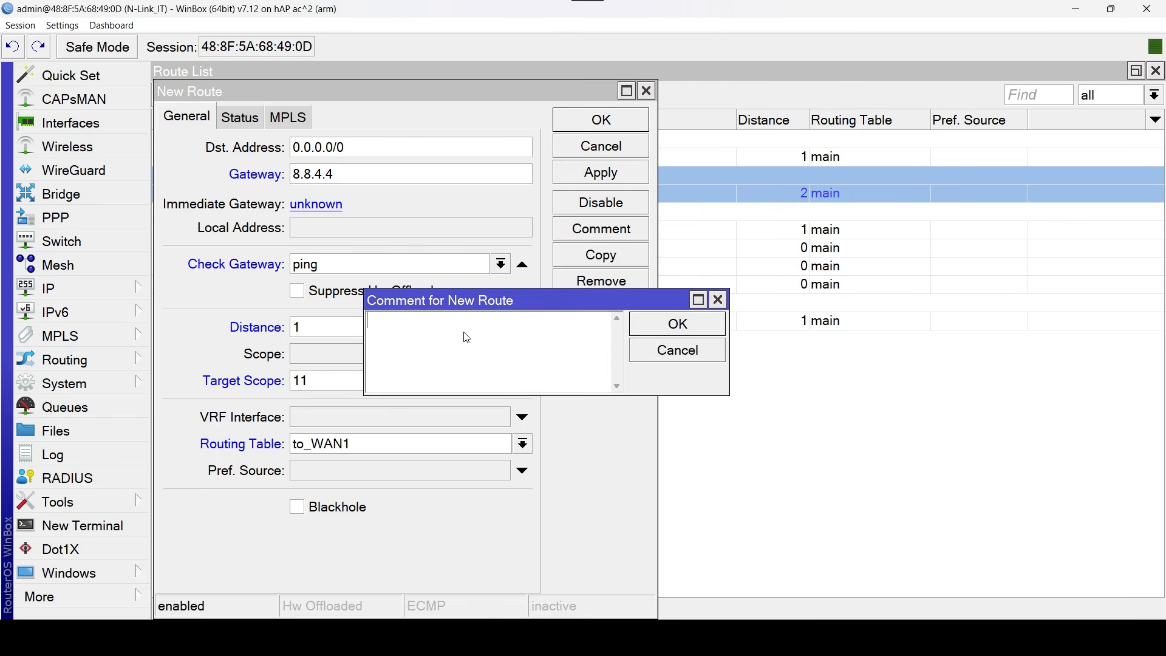
text(R)
key(Caps_Lock)
text(uta)
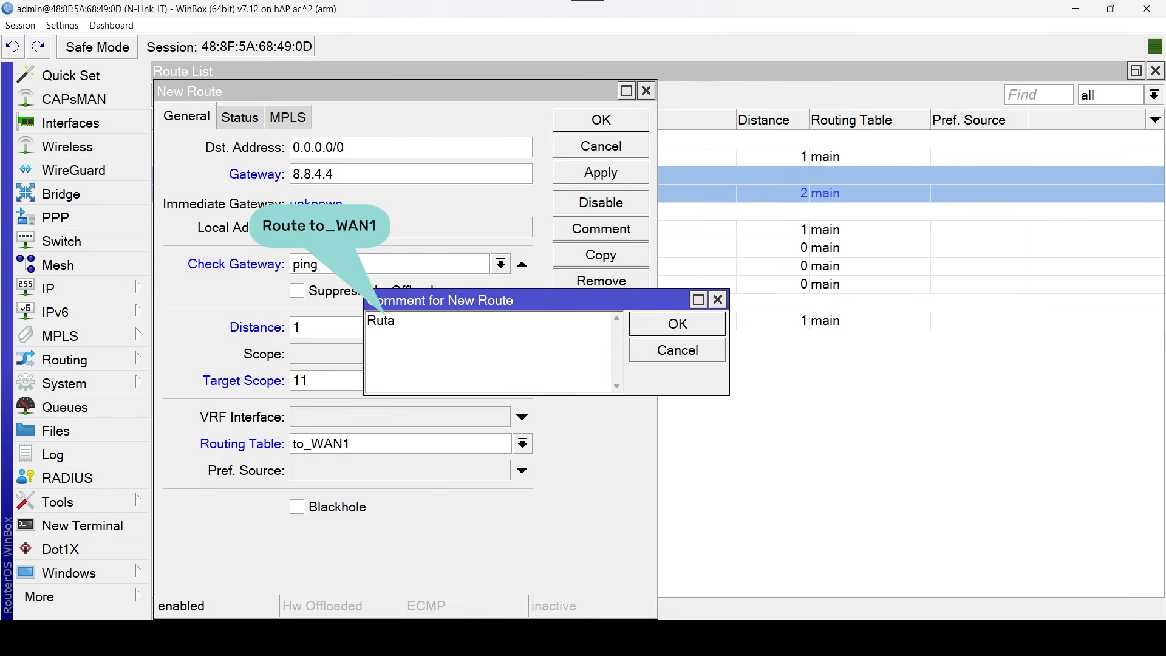
text( to_)
key(Caps_Lock)
text(WAN1)
click(710, 327)
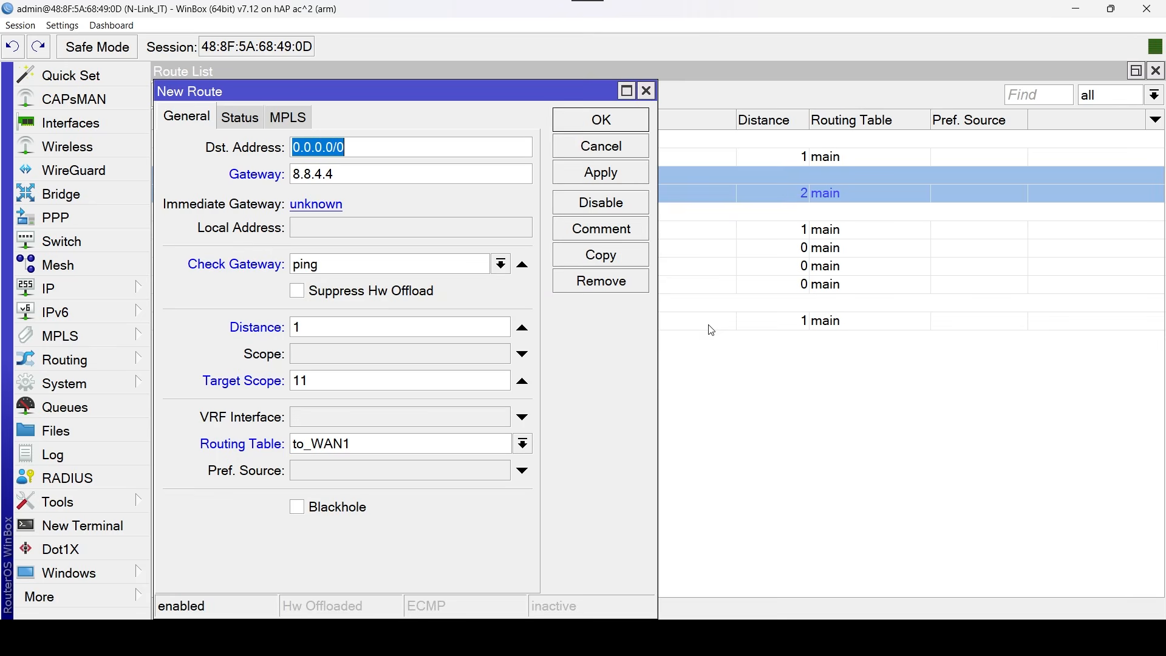
click(628, 128)
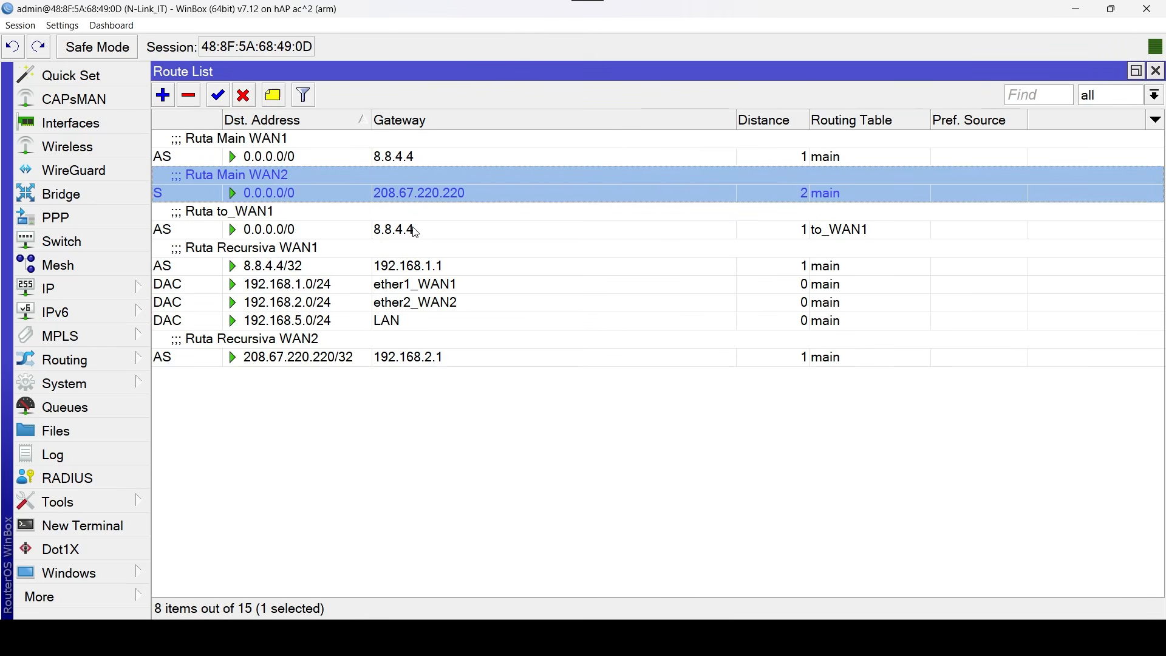
Review the settings and immediate gateway of the "Ruta to_WAN1" route.
click(470, 229)
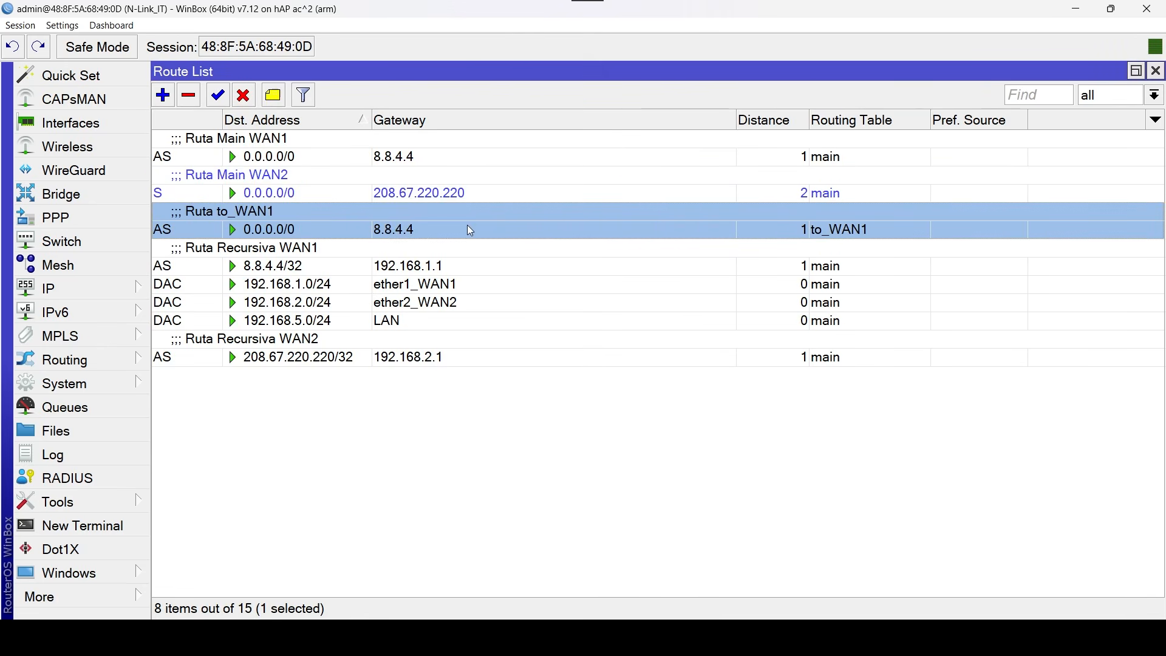
double_click(522, 225)
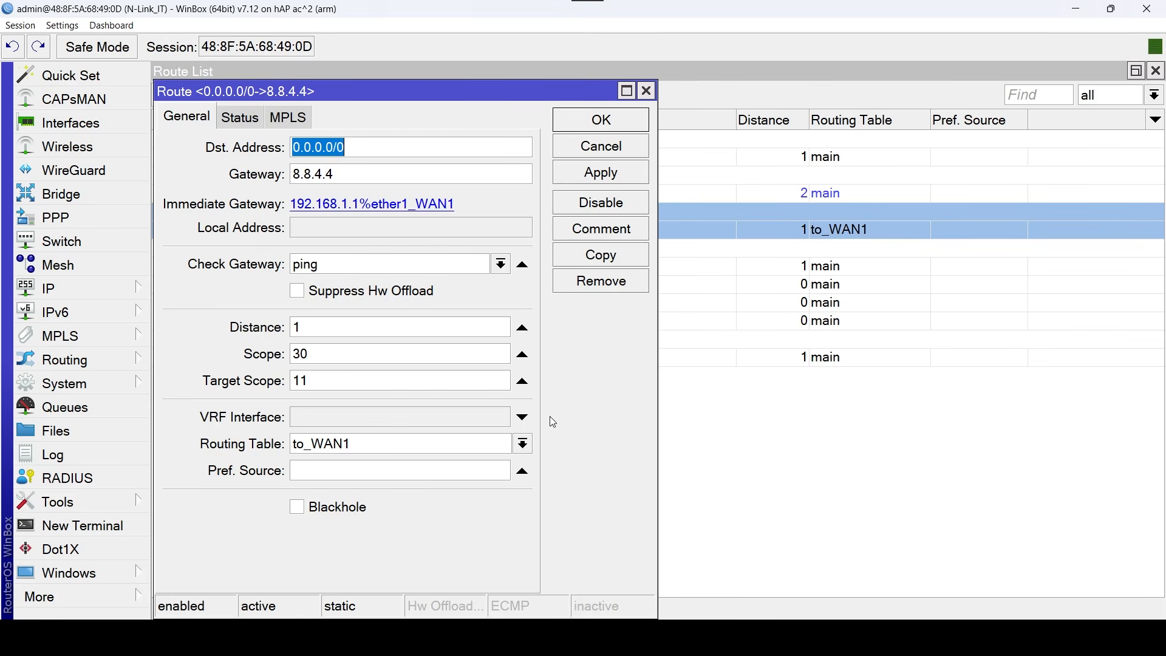
click(647, 91)
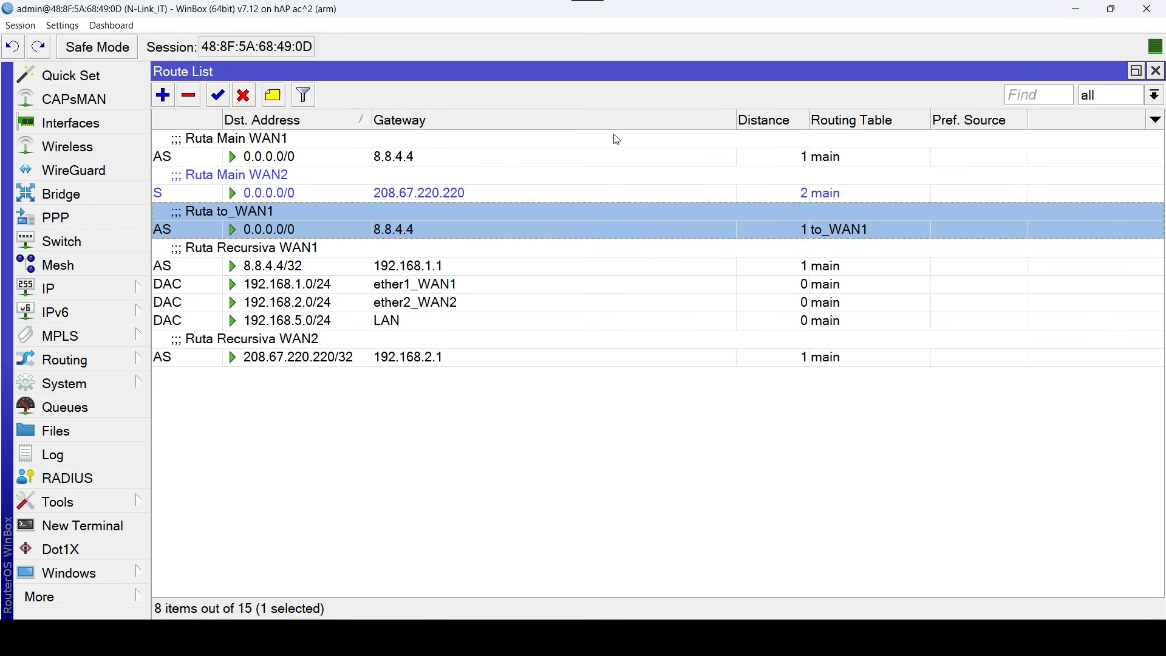
Start a backup 0.0.0.0/0 route in the to_WAN1 table via gateway 208.67.220.220, with ping gateway check, distance 2 and target scope 11.
click(163, 96)
click(397, 174)
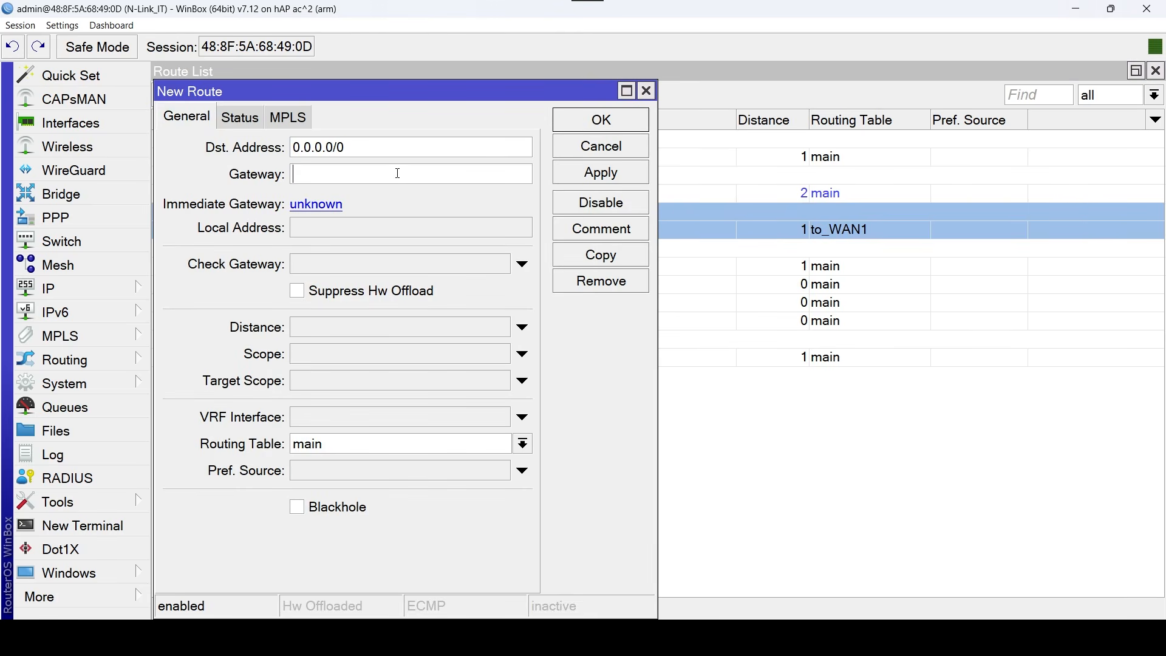
text(208.67.220.220)
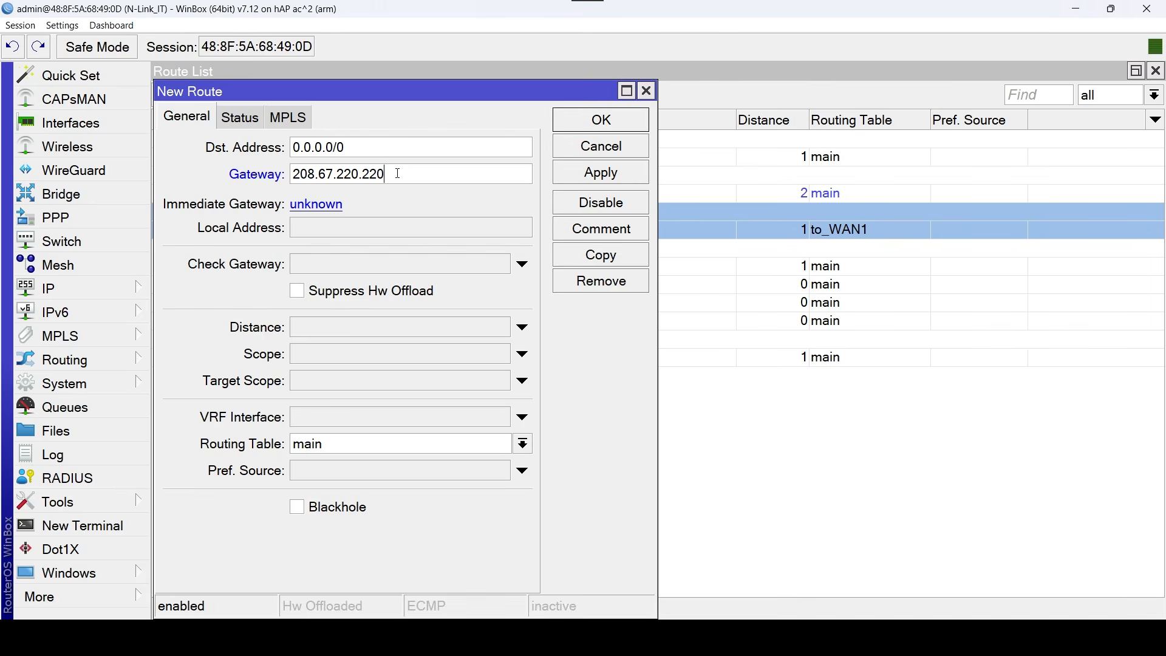
click(367, 265)
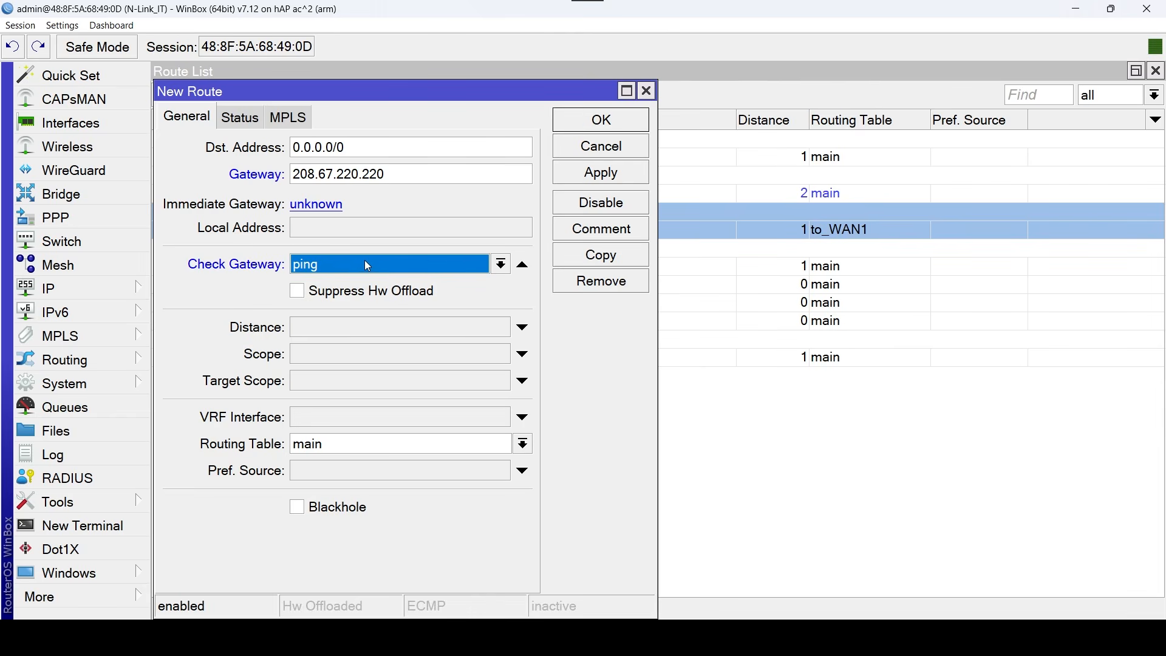
click(361, 327)
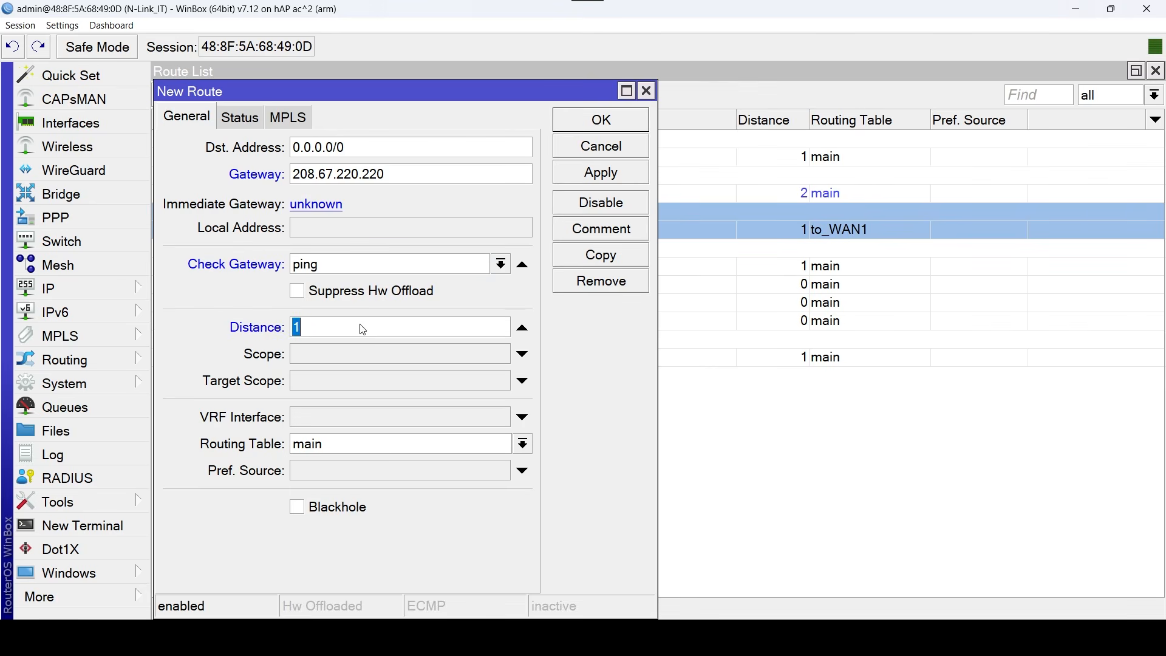
text(2)
click(360, 383)
text(11)
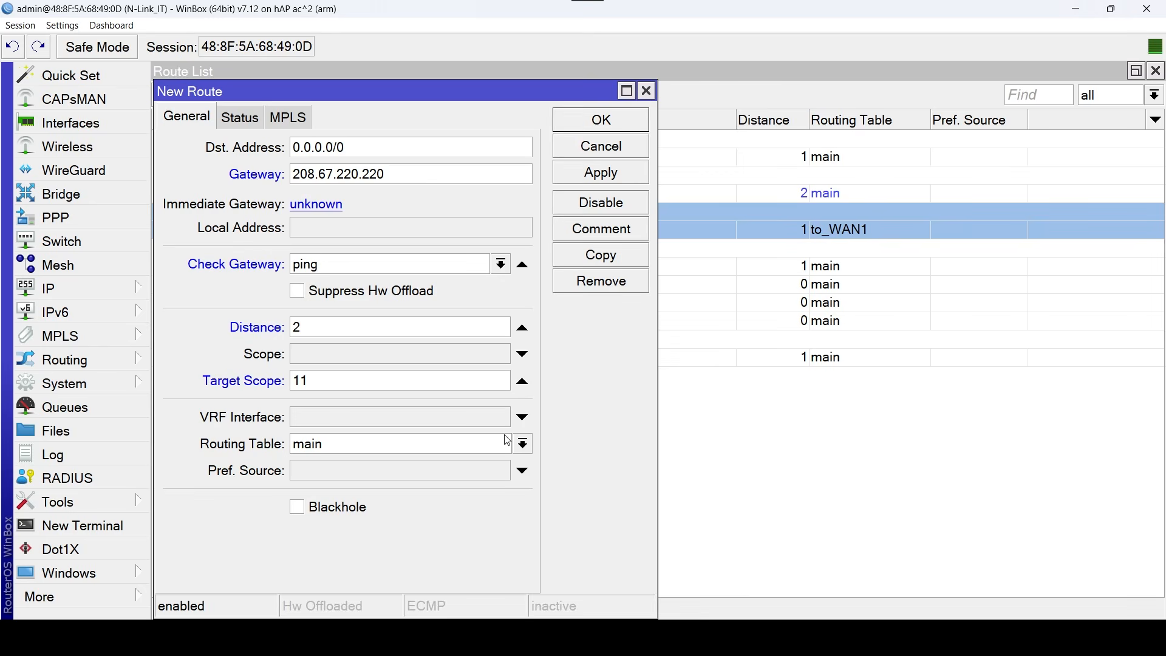
click(523, 444)
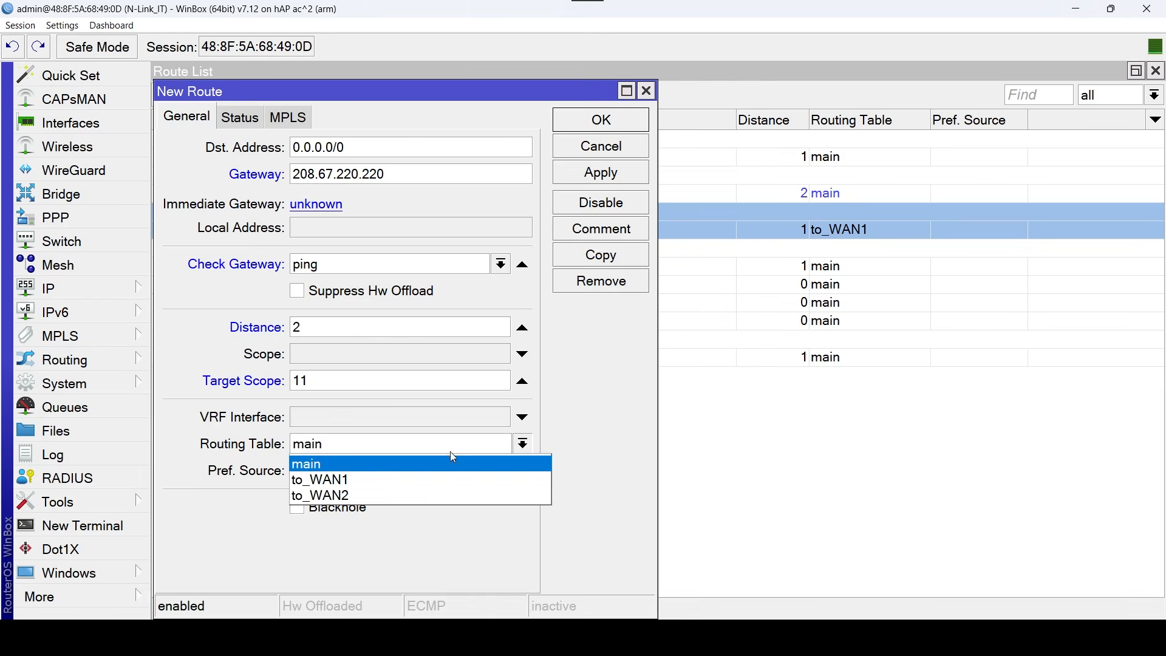
click(392, 470)
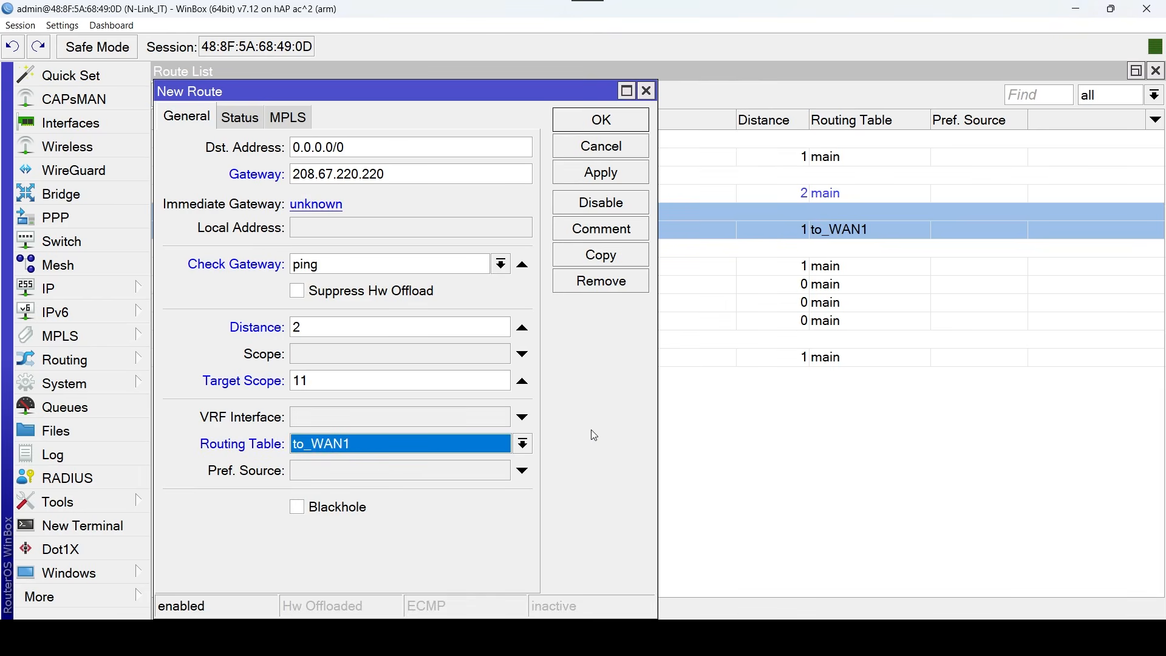
Comment the backup route via 208.67.220.220 as "Ruta Respaldo to_WAN1" and save it.
click(634, 233)
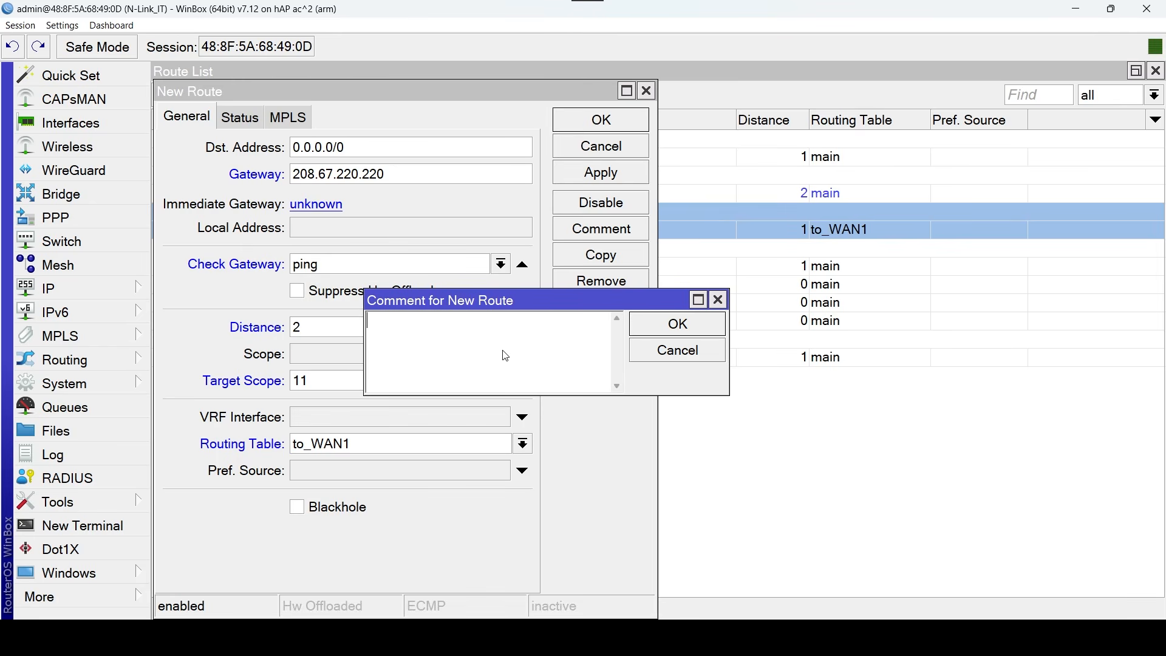
text(Ruta Re)
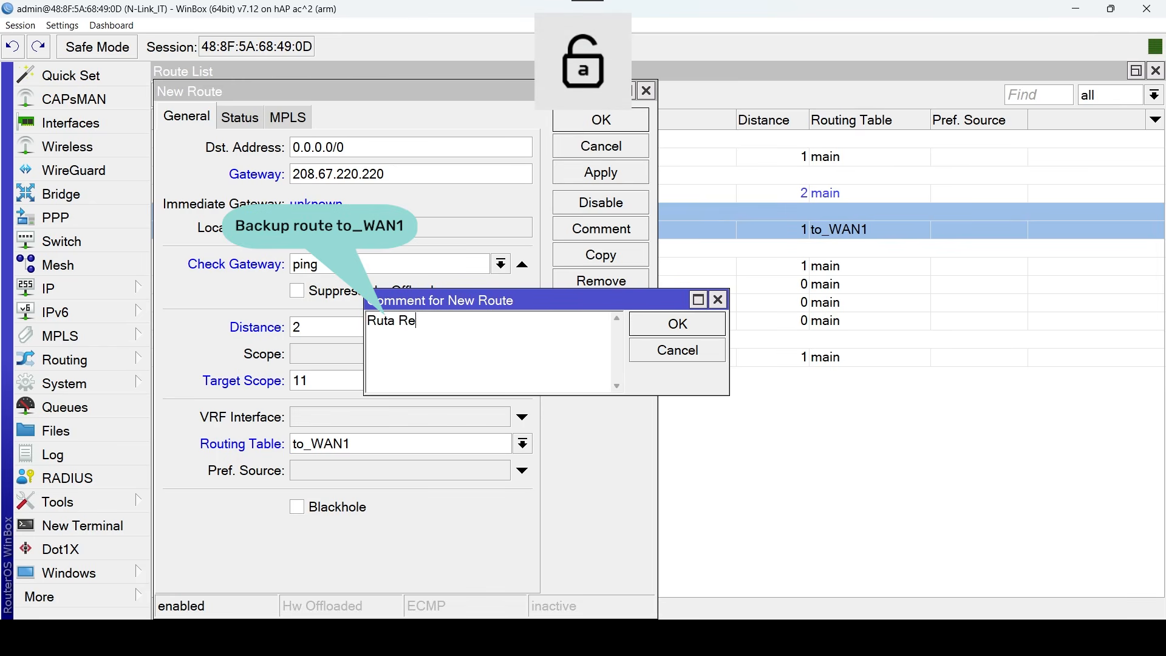
text(spaldo to_WAN1)
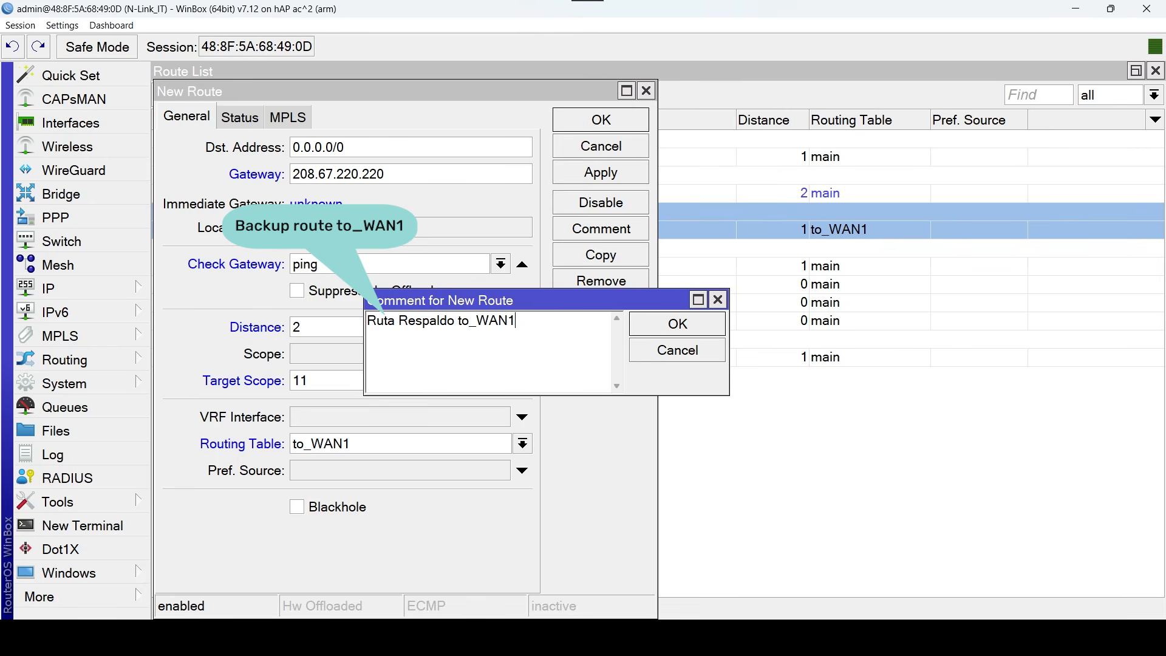
click(692, 328)
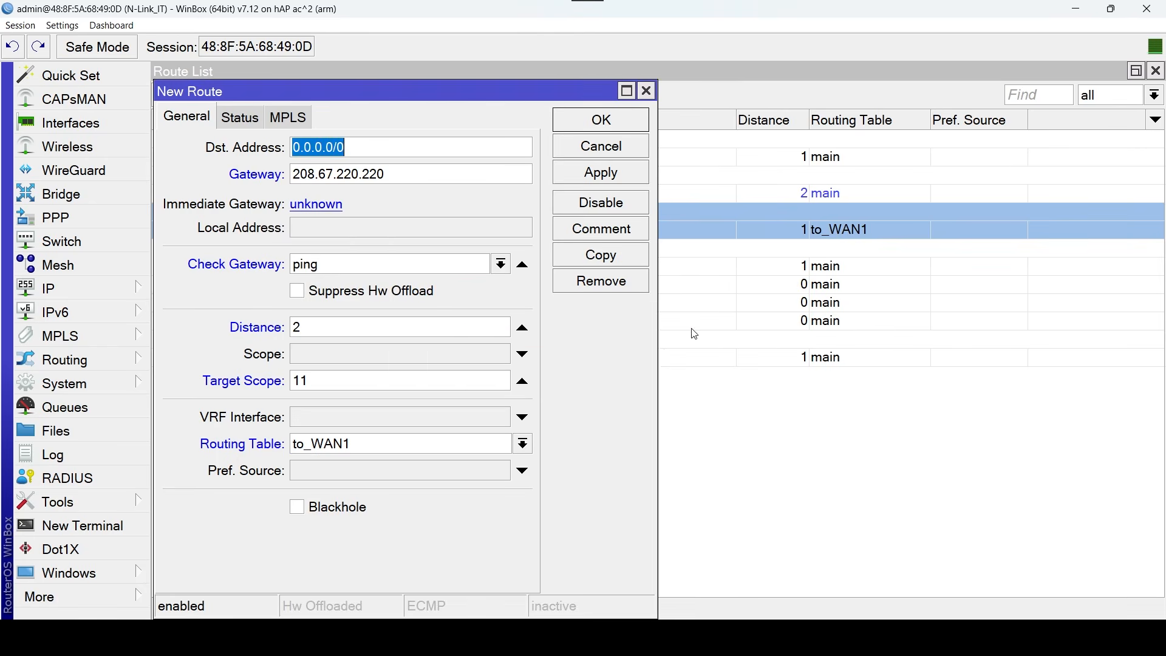
click(620, 180)
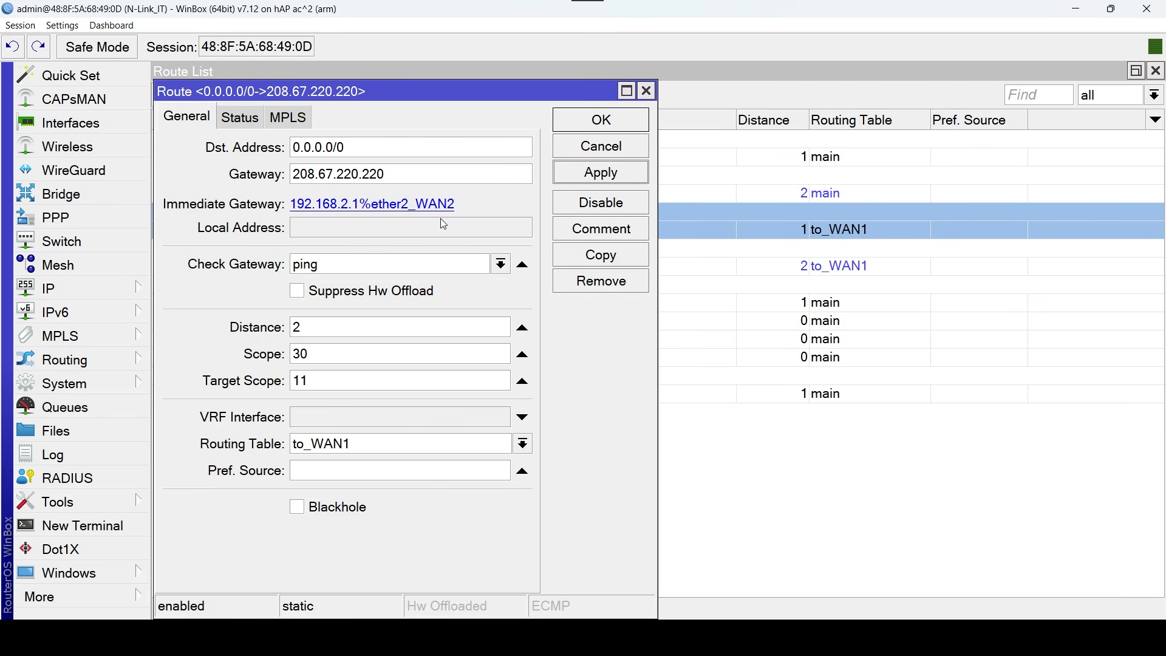
click(619, 121)
drag(608, 231, 610, 264)
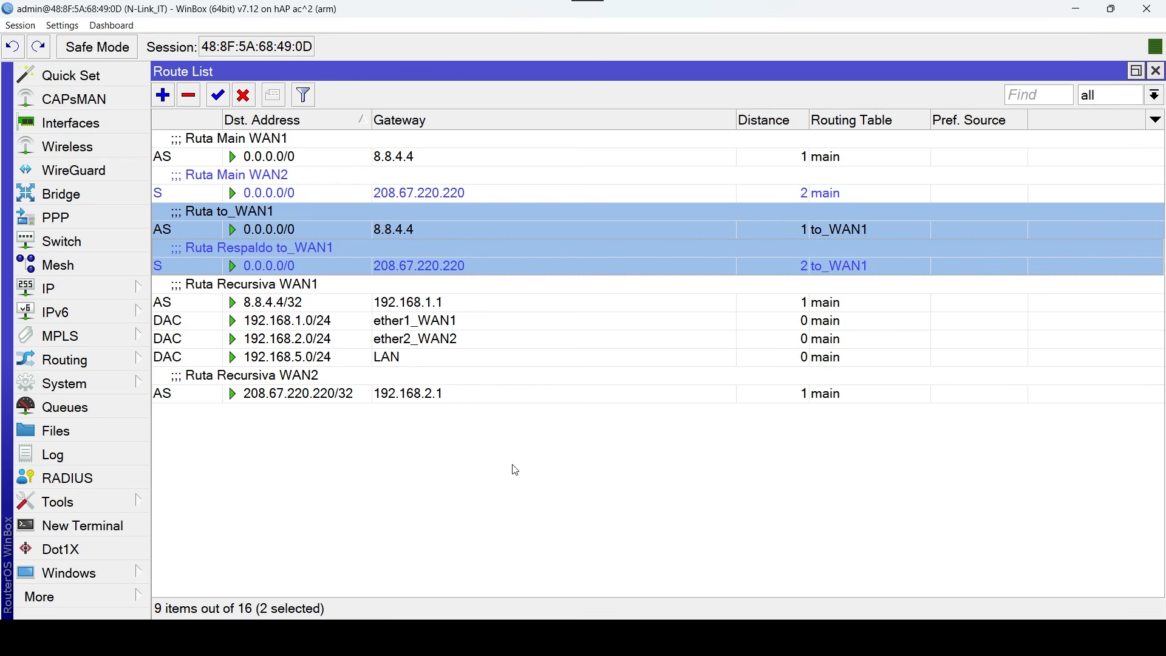
click(238, 453)
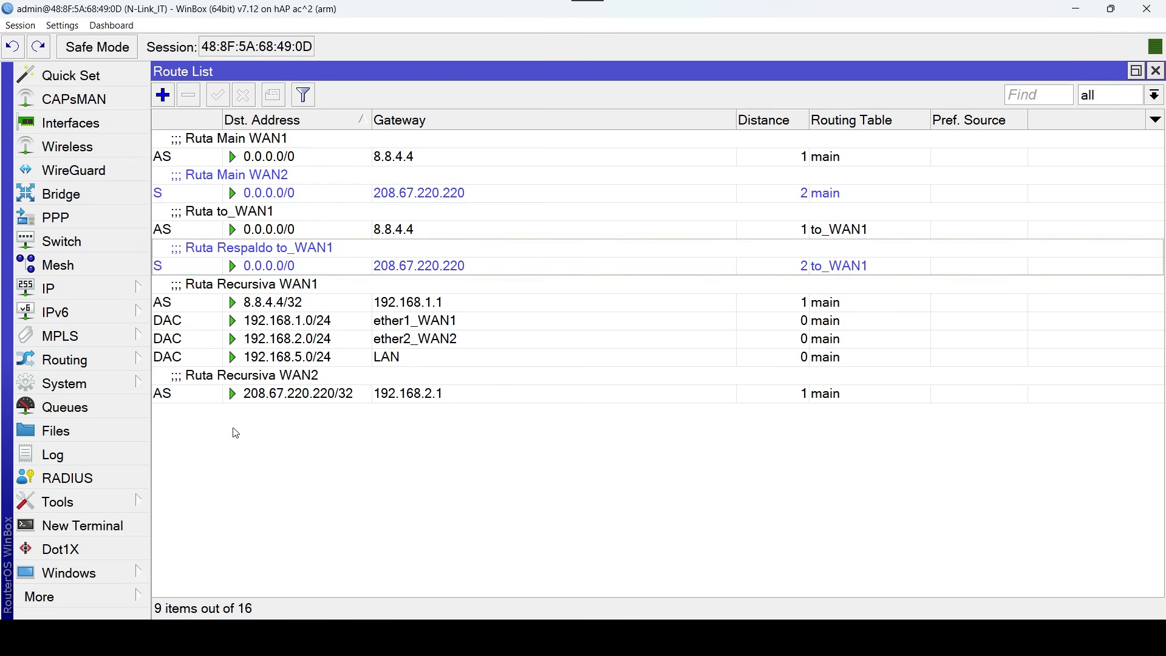
Start a 0.0.0.0/0 route in the to_WAN2 table via gateway 208.67.220.220, with ping gateway check, distance 1 and target scope 11.
click(161, 96)
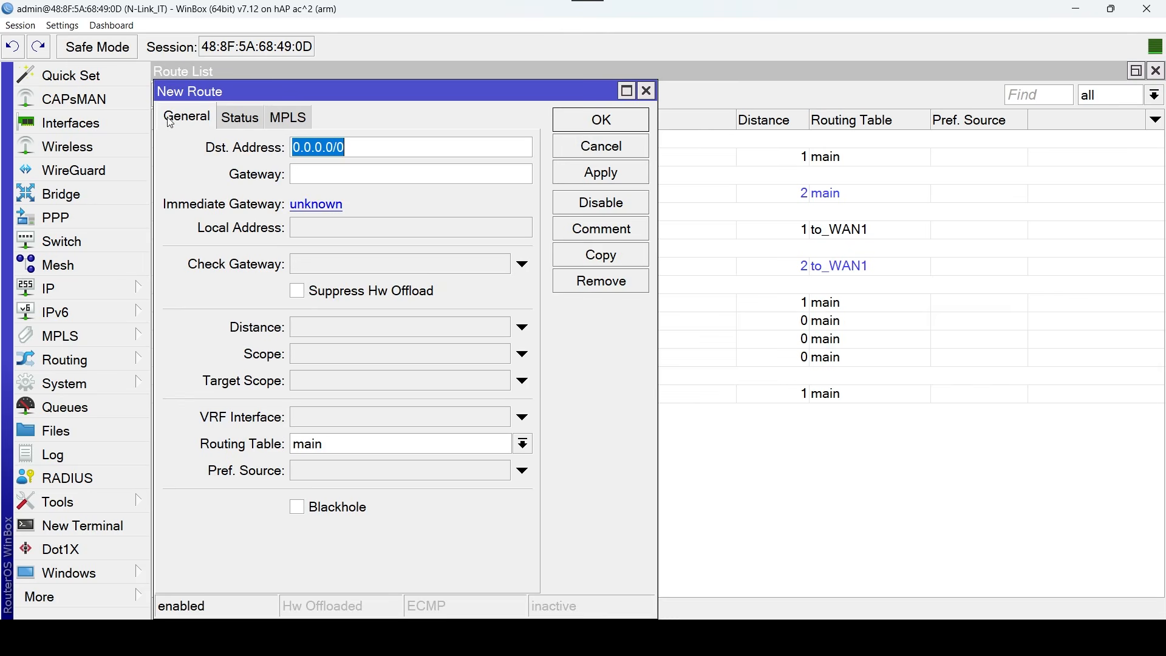
click(356, 173)
text(208)
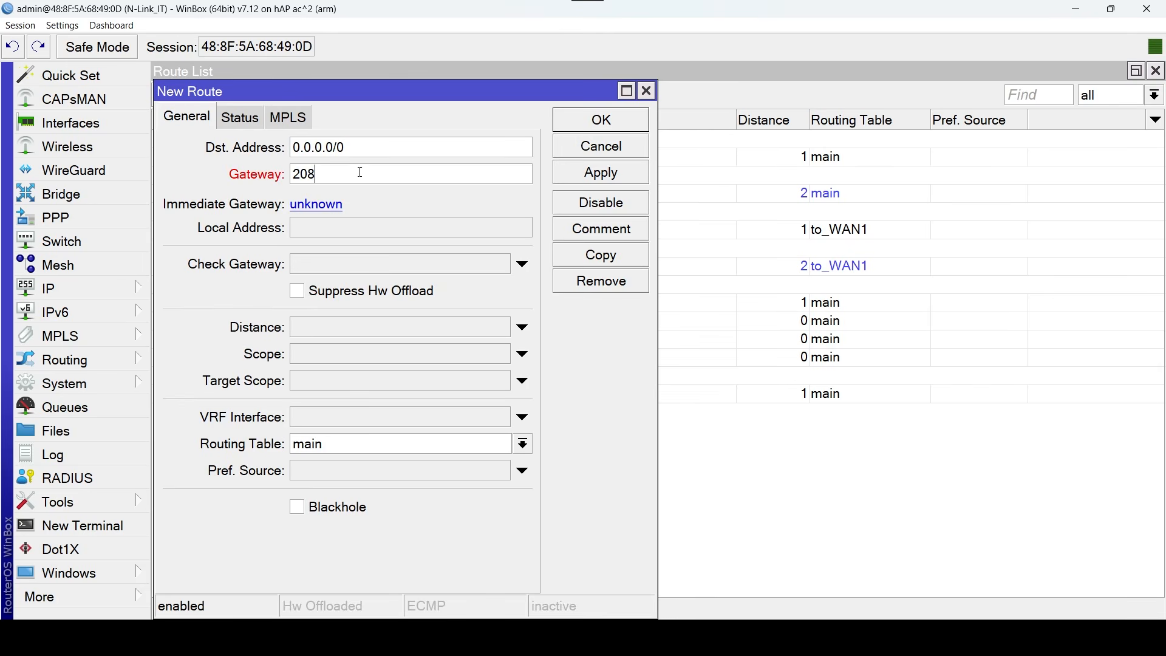
text(.67.220.220)
click(360, 265)
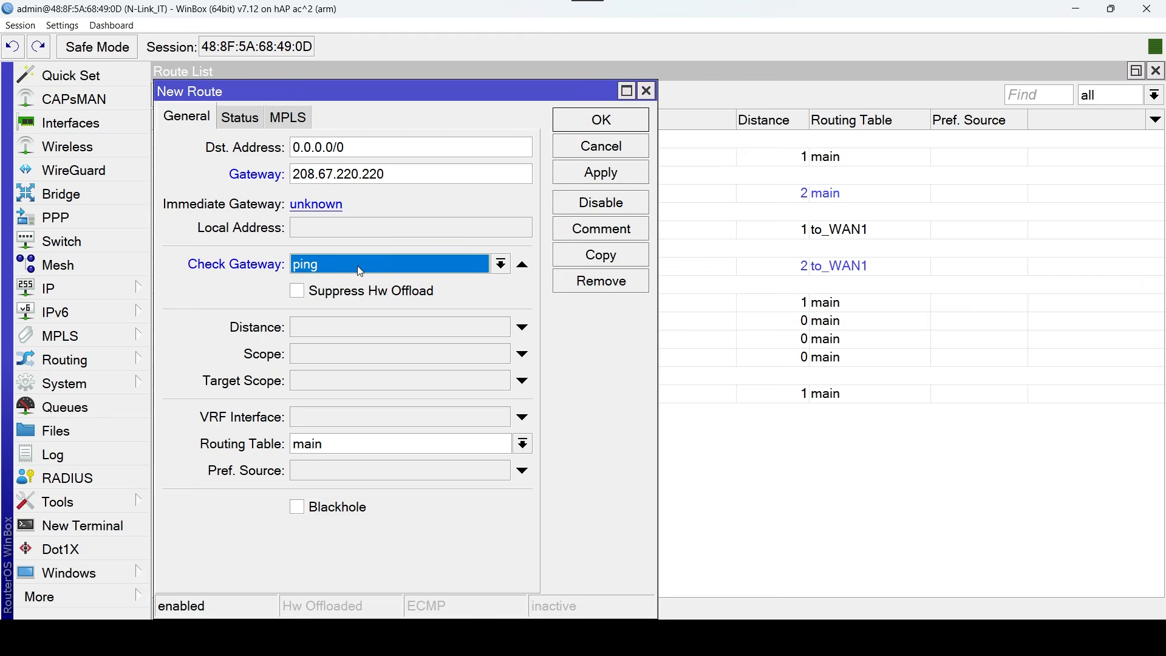
click(377, 331)
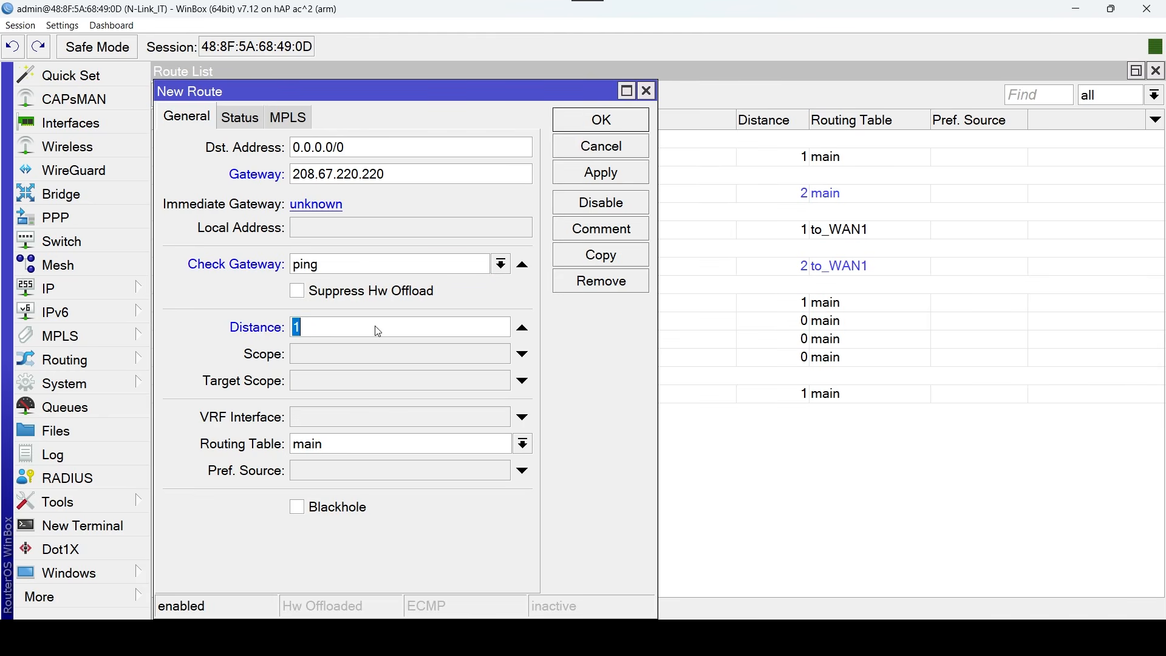
click(359, 381)
text(11)
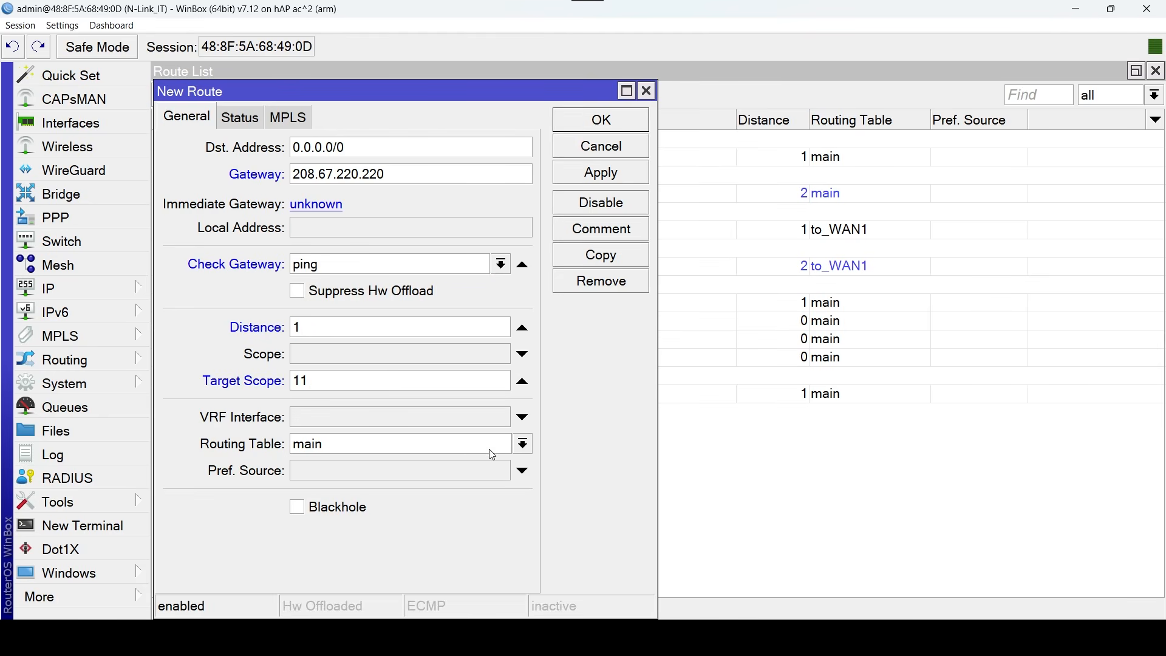
click(523, 445)
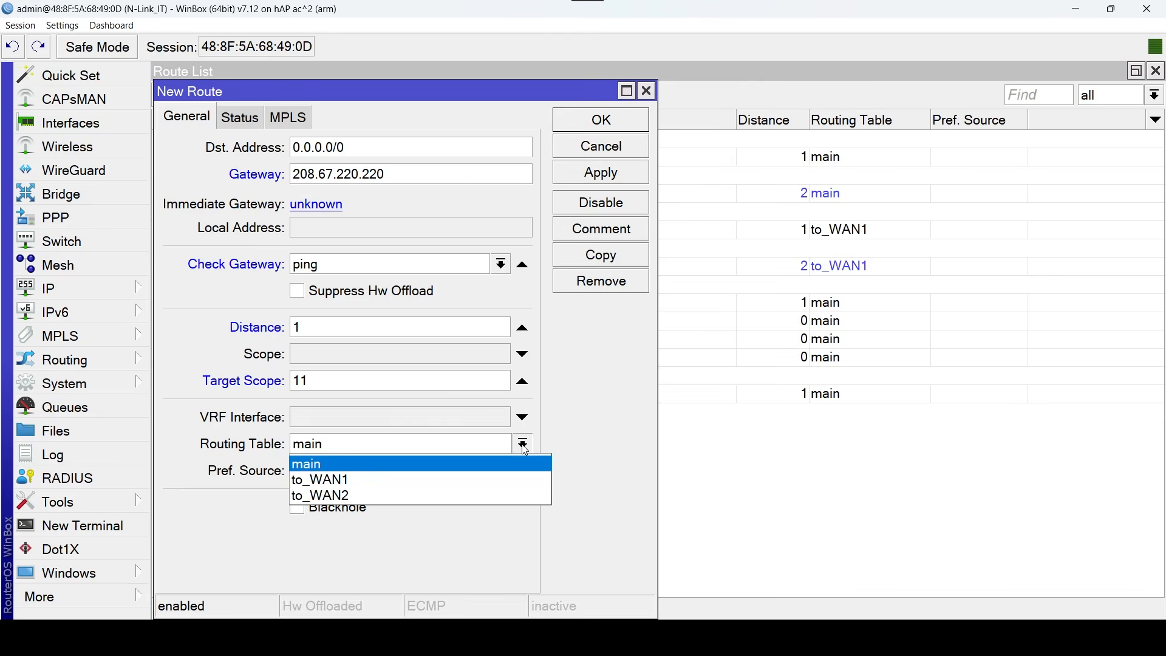
click(433, 496)
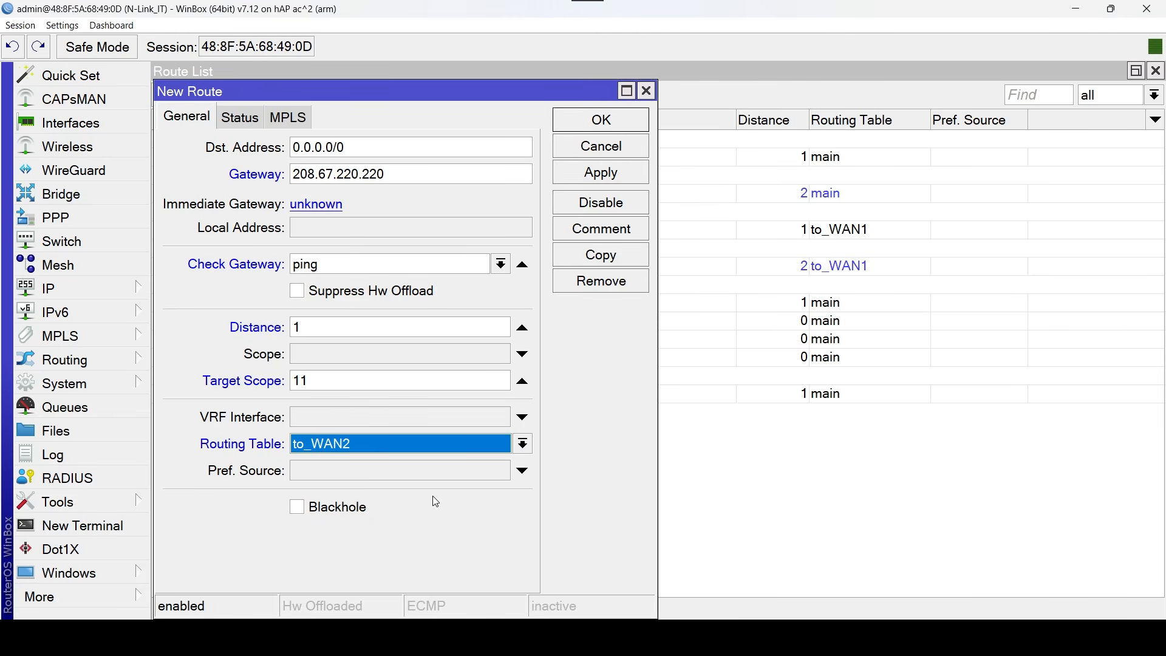
Comment the new to_WAN2 route via 208.67.220.220 as "Ruta to_WAN2" and save it.
click(633, 234)
text(Rut)
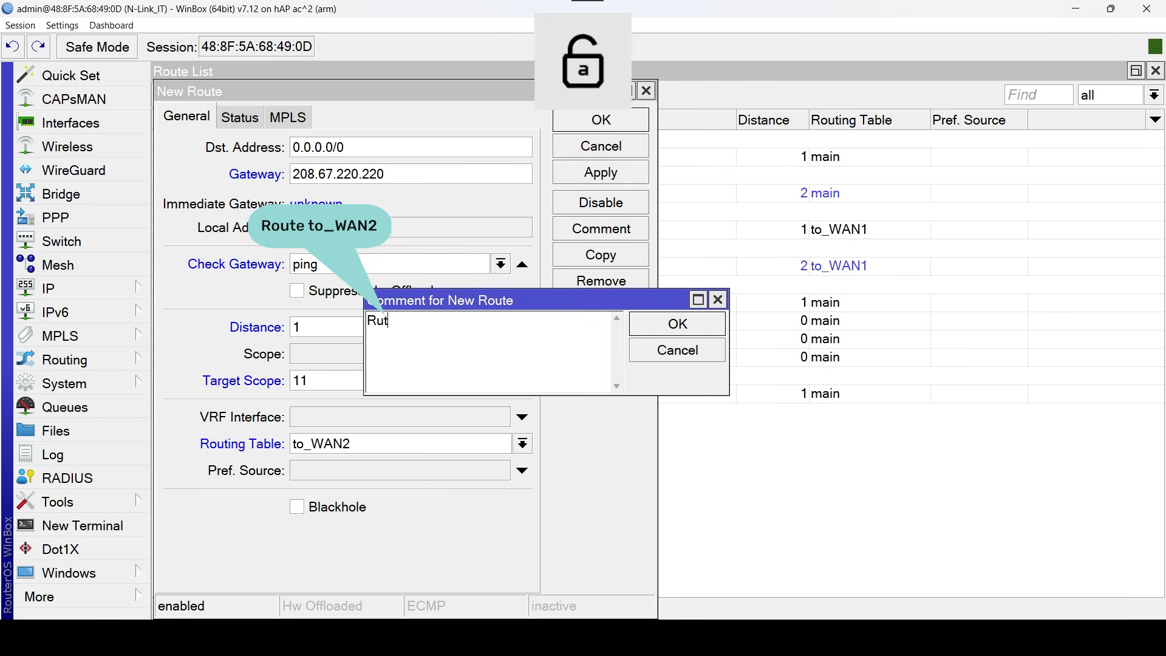
text(a to_)
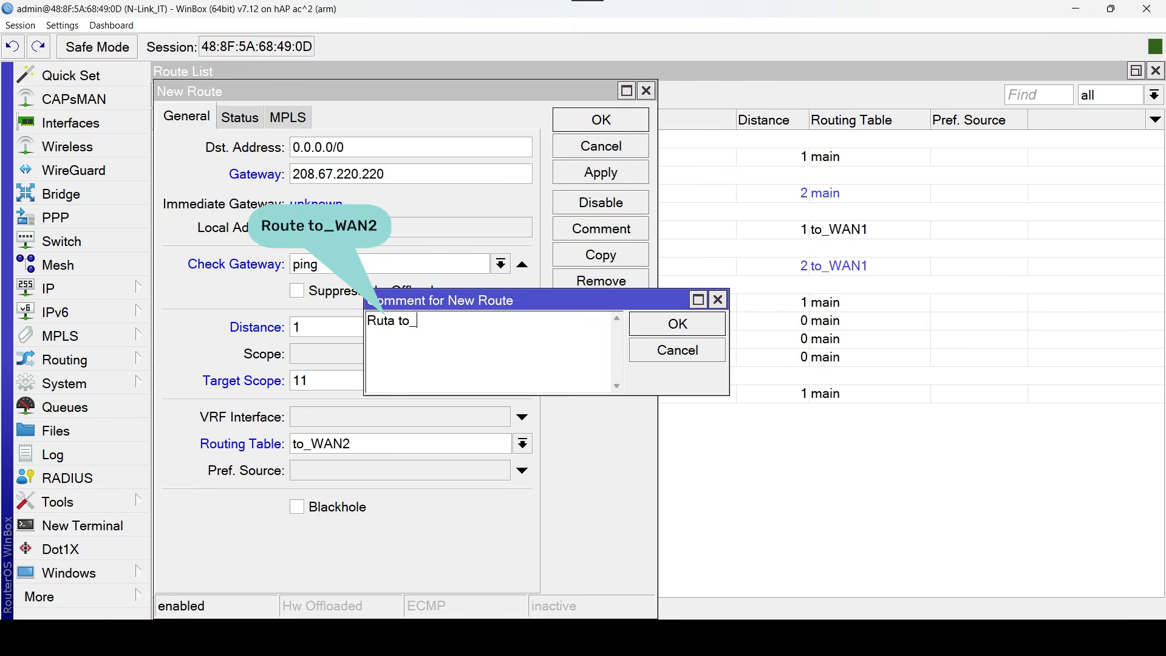
key(Caps_Lock)
text(WAN1)
key(BackSpace)
text(2)
click(654, 332)
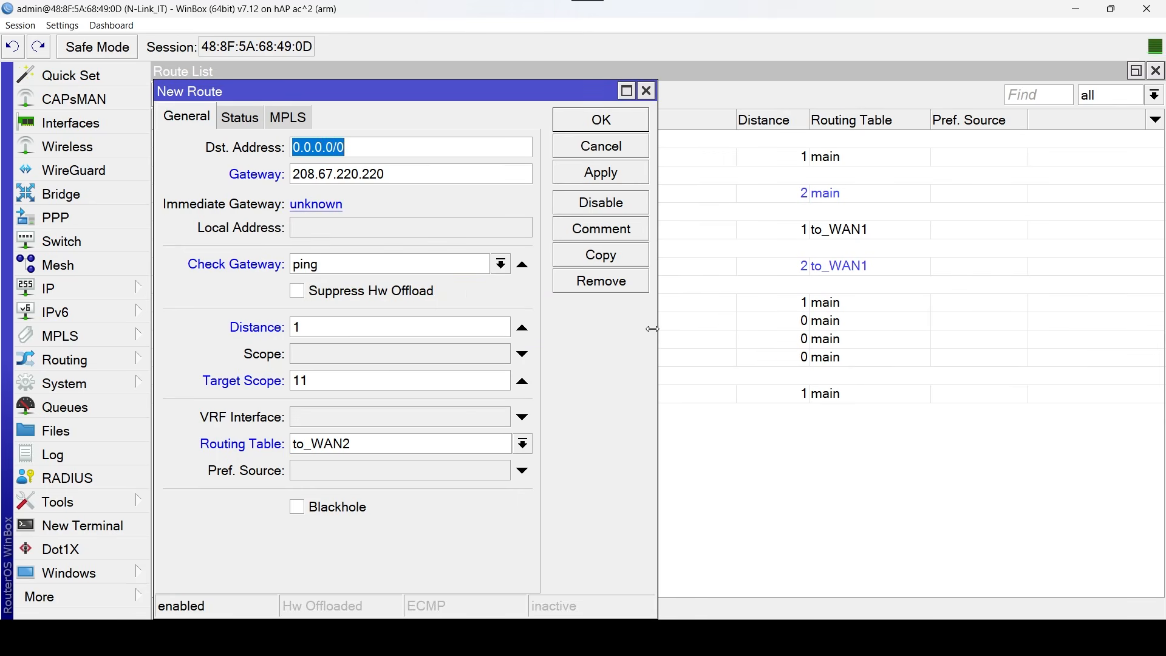
click(624, 178)
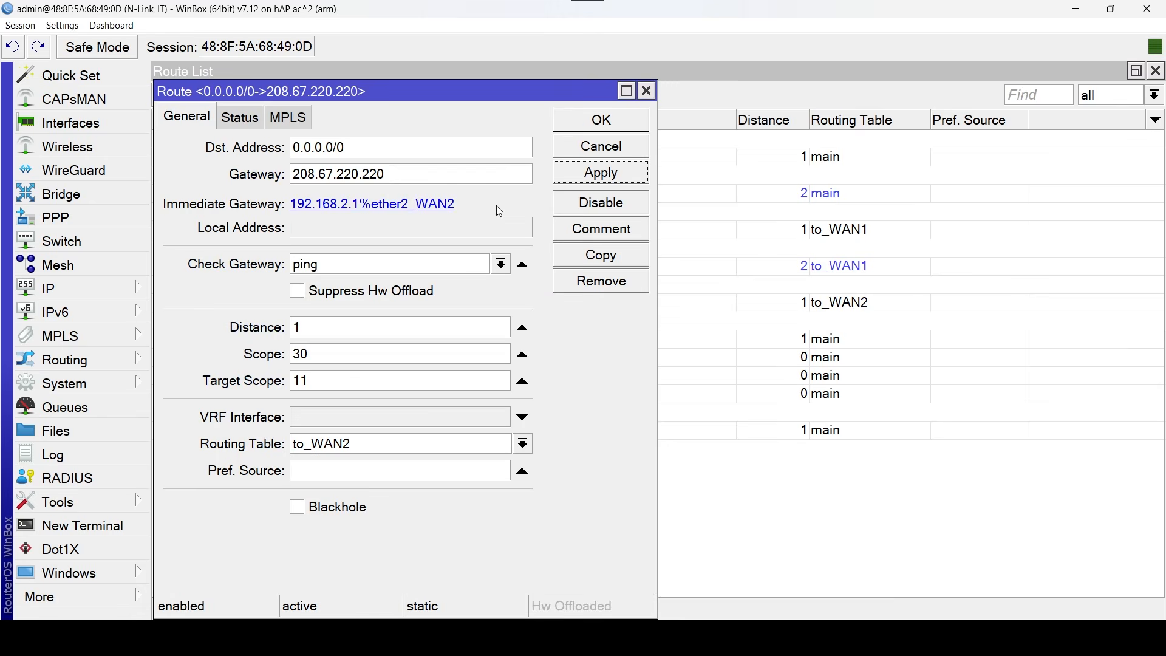
click(629, 122)
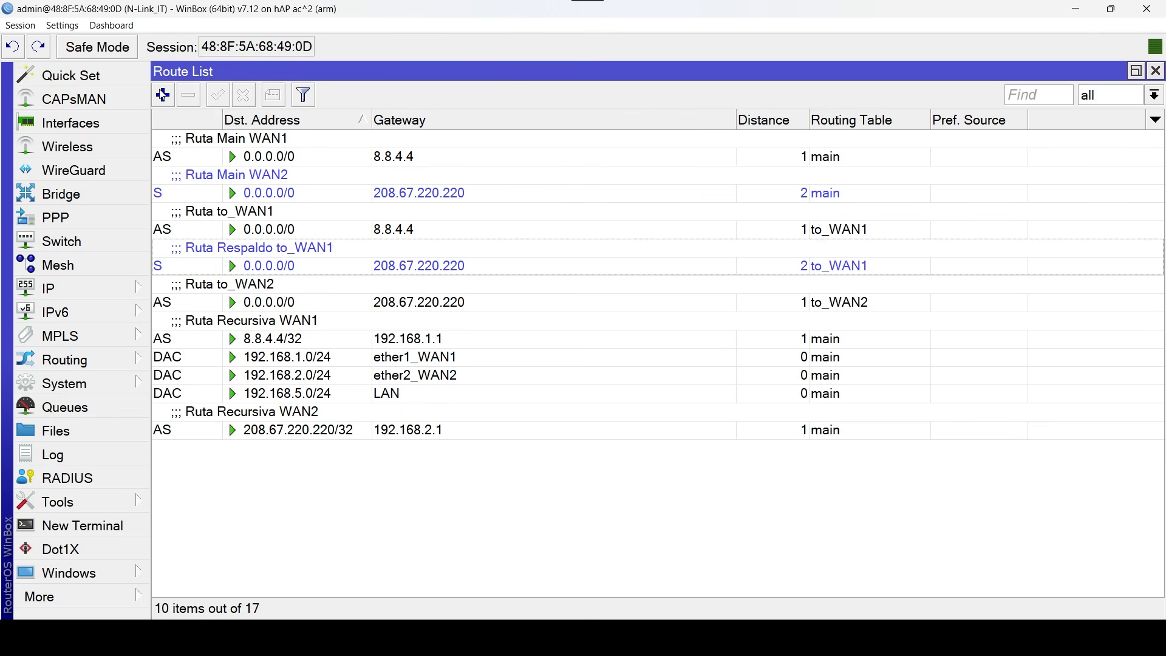
Start a backup 0.0.0.0/0 route in the to_WAN2 table via gateway 8.8.4.4, with ping gateway check, distance 2 and target scope 11.
click(162, 96)
click(322, 175)
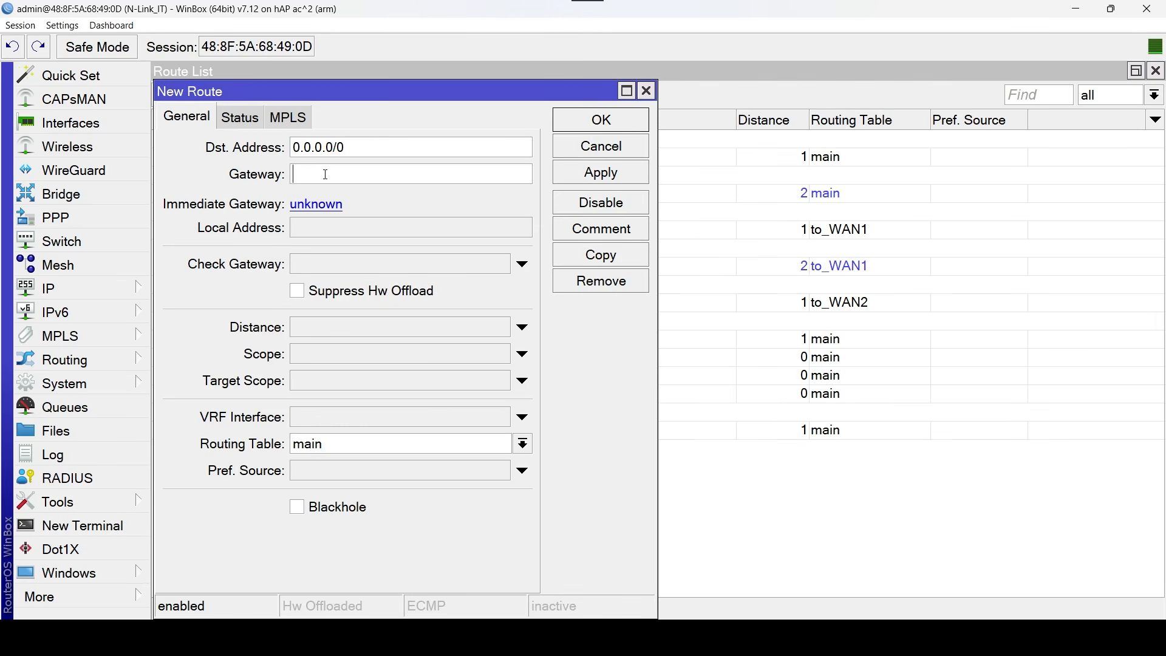
text(8.8.4.4)
click(423, 263)
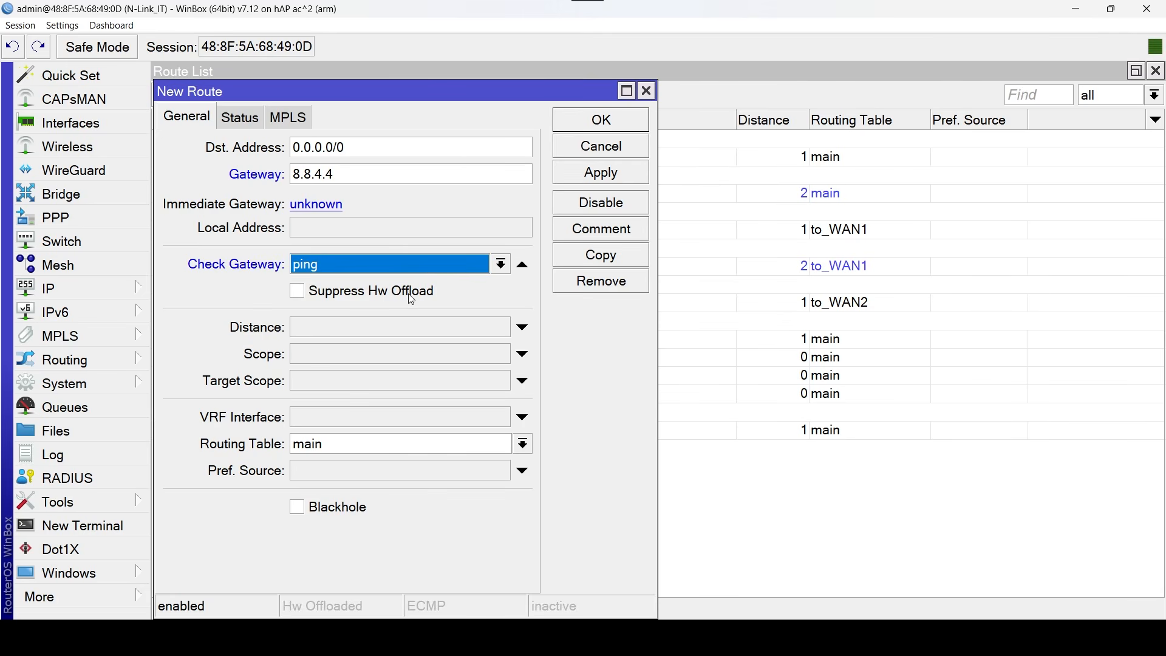
click(412, 328)
text(2)
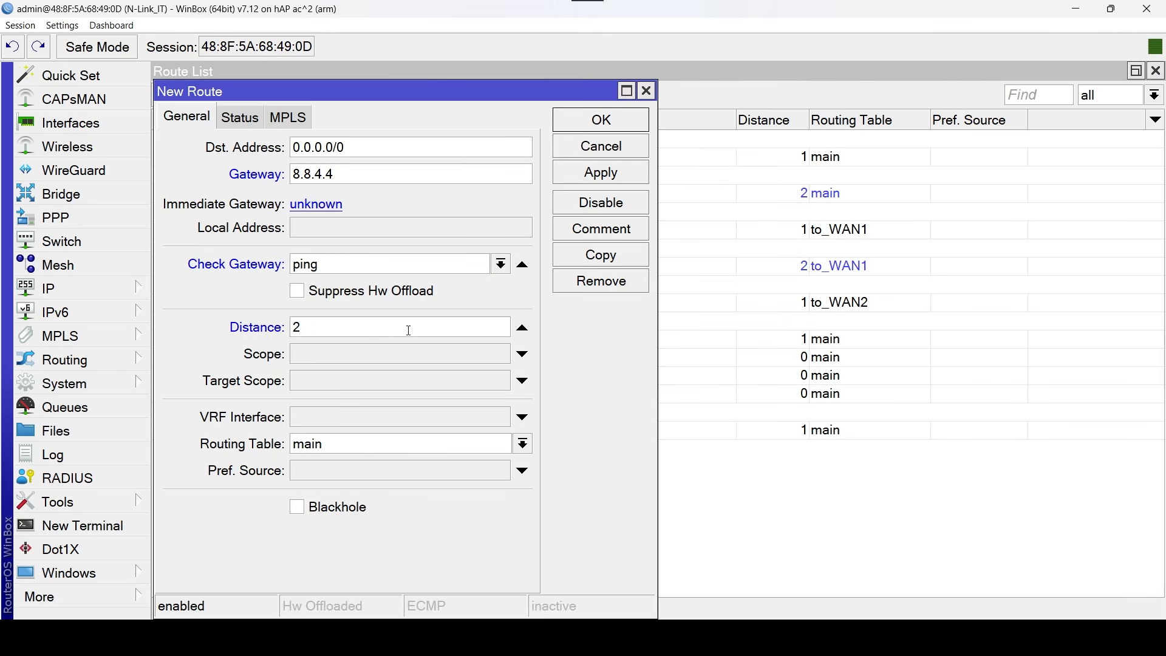
click(414, 381)
text(11)
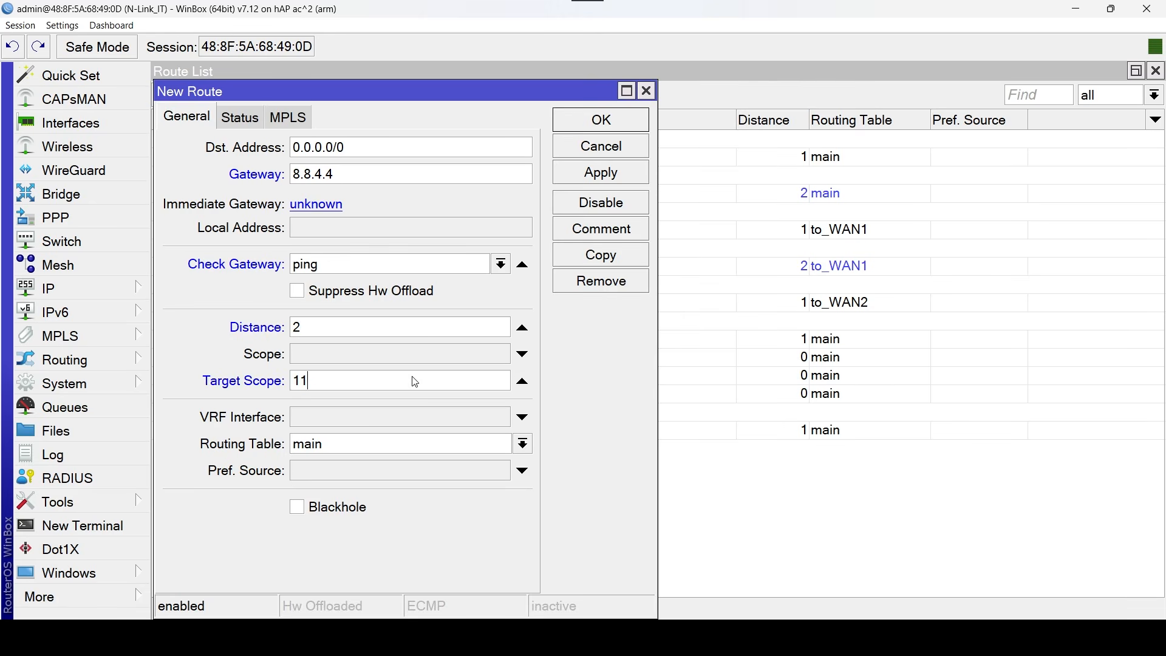
click(522, 443)
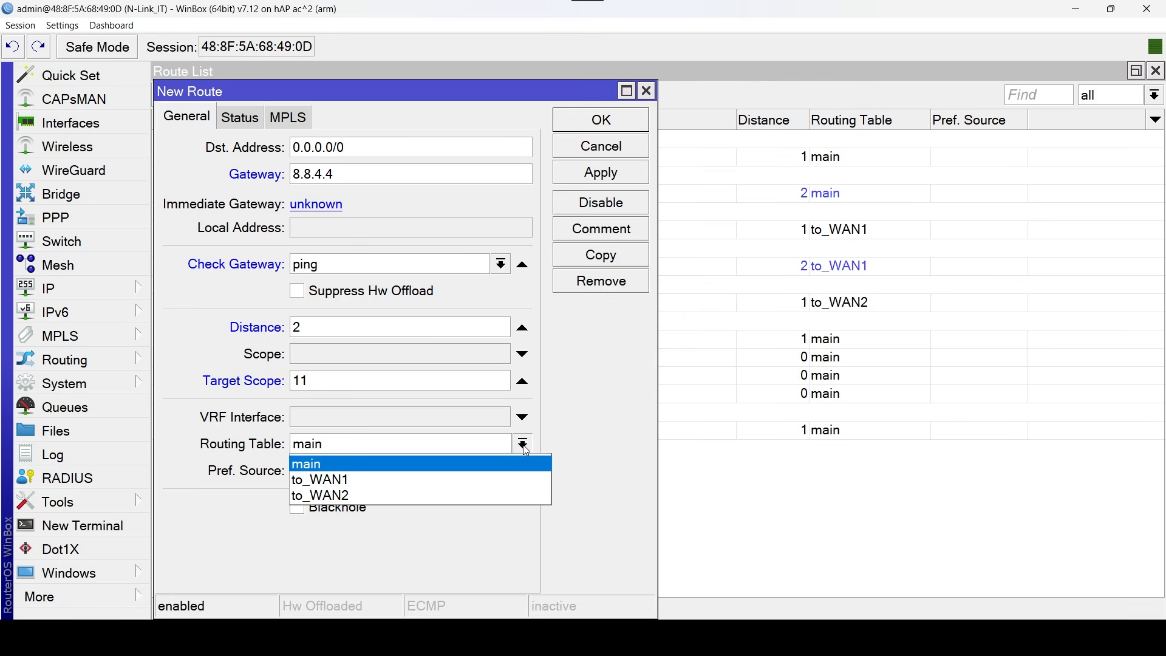
click(362, 491)
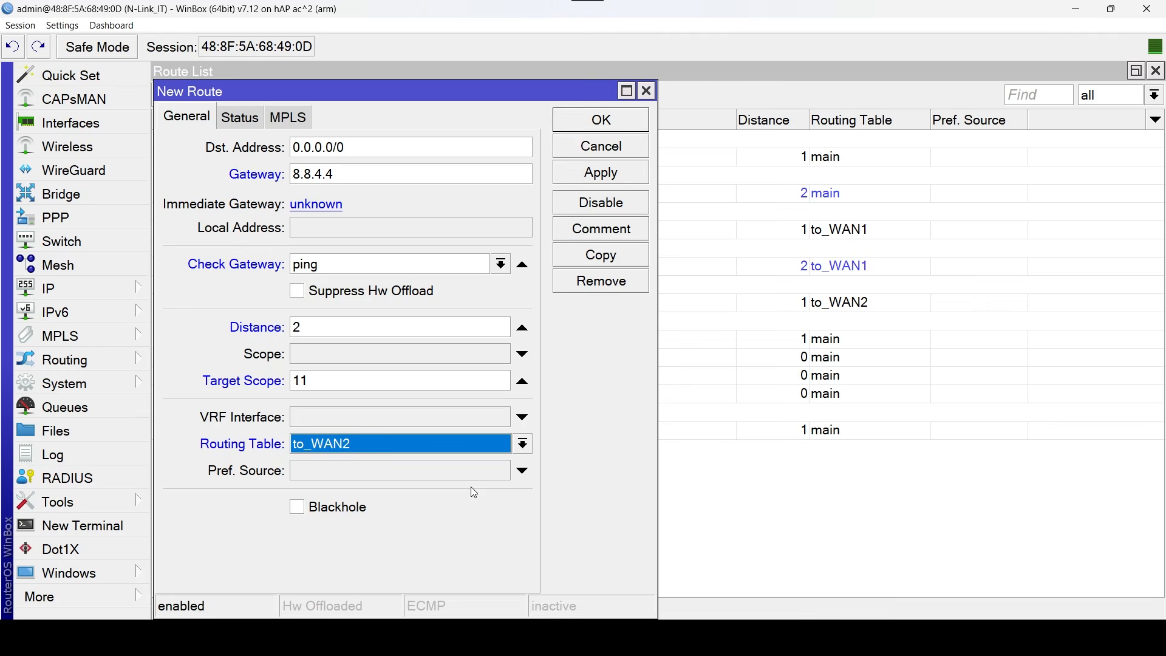
Comment the backup route via 8.8.4.4 as "Ruta Respaldo to_WAN2" and save it.
click(635, 235)
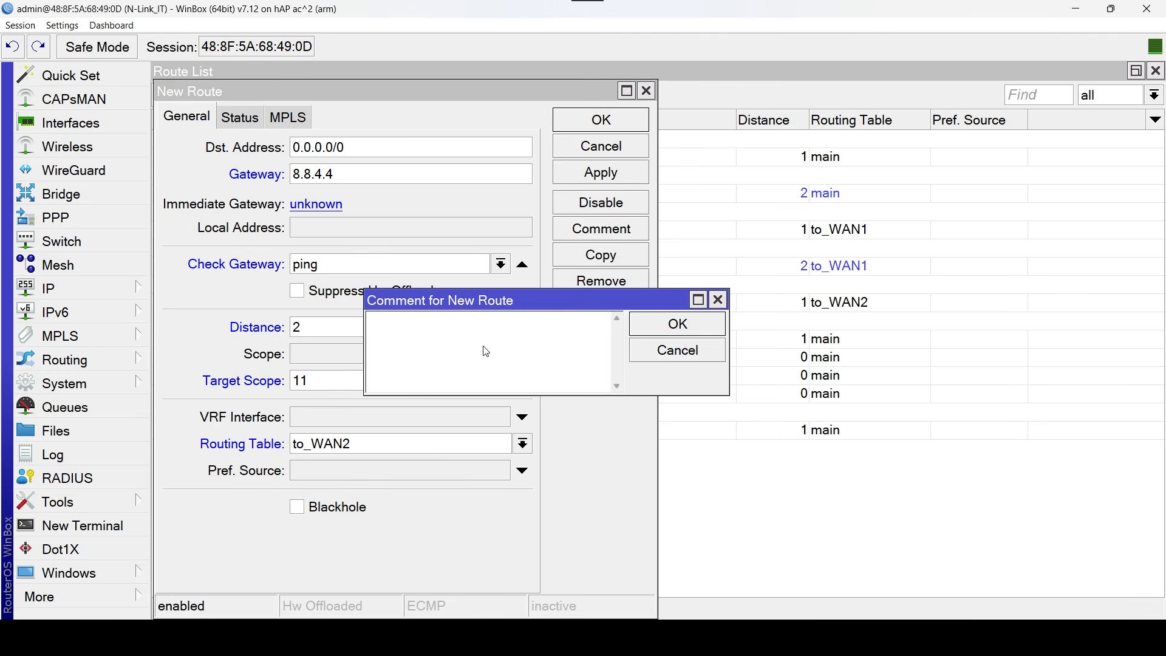
text(Ruta)
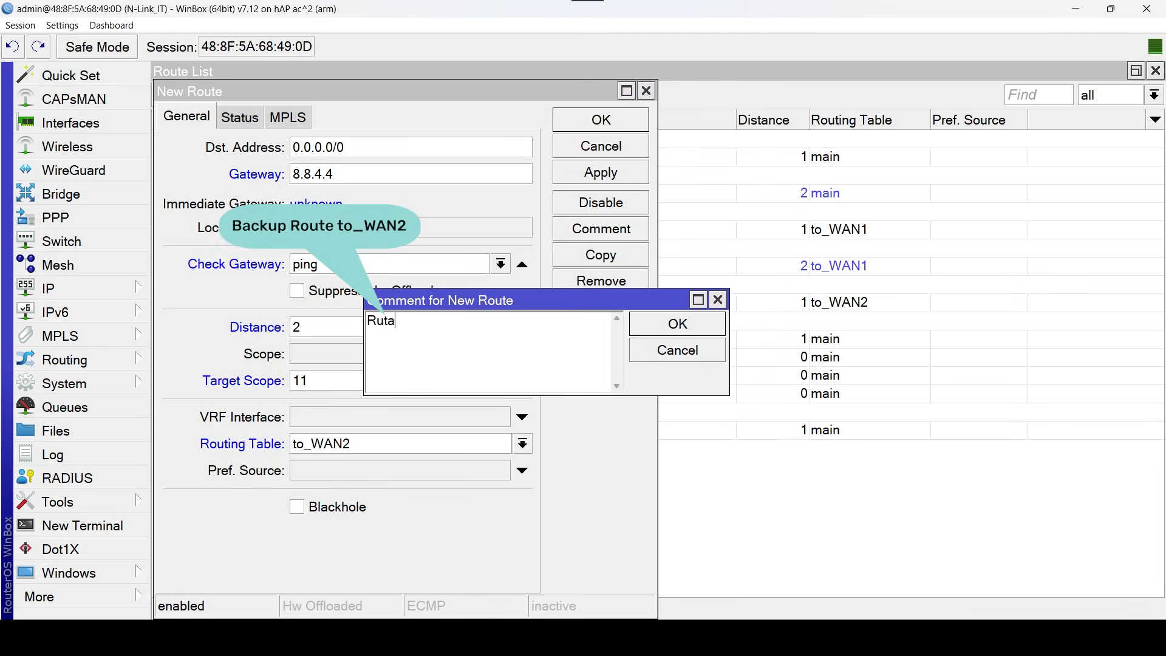
text( Respaldo to_WAN2)
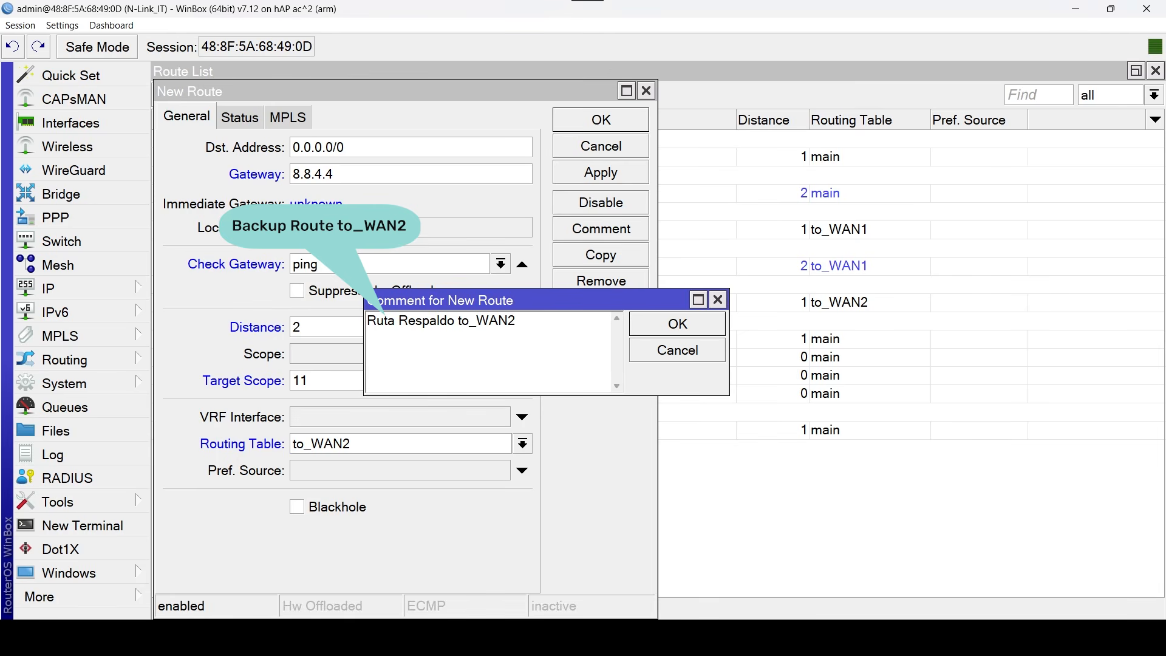
click(692, 334)
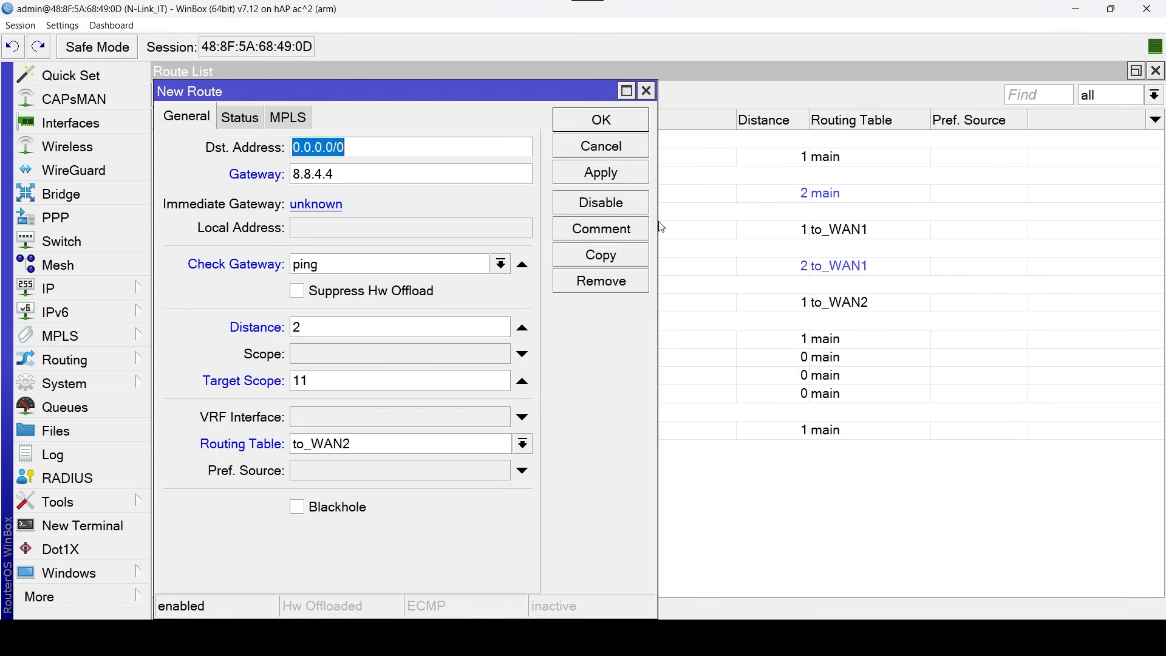
click(624, 175)
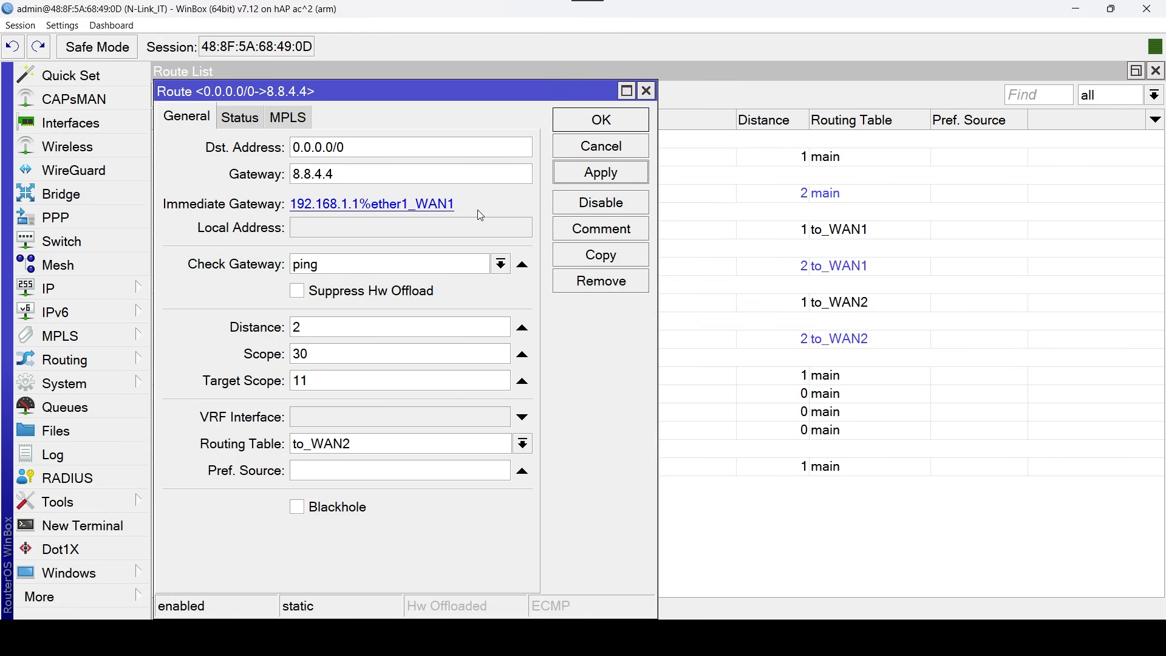
click(624, 122)
Review the two to_WAN2 routes, then close the route list and open the interface list.
click(499, 299)
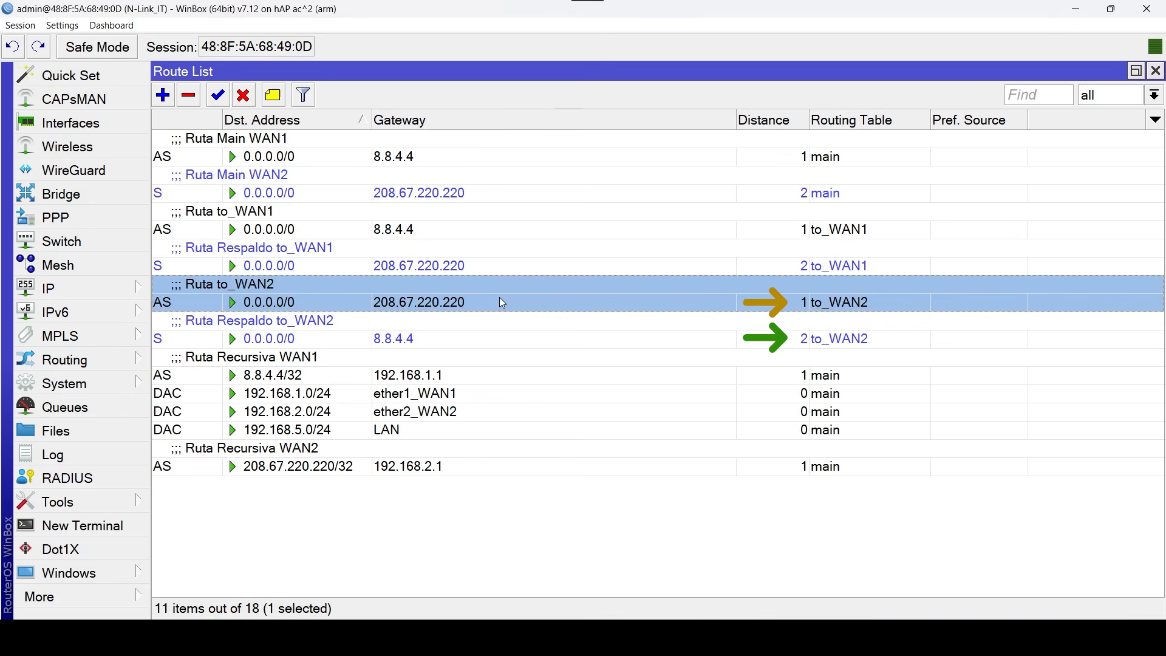
ctrl+click(1013, 329)
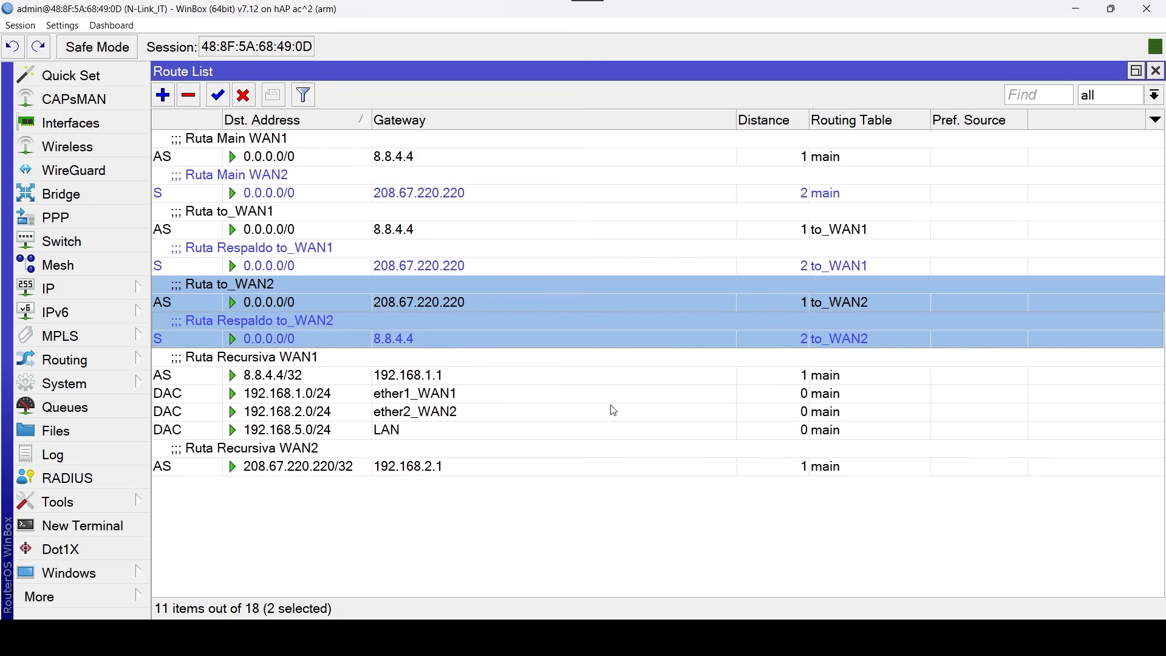
click(1155, 71)
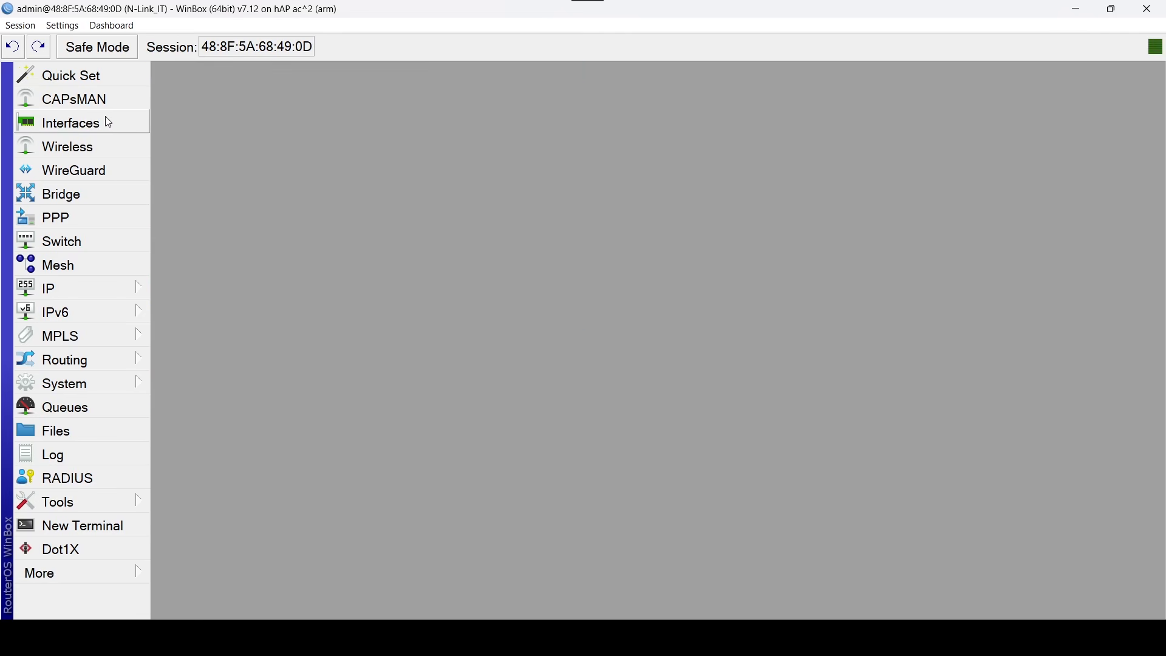
click(109, 122)
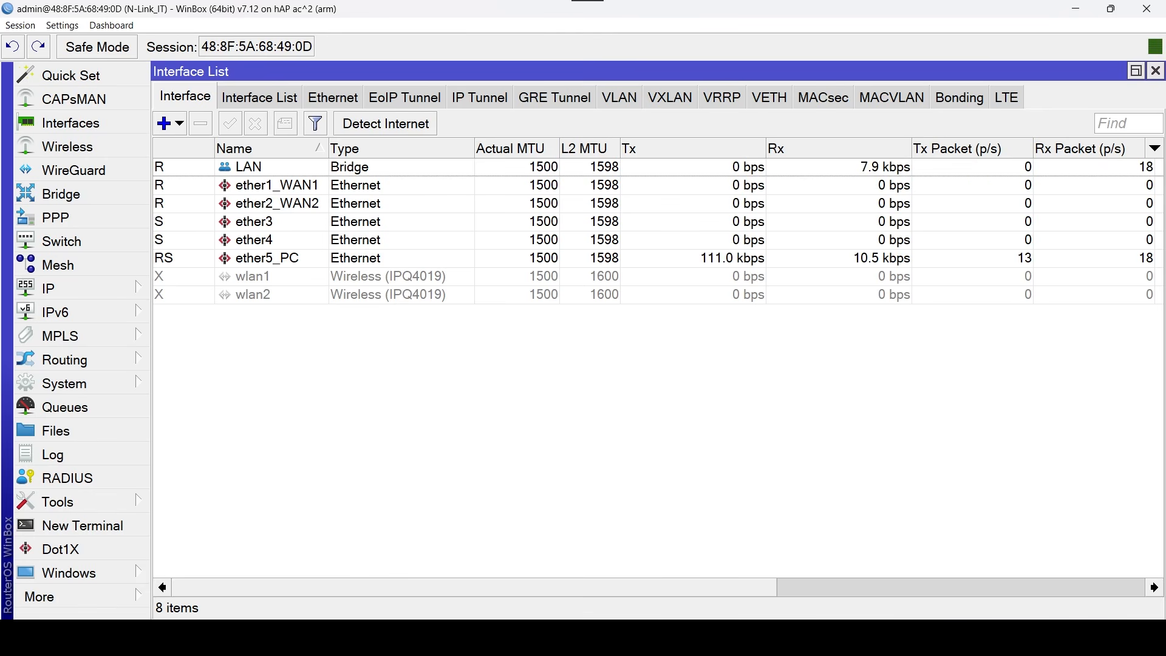
Switch to Windows Network Connections and enable manual IPv4 addressing in the Ethernet adapter's TCP/IPv4 properties.
click(782, 637)
double_click(40, 130)
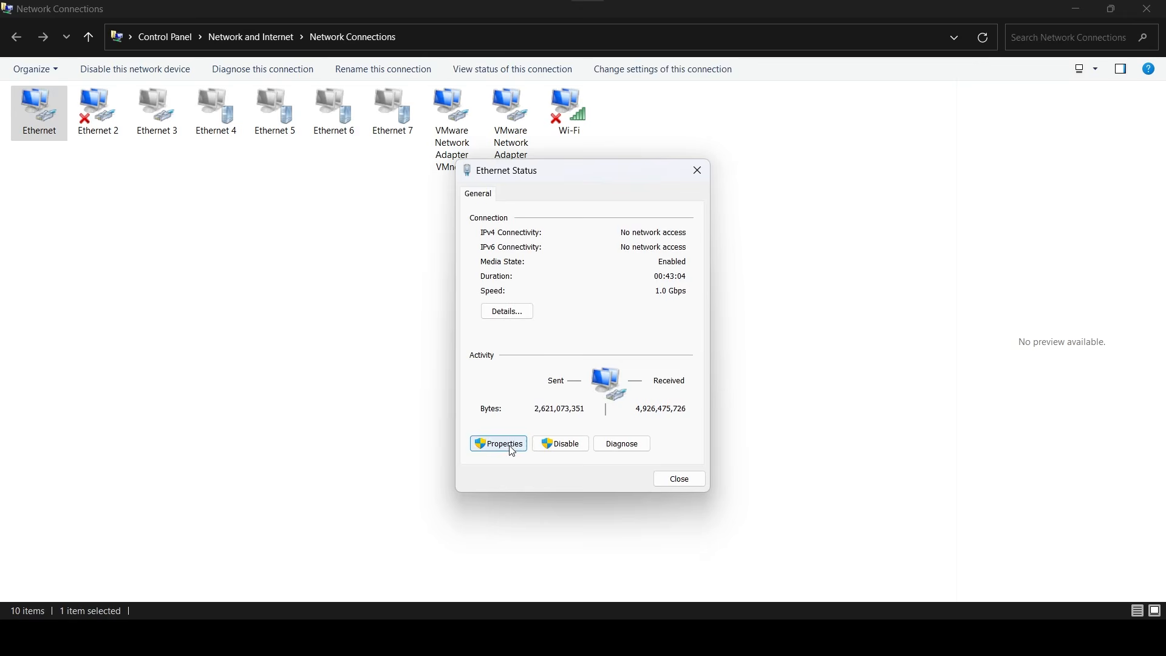
click(495, 443)
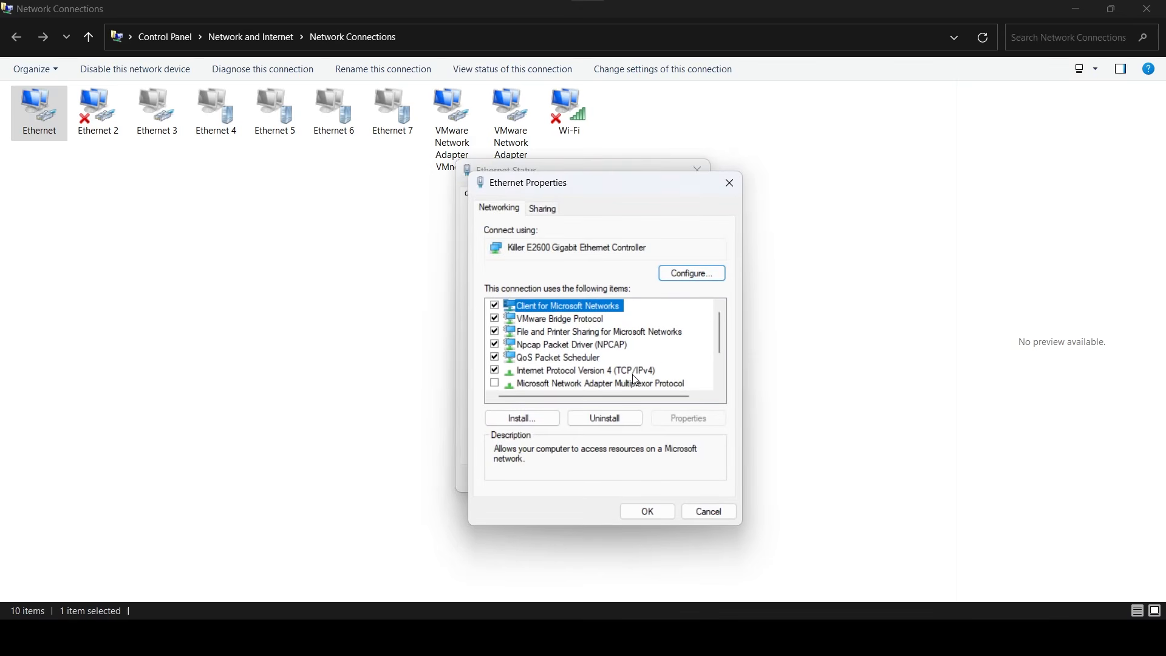
double_click(601, 372)
click(522, 350)
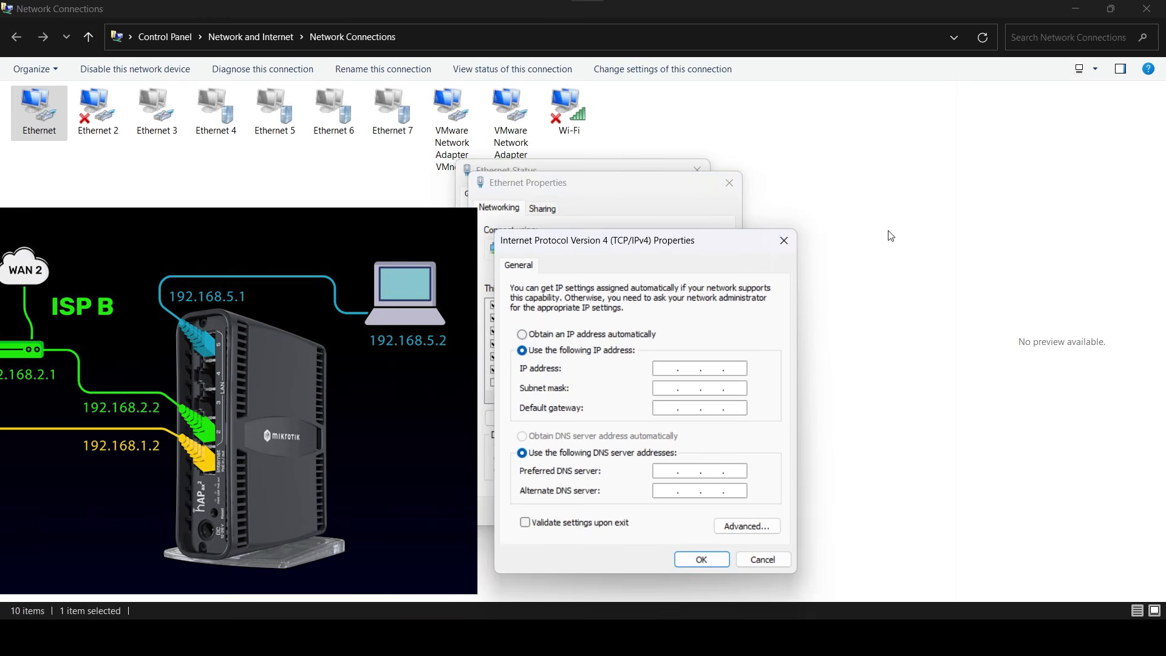
Set the Ethernet adapter's IP address to 192.168.5.2, subnet mask to 255.255.255.0 and default gateway to 192.168.5.1.
text(192 . 168 . )
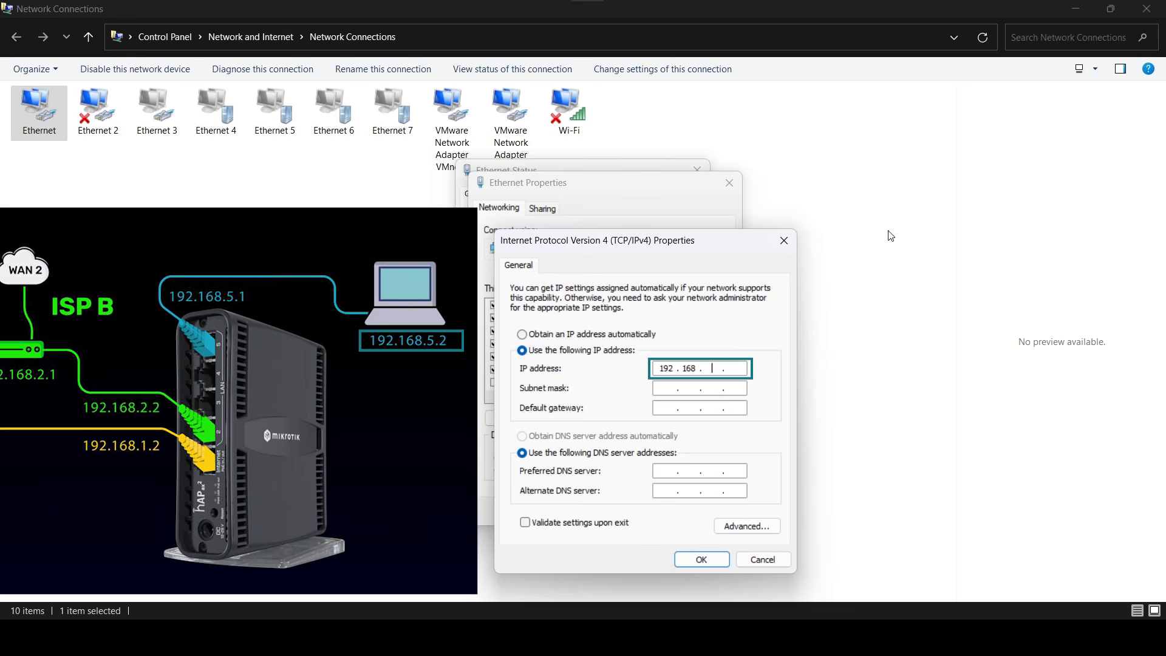
text(5 . 2)
key(Tab)
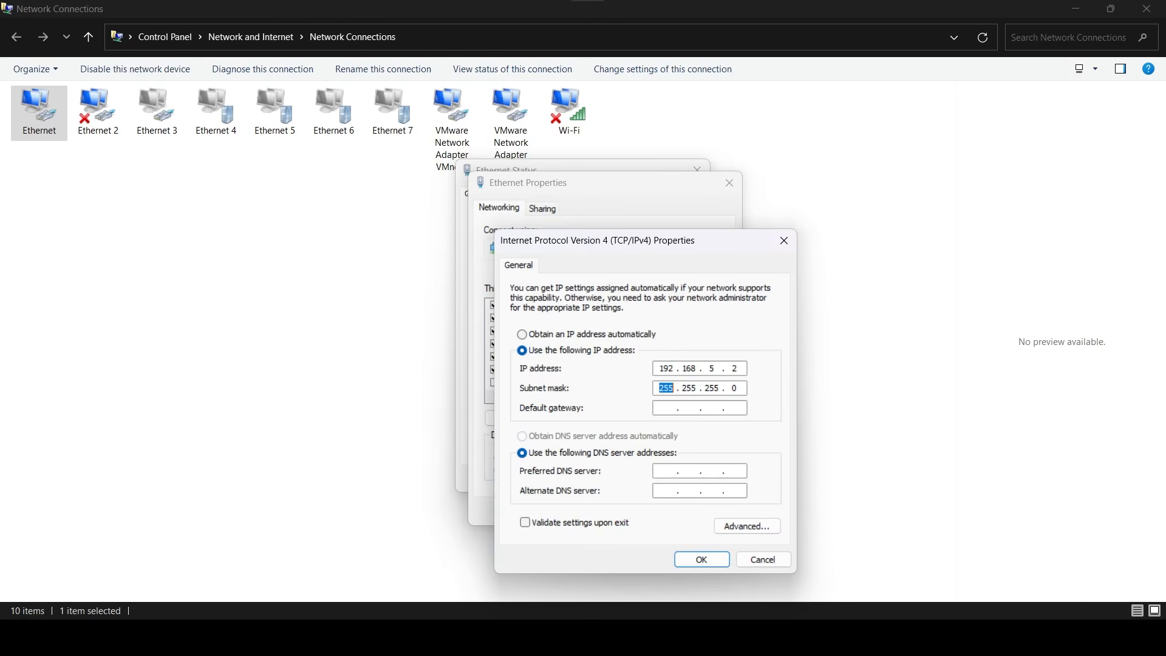
click(666, 408)
text(192 . )
text(168 . )
text(5 )
text(. 1)
Set the preferred DNS server to 1.1.1.1 and the alternate to 8.8.8.8, and save the Ethernet adapter settings.
text(1.1.1.)
key(Tab)
text(8.8.8.8)
click(704, 559)
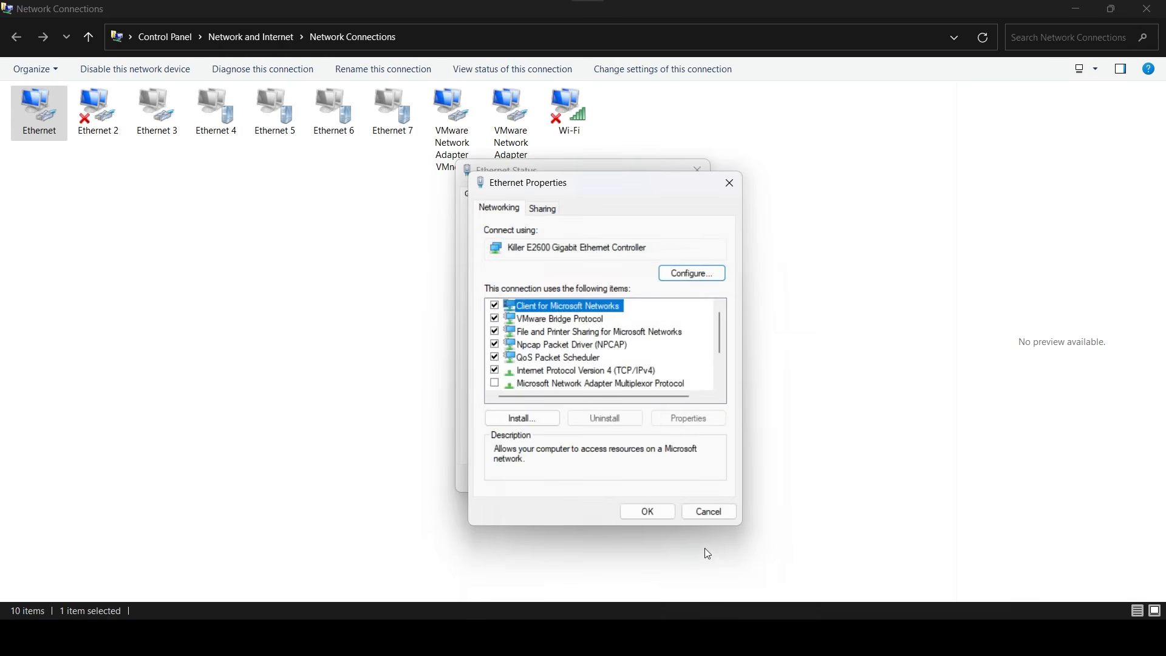
click(665, 510)
click(667, 478)
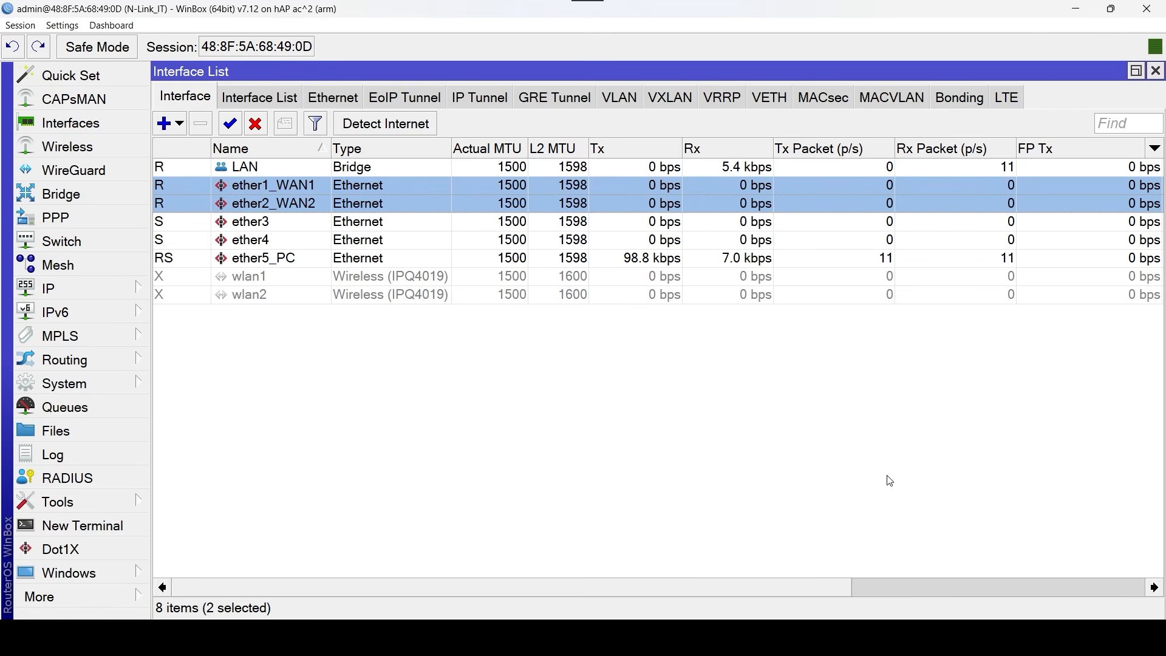
Switch to the Opera browser, run the fast.com speed test and return to WinBox to watch traffic on both WAN interfaces.
click(824, 637)
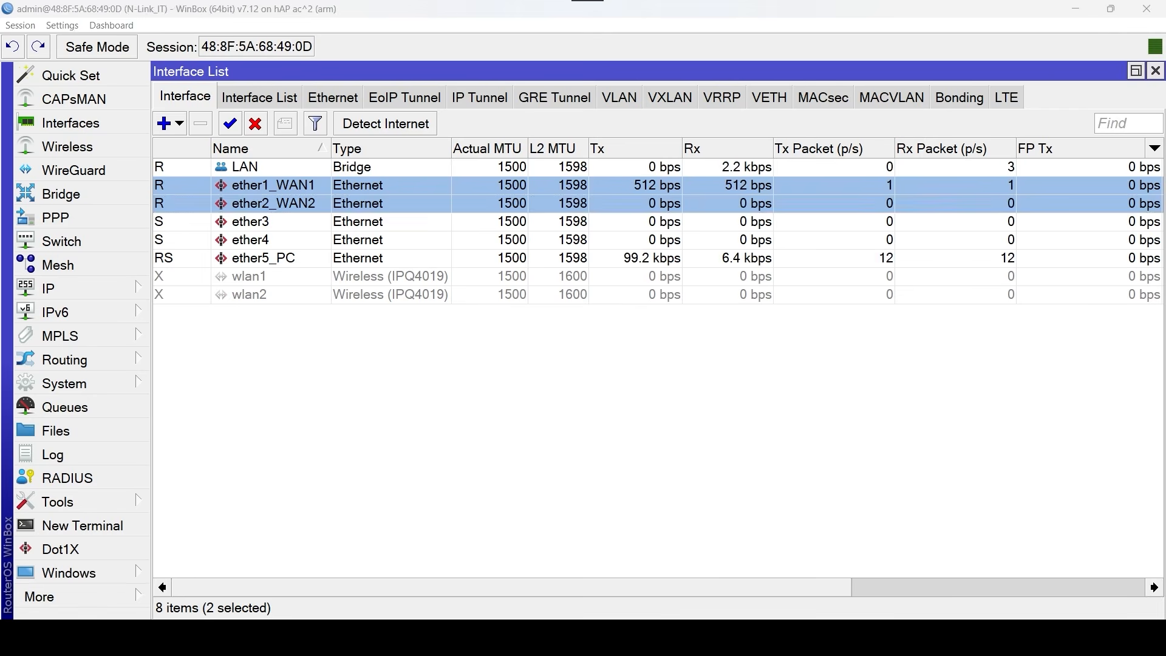
click(139, 78)
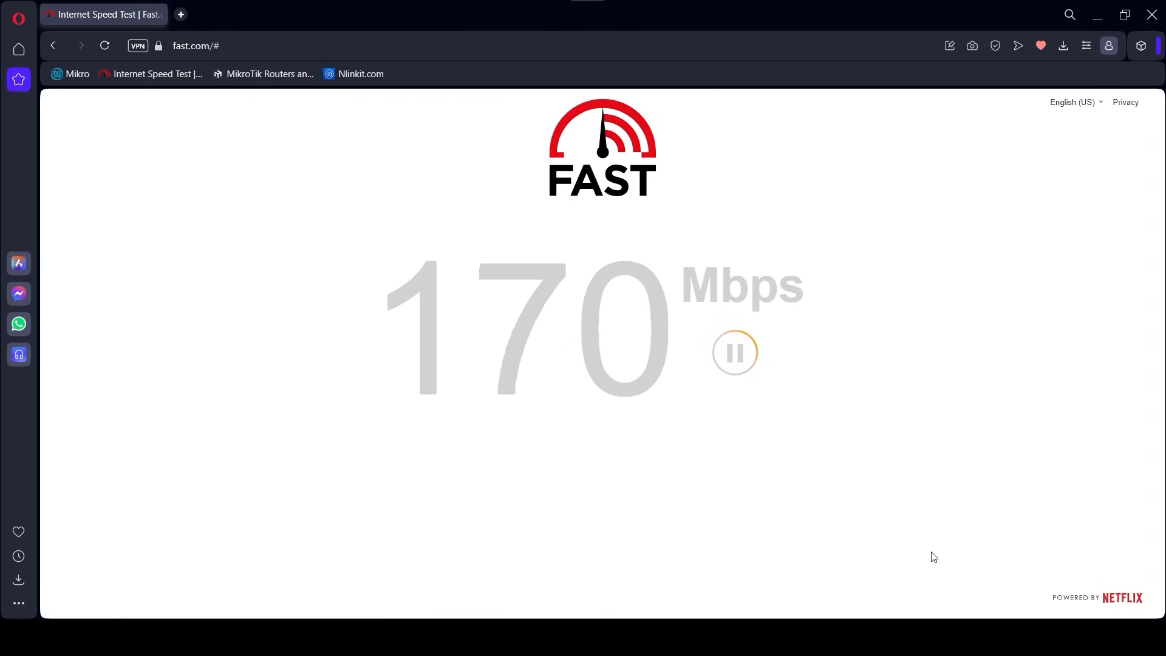
click(947, 637)
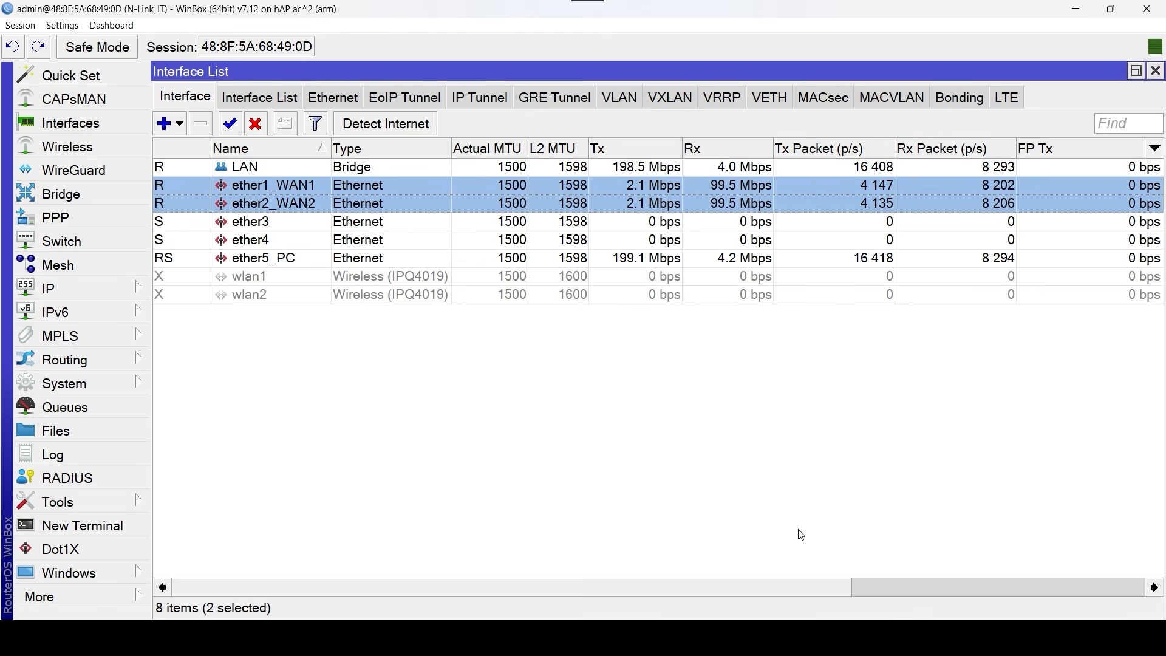
Switch back to the browser and view the services offered on the nlinkit.com site to test web browsing.
key(alt+Tab)
click(607, 471)
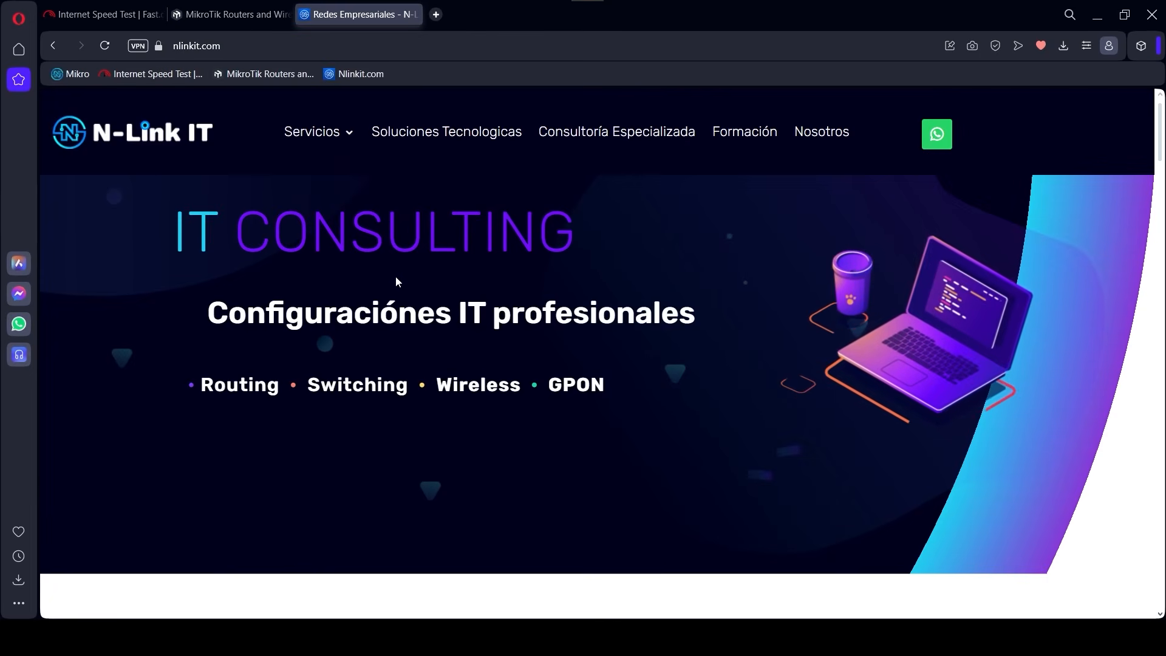
mouse_move(347, 141)
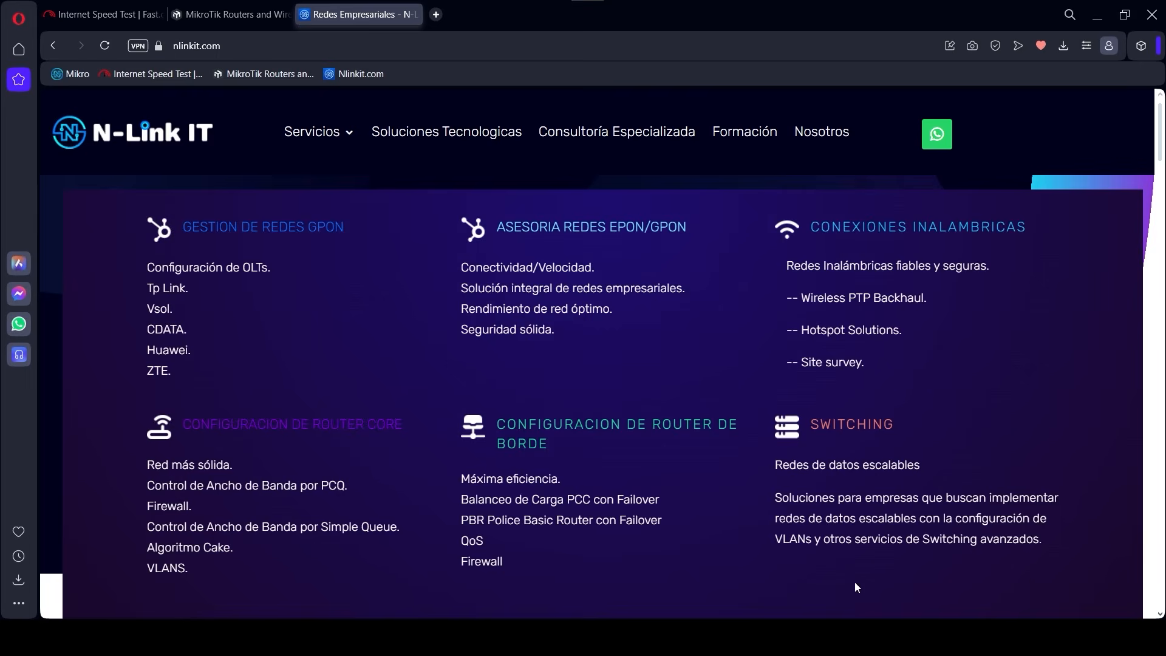
Switch to the Speedtest app, run a test while watching both WAN interfaces, and minimize the app.
click(911, 637)
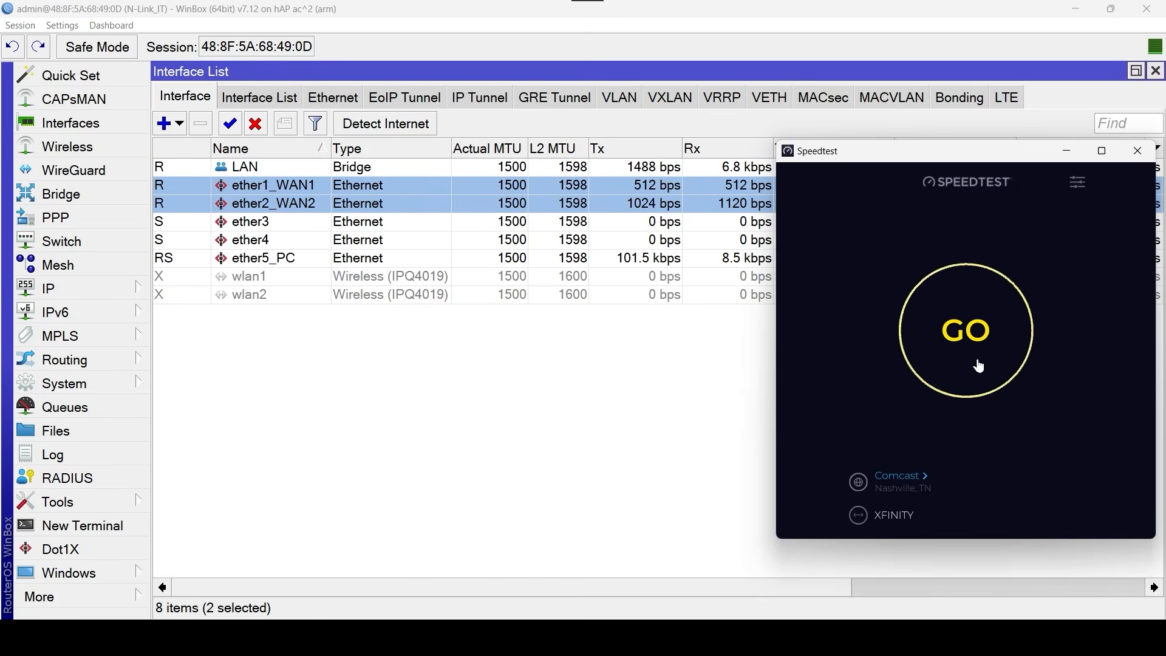
click(979, 365)
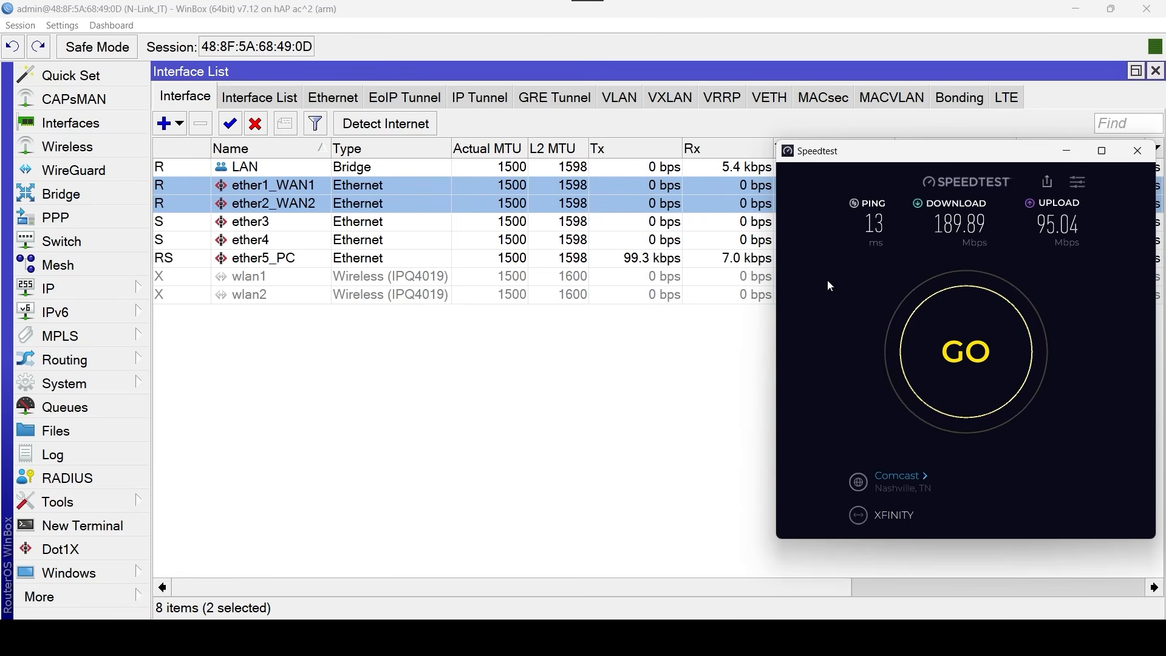
click(1069, 152)
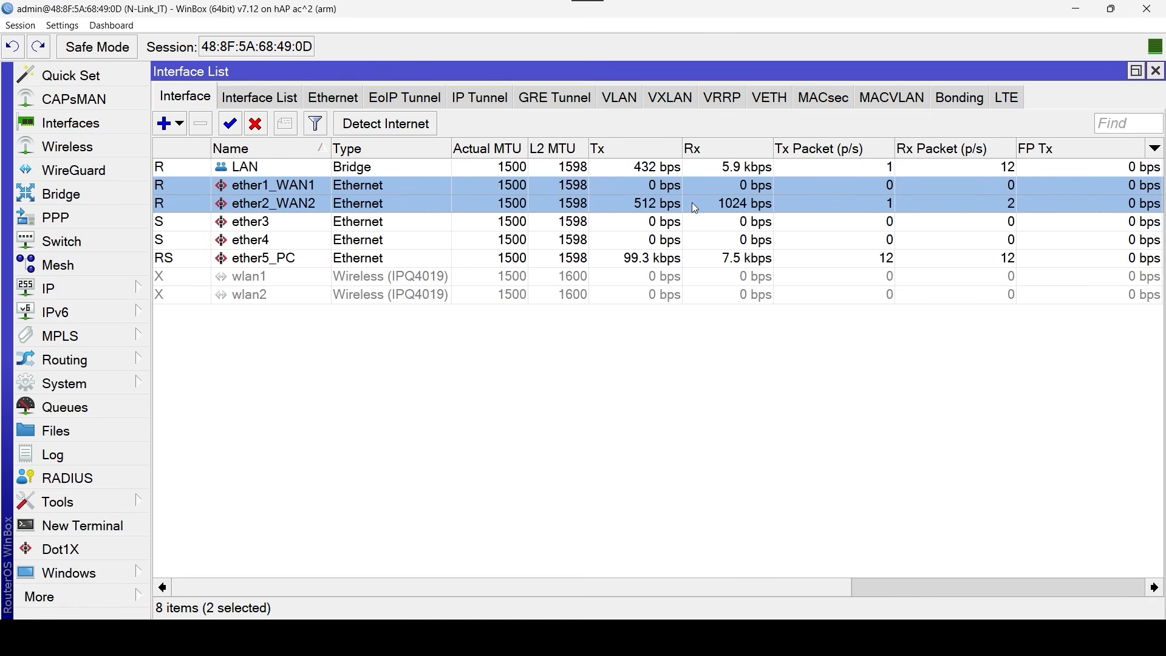
Open the firewall's mangle rules and select the two Pcc mark-connection rules to review their counters.
click(90, 287)
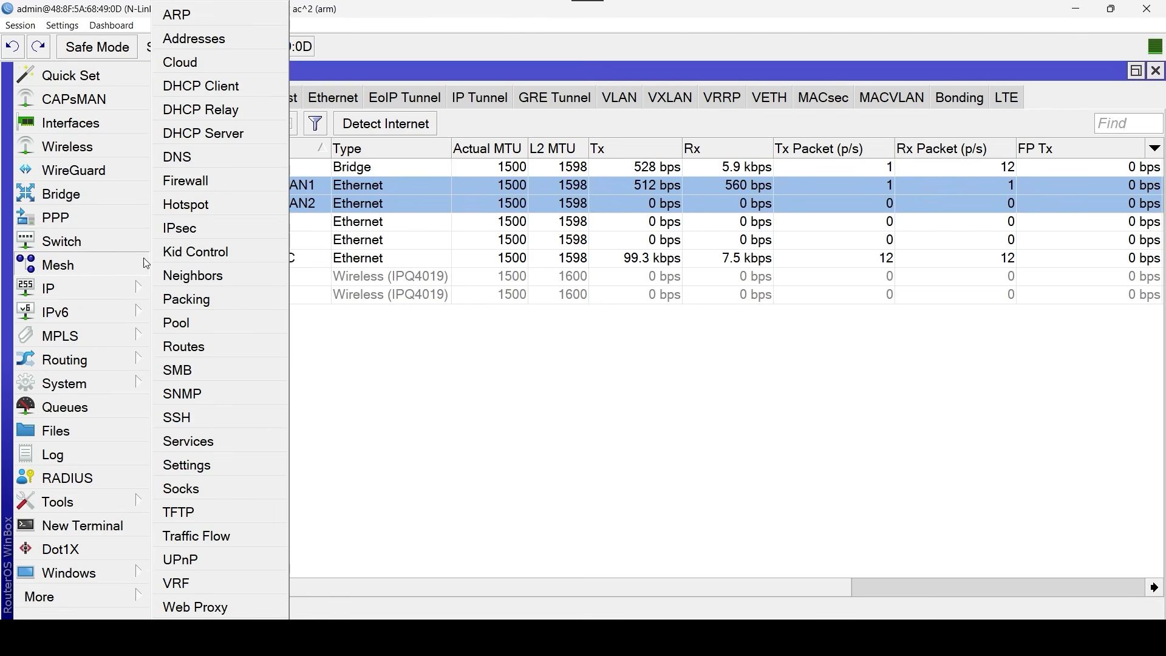
click(224, 180)
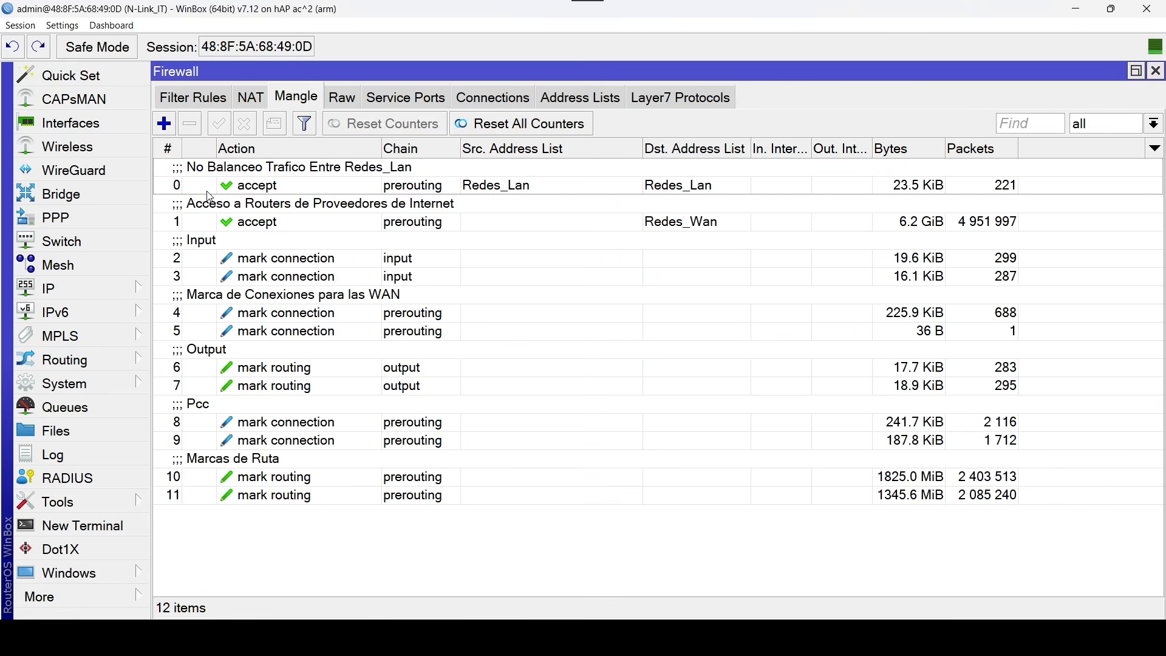
click(278, 414)
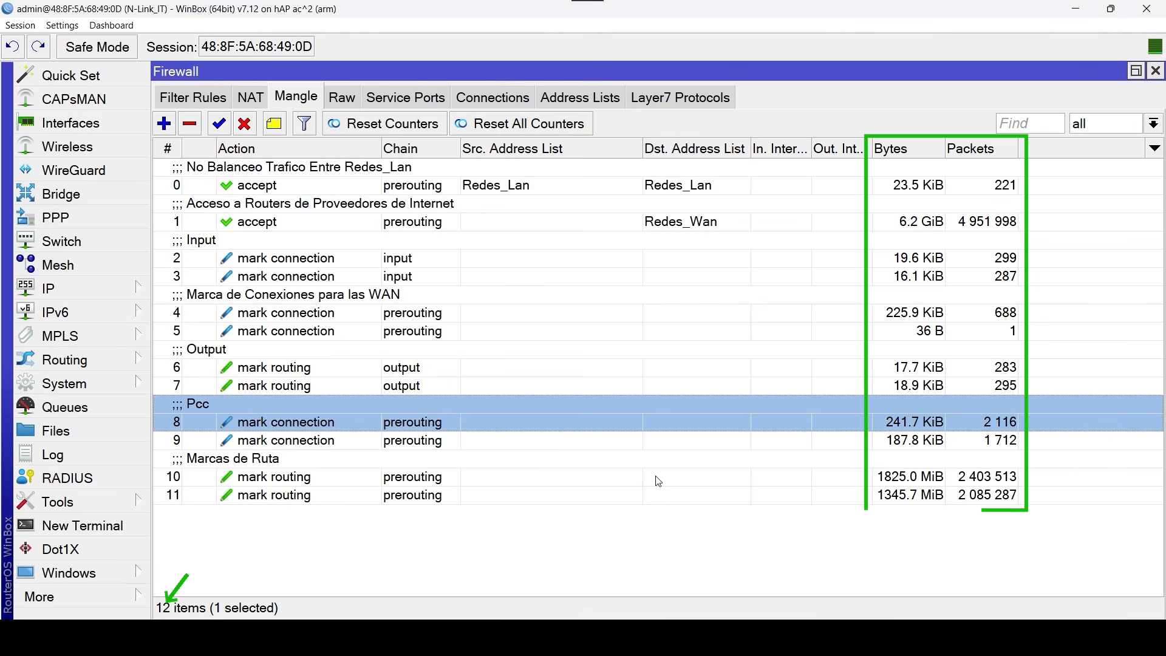
key(shift+Down)
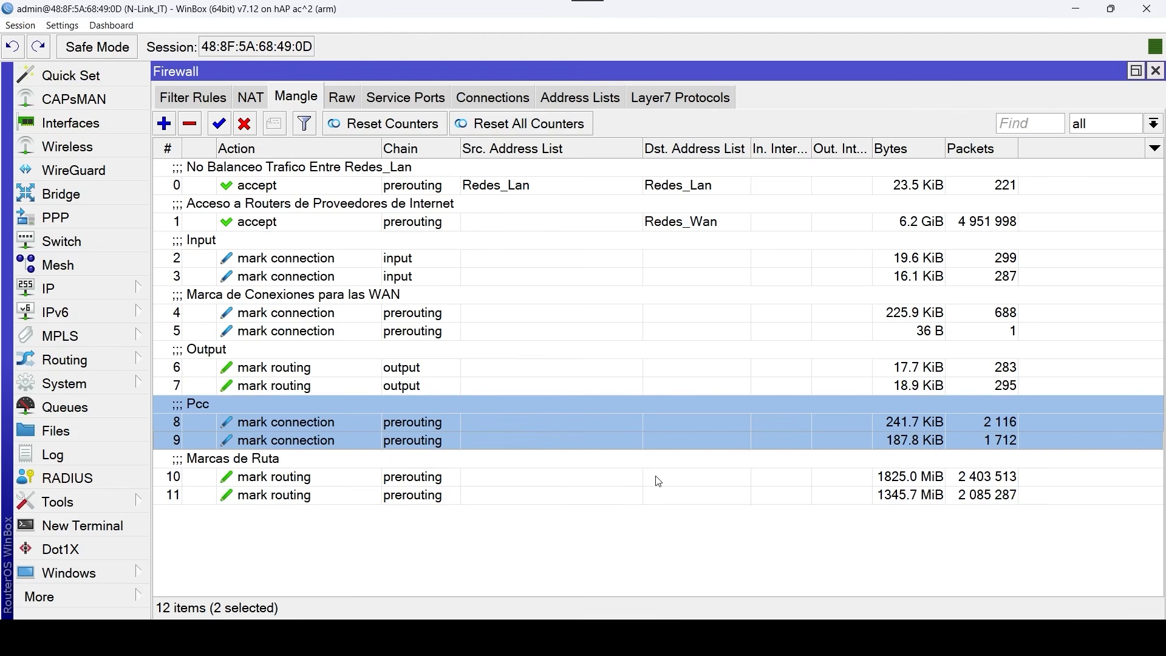
Set the Per Connection Classifier of the first Pcc mangle rule (rule 8) to both addresses and ports, and save it.
click(357, 424)
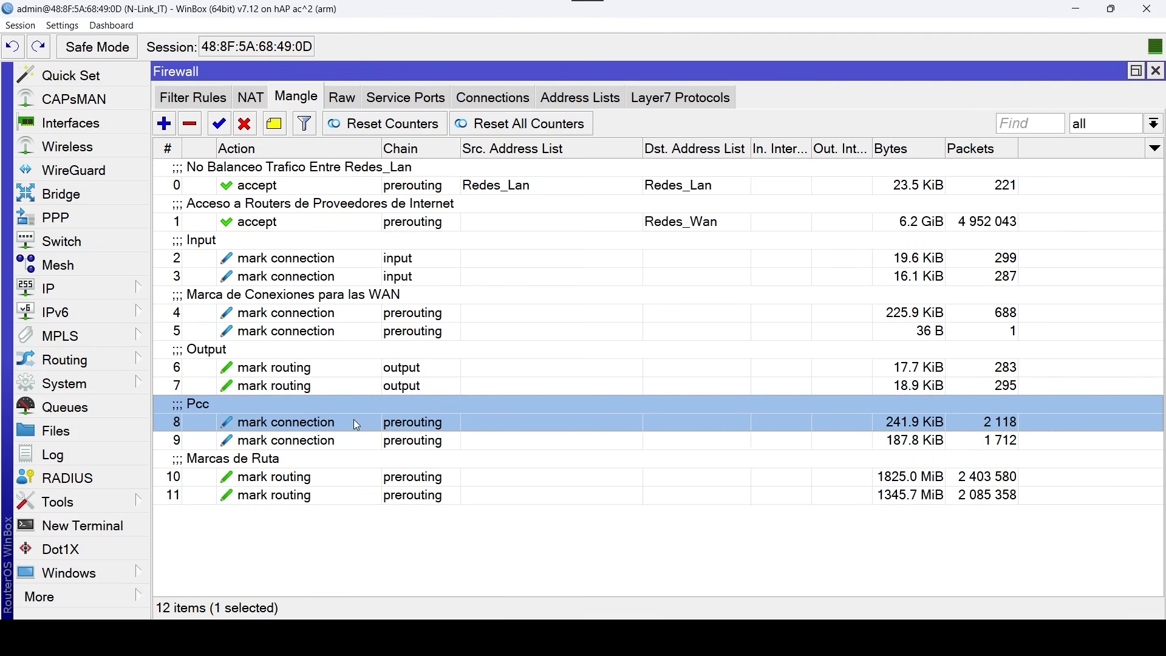
double_click(357, 424)
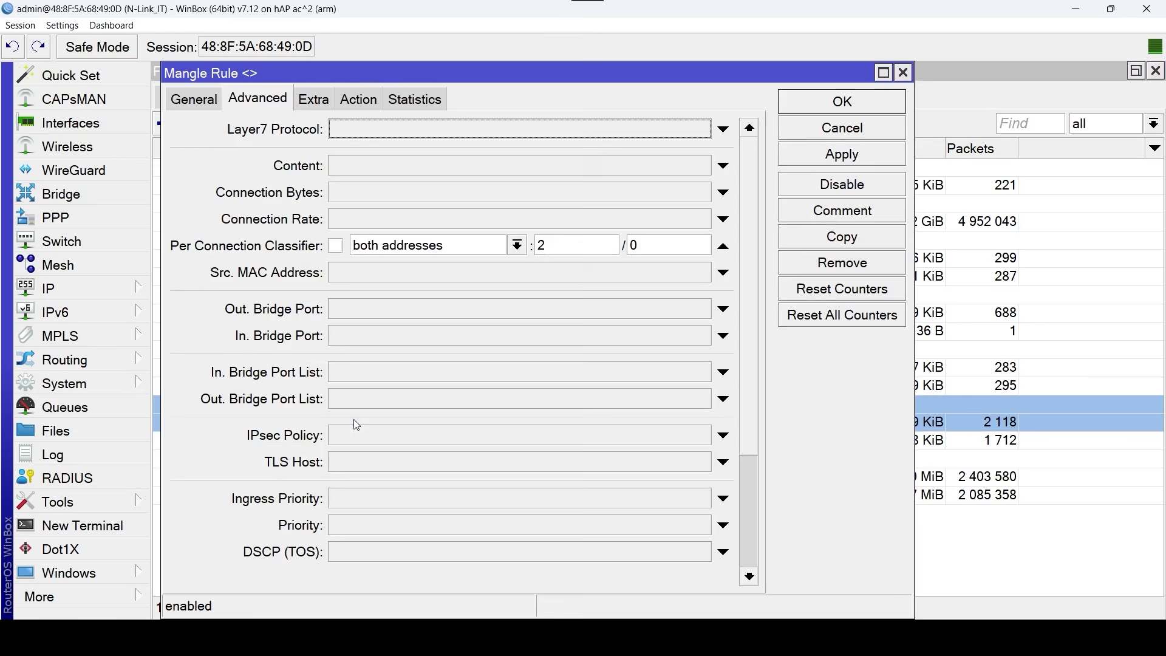
click(515, 247)
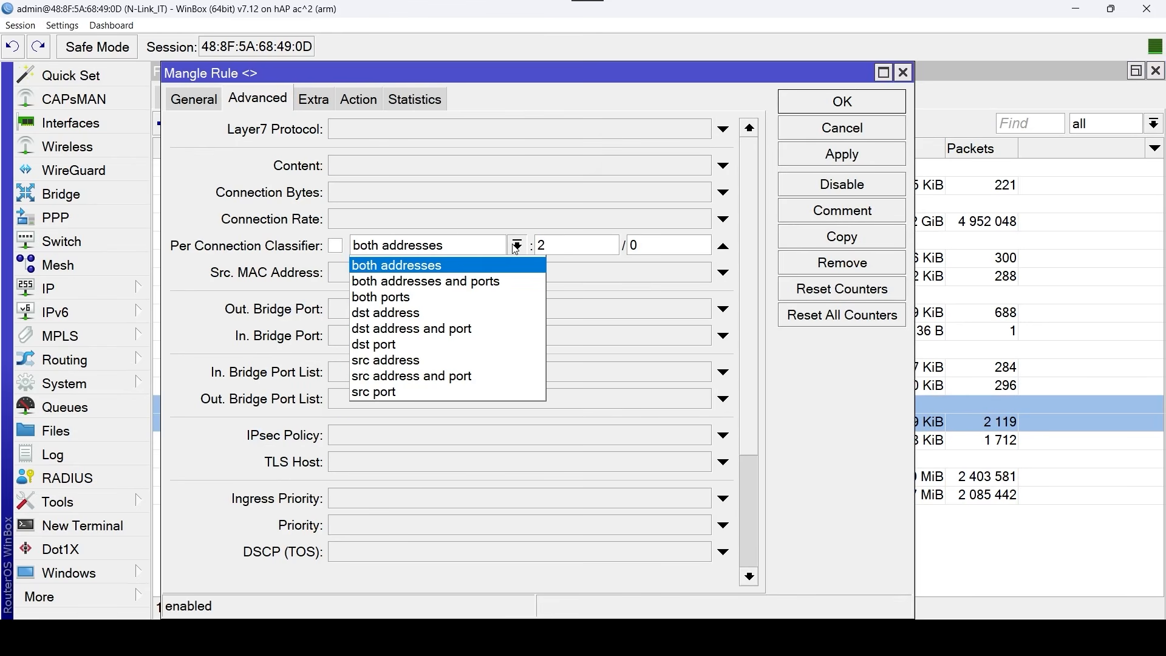
click(516, 281)
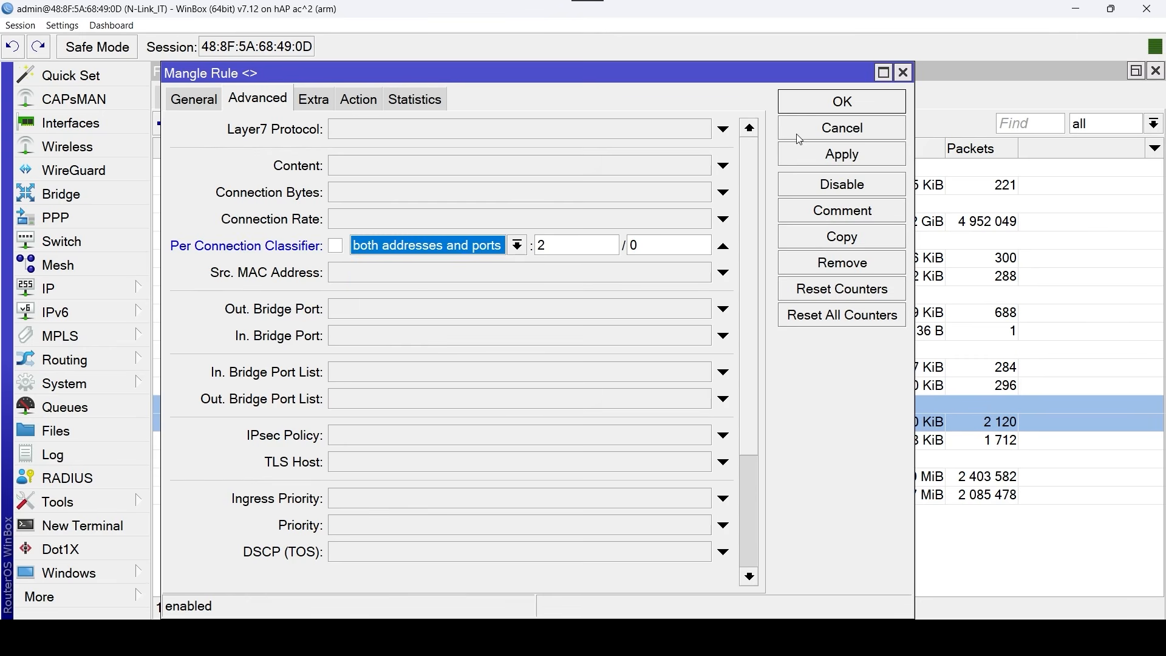
click(872, 108)
Set the Per Connection Classifier of the second Pcc mangle rule (rule 9) to both addresses and ports, and save it.
double_click(327, 439)
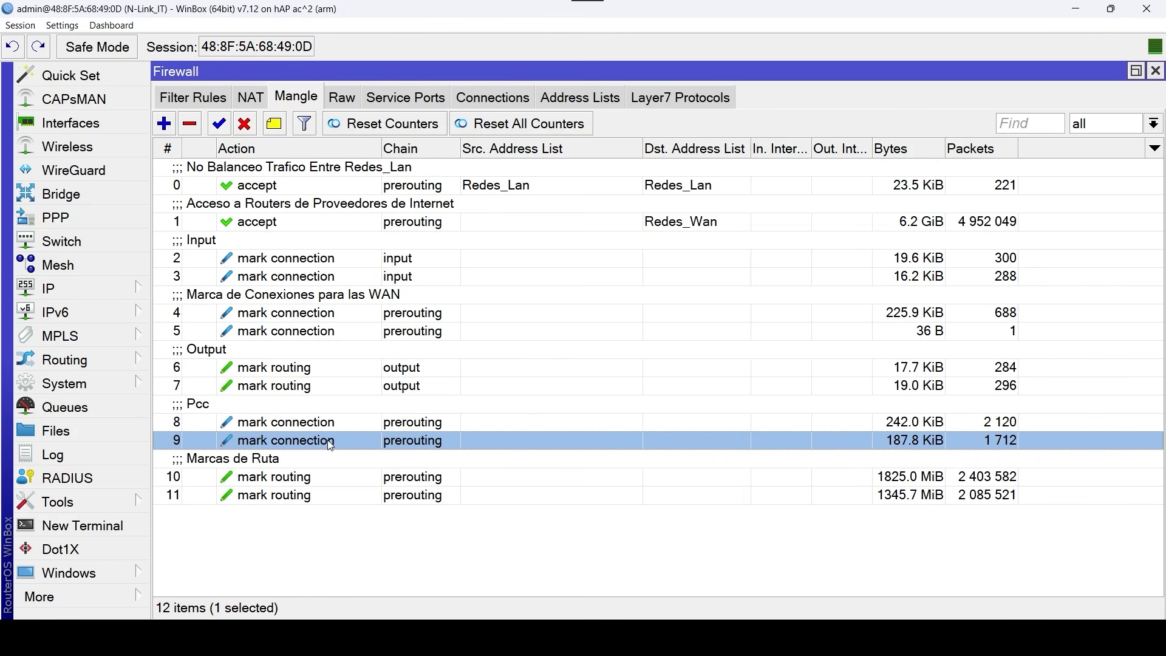
click(520, 246)
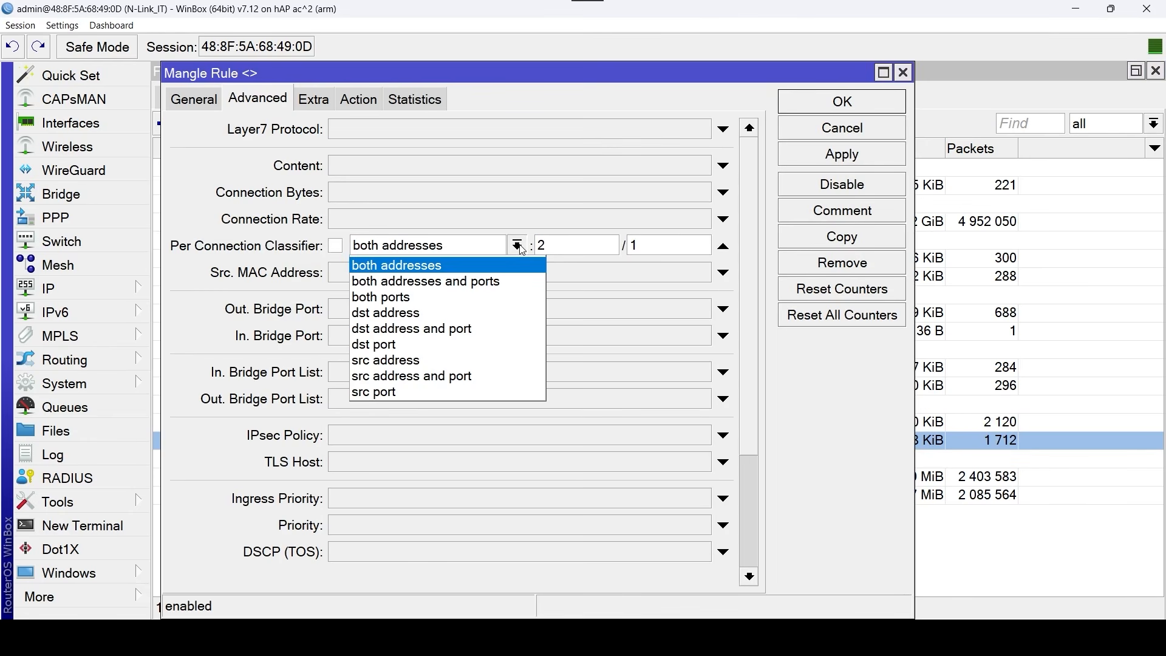
click(520, 278)
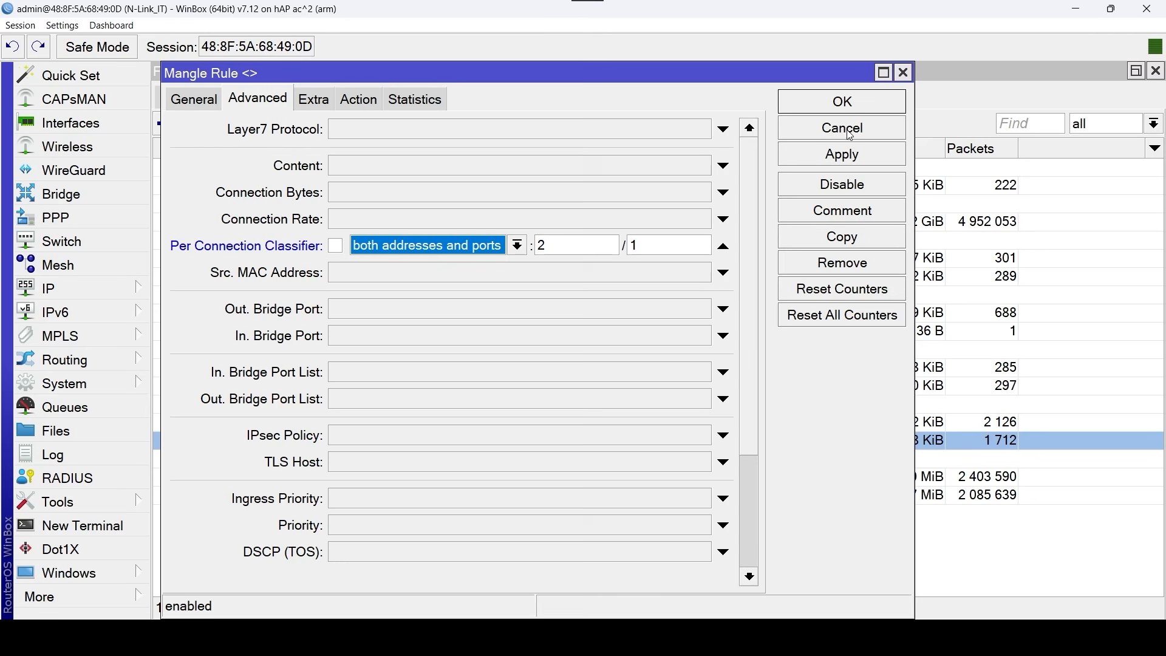
click(876, 103)
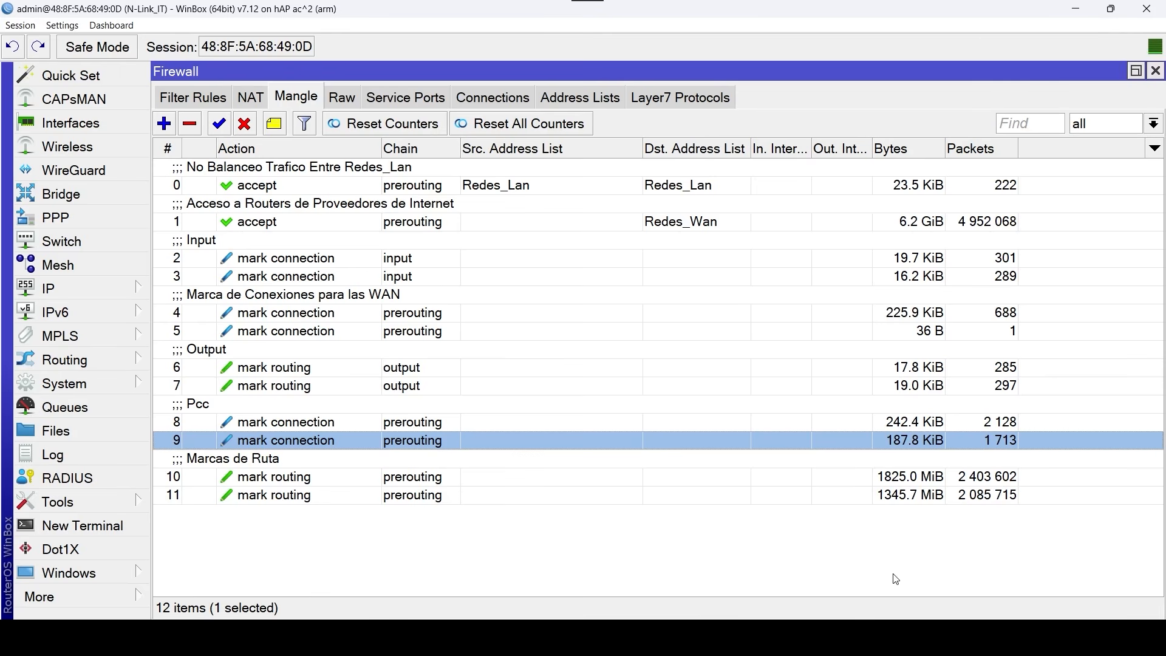
Close the firewall window and run another Speedtest test beside the interface list.
click(1155, 71)
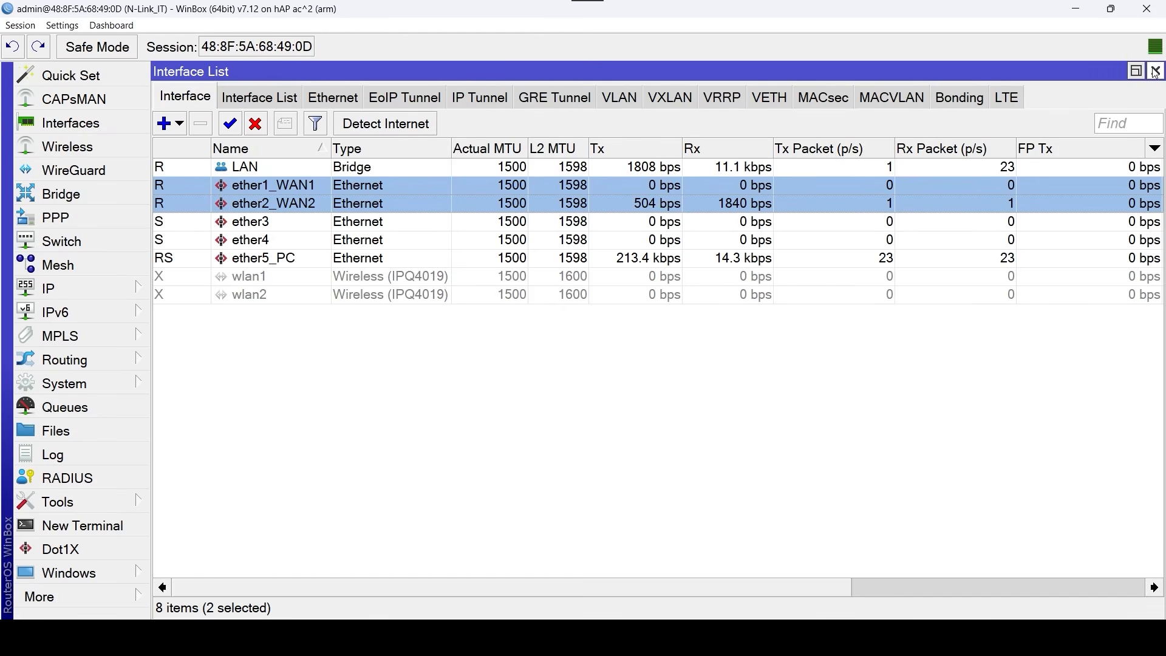
click(889, 638)
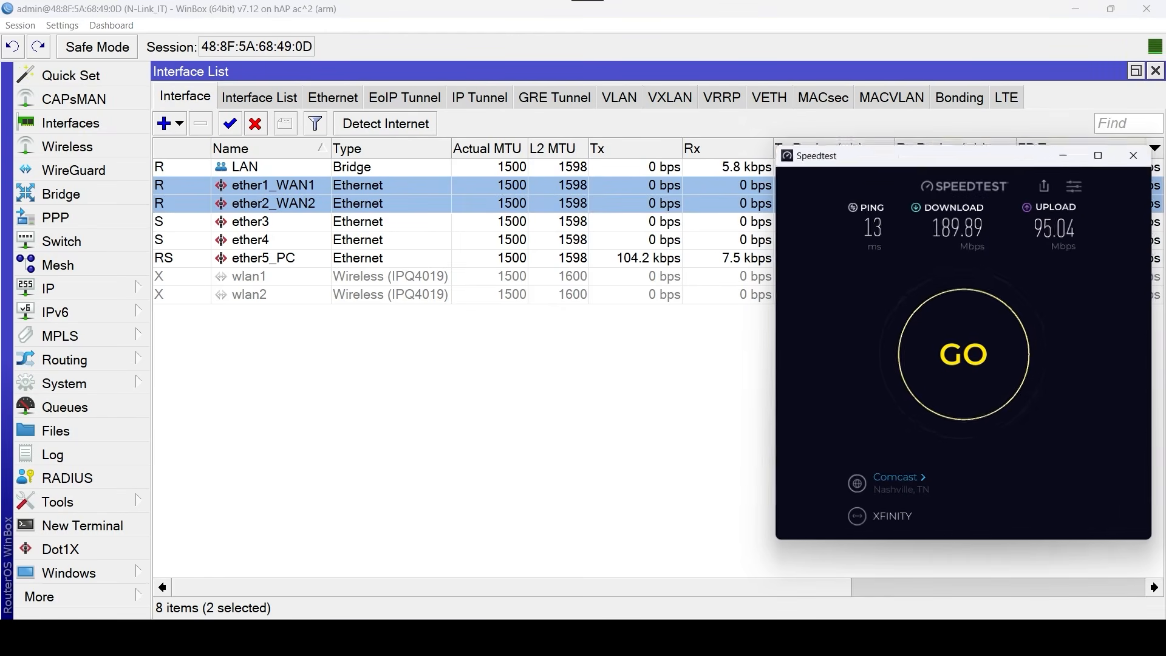
click(973, 374)
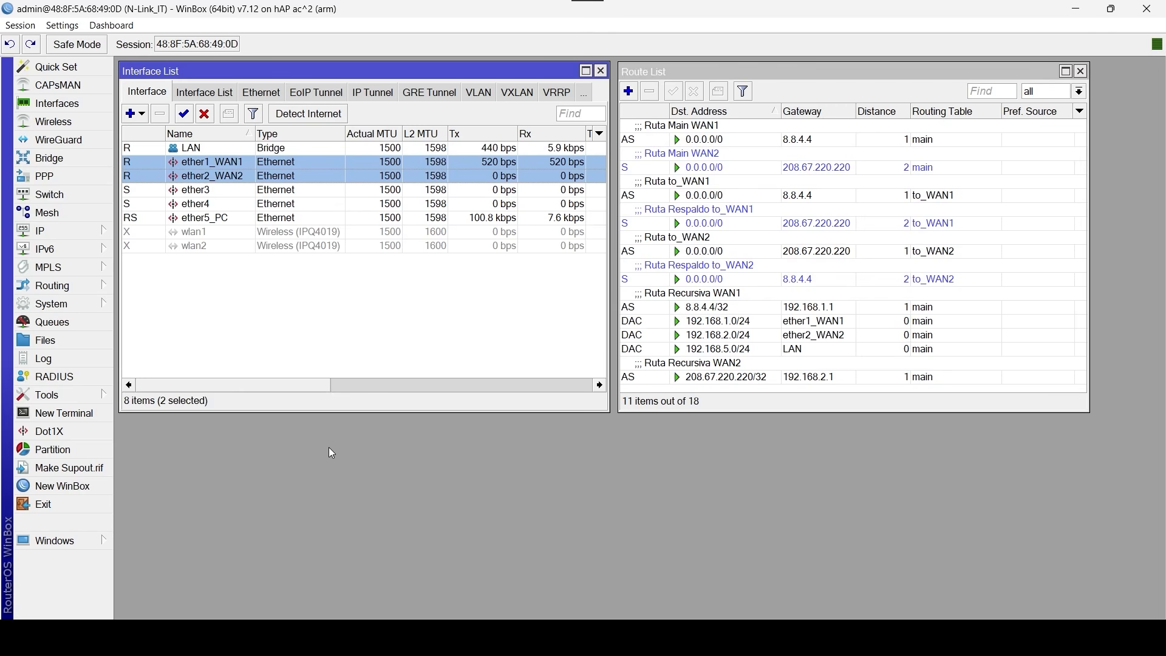
Examine the status of the Ruta to_WAN1 route and its backup, Ruta Respaldo to_WAN1, in the route list.
click(972, 199)
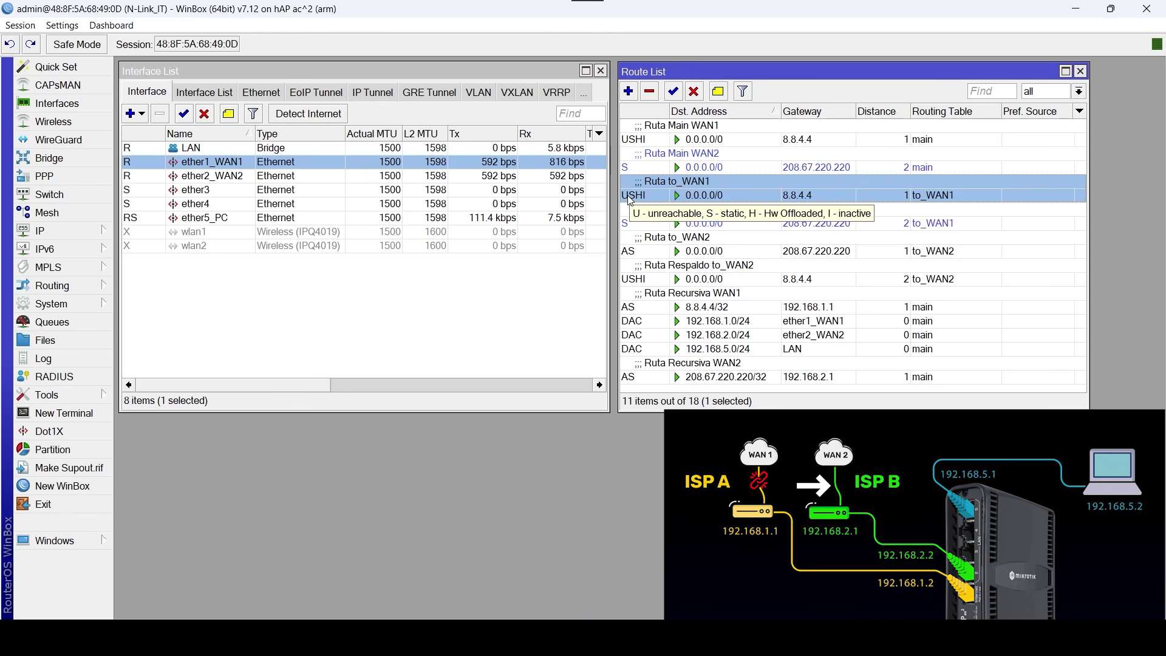
click(884, 224)
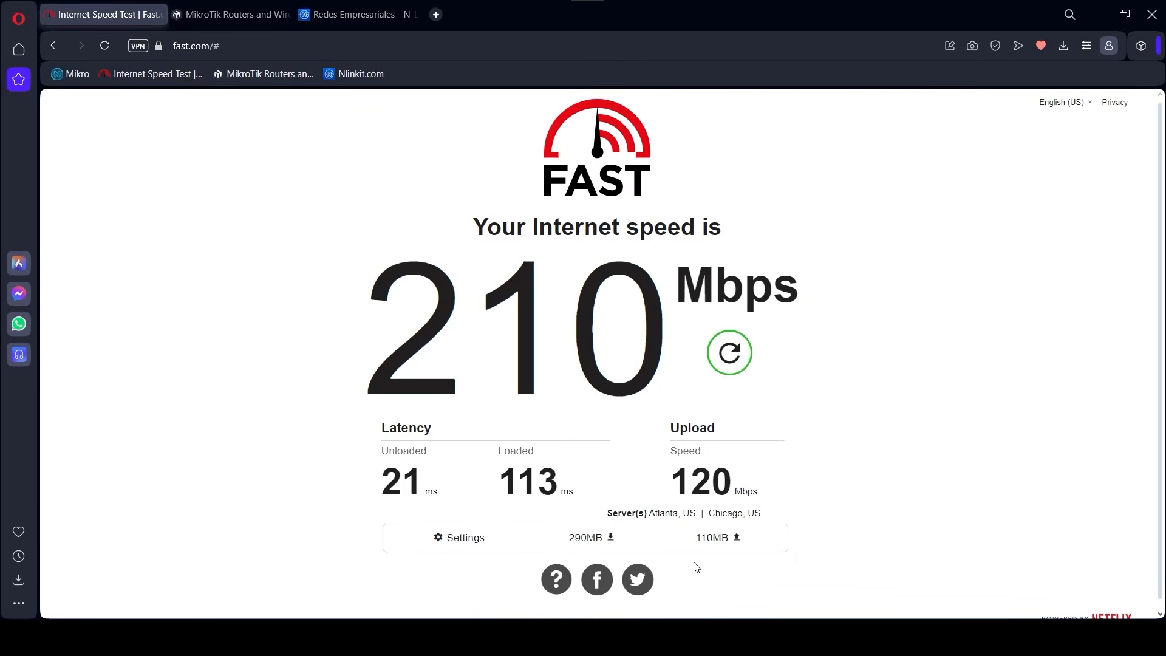
Test browsing on MikroTik's Hardware page and N-Link IT's Consultoría Especializada page, and return to WinBox.
click(230, 15)
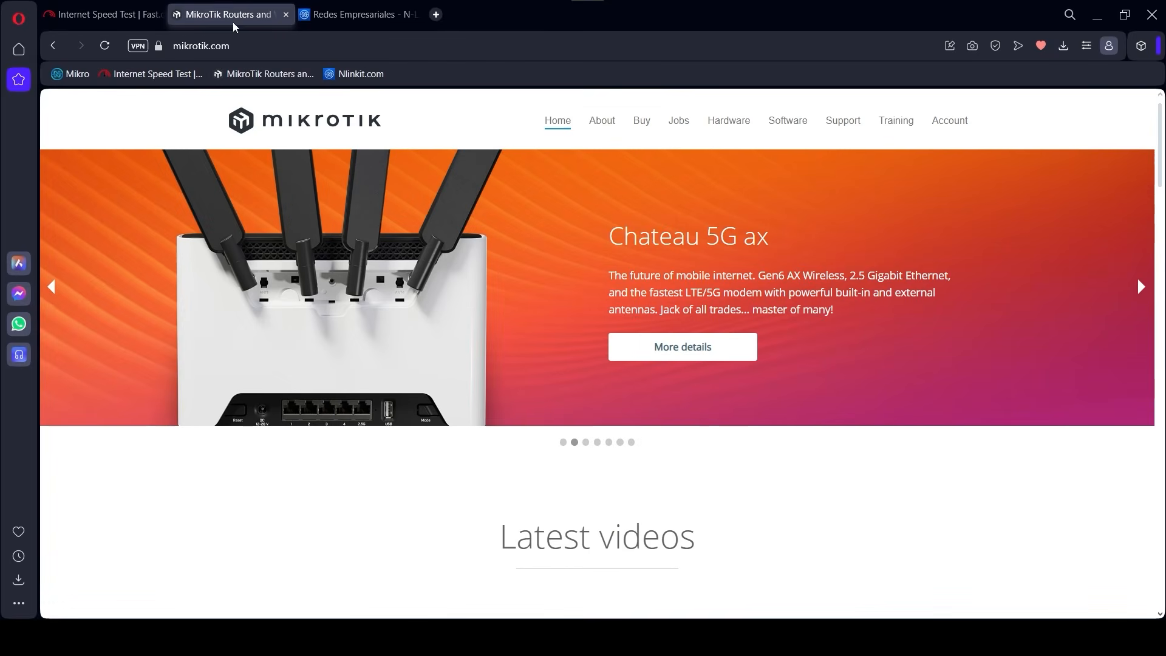
click(729, 123)
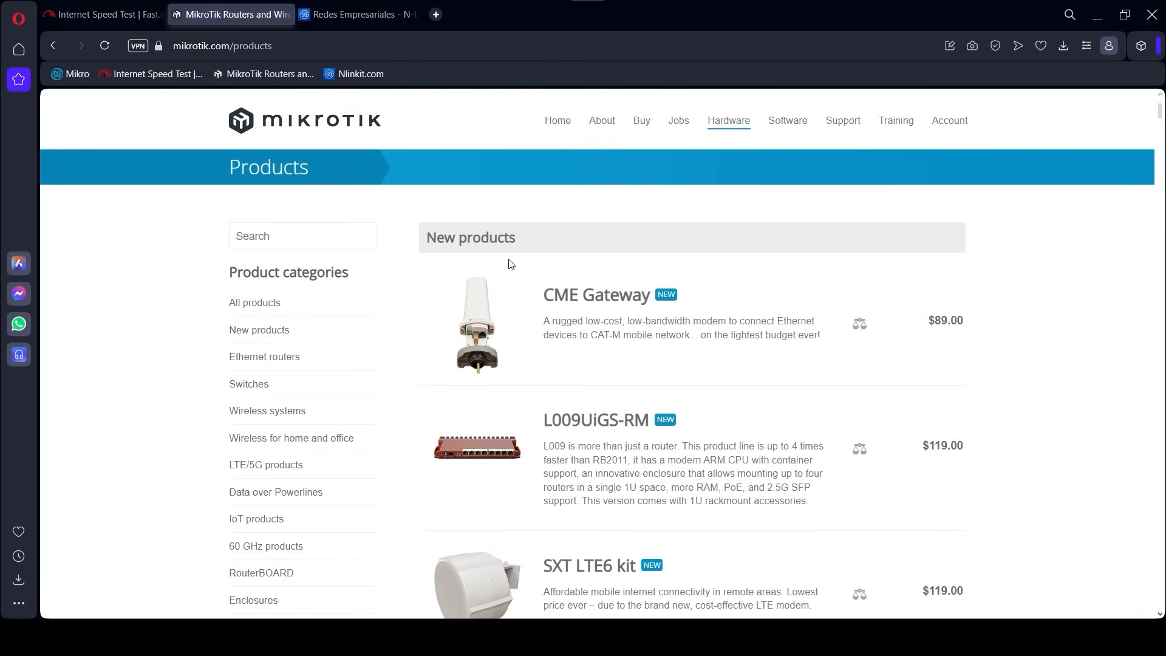
click(365, 16)
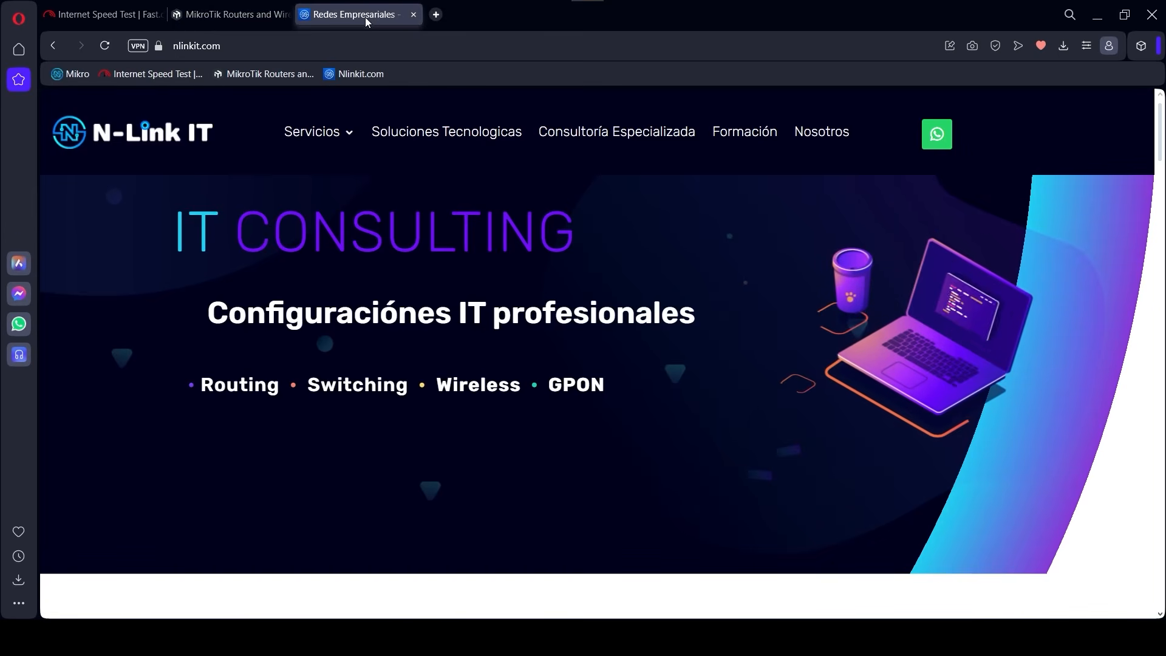
click(612, 136)
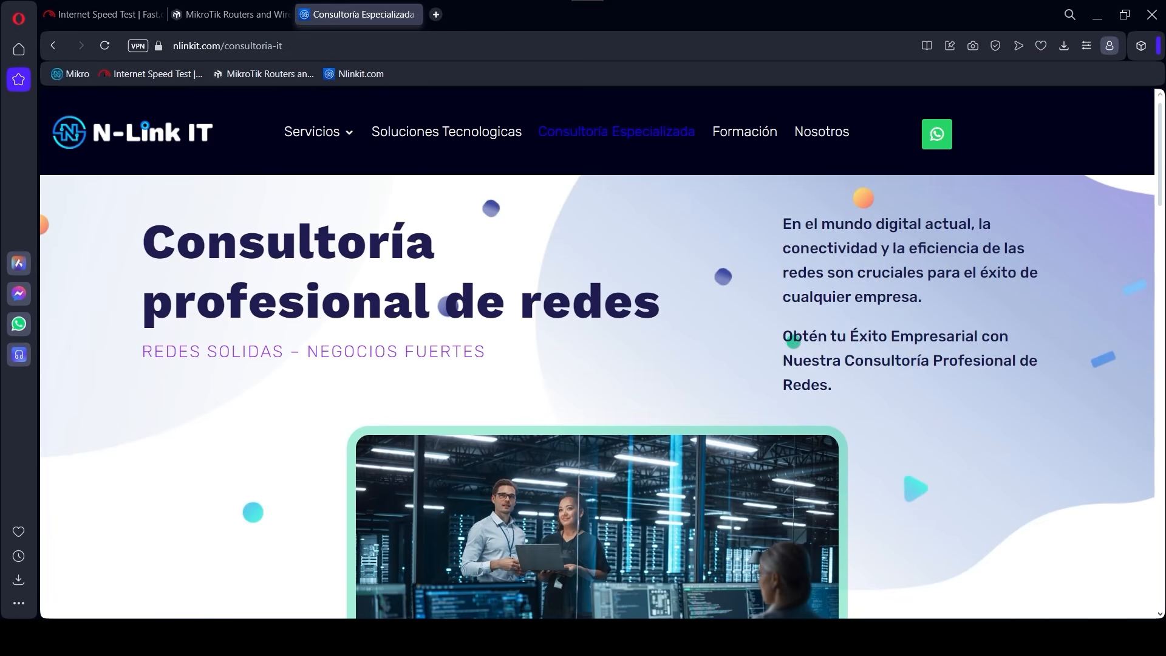
click(964, 573)
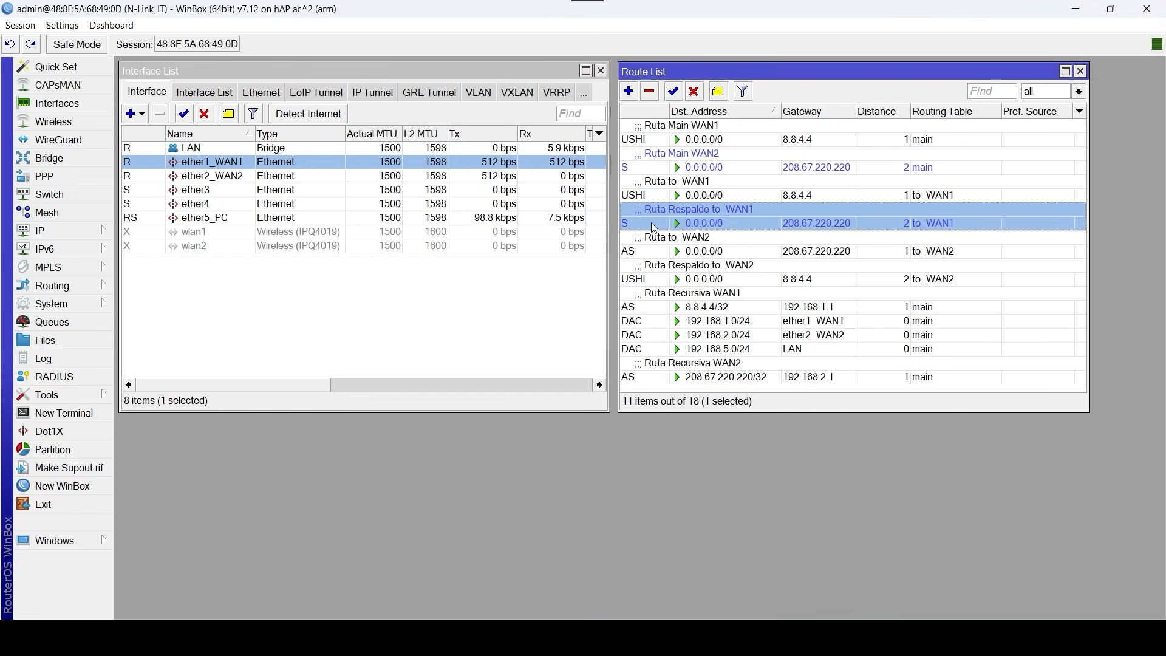
Recheck the Ruta to_WAN1 route, run Speedtest while watching both WAN interfaces, and minimize the app.
click(676, 193)
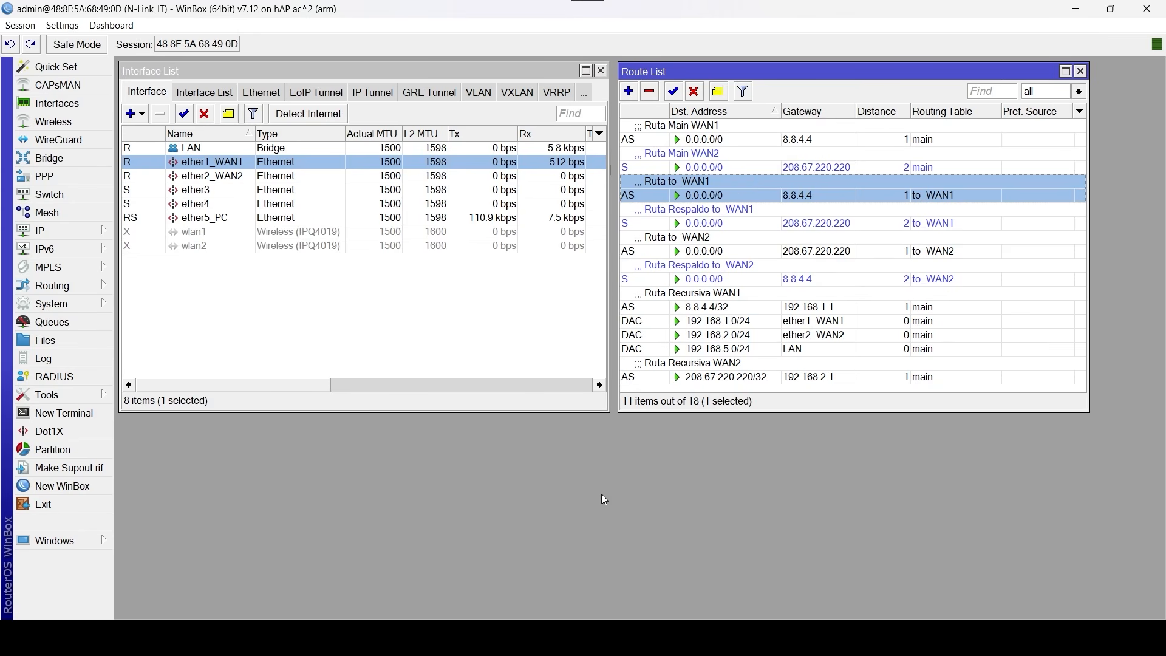
click(926, 636)
click(311, 448)
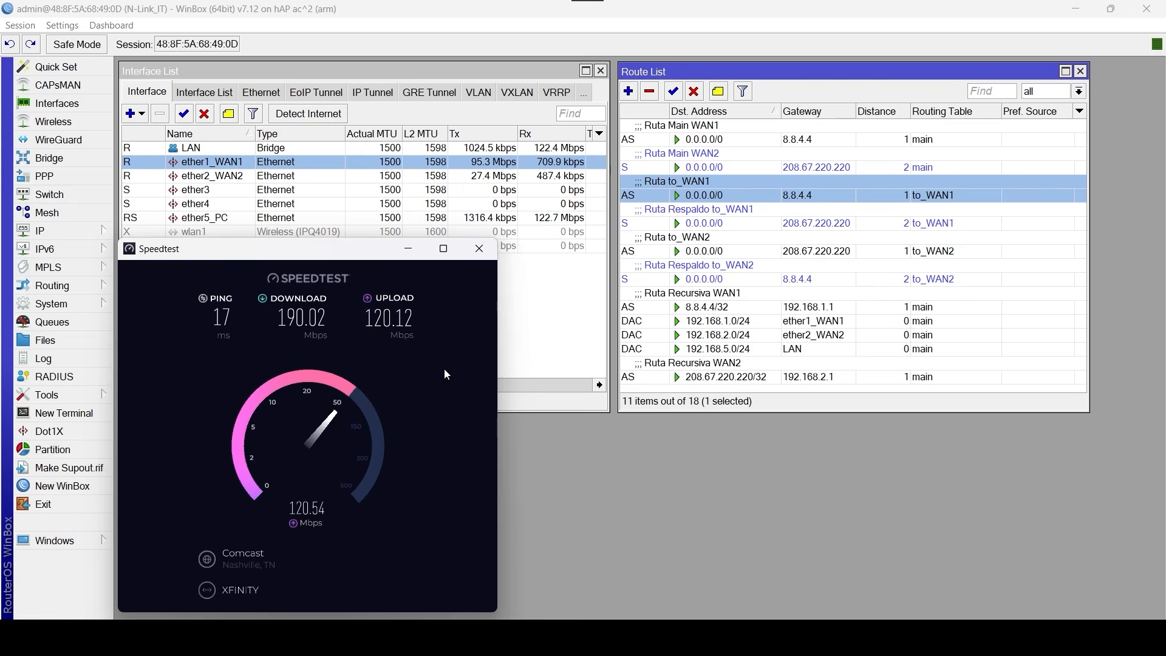
click(406, 247)
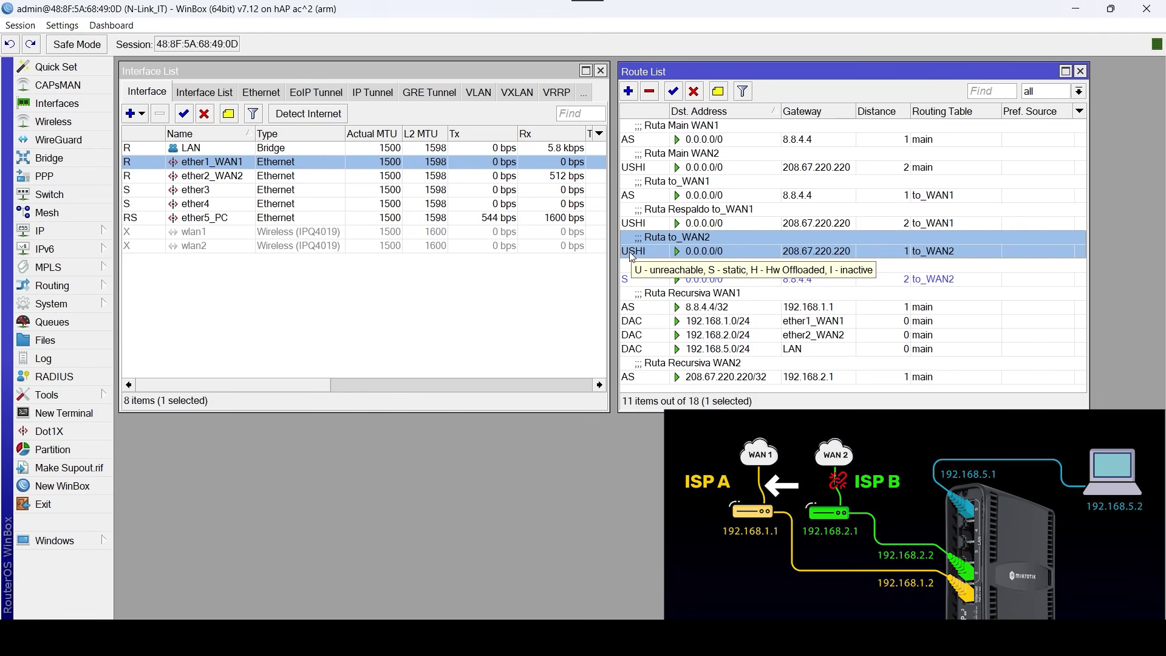
Check the Ruta Respaldo to_WAN2 backup route and start a Speedtest test to verify failover for WAN2.
click(974, 280)
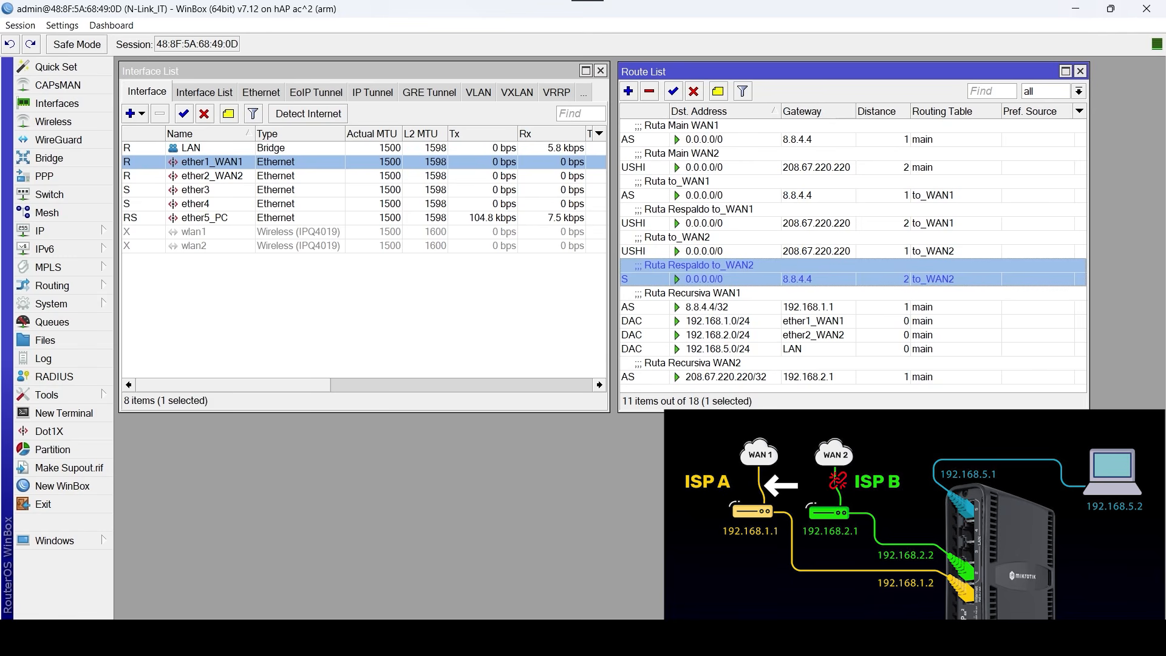
click(272, 447)
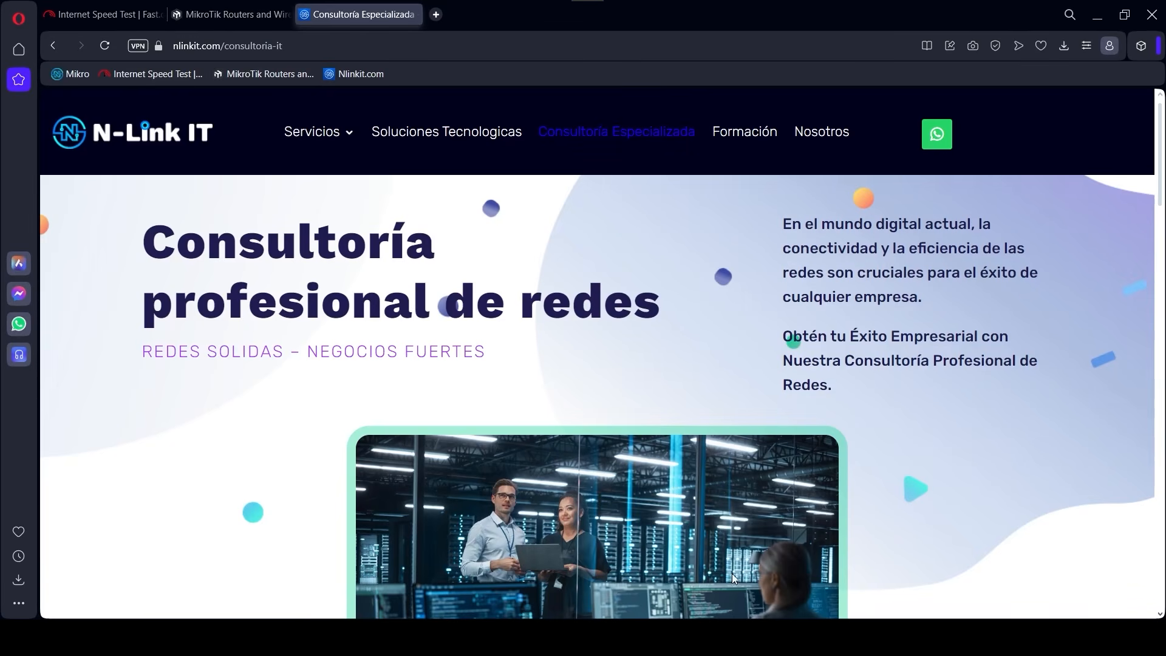
Test browsing by opening the L009UiGS-RM product page on MikroTik's website, and return to WinBox.
click(246, 17)
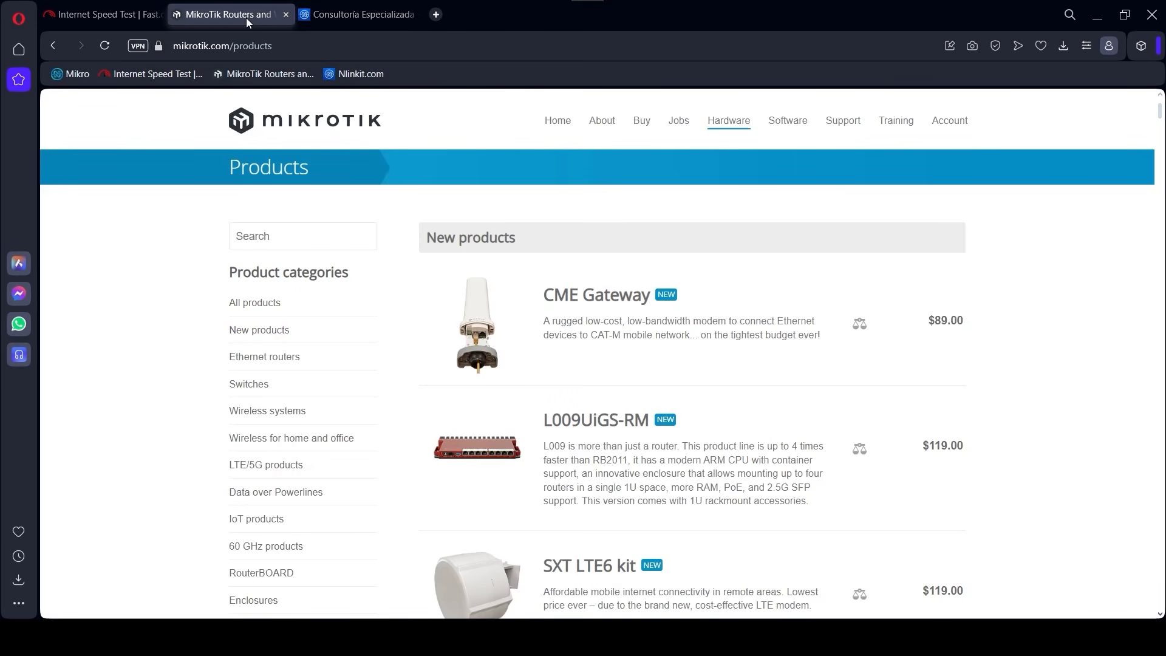
click(586, 425)
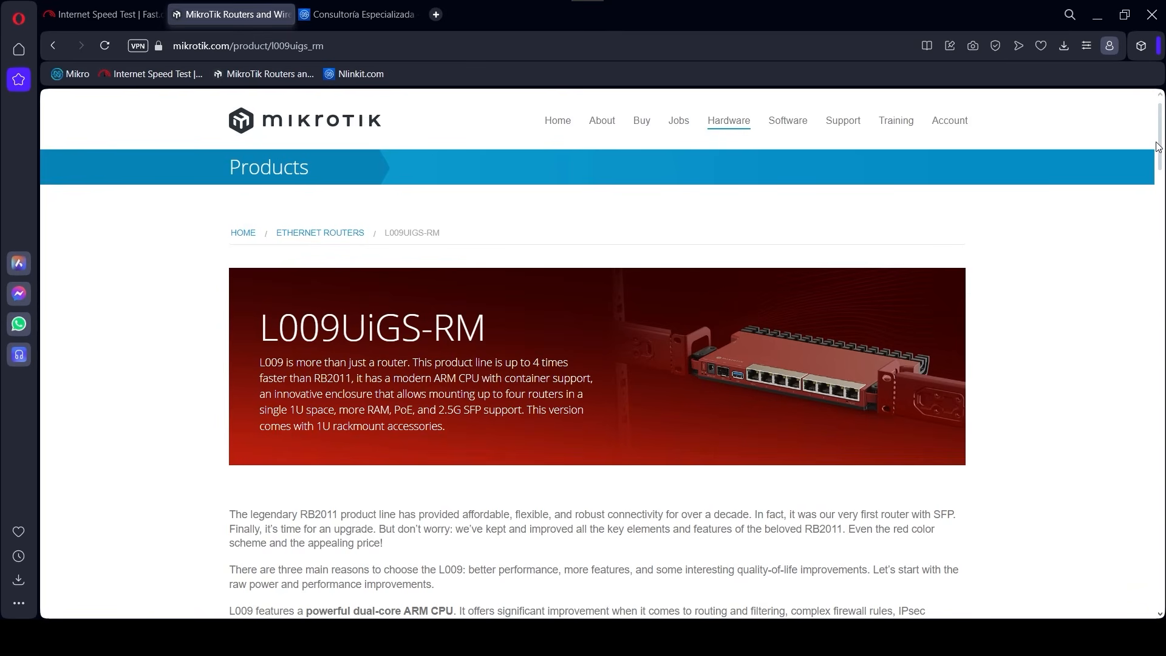
mouse_move(1158, 148)
mouse_down()
mouse_move(1159, 224)
mouse_move(1158, 145)
mouse_up()
mouse_move(891, 637)
click(944, 571)
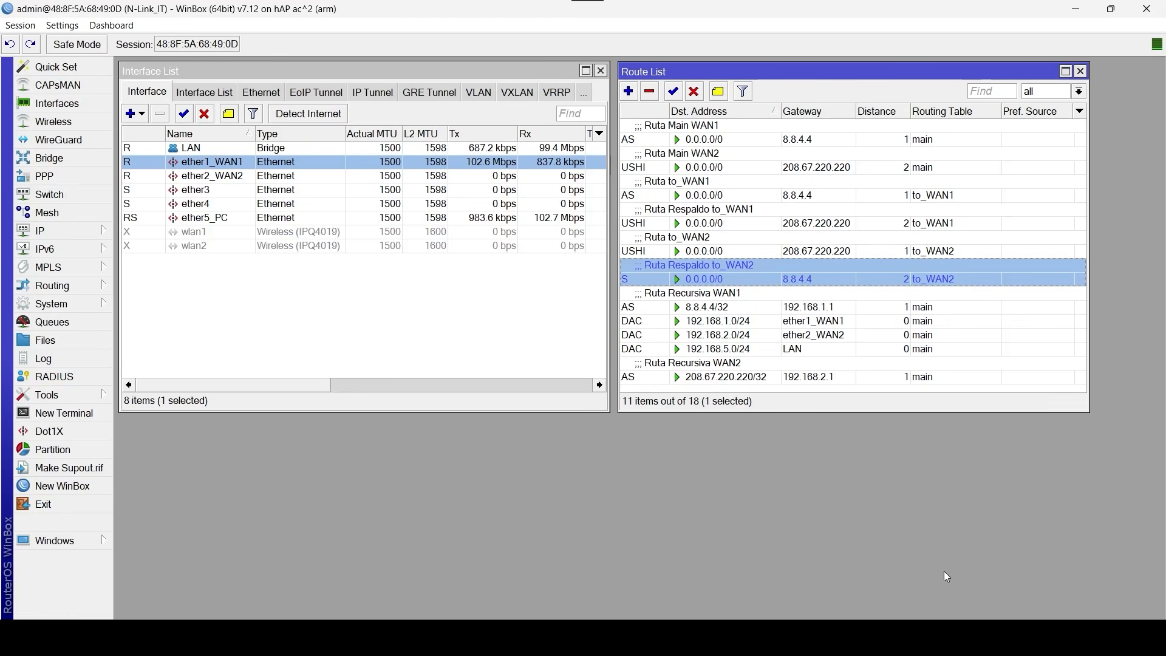
Review the finished Speedtest run, close the app, and check the status of the Ruta to_WAN2 route.
click(924, 637)
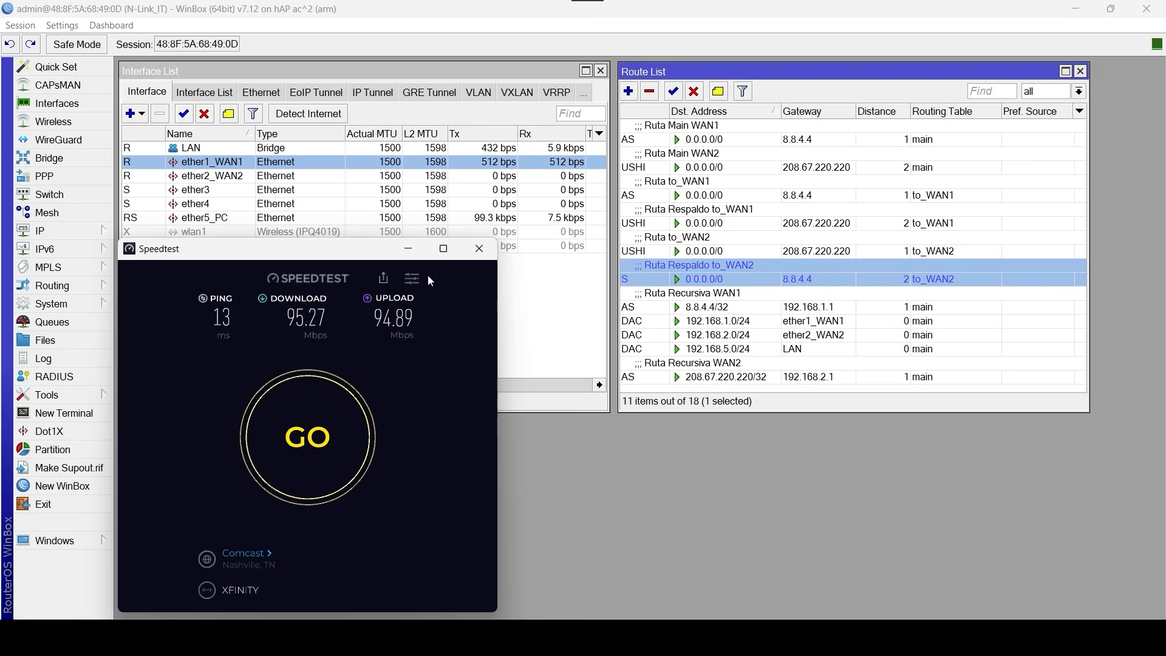
click(479, 248)
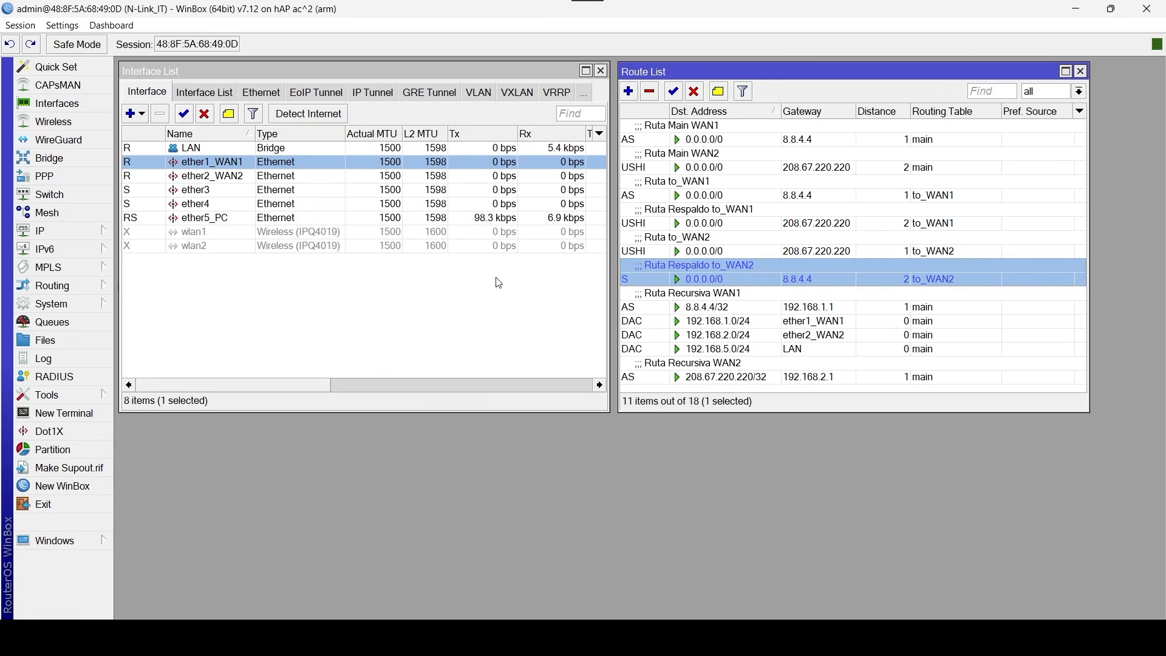
click(741, 251)
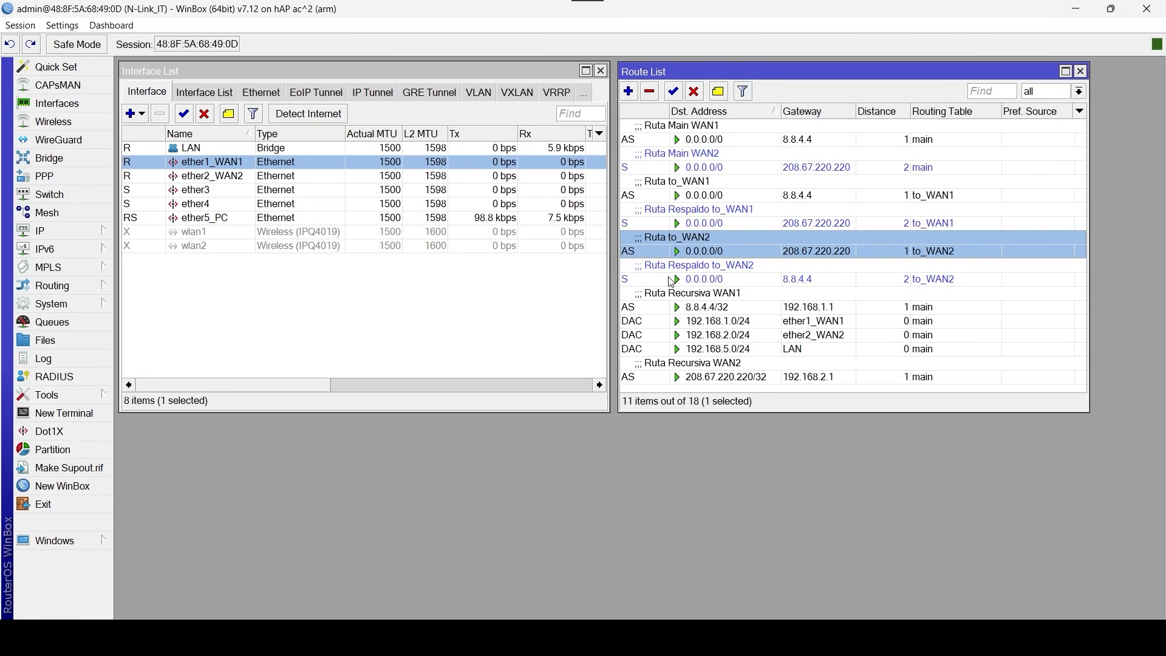